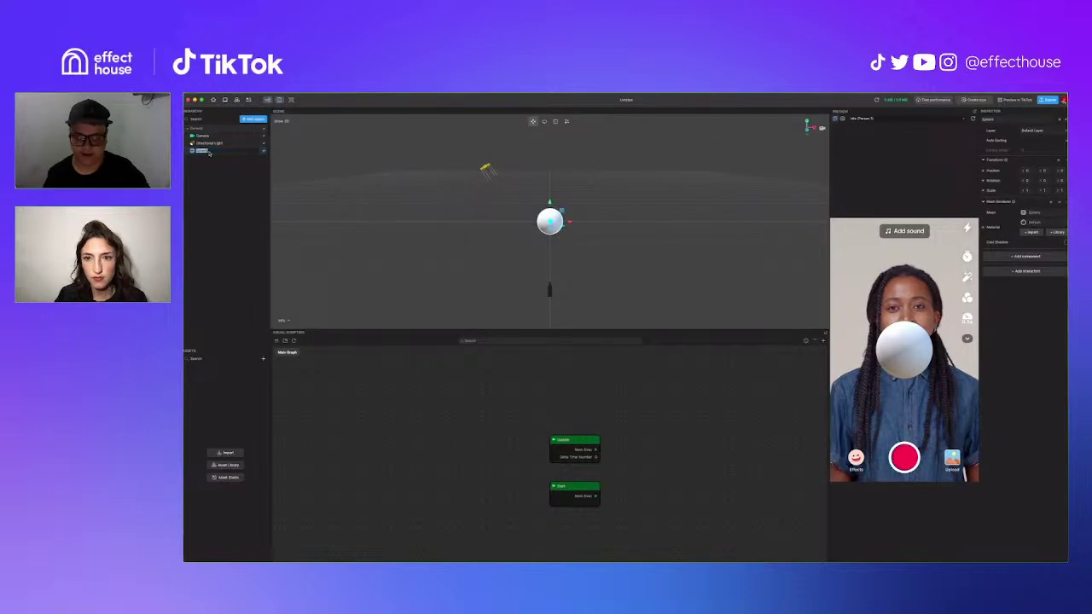
Step: Duplicate the sphere twice and nest each copy under the previous one to form a three-level hierarchy
{"action": "key", "text": "Return"}
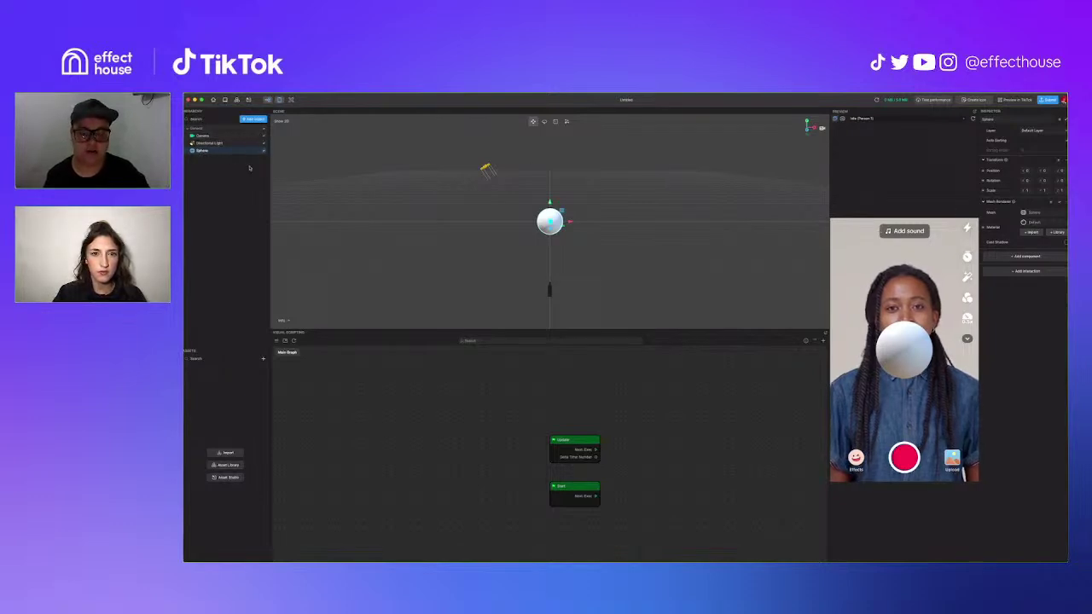
{"action": "key", "text": "super+d"}
{"action": "left_click_drag", "start_coordinate": [206, 157], "coordinate": [205, 151]}
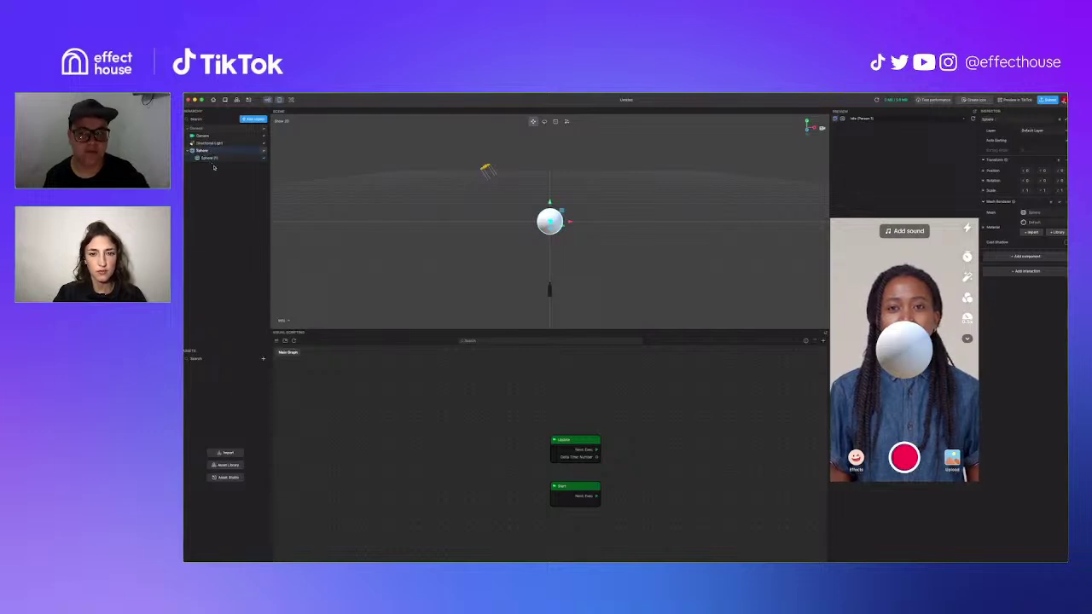
{"action": "left_click", "coordinate": [209, 159]}
{"action": "key", "text": "super+d"}
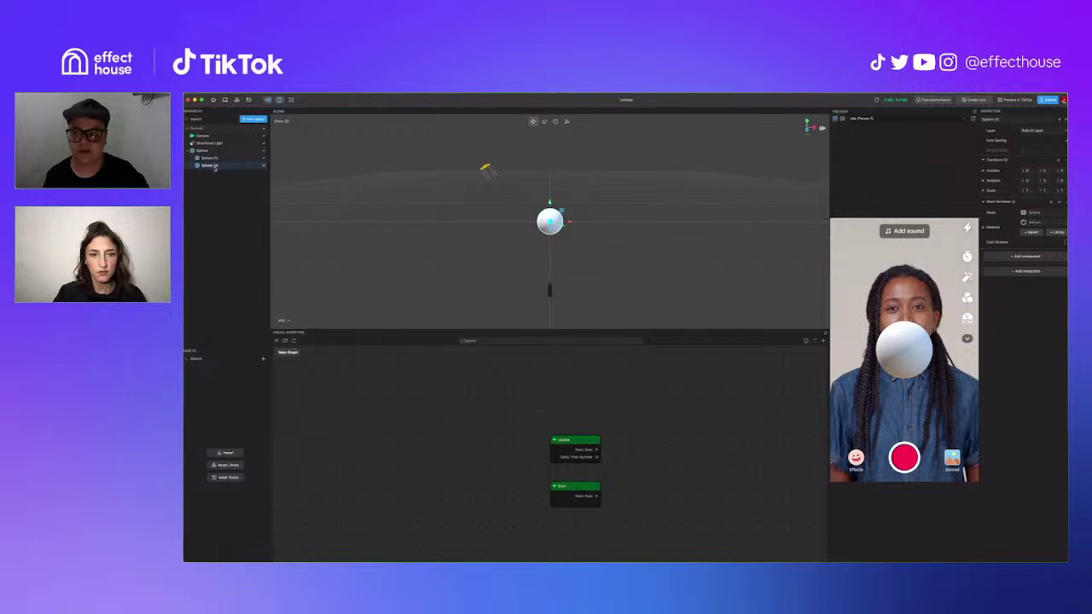
{"action": "left_click_drag", "start_coordinate": [213, 166], "coordinate": [214, 158]}
Step: Move the two nested spheres along the X axis so all three spheres sit side by side in a row
{"action": "left_click", "coordinate": [214, 158]}
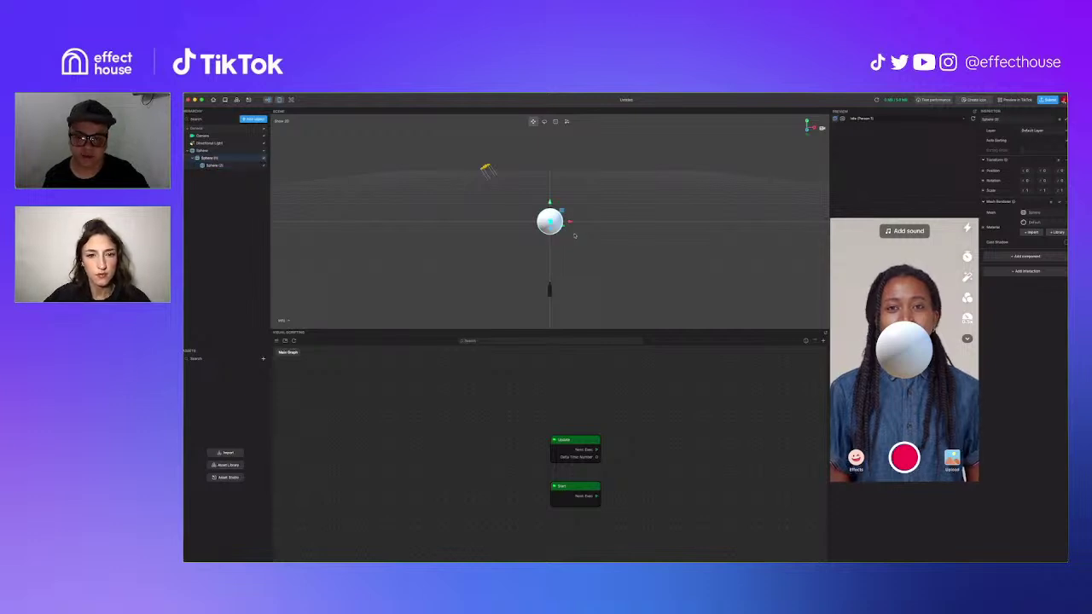
{"action": "left_click_drag", "start_coordinate": [570, 222], "coordinate": [618, 223]}
{"action": "left_click", "coordinate": [214, 165]}
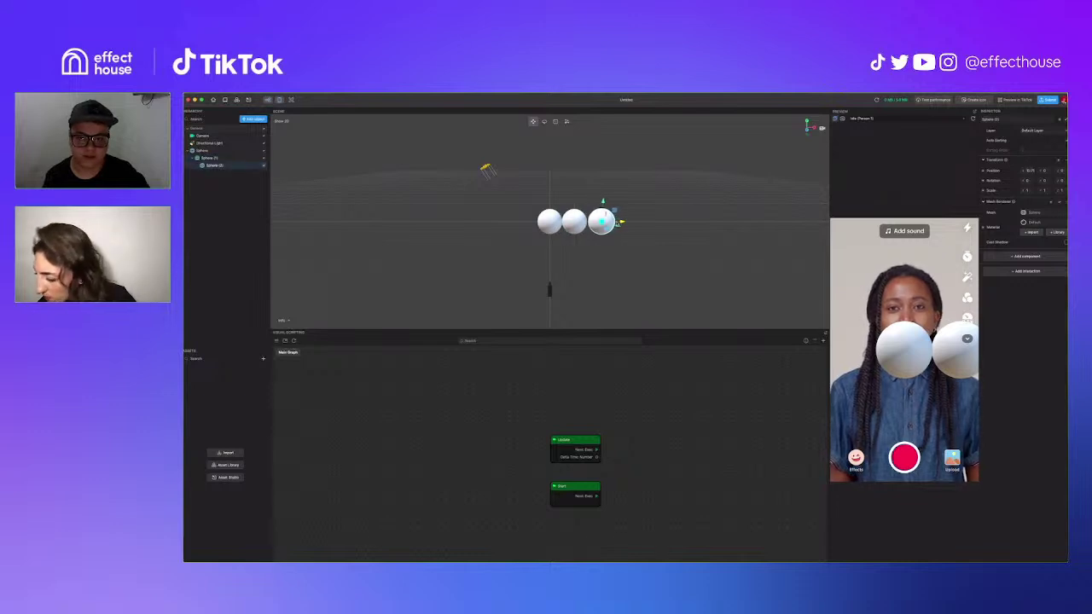
Step: Add a 3D Physics Dynamic Chain component to the parent Sphere
{"action": "left_click", "coordinate": [203, 150]}
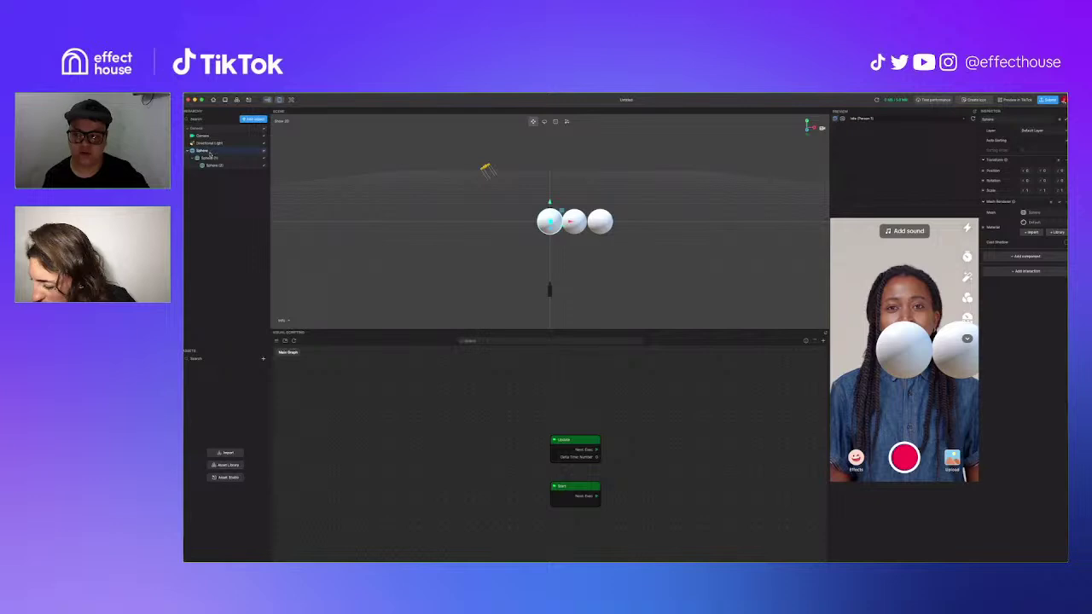
{"action": "left_click", "coordinate": [1023, 258]}
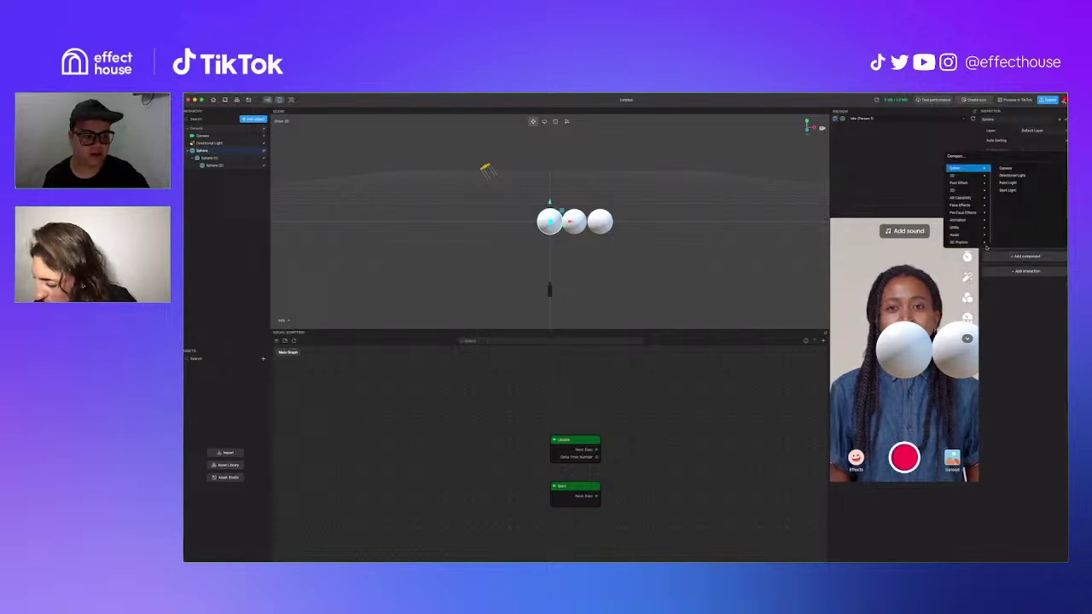
{"action": "mouse_move", "coordinate": [979, 243]}
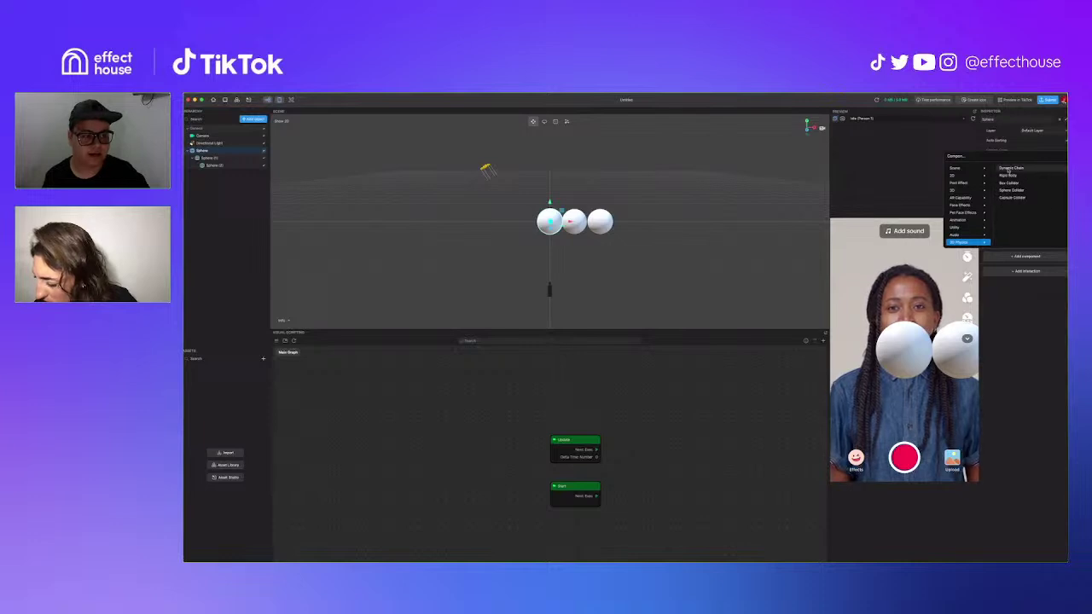
{"action": "left_click", "coordinate": [1010, 168]}
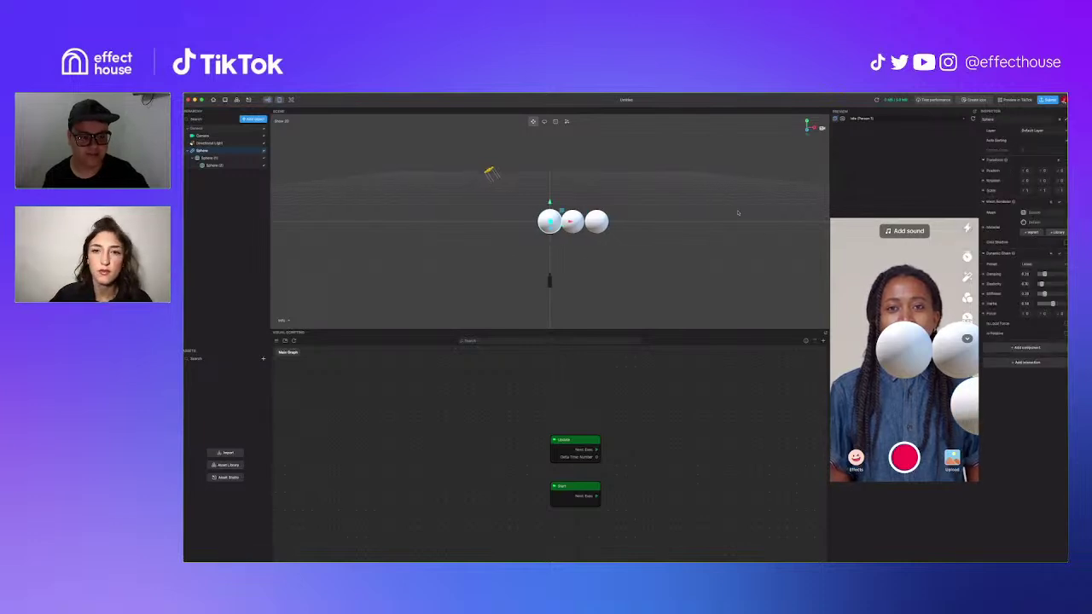
Step: Move the parent sphere farther from the camera and rotate it so the chain hangs straight down
{"action": "double_click", "coordinate": [217, 151]}
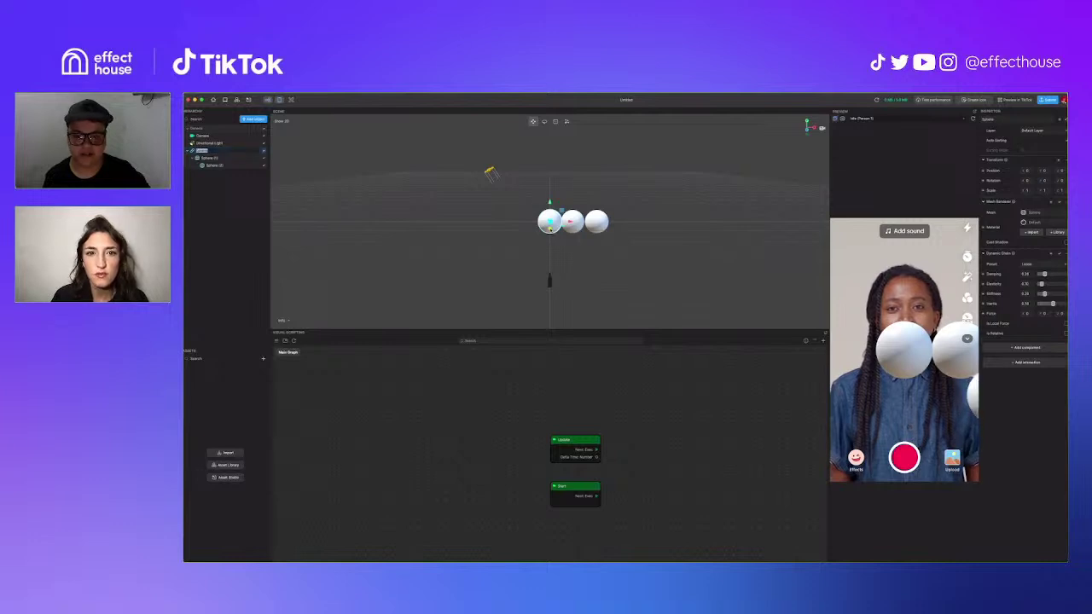
{"action": "left_click_drag", "start_coordinate": [551, 225], "coordinate": [551, 203]}
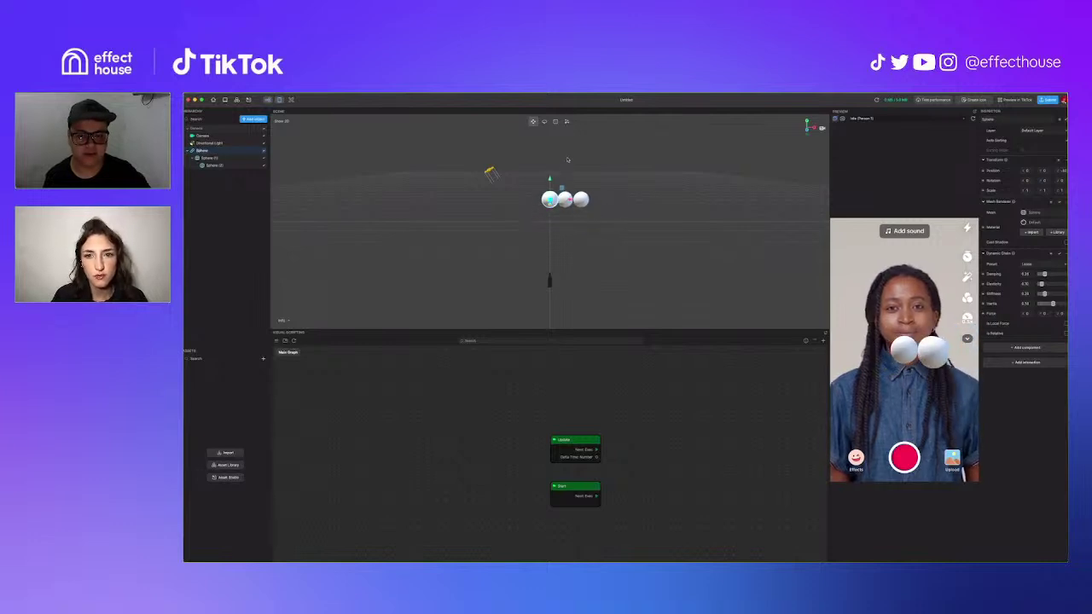
{"action": "key", "text": "e"}
{"action": "left_click_drag", "start_coordinate": [564, 190], "coordinate": [553, 213]}
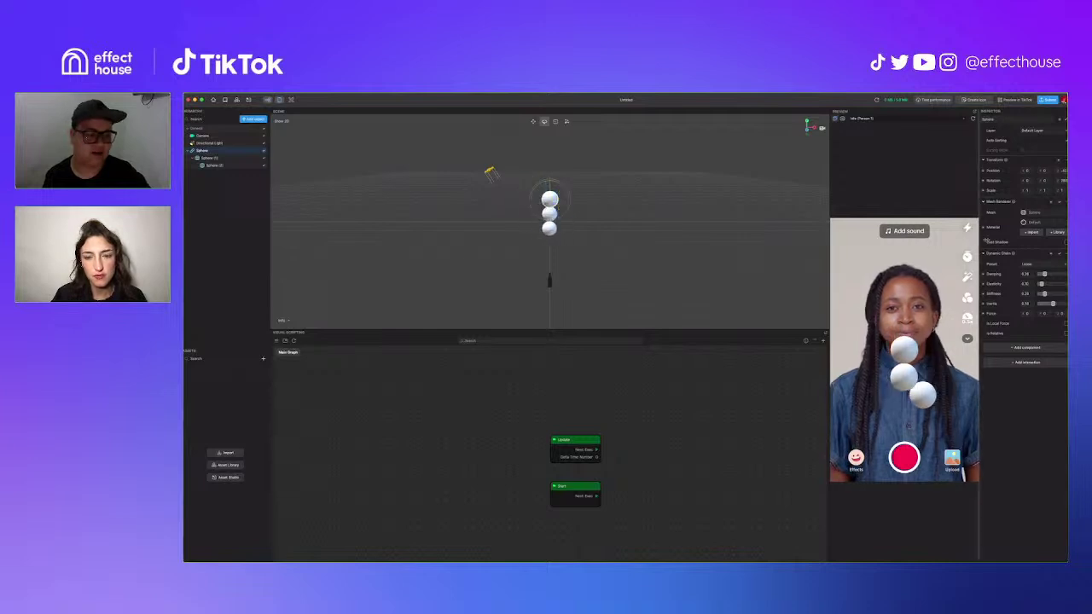
Step: Try the Springy preset with adjusted Dynamic Chain values, and rotate the parent sphere to test the chain's motion
{"action": "left_click", "coordinate": [1051, 265]}
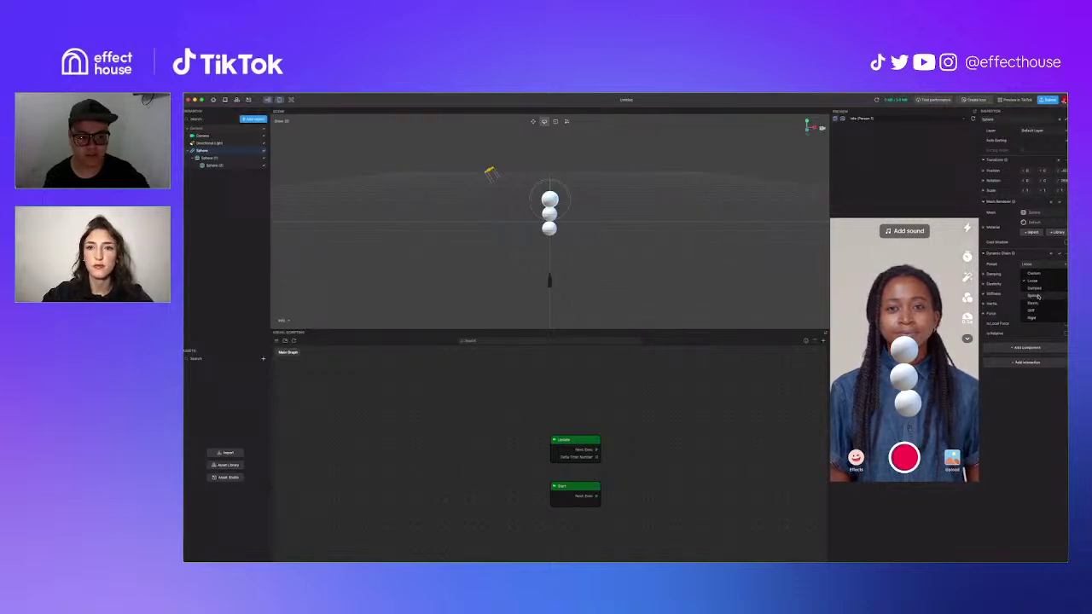
{"action": "left_click", "coordinate": [1038, 296]}
{"action": "left_click_drag", "start_coordinate": [1043, 274], "coordinate": [1057, 284]}
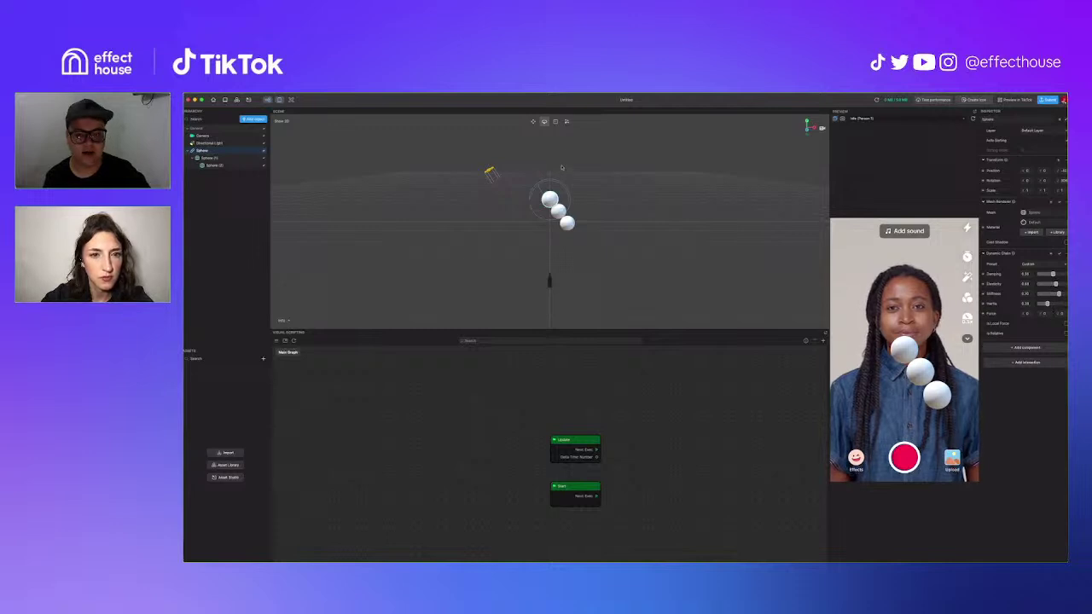
{"action": "left_click_drag", "start_coordinate": [559, 181], "coordinate": [568, 203]}
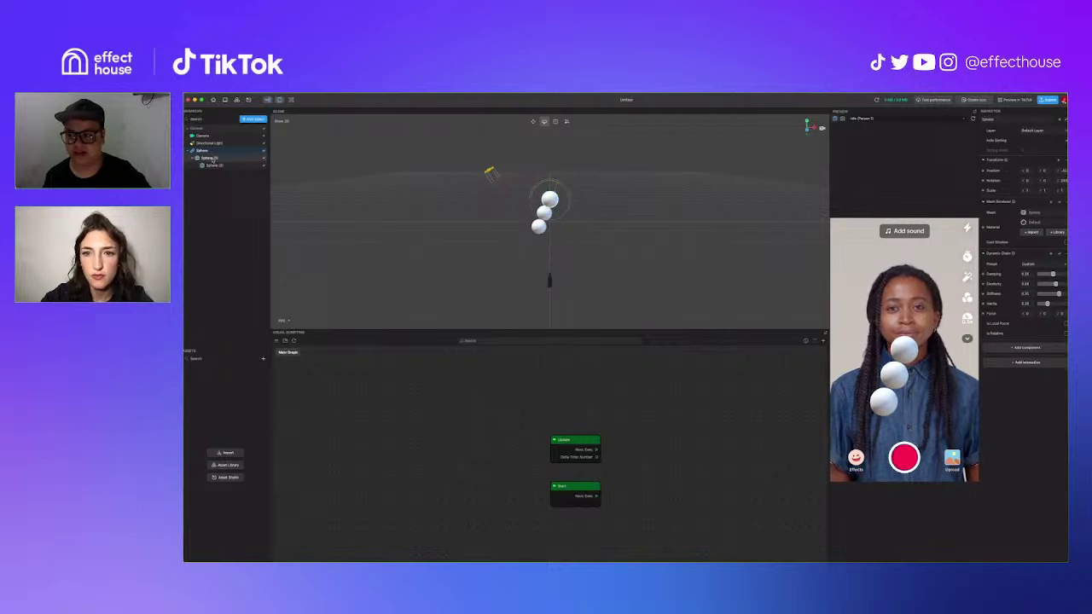
Step: Take Sphere (1) and its child out of the parent Sphere, and restore the original nesting
{"action": "left_click_drag", "start_coordinate": [214, 158], "coordinate": [218, 153]}
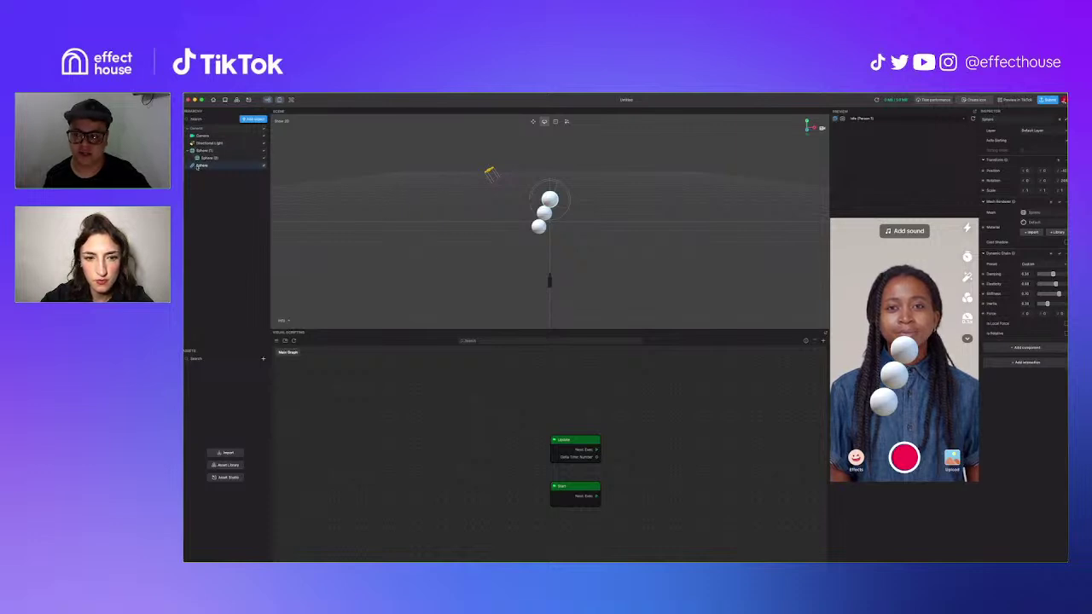
{"action": "left_click_drag", "start_coordinate": [207, 151], "coordinate": [205, 166]}
Step: Rotate the parent sphere so the chain of spheres hangs vertically
{"action": "left_click", "coordinate": [553, 198]}
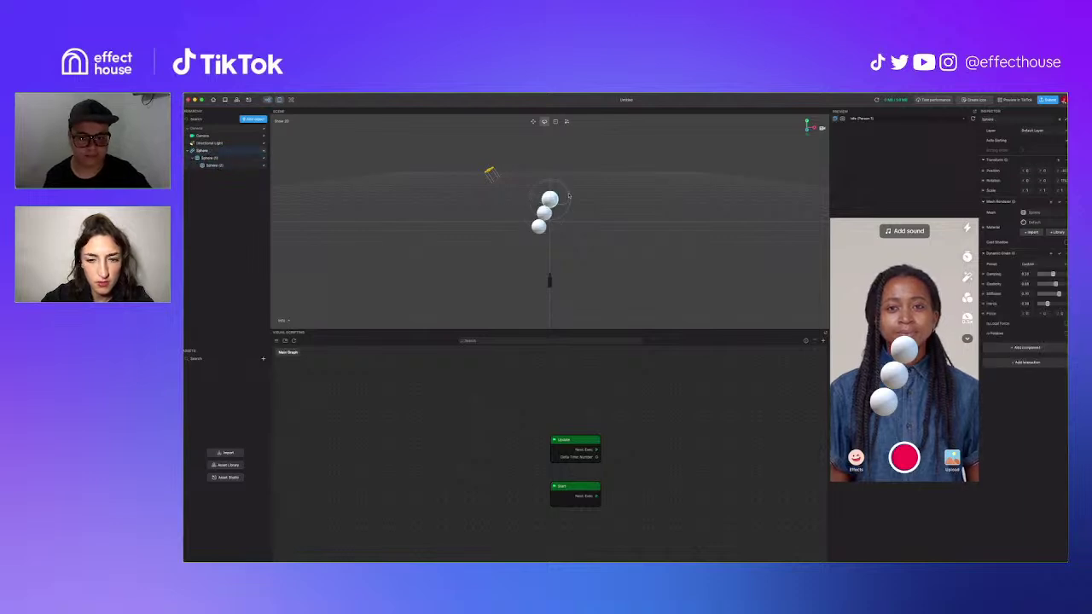
{"action": "mouse_move", "coordinate": [568, 195]}
{"action": "left_mouse_down"}
{"action": "mouse_move", "coordinate": [549, 192]}
{"action": "mouse_move", "coordinate": [564, 200]}
{"action": "mouse_move", "coordinate": [551, 196]}
{"action": "mouse_move", "coordinate": [573, 187]}
{"action": "left_mouse_up"}
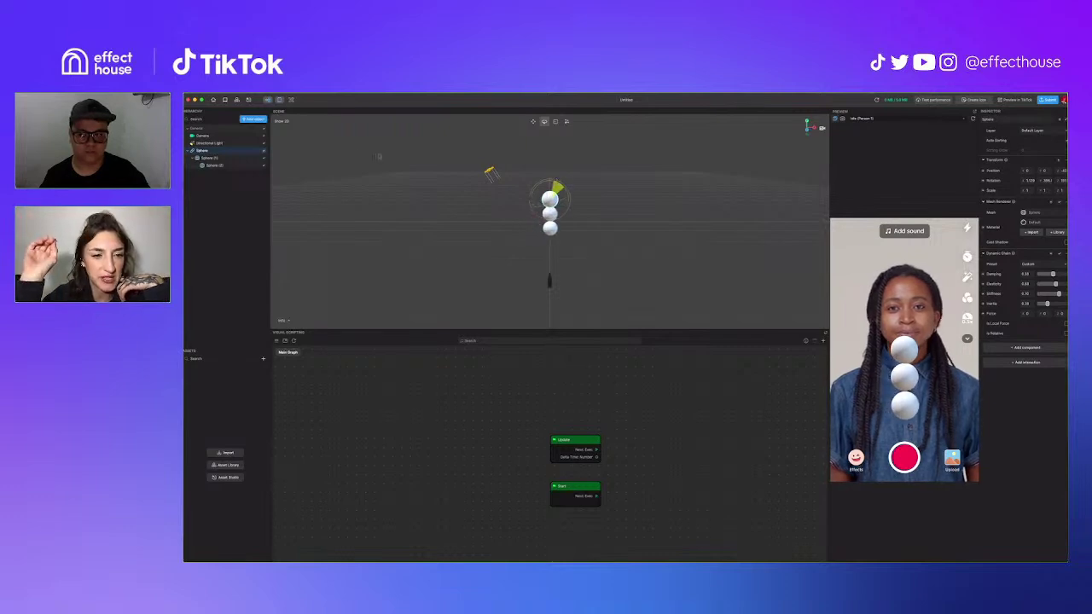
Step: Add a Head Tracker to the scene and nest the sphere chain under it
{"action": "left_click", "coordinate": [252, 119]}
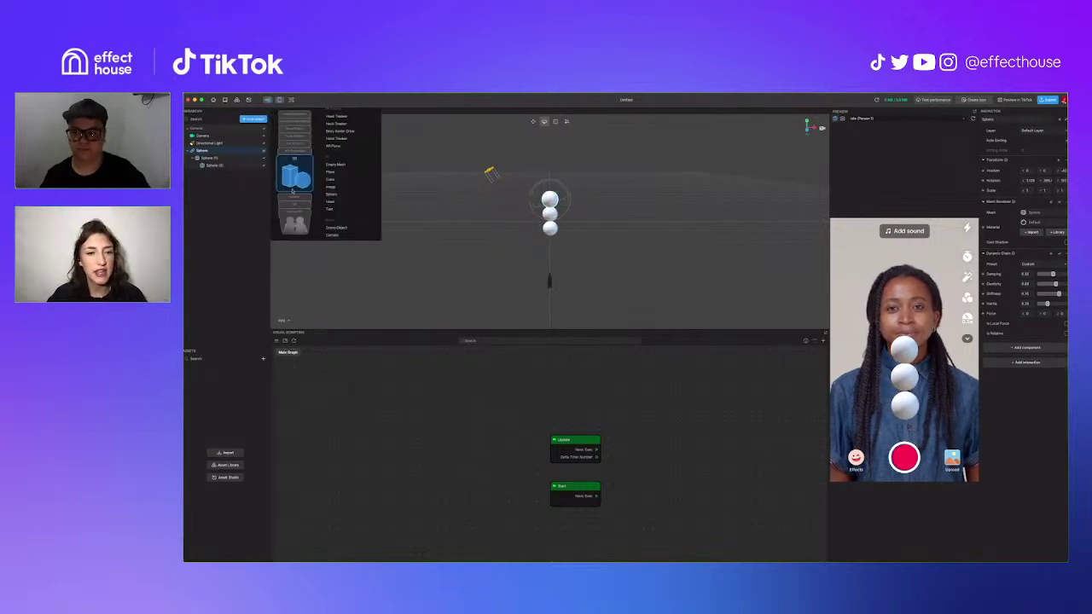
{"action": "scroll", "coordinate": [326, 175], "scroll_direction": "up", "scroll_amount": 5}
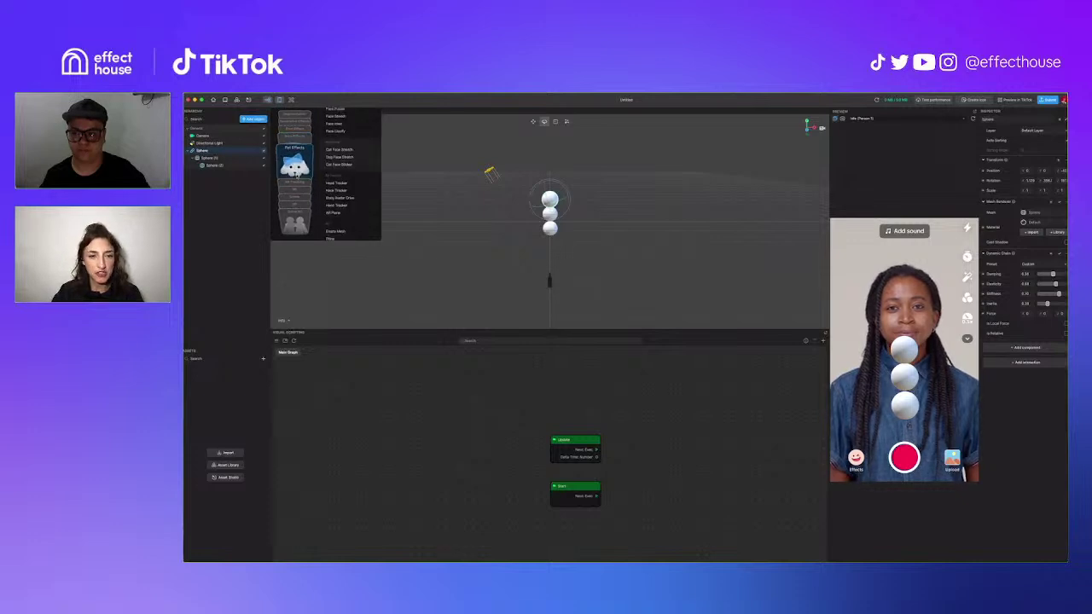
{"action": "left_click", "coordinate": [336, 157]}
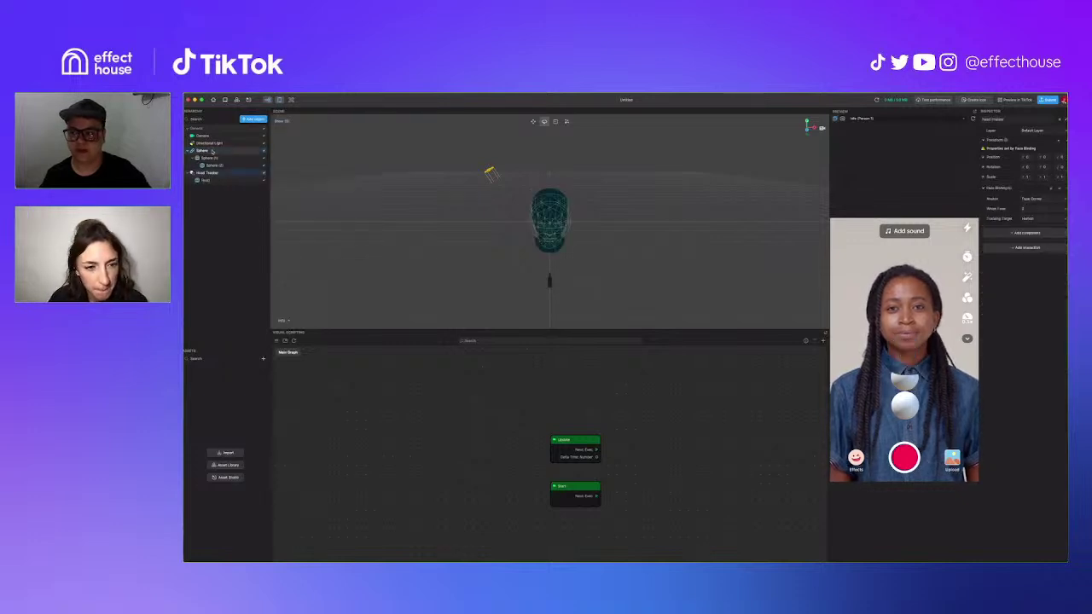
{"action": "left_click_drag", "start_coordinate": [223, 173], "coordinate": [223, 174]}
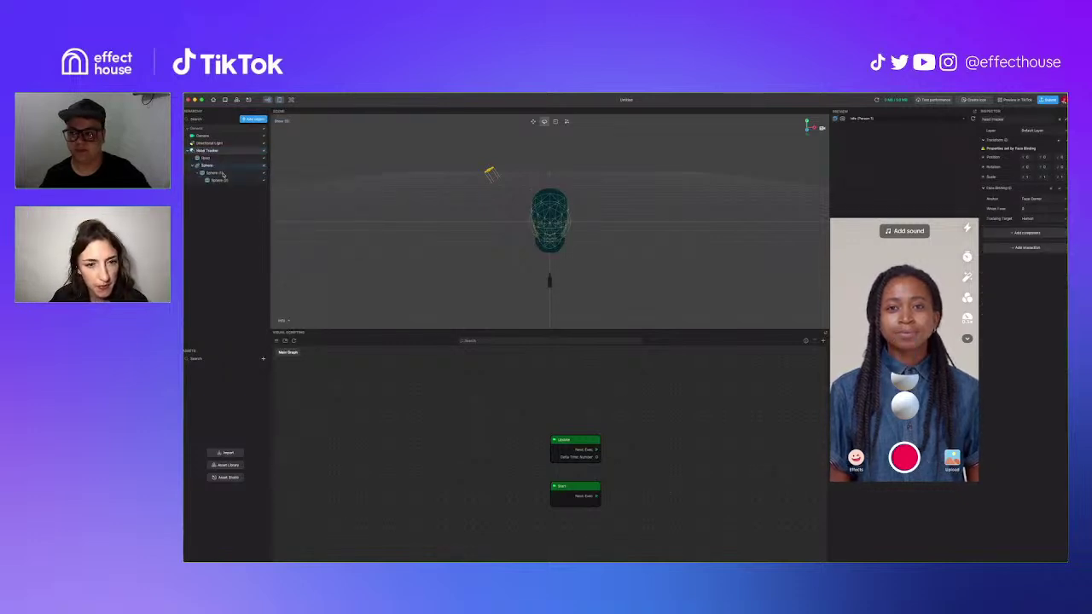
Step: Move the parent sphere forward so the whole chain hangs in front of the tracked head's face
{"action": "left_click", "coordinate": [868, 119]}
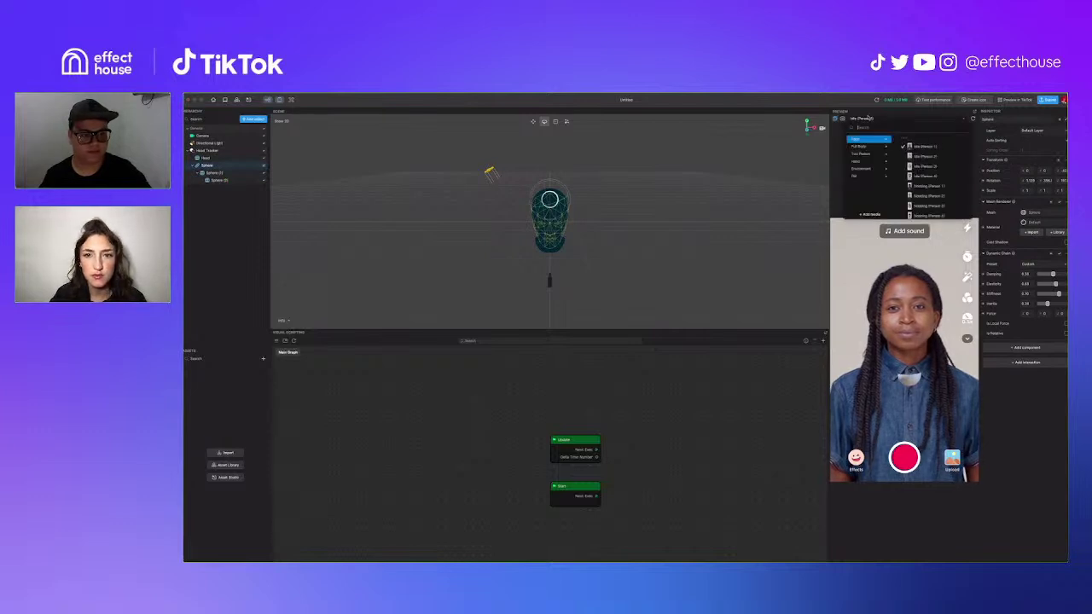
{"action": "double_click", "coordinate": [207, 166]}
{"action": "left_click", "coordinate": [533, 122]}
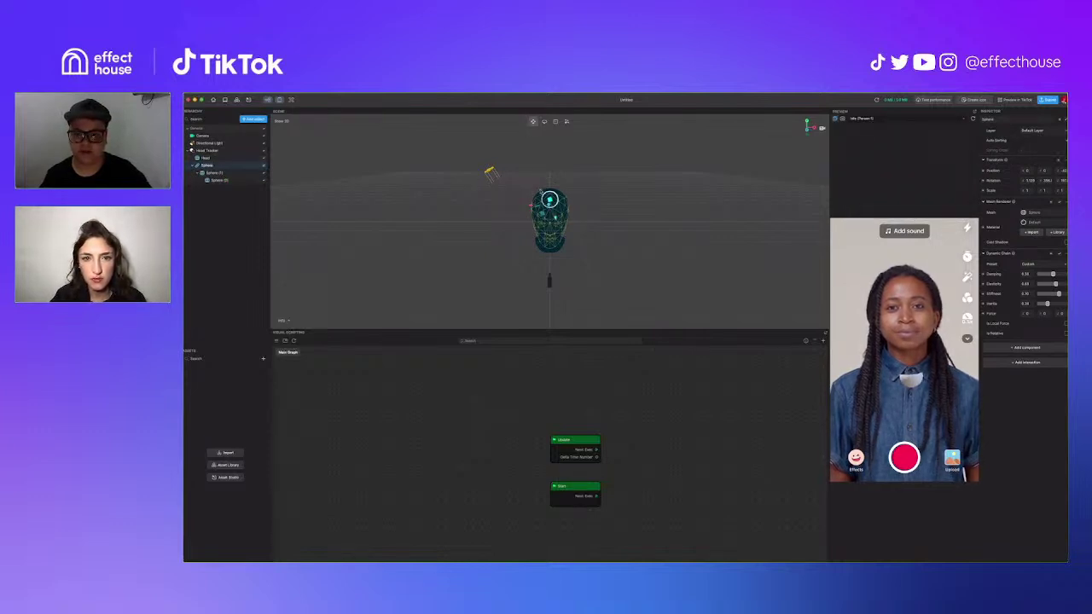
{"action": "left_click_drag", "start_coordinate": [542, 213], "coordinate": [539, 219]}
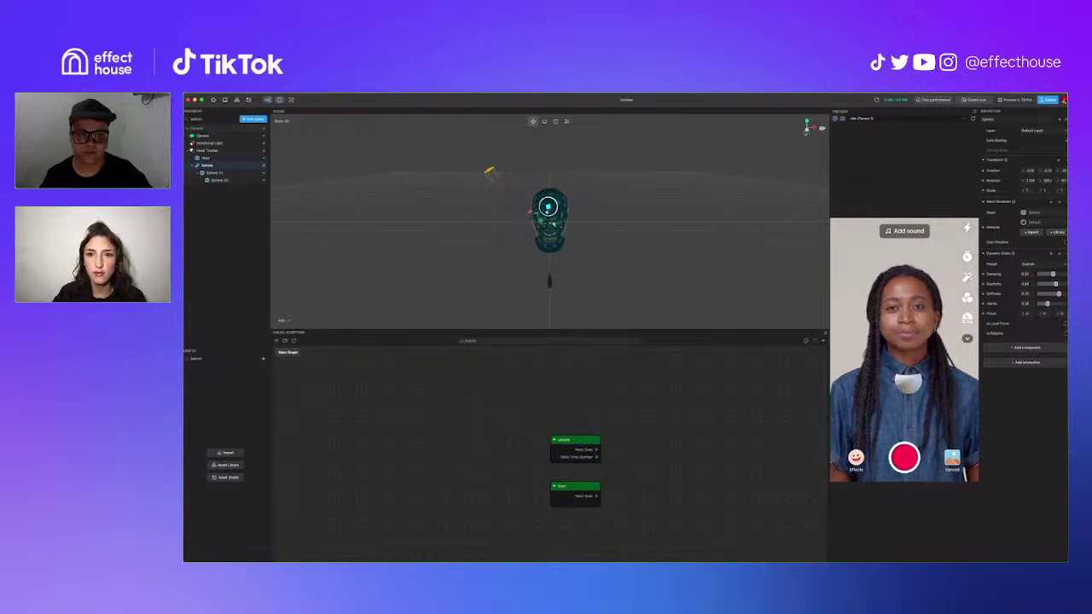
{"action": "left_click_drag", "start_coordinate": [806, 132], "coordinate": [756, 132]}
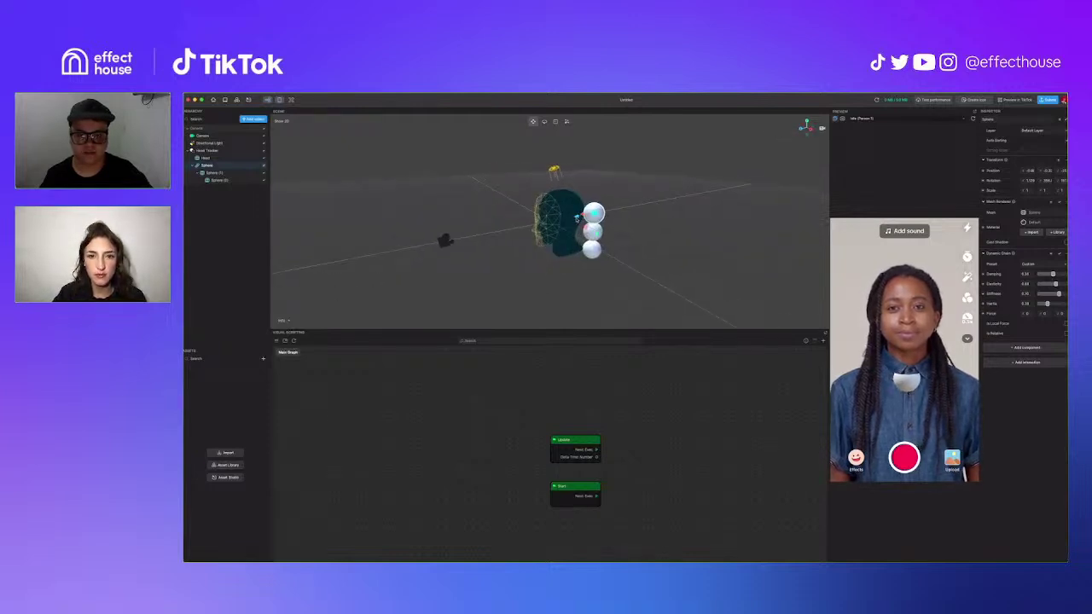
{"action": "left_click", "coordinate": [589, 231]}
{"action": "left_click", "coordinate": [222, 167]}
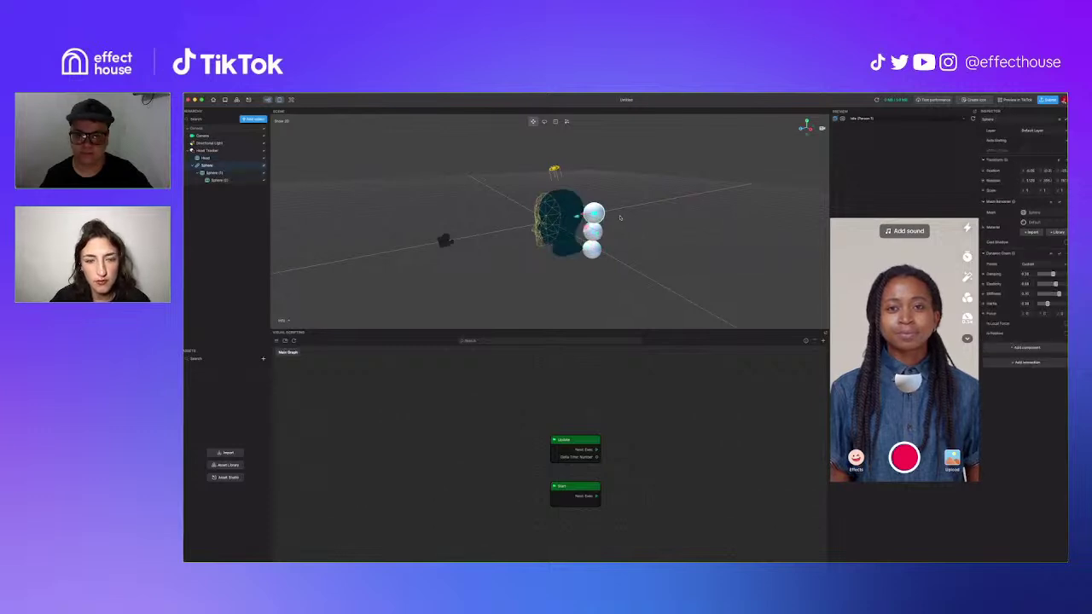
{"action": "left_click_drag", "start_coordinate": [570, 214], "coordinate": [512, 223]}
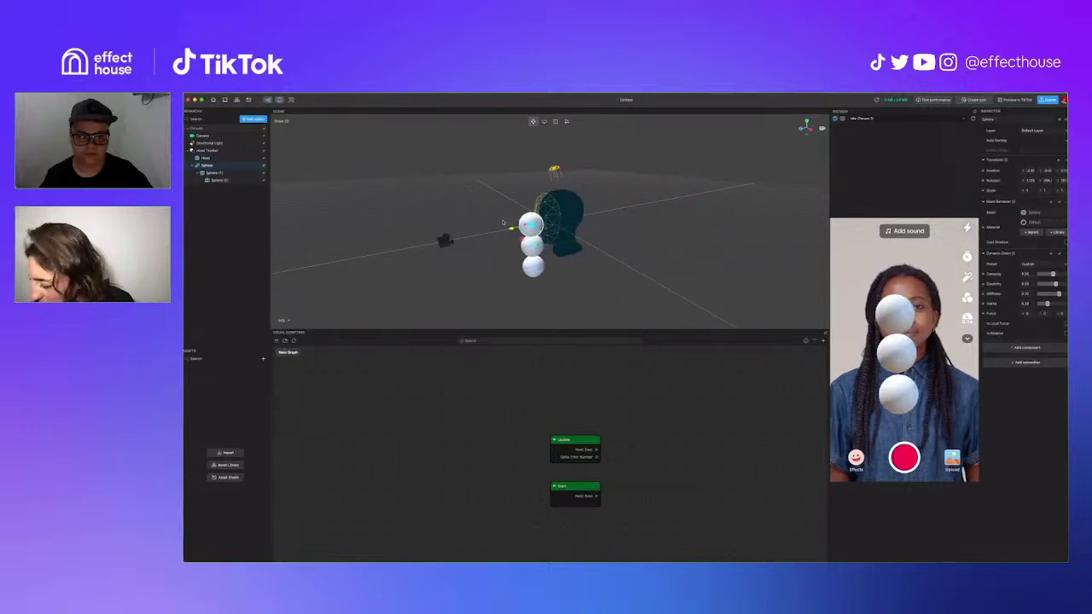
Step: Switch the preview media to Nodding (Person 1) and set the Dynamic Chain preset to Damped
{"action": "left_click", "coordinate": [879, 118]}
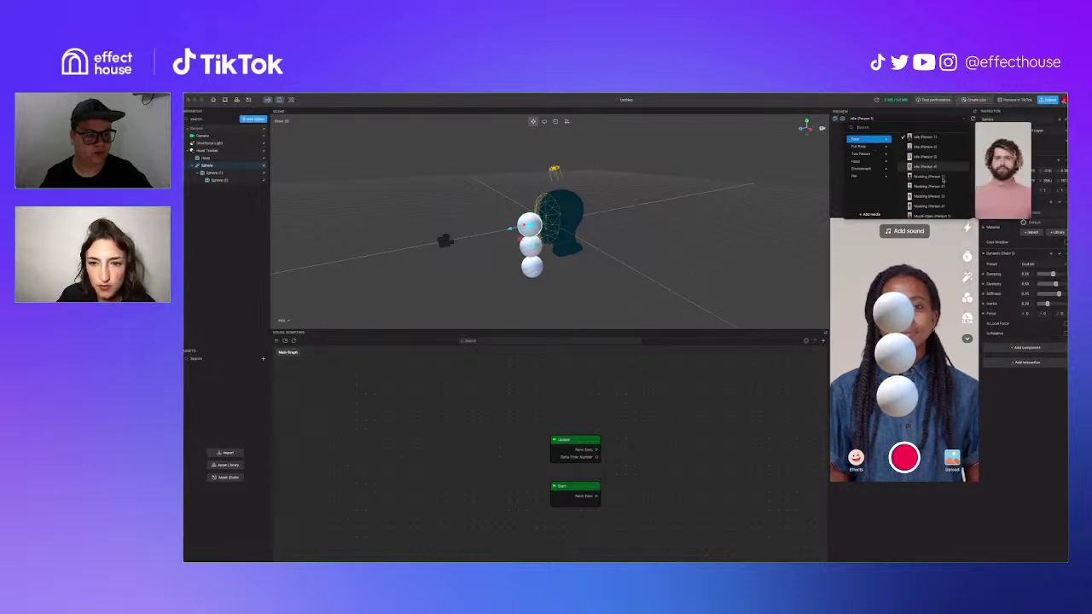
{"action": "left_click", "coordinate": [943, 179]}
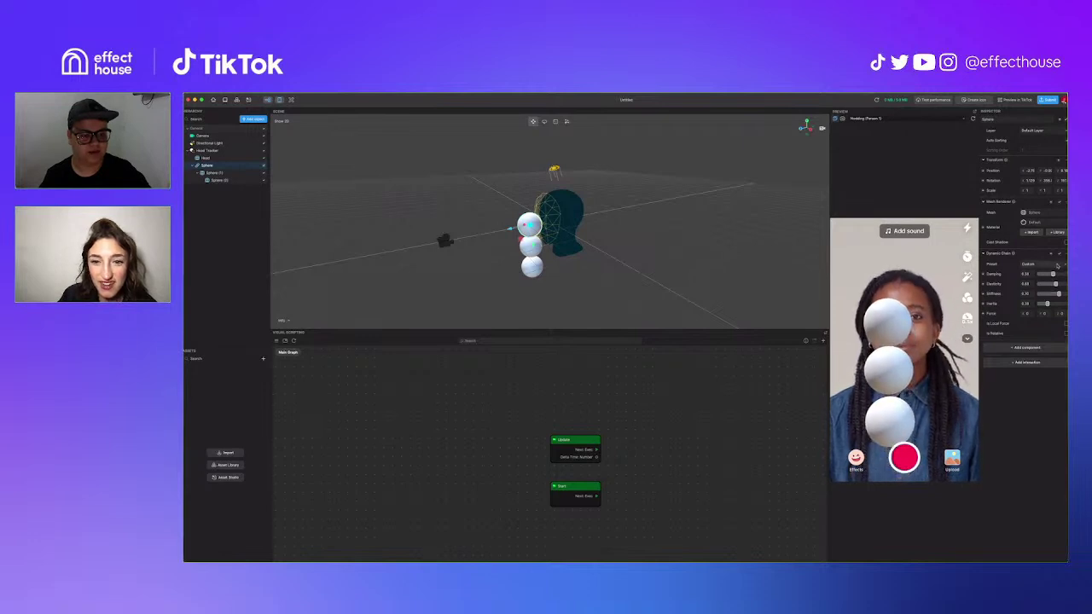
{"action": "left_click", "coordinate": [1058, 265]}
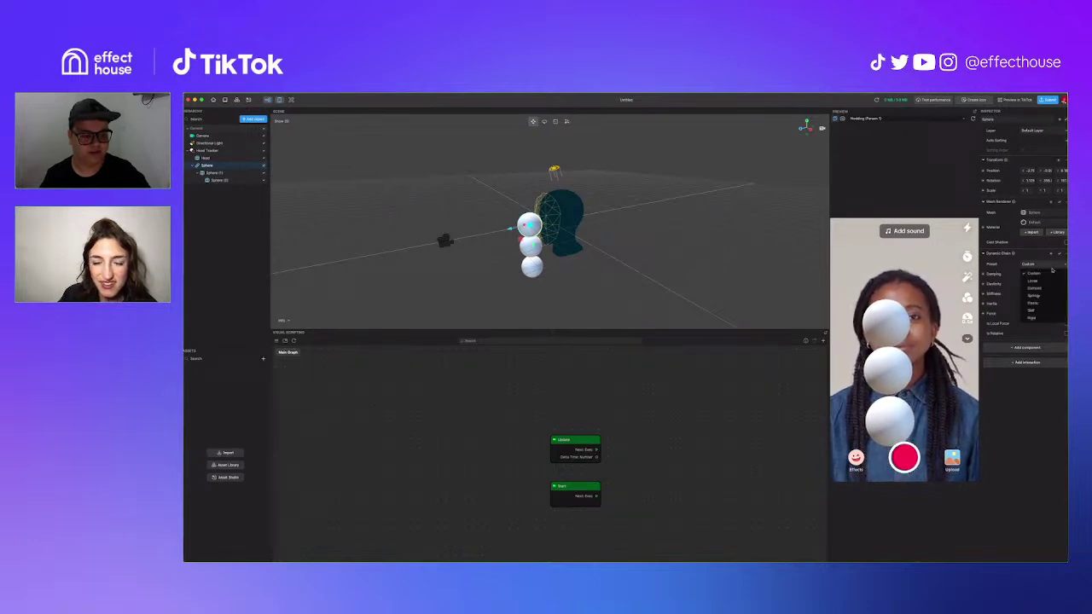
{"action": "left_click", "coordinate": [1045, 290]}
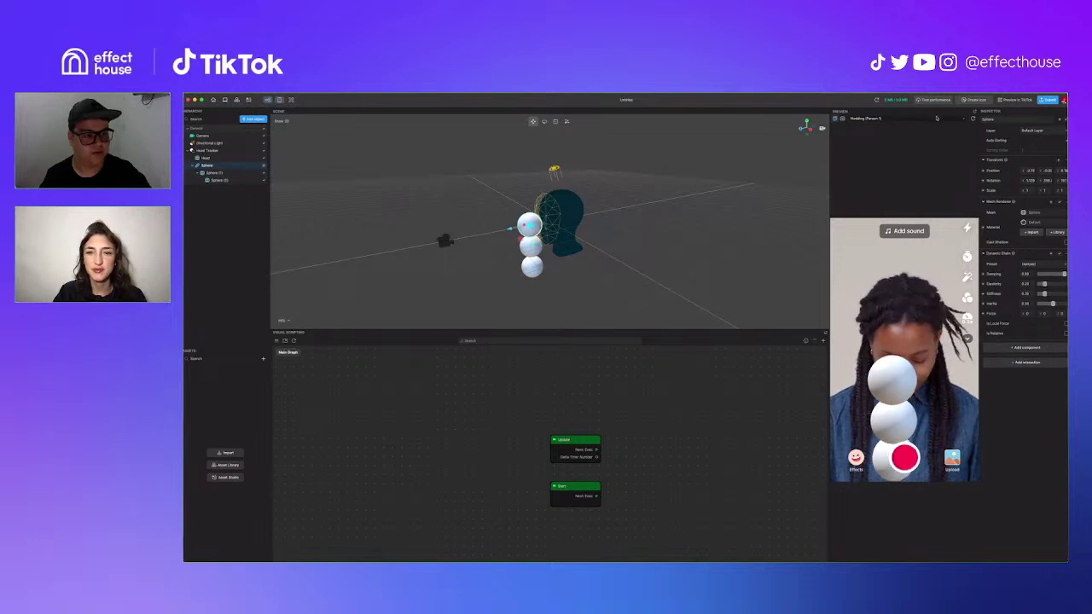
Step: Switch the preview media to a Head Turned face clip to test the chain on sideways head motion
{"action": "left_click", "coordinate": [939, 119]}
{"action": "scroll", "coordinate": [937, 168], "scroll_direction": "down", "scroll_amount": 6}
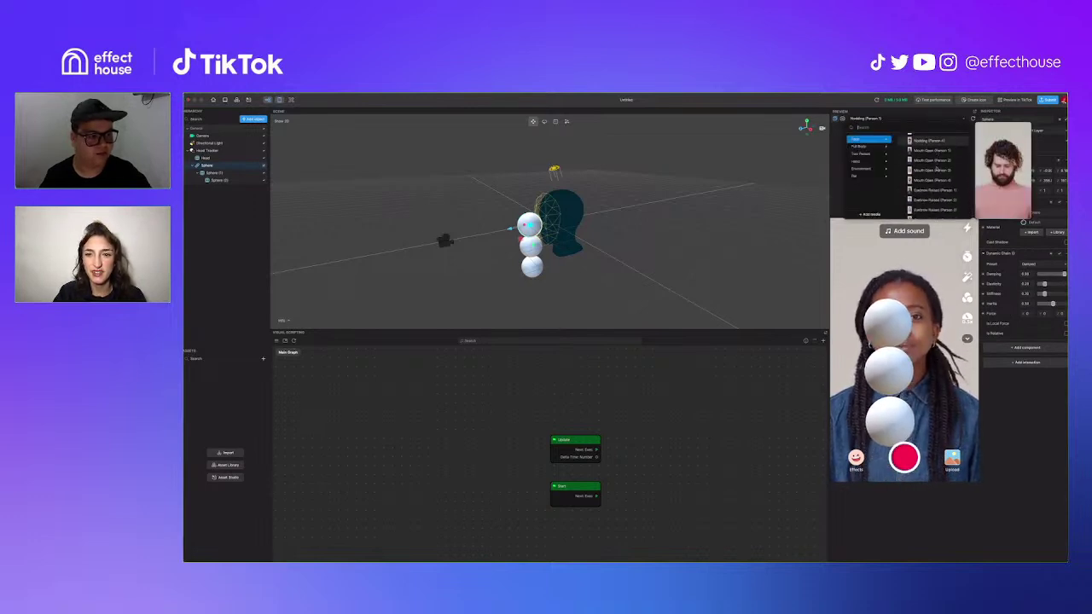
{"action": "left_click", "coordinate": [940, 174]}
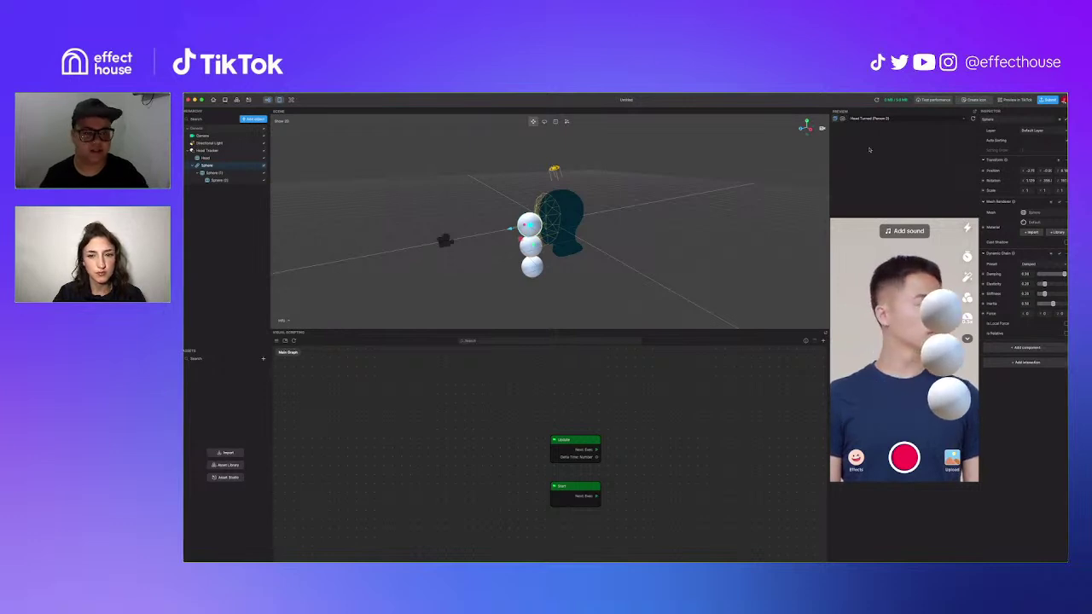
Step: Move the sphere chain out of the Head Tracker and delete the Head Tracker from the scene
{"action": "double_click", "coordinate": [216, 166]}
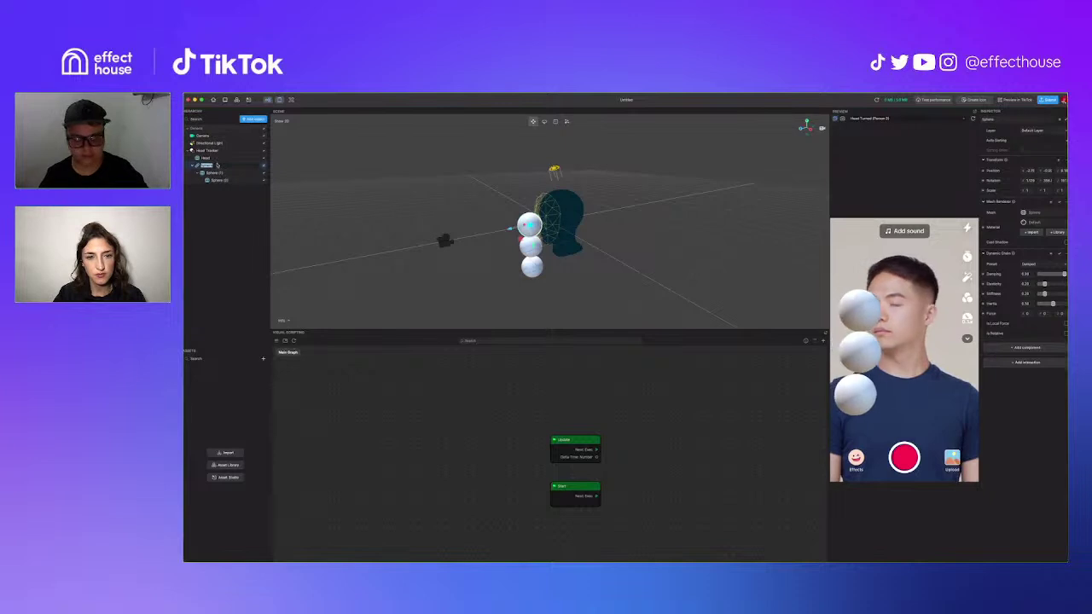
{"action": "key", "text": "Return"}
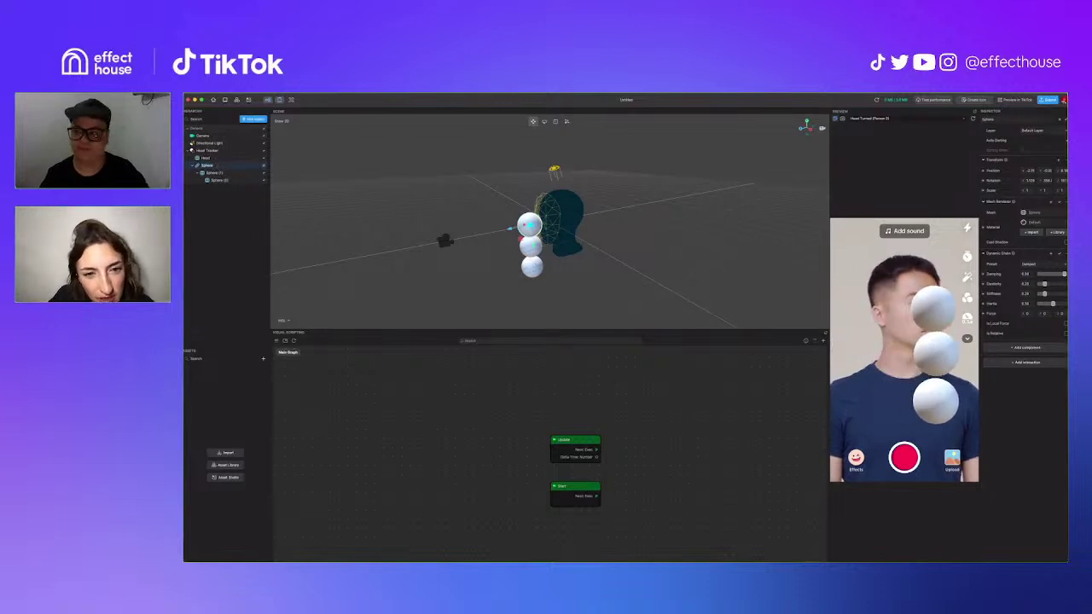
{"action": "left_click", "coordinate": [223, 151]}
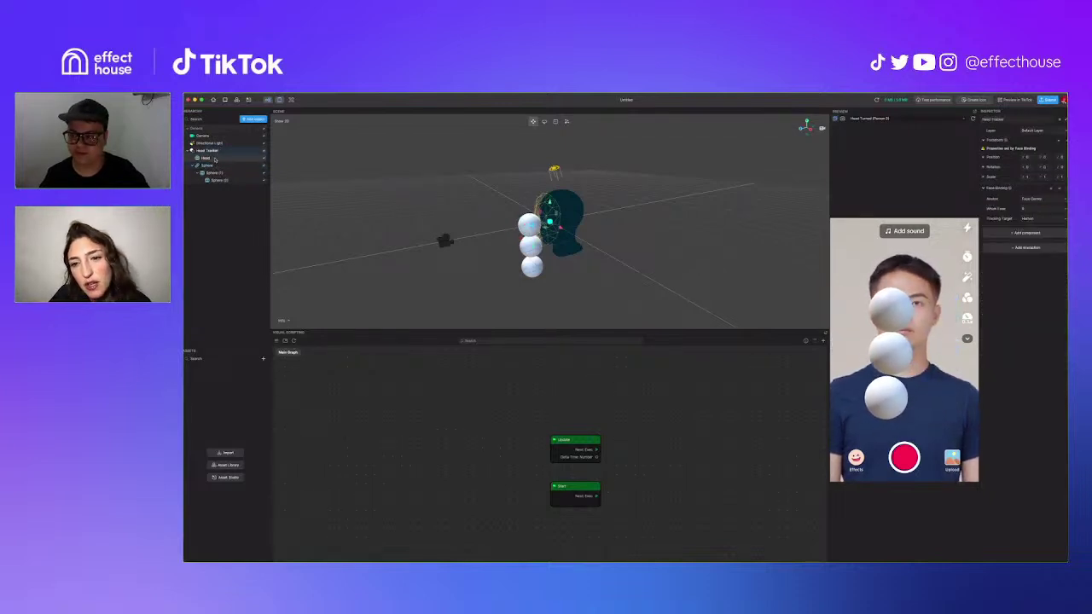
{"action": "left_click_drag", "start_coordinate": [218, 147], "coordinate": [218, 174]}
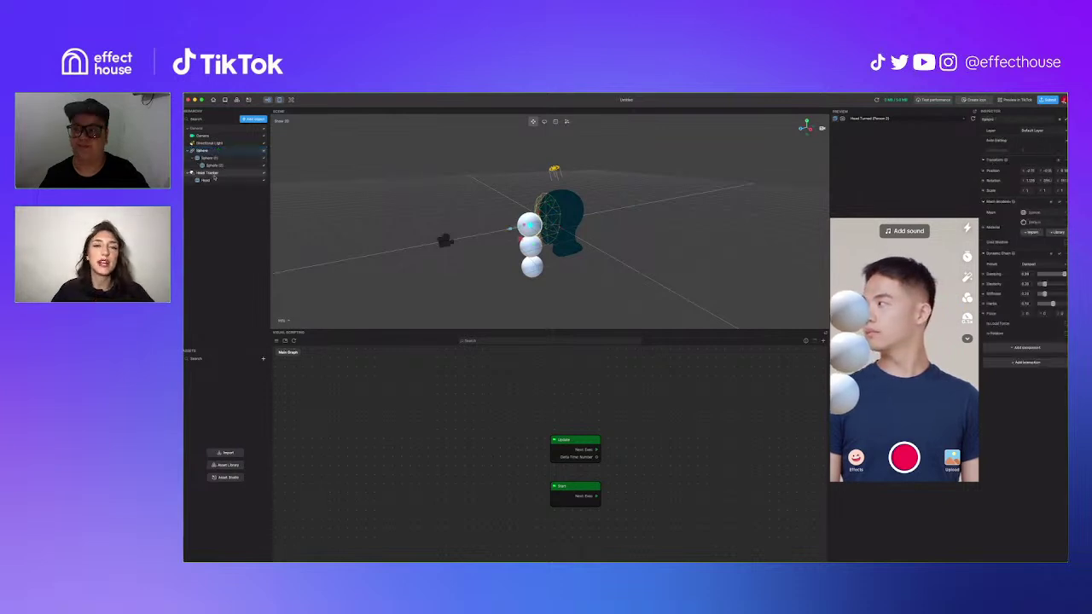
{"action": "right_click", "coordinate": [219, 173]}
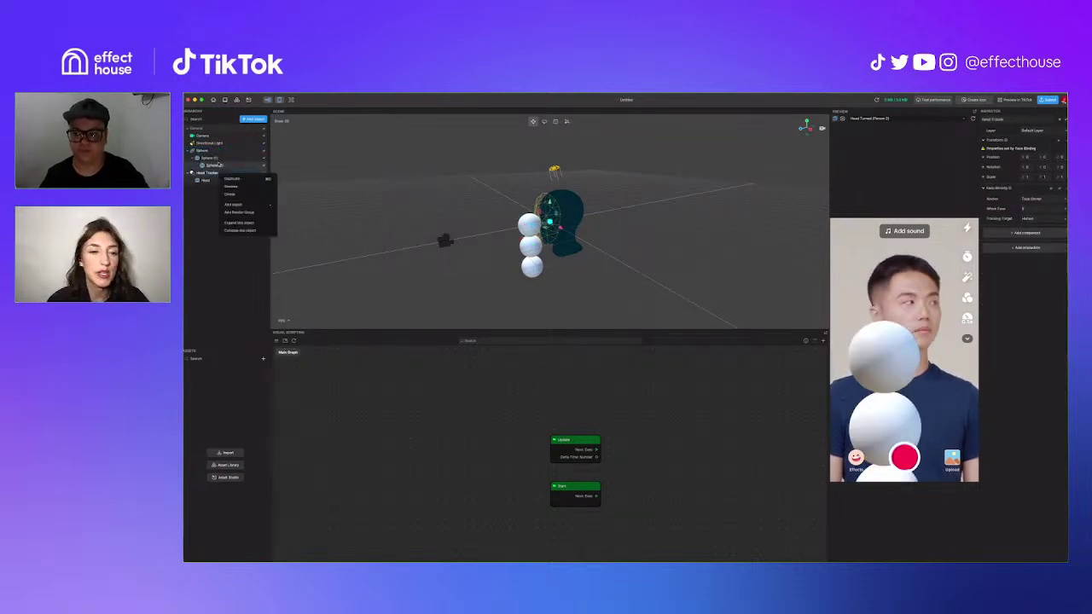
{"action": "left_click", "coordinate": [244, 187]}
Step: Reposition the parent sphere so the whole chain sits farther from the camera and near the middle of the preview
{"action": "left_click", "coordinate": [212, 151]}
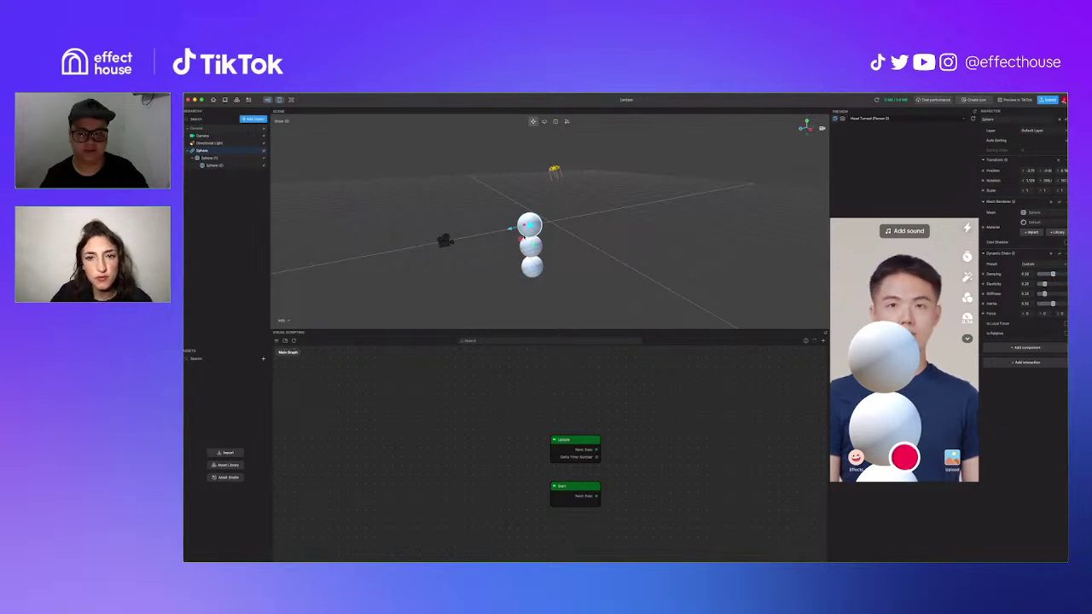
{"action": "left_click", "coordinate": [544, 121]}
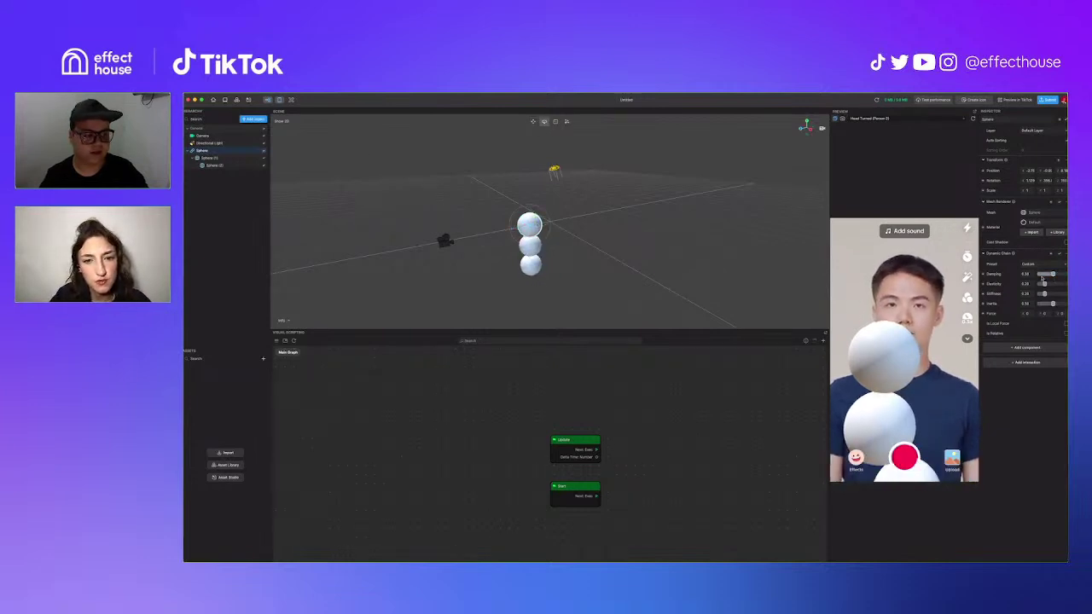
{"action": "left_click", "coordinate": [535, 123]}
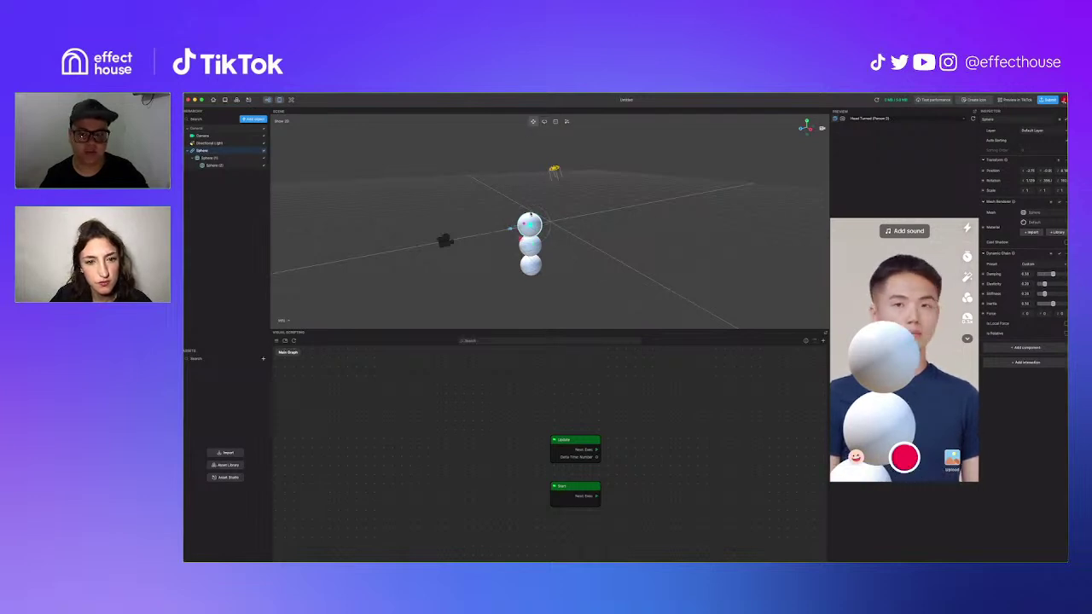
{"action": "left_click_drag", "start_coordinate": [521, 226], "coordinate": [582, 214]}
{"action": "scroll", "coordinate": [582, 215], "scroll_direction": "down", "scroll_amount": 1}
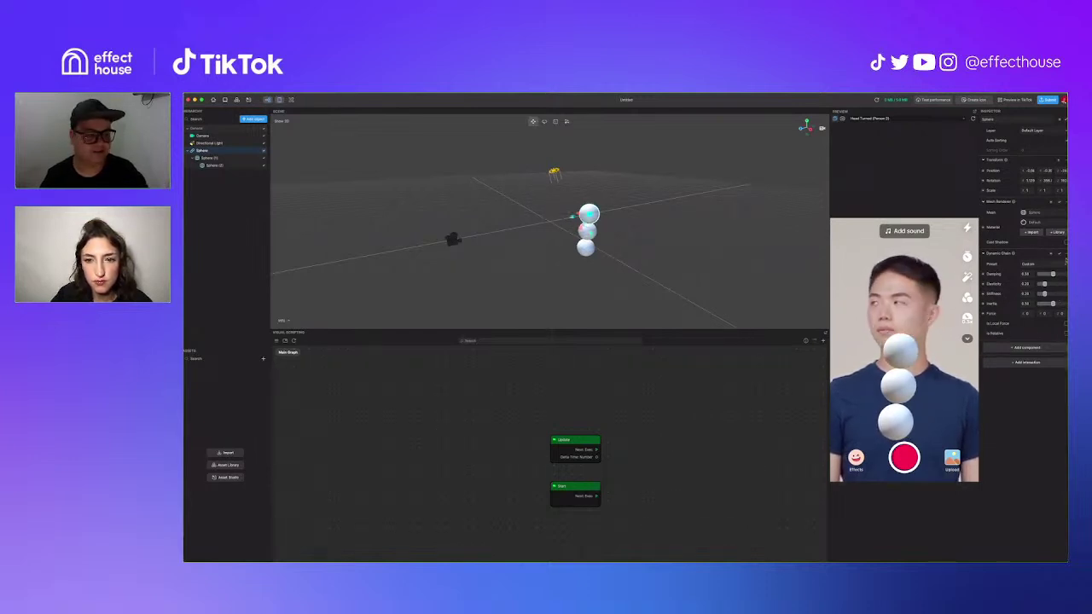
Step: Try another Dynamic Chain preset on the parent sphere and lower its elasticity
{"action": "left_click", "coordinate": [1035, 263]}
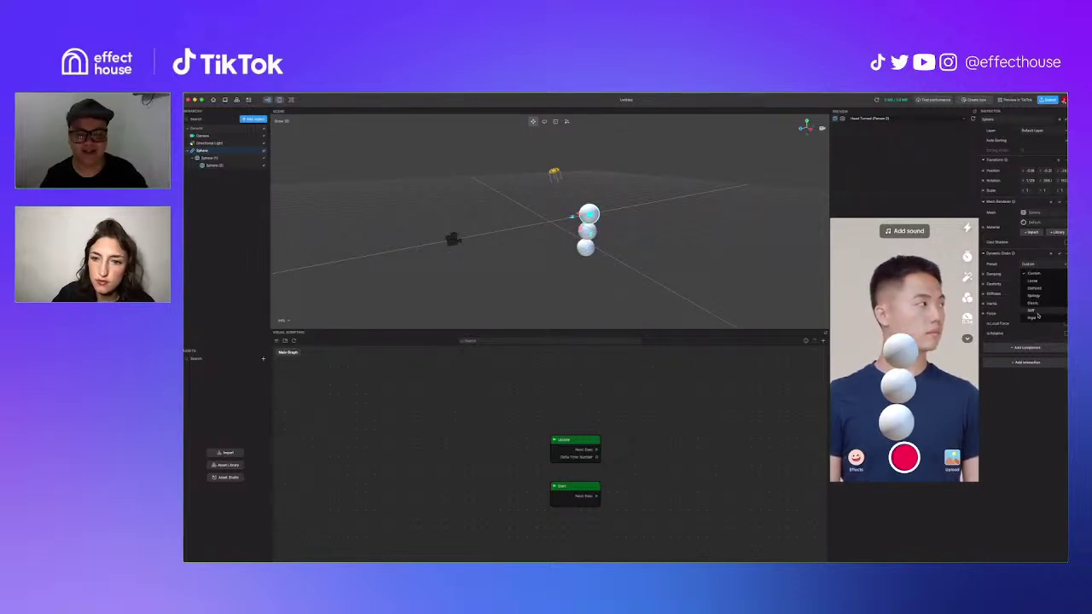
{"action": "left_click", "coordinate": [1034, 303]}
{"action": "left_click_drag", "start_coordinate": [1058, 285], "coordinate": [1041, 284]}
{"action": "left_click", "coordinate": [1050, 264]}
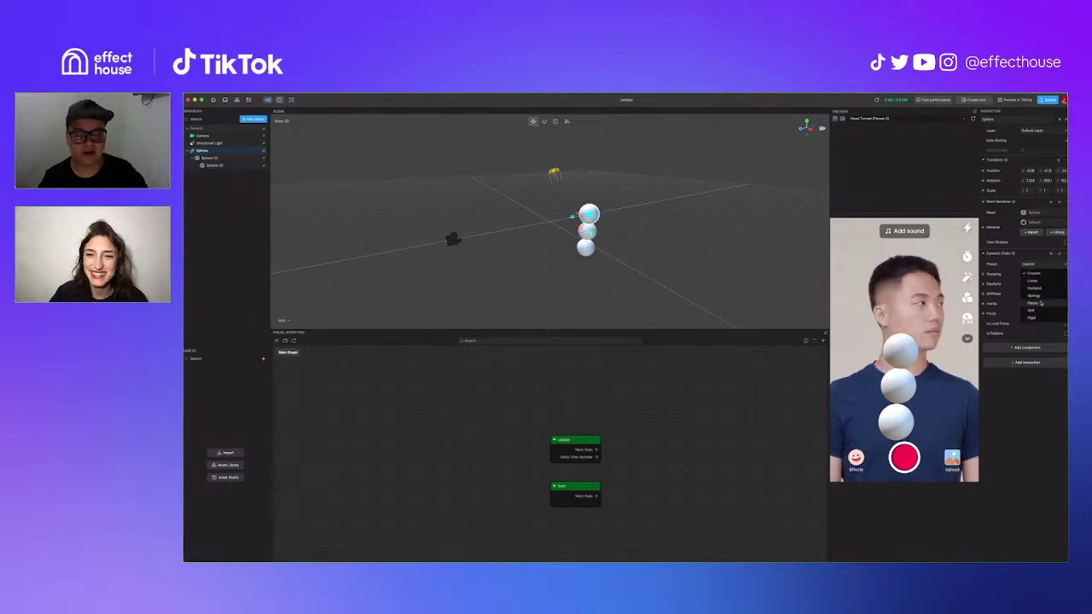
{"action": "left_click", "coordinate": [1008, 261]}
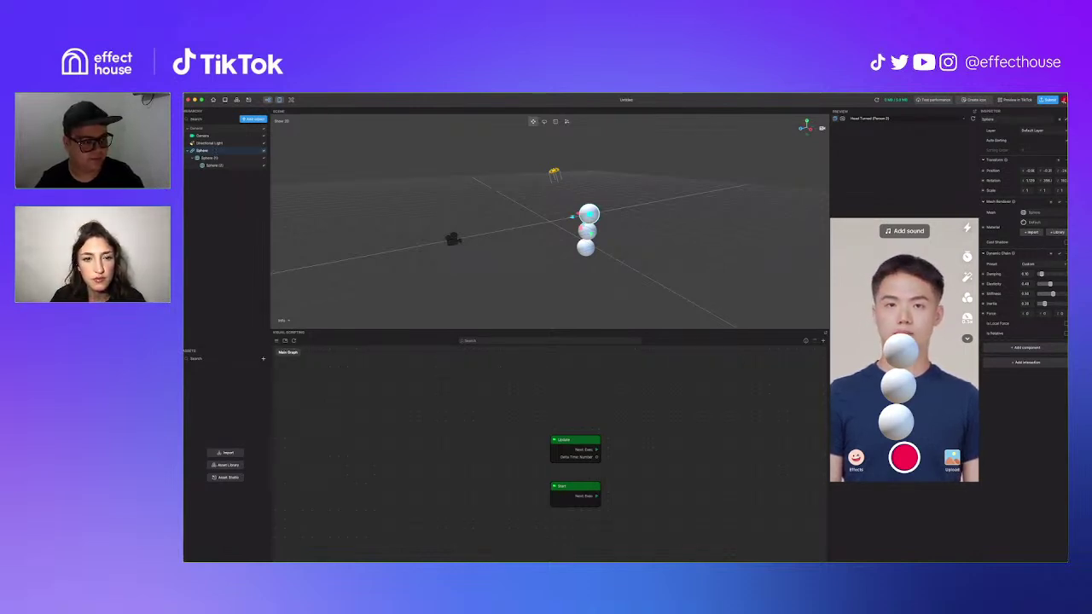
Step: Remove the Dynamic Chain component from the parent sphere and delete the two nested child spheres
{"action": "left_click", "coordinate": [1065, 254]}
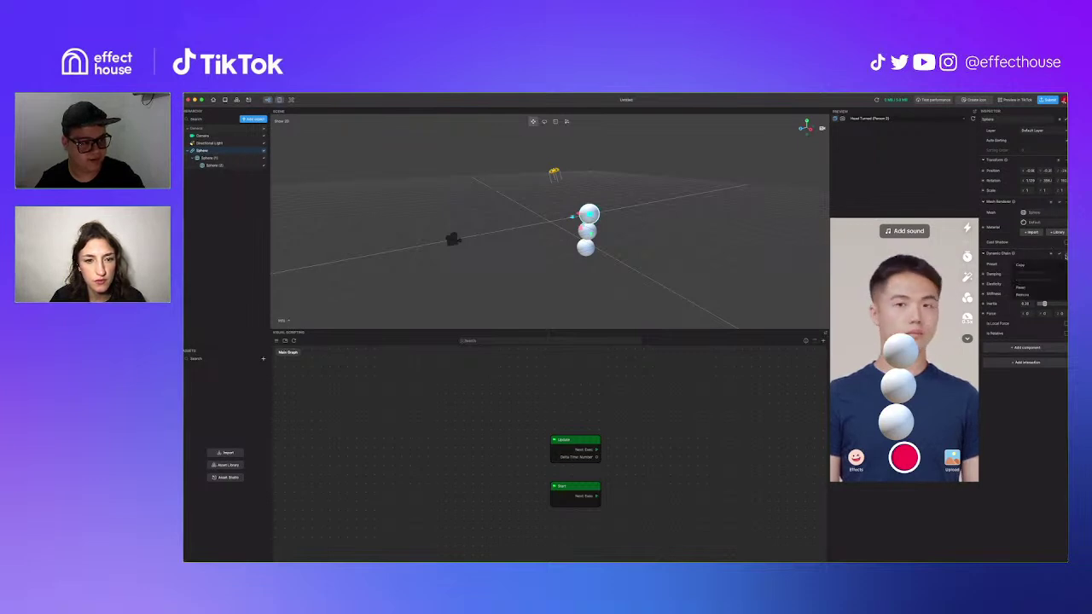
{"action": "left_click", "coordinate": [1031, 296]}
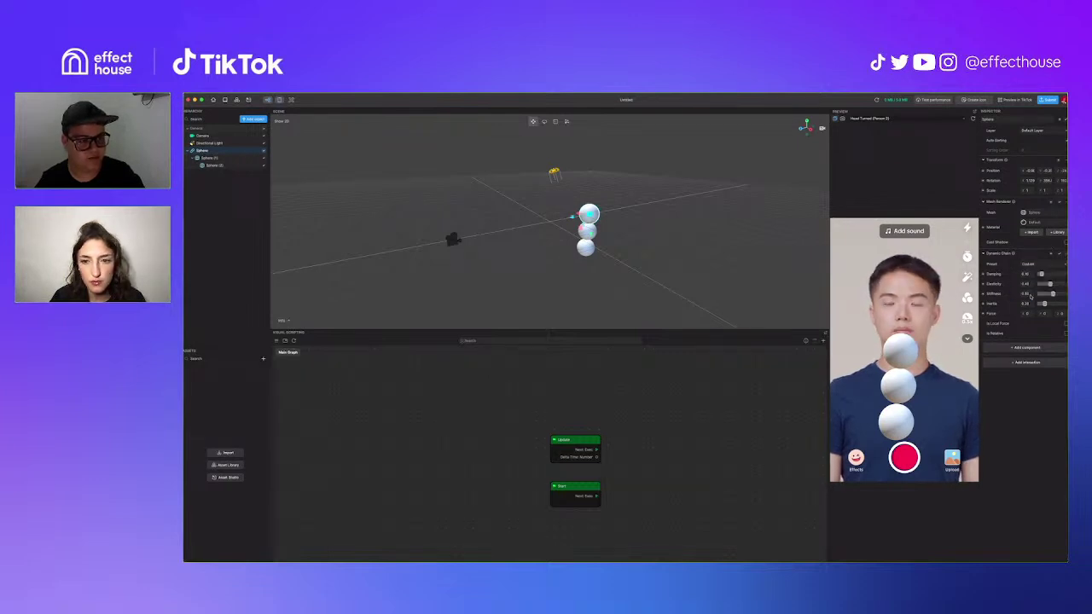
{"action": "left_click", "coordinate": [224, 158]}
{"action": "right_click", "coordinate": [225, 159]}
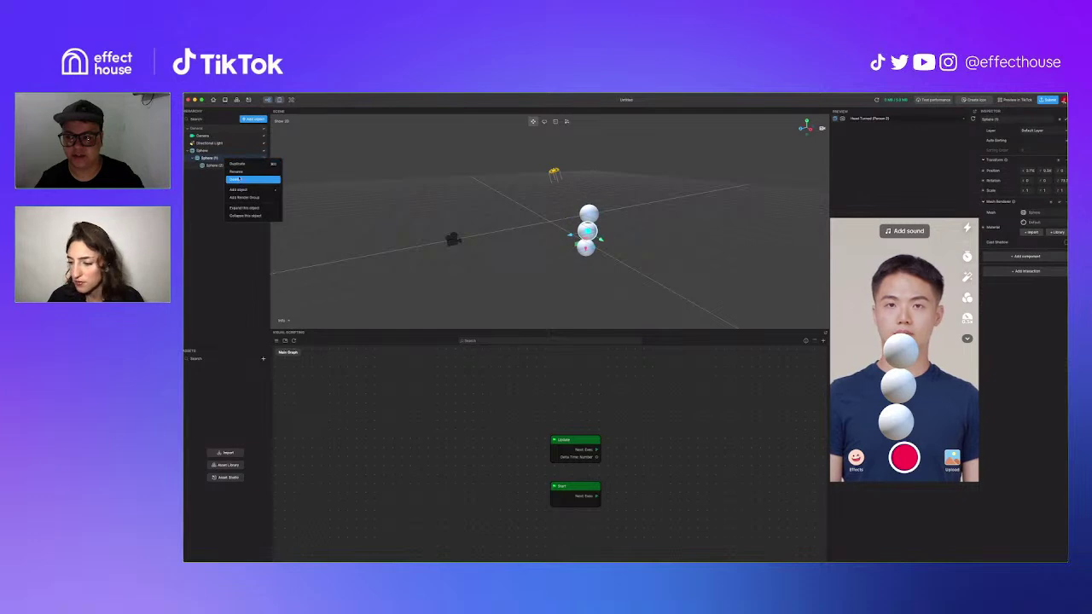
{"action": "left_click", "coordinate": [227, 171]}
Step: Add a 3D physics Rigid Body component to the remaining sphere
{"action": "left_click", "coordinate": [219, 151]}
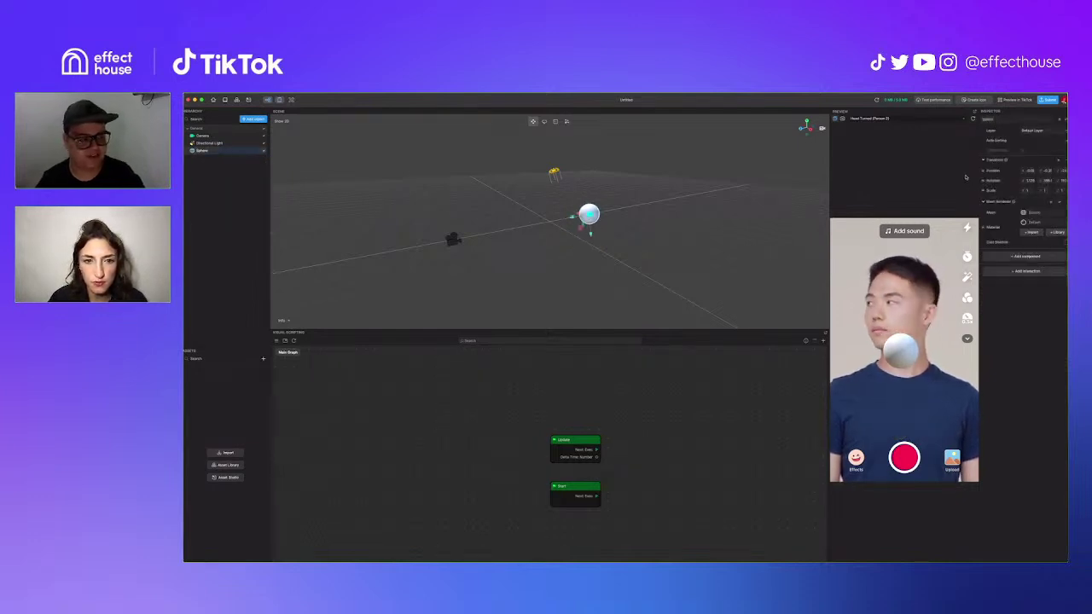
{"action": "left_click", "coordinate": [1026, 256]}
{"action": "mouse_move", "coordinate": [984, 243]}
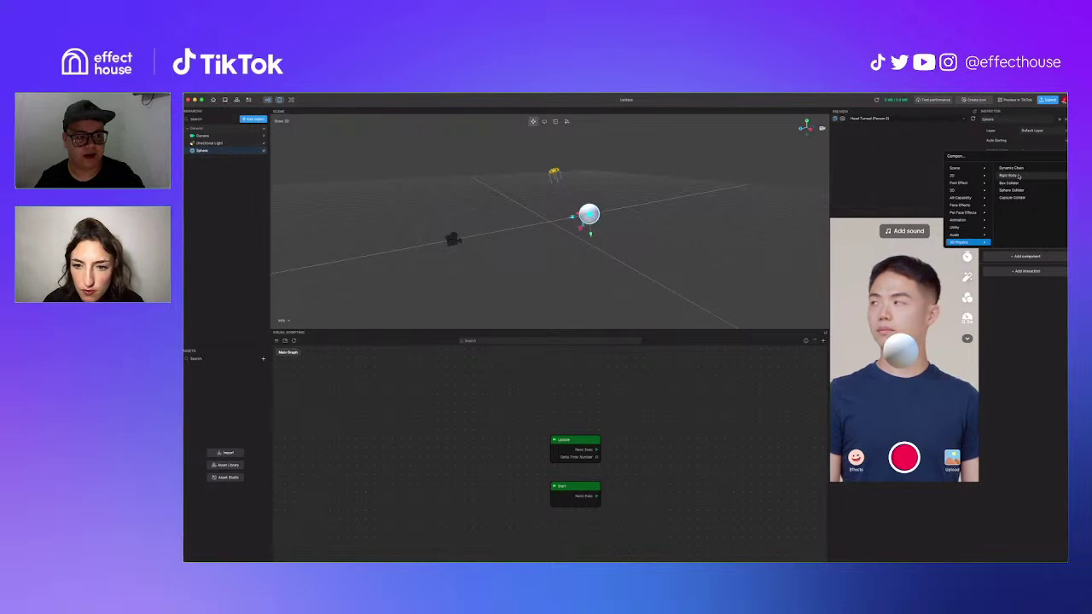
{"action": "left_click", "coordinate": [1011, 175]}
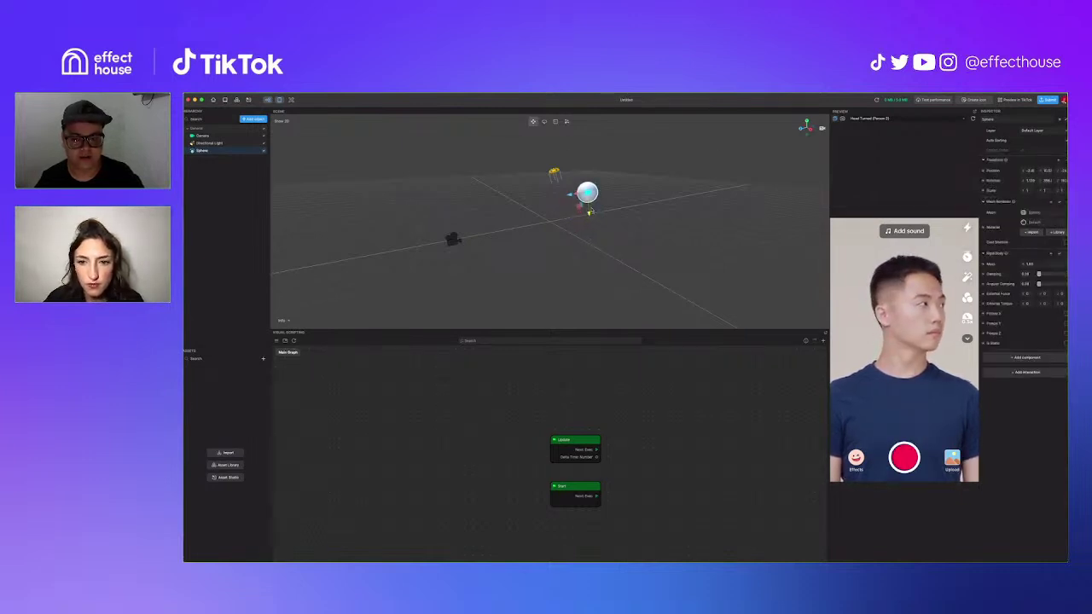
Step: Restart the preview several times to observe how the Rigid Body sphere moves
{"action": "left_click", "coordinate": [973, 119]}
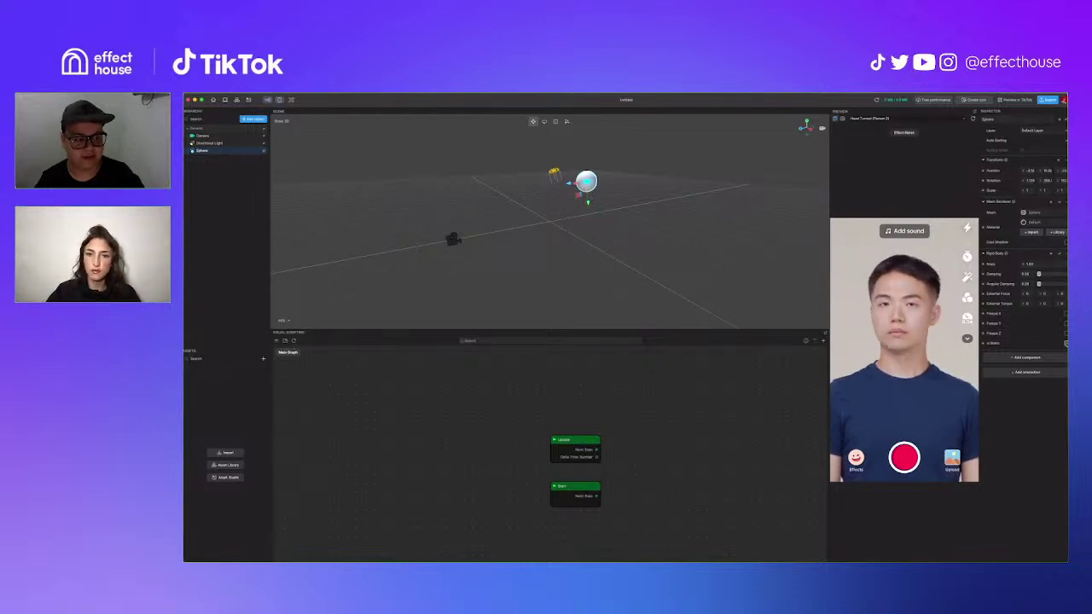
{"action": "left_click", "coordinate": [973, 118]}
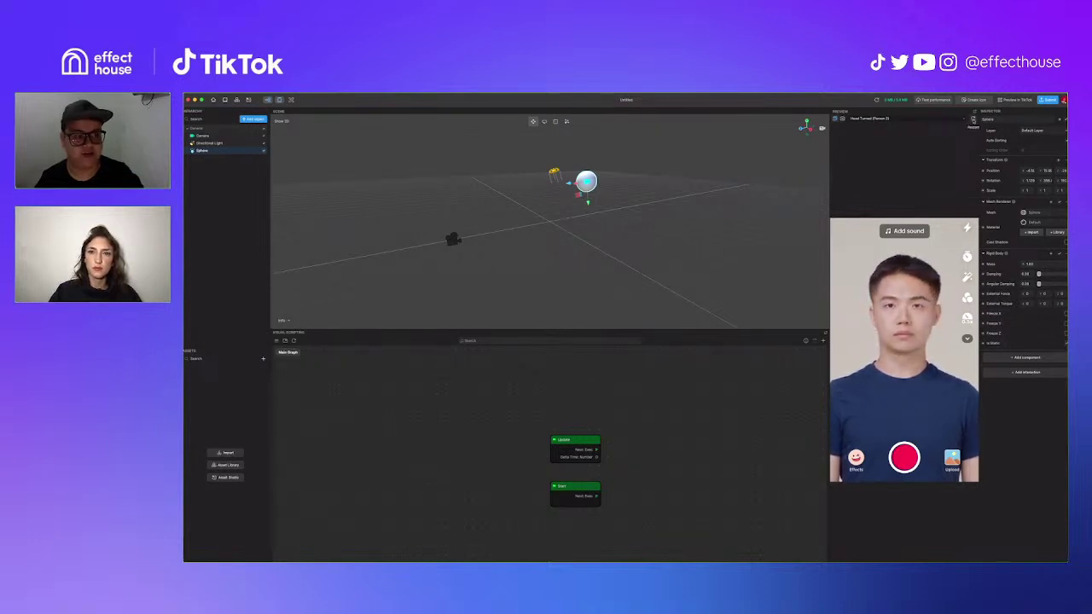
{"action": "left_click", "coordinate": [973, 120]}
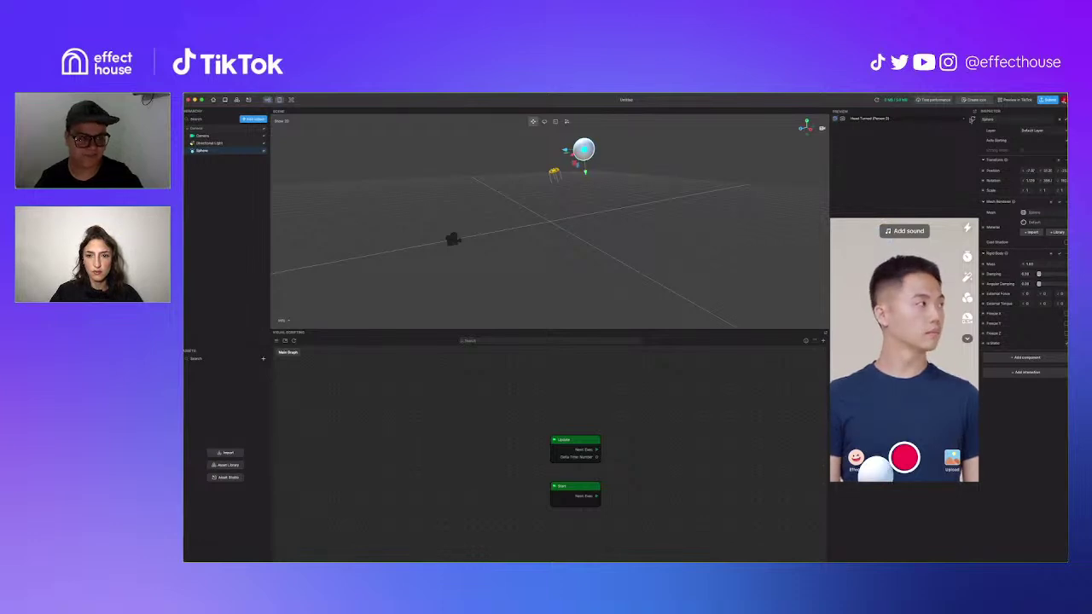
{"action": "left_click", "coordinate": [973, 119]}
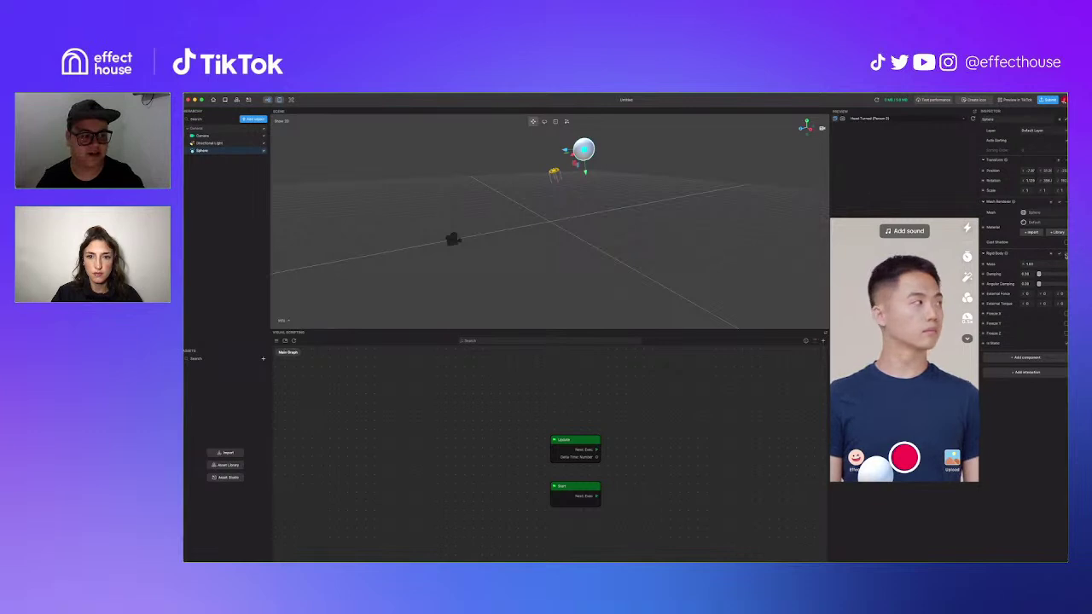
Step: Remove the Rigid Body component from the sphere and look over the available 3D physics components
{"action": "left_click", "coordinate": [1064, 253]}
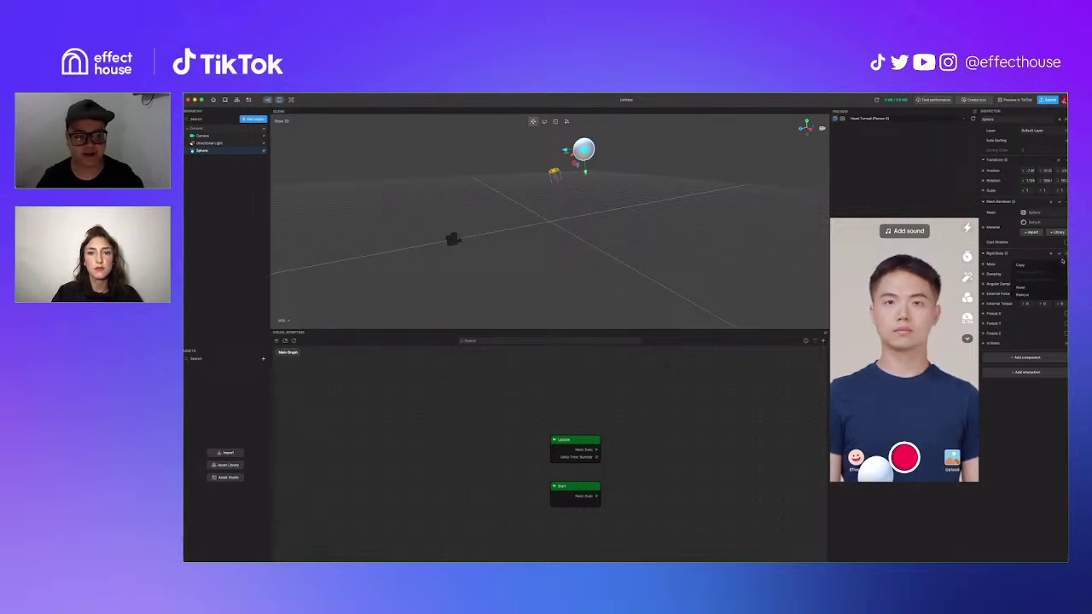
{"action": "left_click", "coordinate": [1043, 295]}
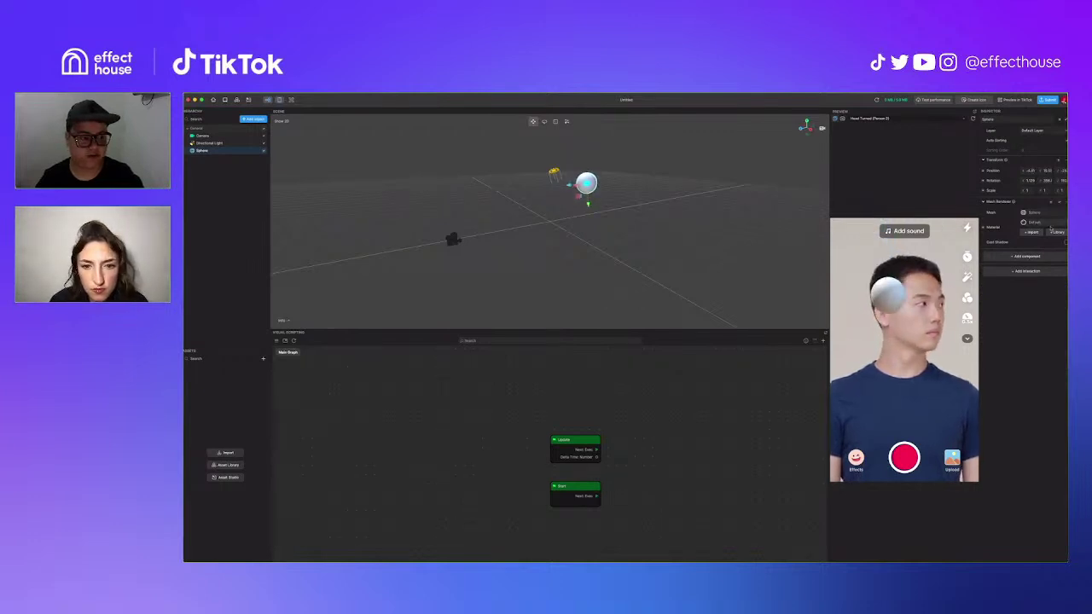
{"action": "left_click", "coordinate": [1027, 256]}
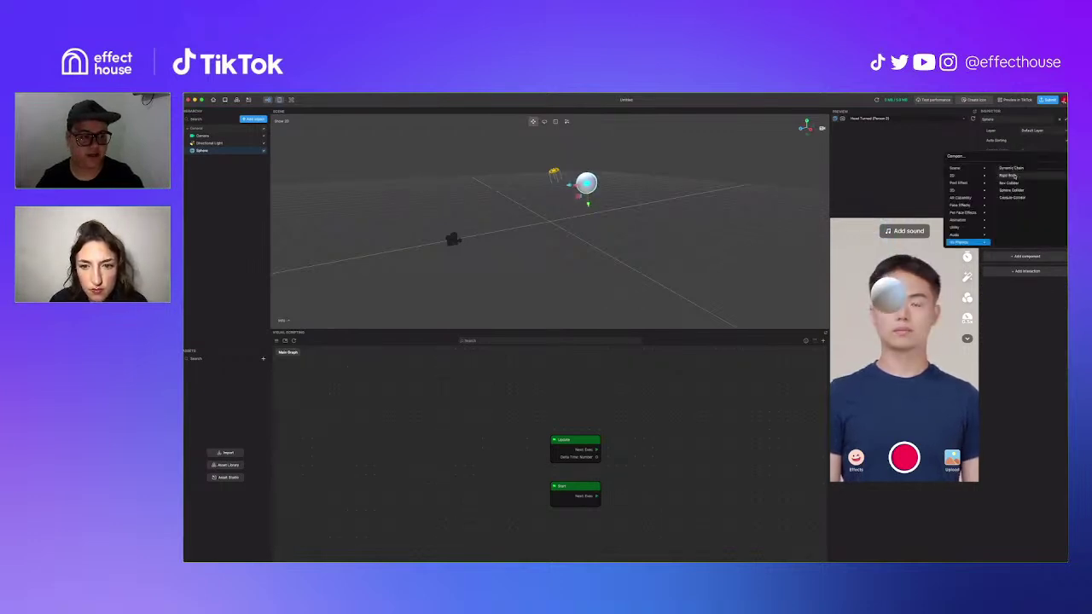
Step: Add a 3D cube below the sphere and enlarge the scene view to see both objects
{"action": "left_click", "coordinate": [254, 119]}
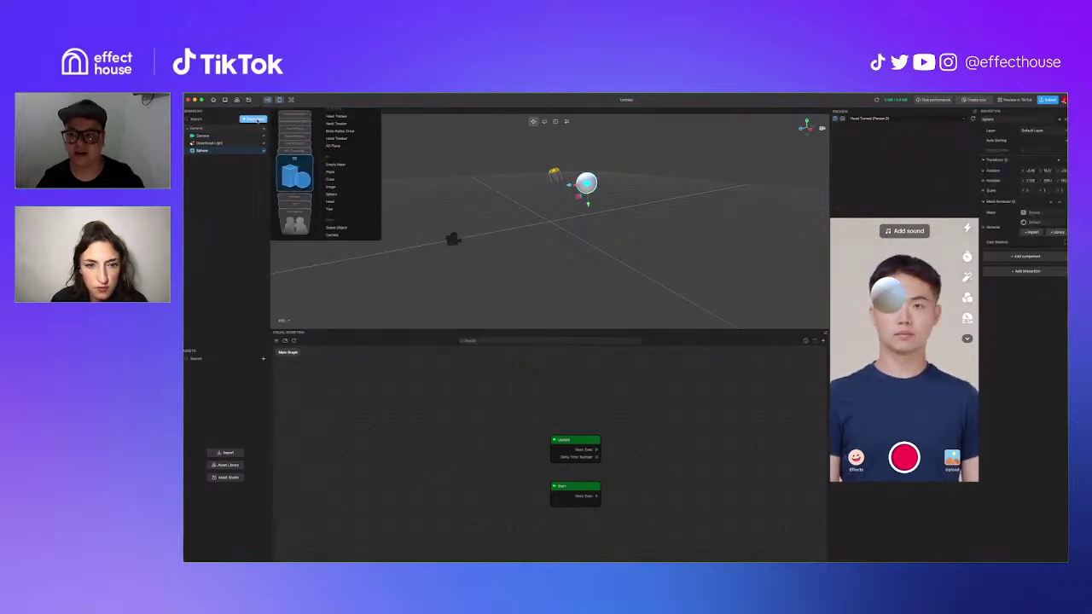
{"action": "left_click", "coordinate": [339, 179]}
{"action": "scroll", "coordinate": [582, 211], "scroll_direction": "up", "scroll_amount": 4}
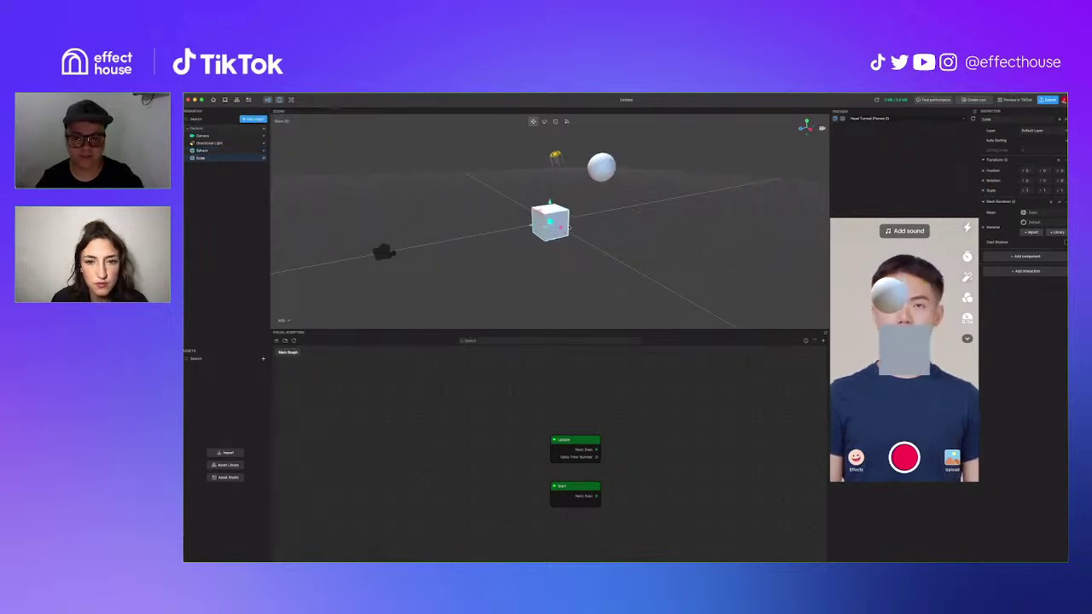
{"action": "left_click_drag", "start_coordinate": [507, 381], "coordinate": [507, 477]}
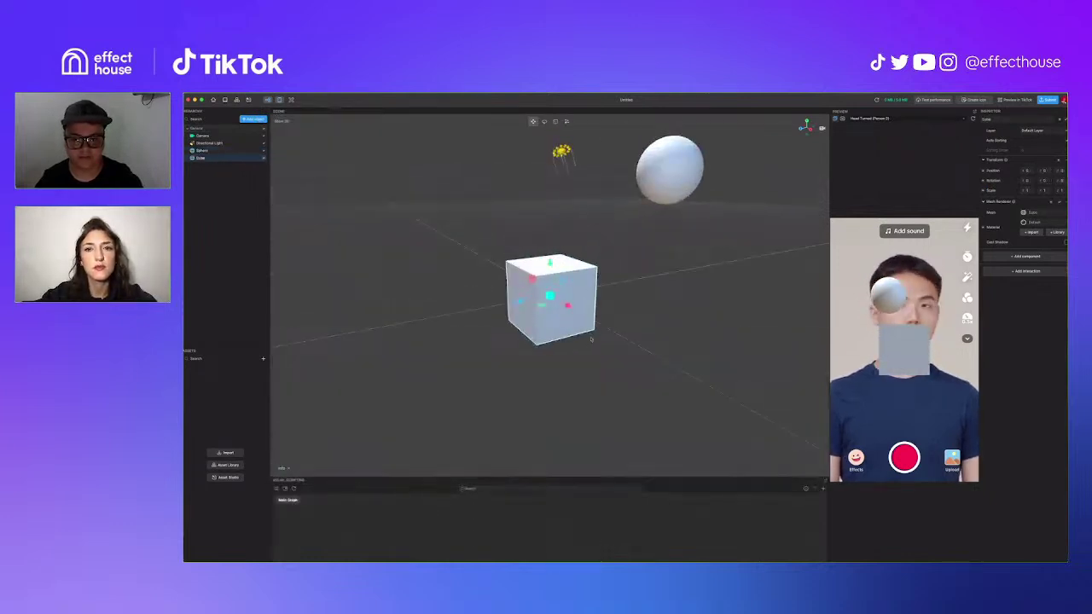
{"action": "left_click_drag", "start_coordinate": [802, 129], "coordinate": [816, 135]}
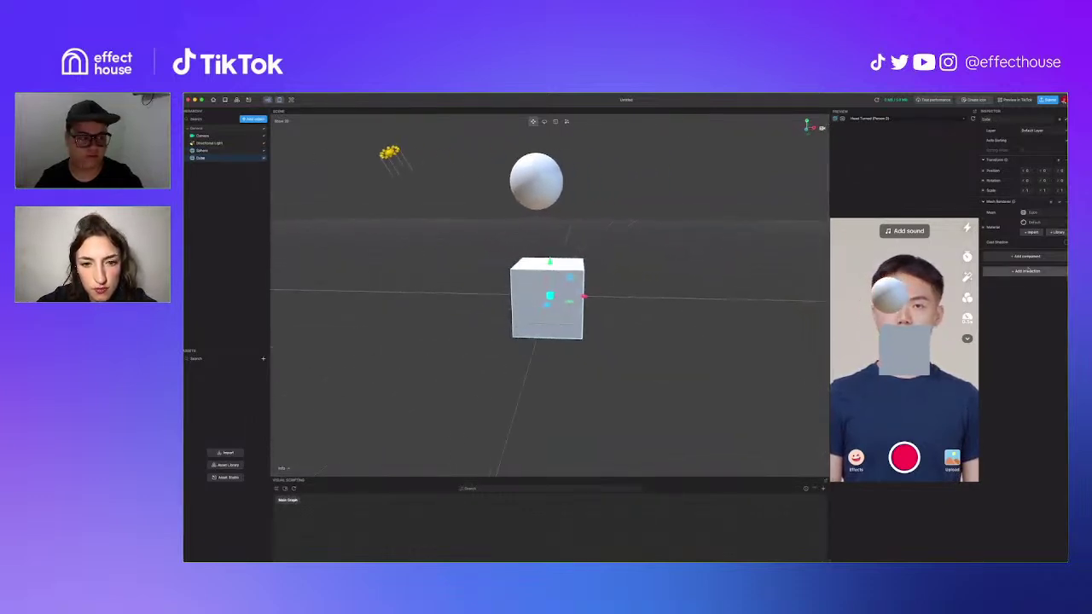
Step: Add a Box Collider component to the cube
{"action": "left_click", "coordinate": [1027, 256]}
{"action": "mouse_move", "coordinate": [984, 242]}
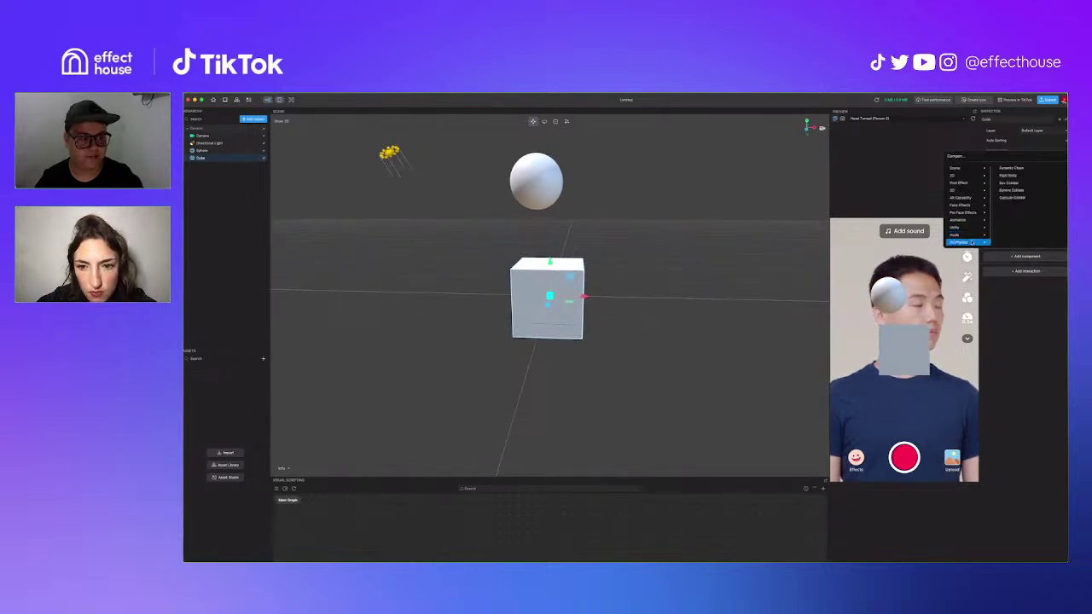
{"action": "left_click", "coordinate": [1013, 184]}
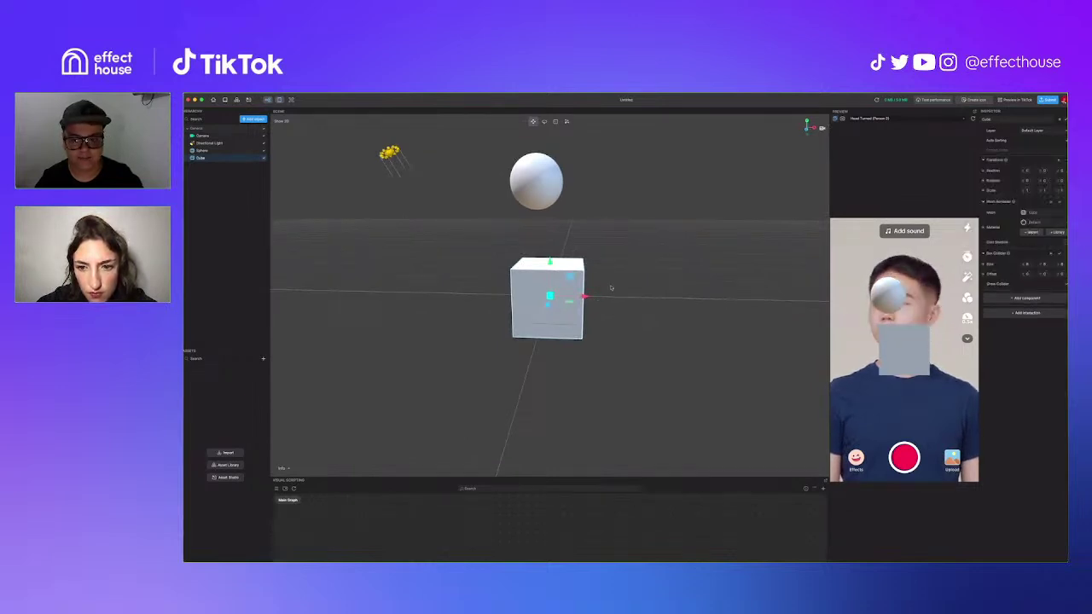
Step: Set the cube's Box Collider size to 10 on the X, Y and Z axes
{"action": "left_click", "coordinate": [596, 298]}
{"action": "scroll", "coordinate": [566, 285], "scroll_direction": "up", "scroll_amount": 3}
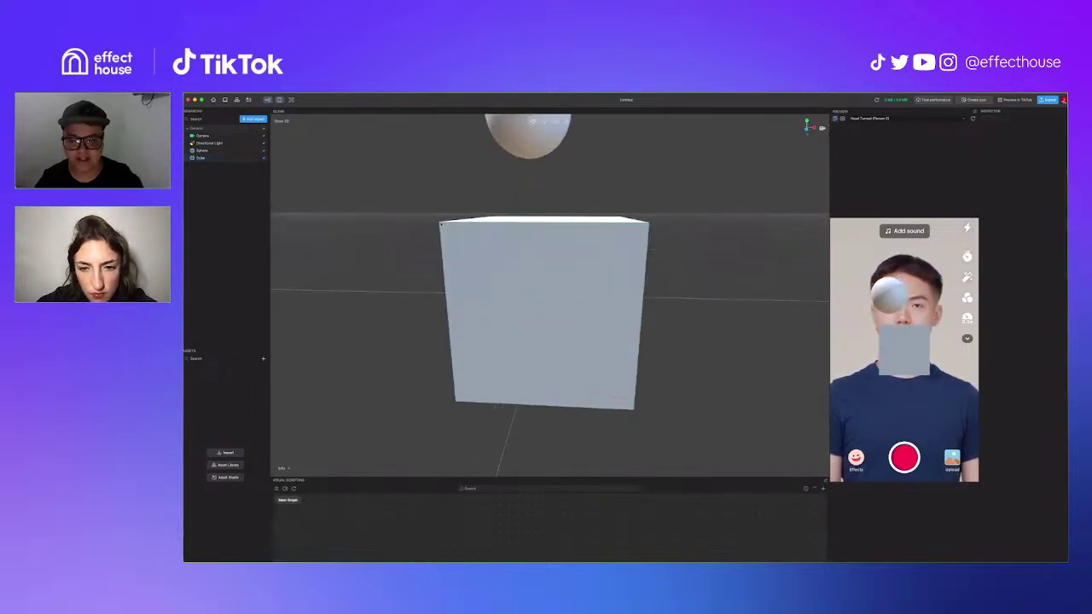
{"action": "left_click", "coordinate": [442, 224]}
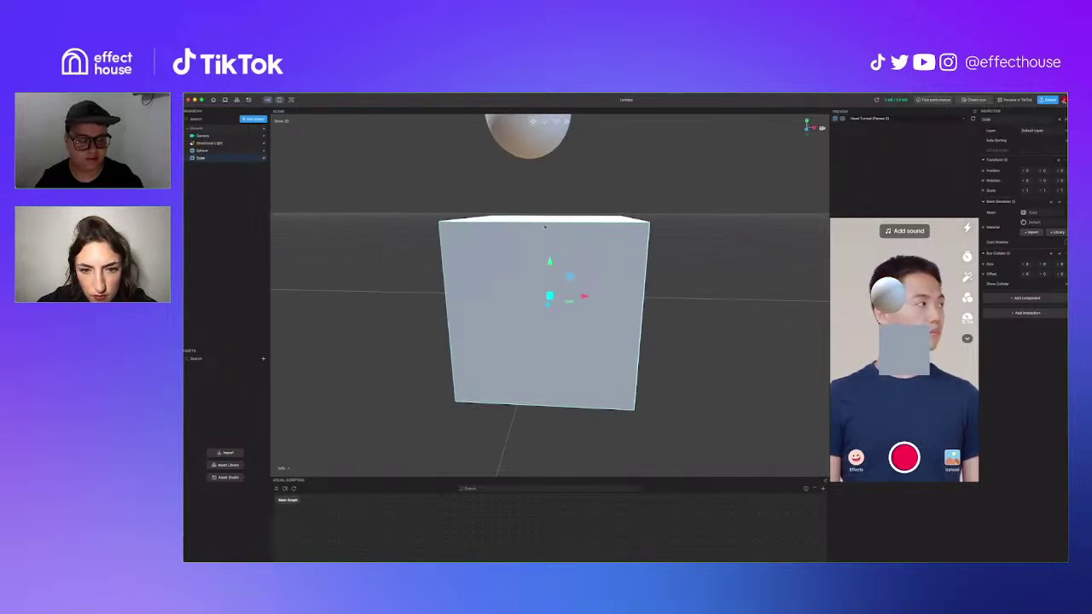
{"action": "left_click", "coordinate": [1031, 268]}
{"action": "type", "text": "10"}
{"action": "key", "text": "Tab"}
{"action": "type", "text": "10"}
{"action": "key", "text": "Tab"}
{"action": "type", "text": "10"}
{"action": "key", "text": "Tab"}
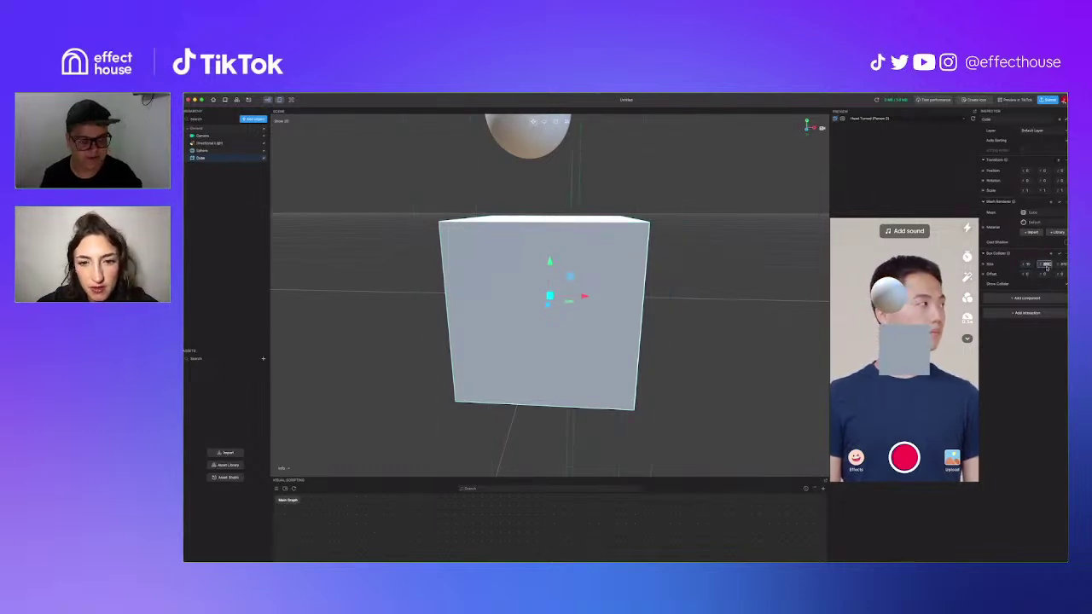
{"action": "left_click_drag", "start_coordinate": [1048, 268], "coordinate": [1049, 267]}
{"action": "scroll", "coordinate": [682, 211], "scroll_direction": "down", "scroll_amount": 5}
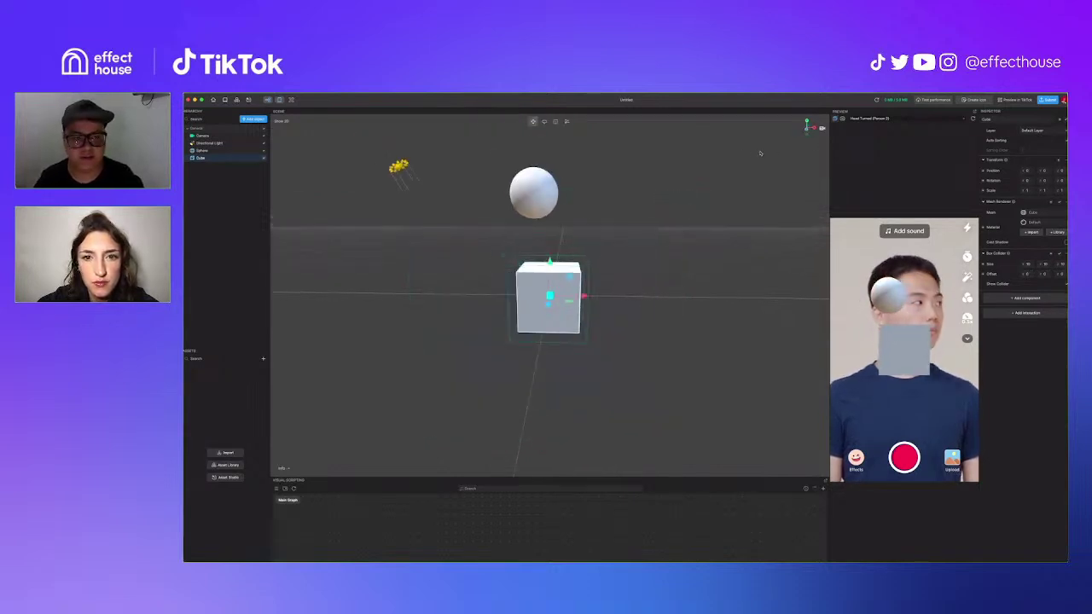
Step: Shift the sphere sideways so it is centred above the cube
{"action": "left_click", "coordinate": [530, 199]}
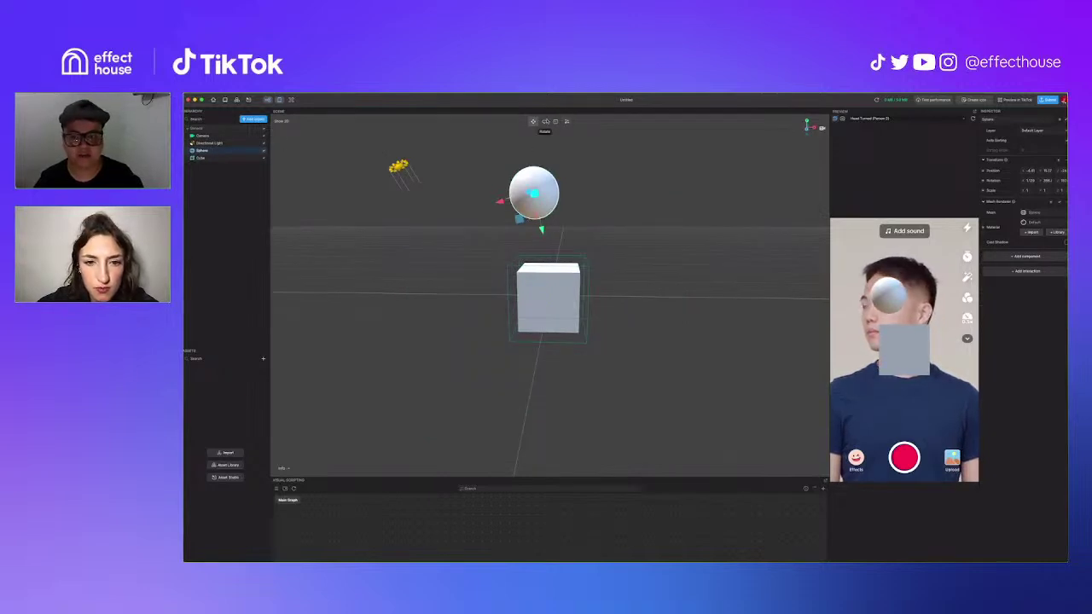
{"action": "left_click", "coordinate": [544, 121]}
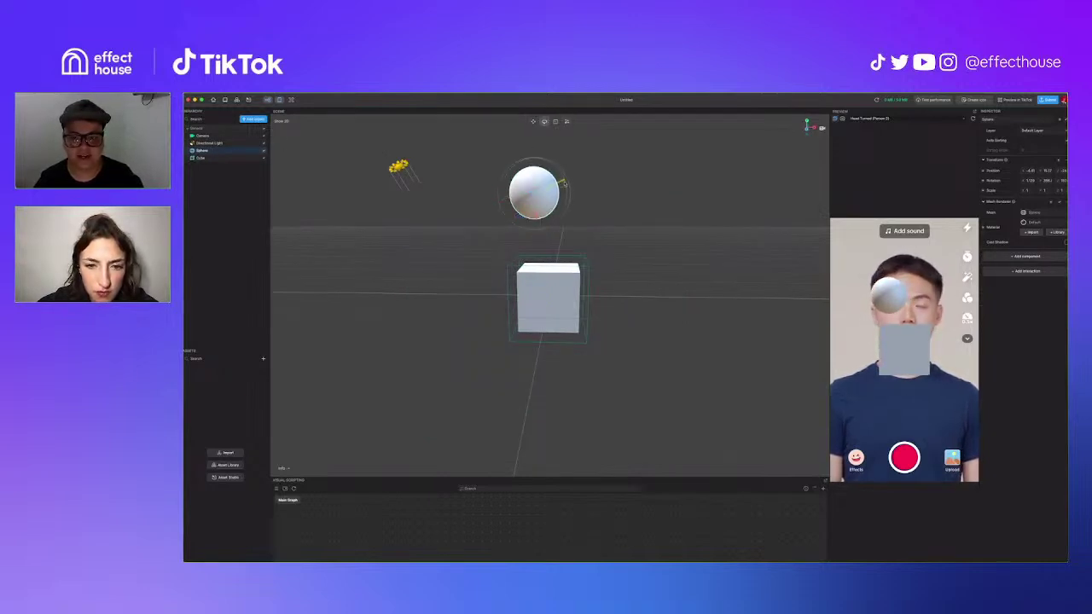
{"action": "left_click_drag", "start_coordinate": [564, 182], "coordinate": [523, 193]}
{"action": "left_click", "coordinate": [533, 121]}
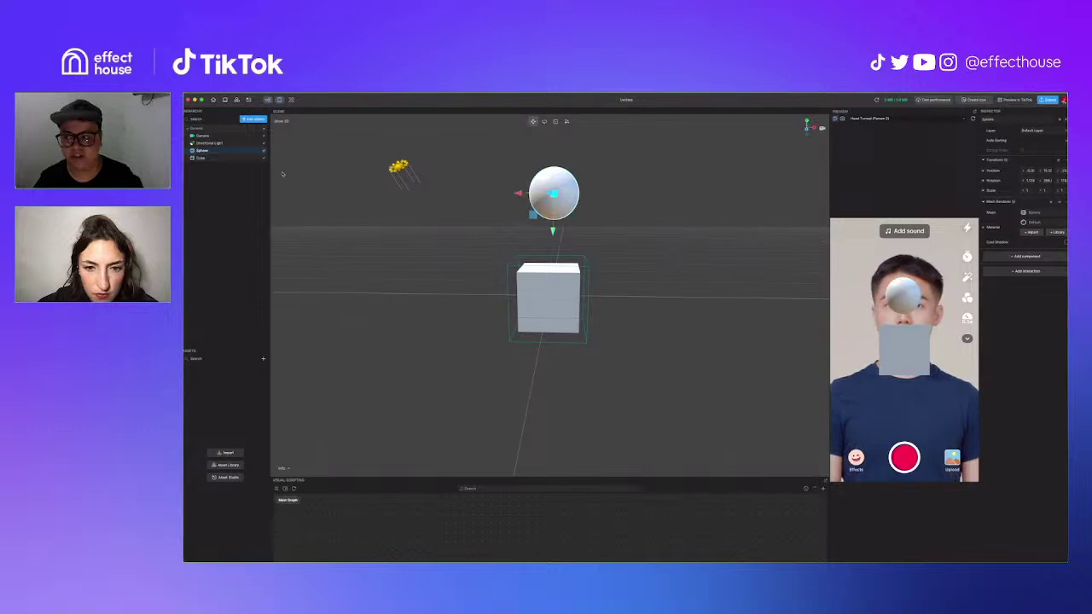
Step: Move the sphere and the cube down together along the vertical axis
{"action": "left_click", "coordinate": [238, 158]}
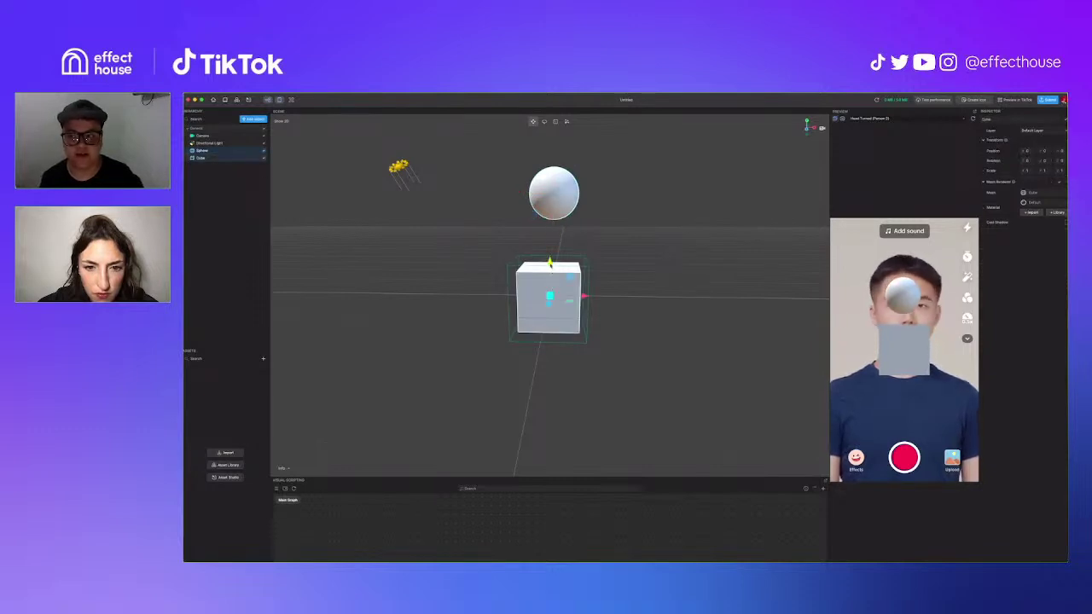
{"action": "left_click_drag", "start_coordinate": [551, 265], "coordinate": [552, 308]}
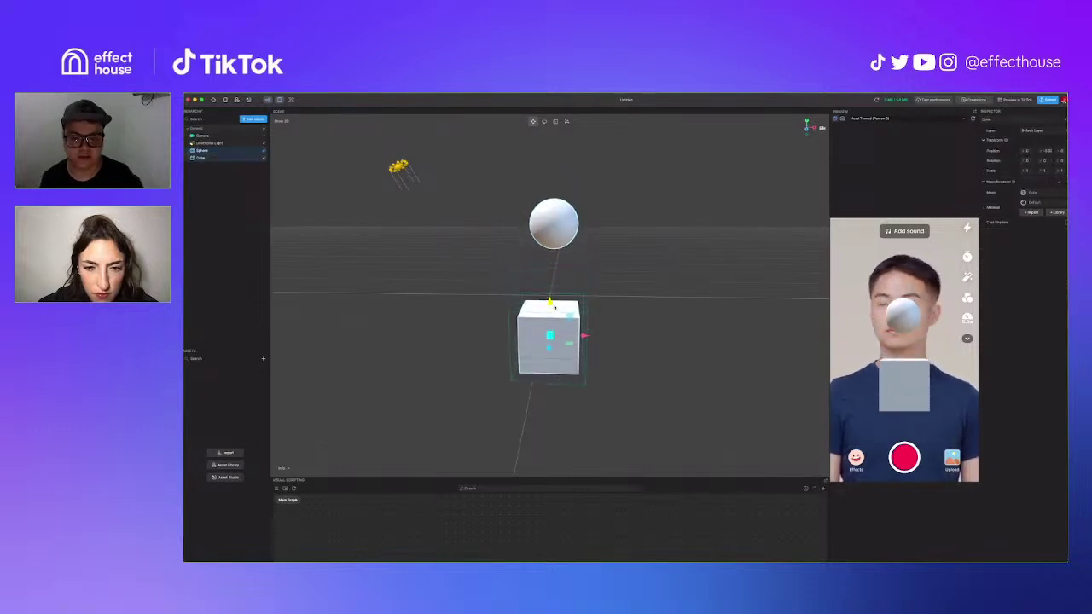
{"action": "left_click", "coordinate": [614, 273]}
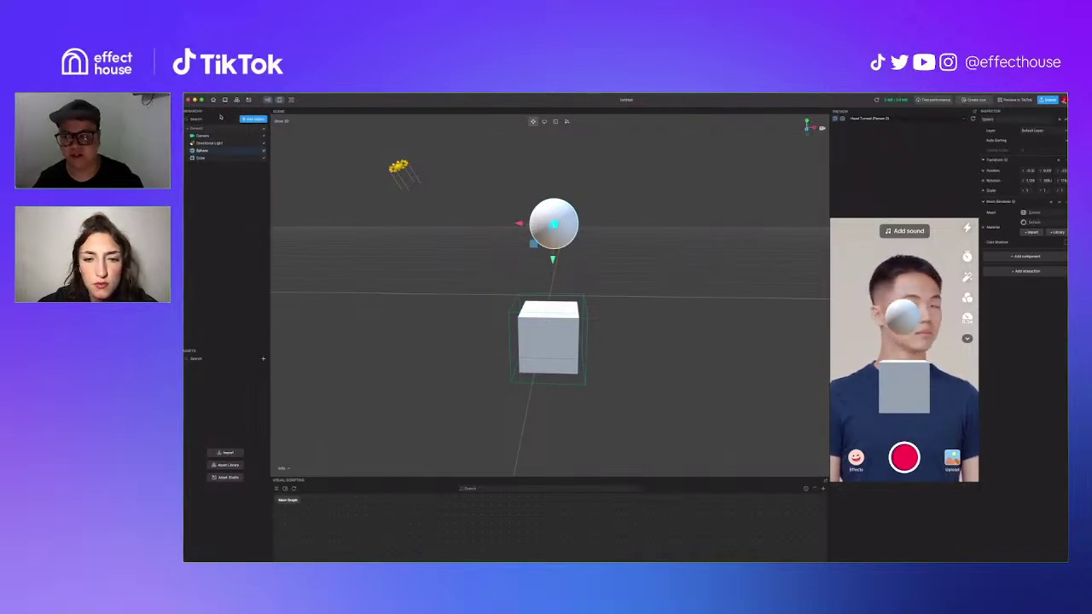
Step: Add a Sphere Collider component to the sphere and check it up close
{"action": "left_click", "coordinate": [1027, 256]}
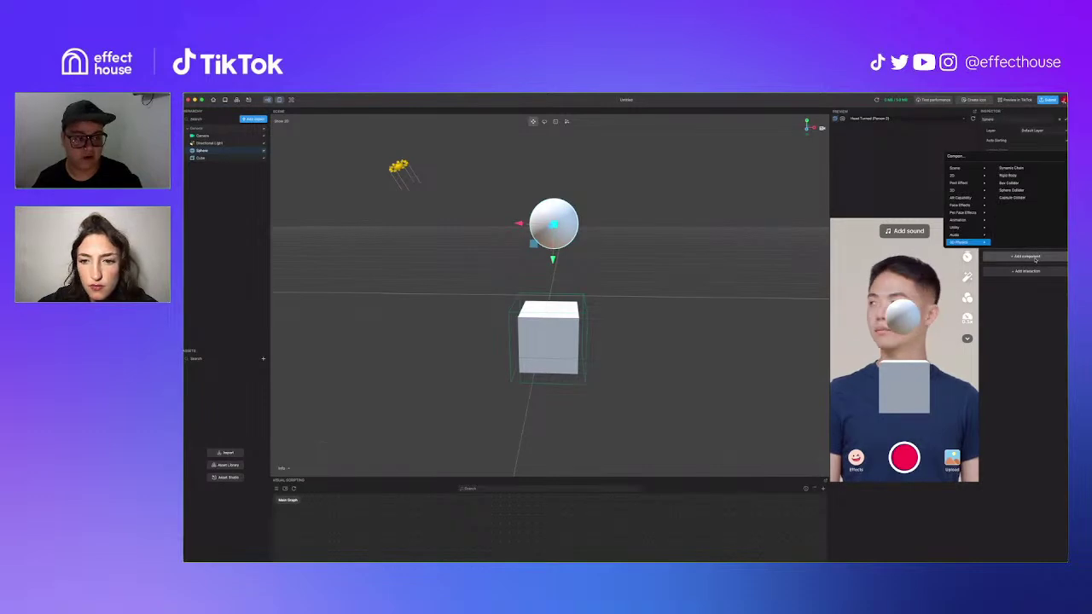
{"action": "left_click", "coordinate": [1027, 198]}
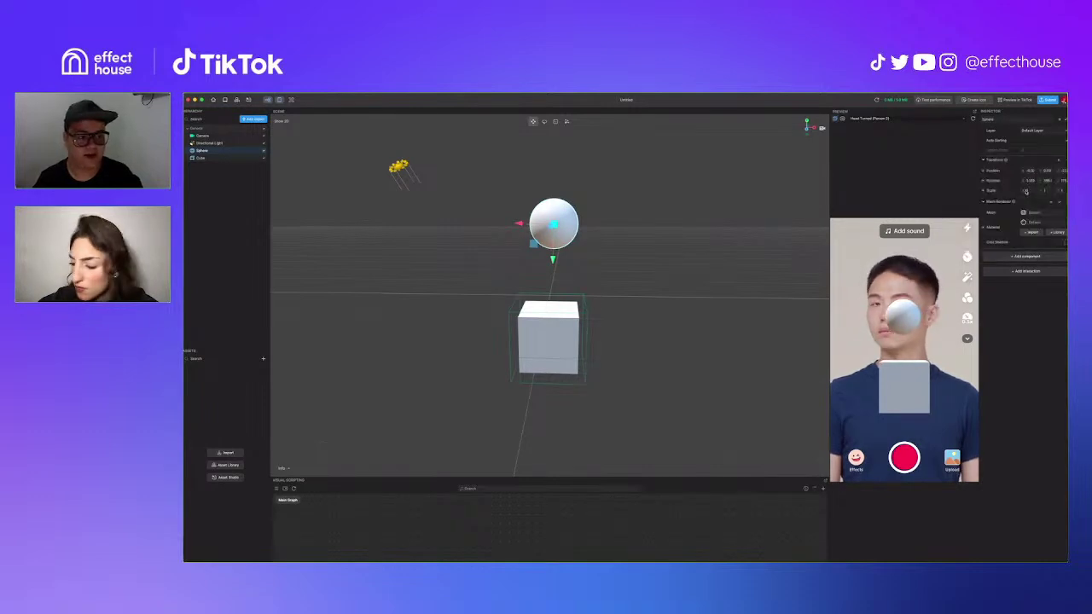
{"action": "left_click", "coordinate": [540, 196]}
{"action": "scroll", "coordinate": [541, 196], "scroll_direction": "up", "scroll_amount": 6}
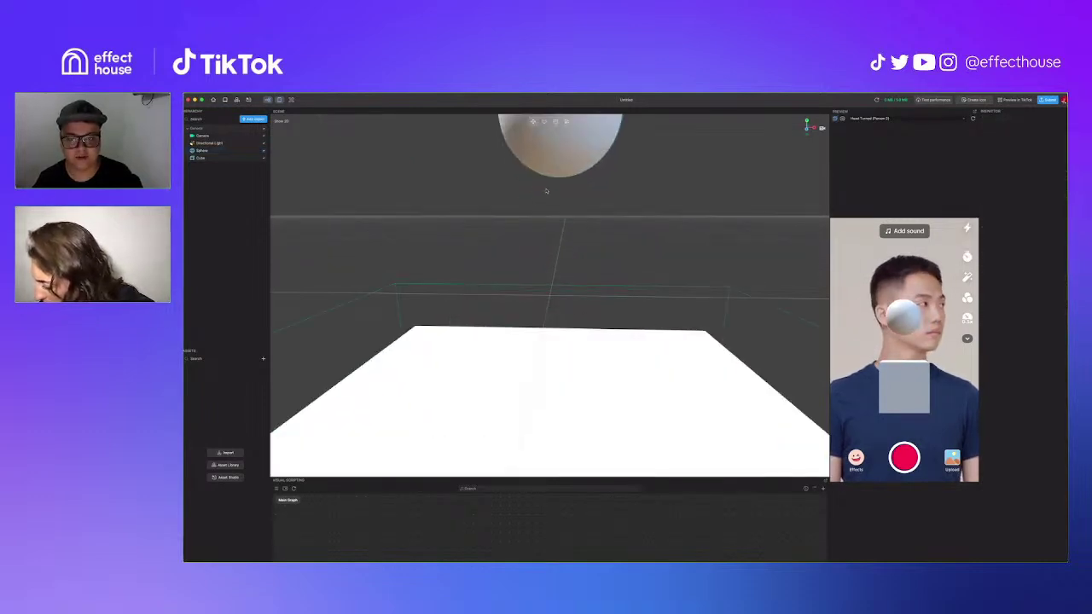
{"action": "scroll", "coordinate": [546, 190], "scroll_direction": "down", "scroll_amount": 3}
{"action": "scroll", "coordinate": [547, 191], "scroll_direction": "down", "scroll_amount": 2}
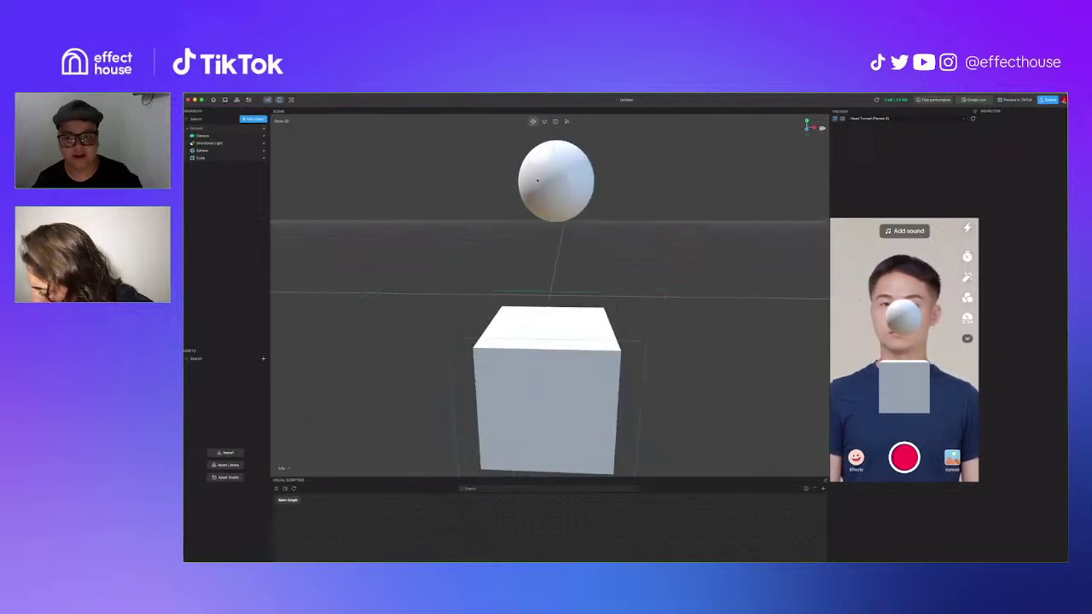
{"action": "left_click", "coordinate": [580, 182]}
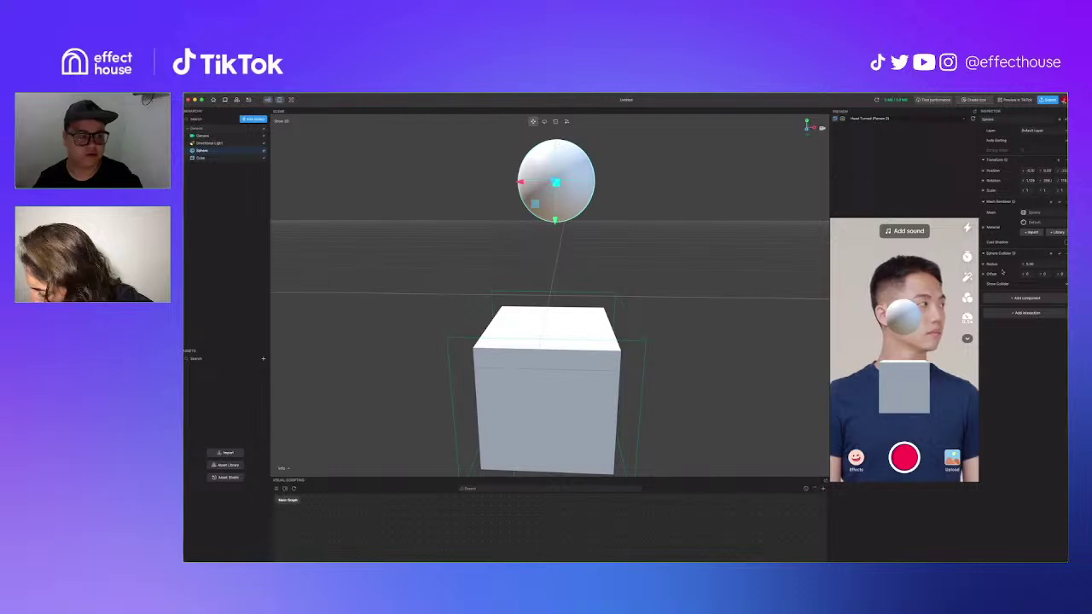
Step: Replace the sphere's Sphere Collider with a Capsule Collider and examine its outline from different angles
{"action": "left_click", "coordinate": [1037, 299]}
{"action": "left_click", "coordinate": [1020, 240]}
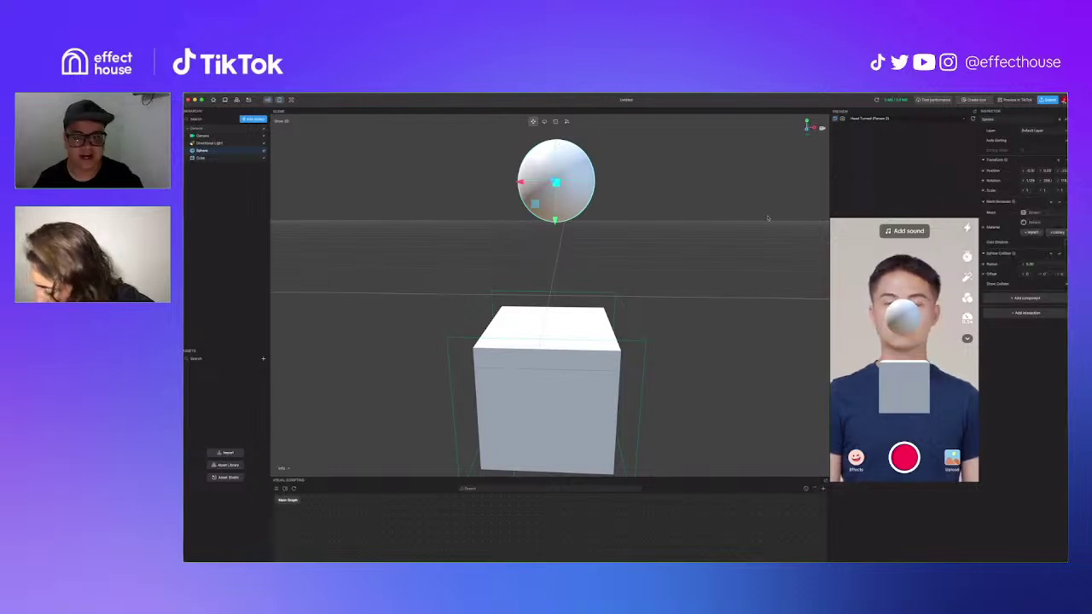
{"action": "scroll", "coordinate": [625, 173], "scroll_direction": "down", "scroll_amount": 3}
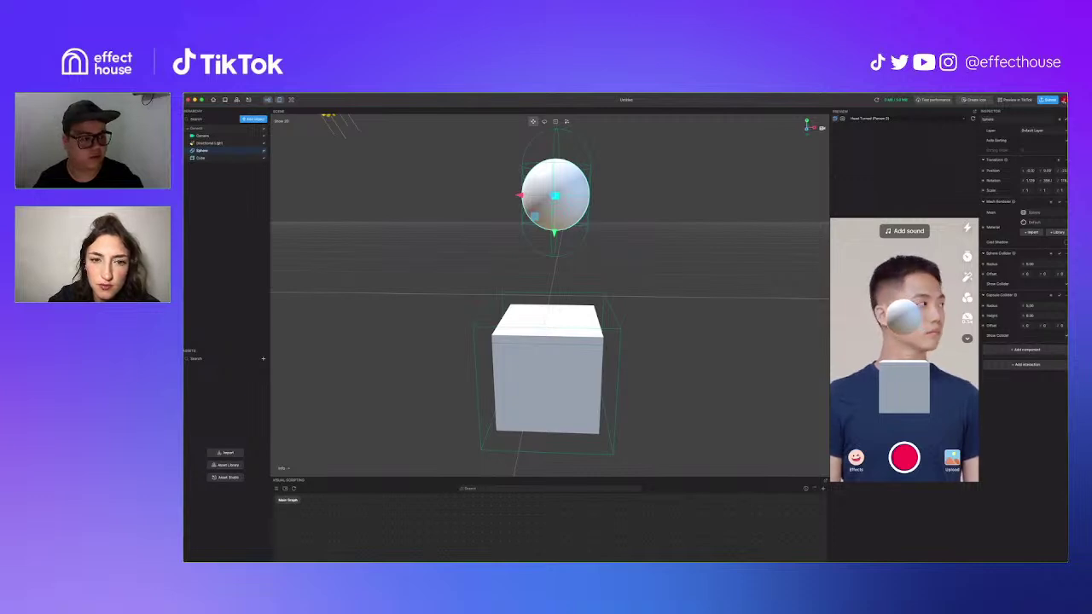
{"action": "left_click", "coordinate": [1066, 255]}
{"action": "left_click", "coordinate": [1040, 295]}
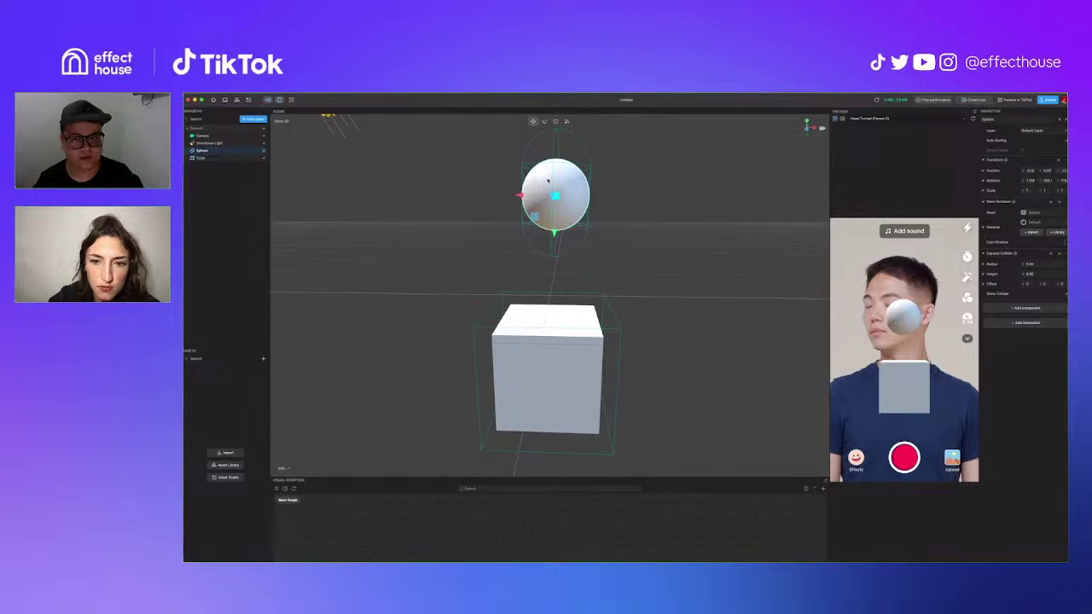
{"action": "left_click_drag", "start_coordinate": [812, 190], "coordinate": [751, 201], "text": "alt"}
{"action": "scroll", "coordinate": [636, 193], "scroll_direction": "down", "scroll_amount": 3}
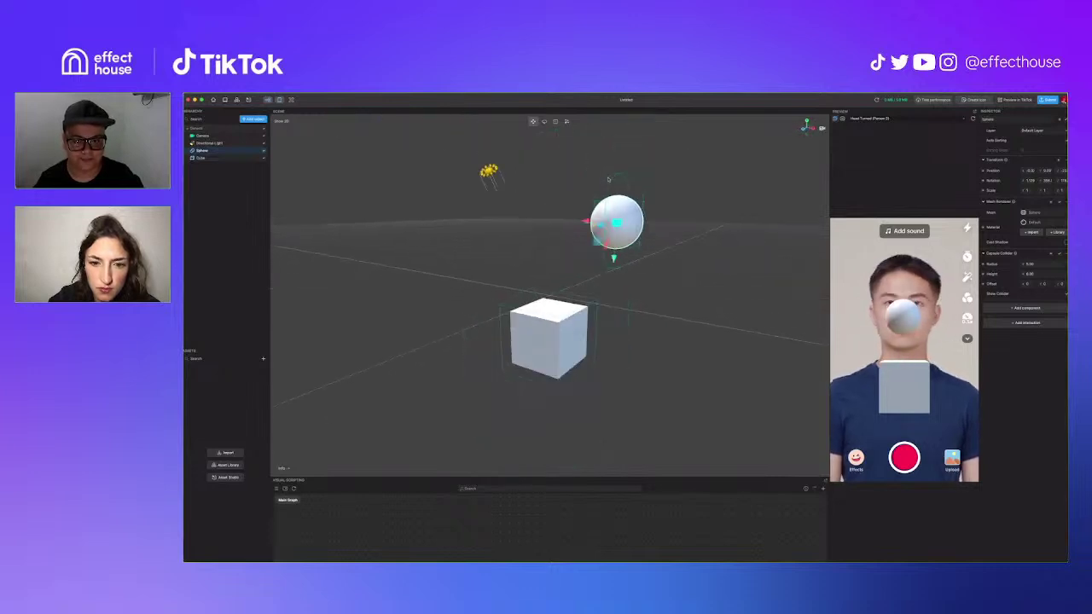
{"action": "left_click_drag", "start_coordinate": [586, 222], "coordinate": [644, 195]}
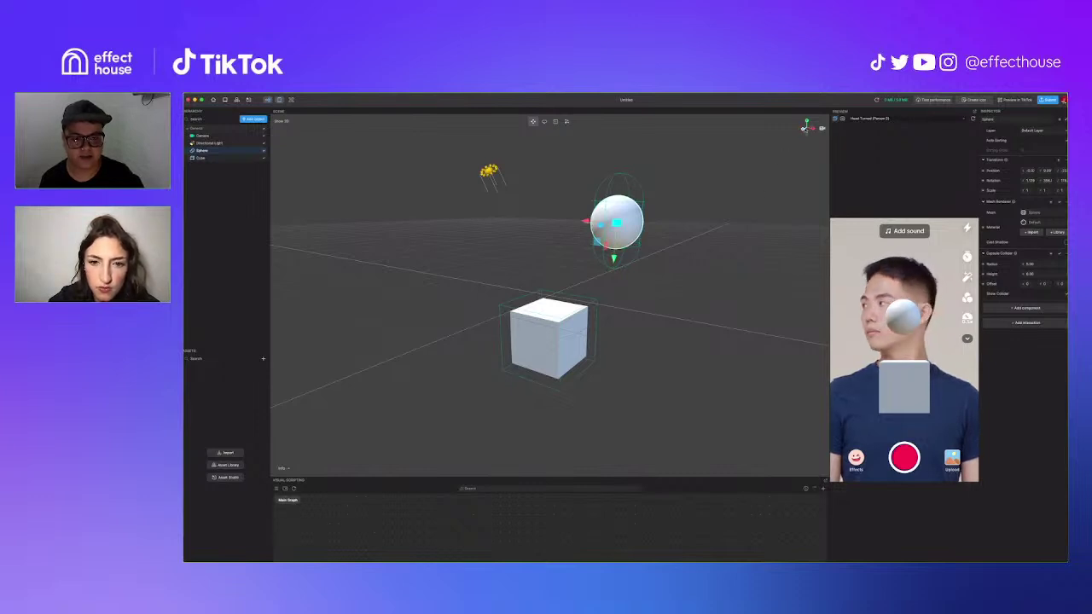
{"action": "left_click", "coordinate": [806, 127]}
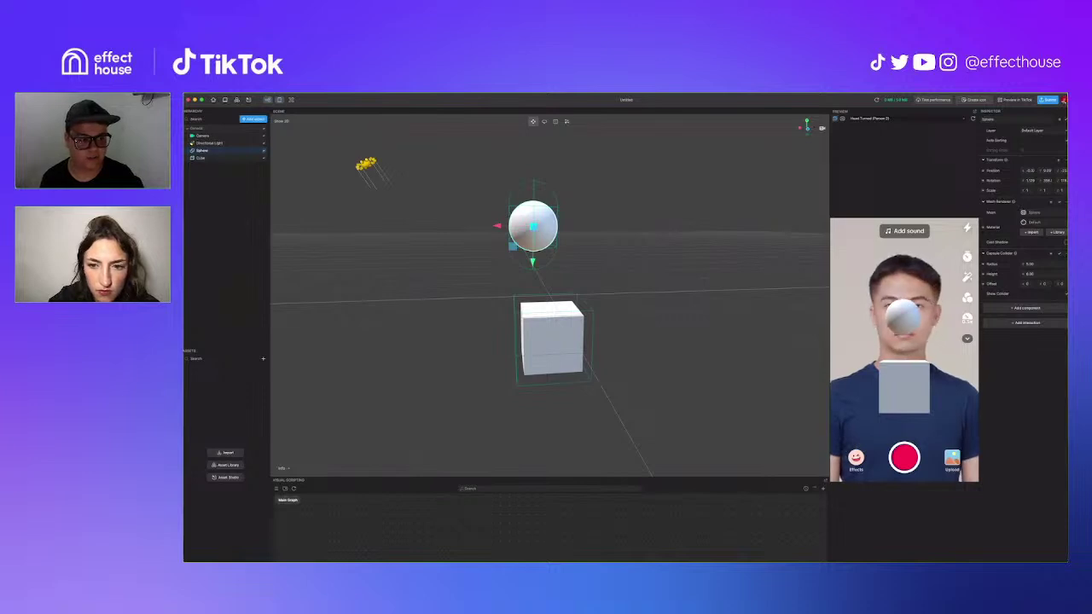
Step: Replace the sphere's Capsule Collider component with a Sphere Collider
{"action": "left_click", "coordinate": [1064, 253]}
{"action": "left_click", "coordinate": [1031, 295]}
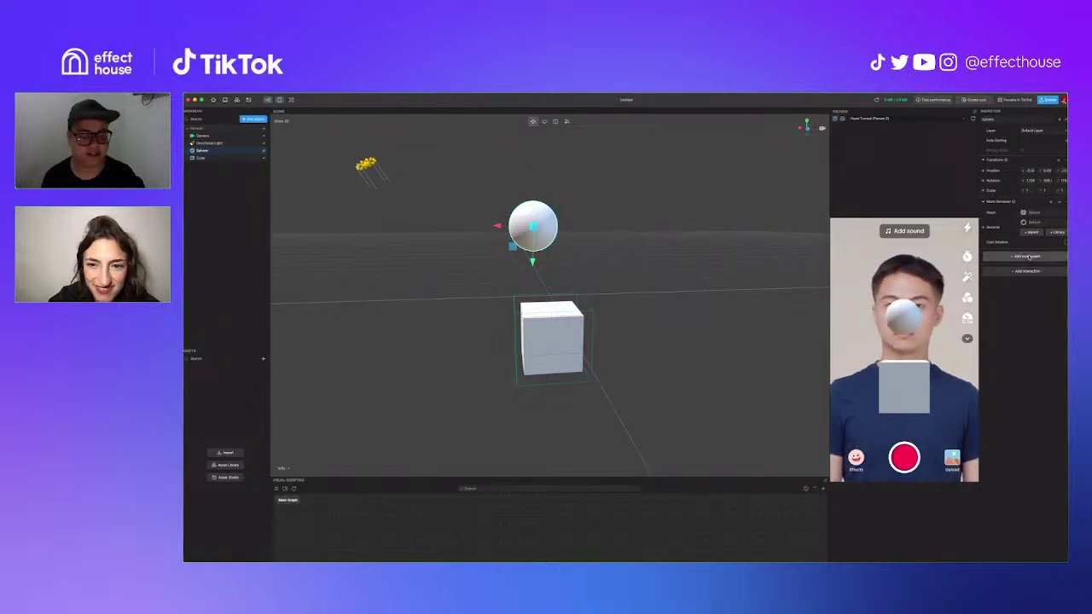
{"action": "left_click", "coordinate": [1031, 257]}
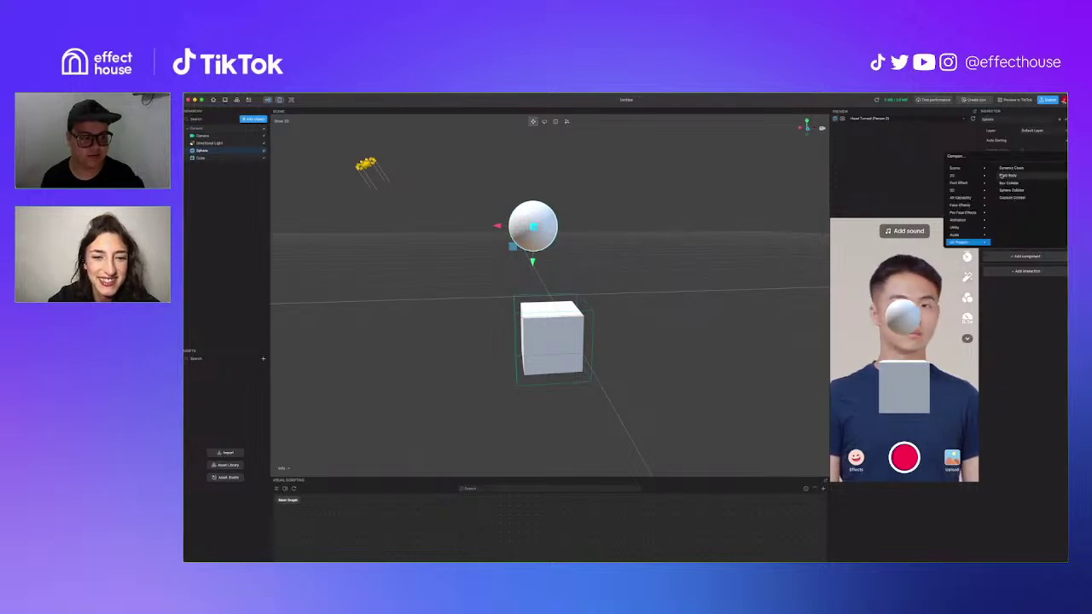
{"action": "left_click", "coordinate": [1014, 190]}
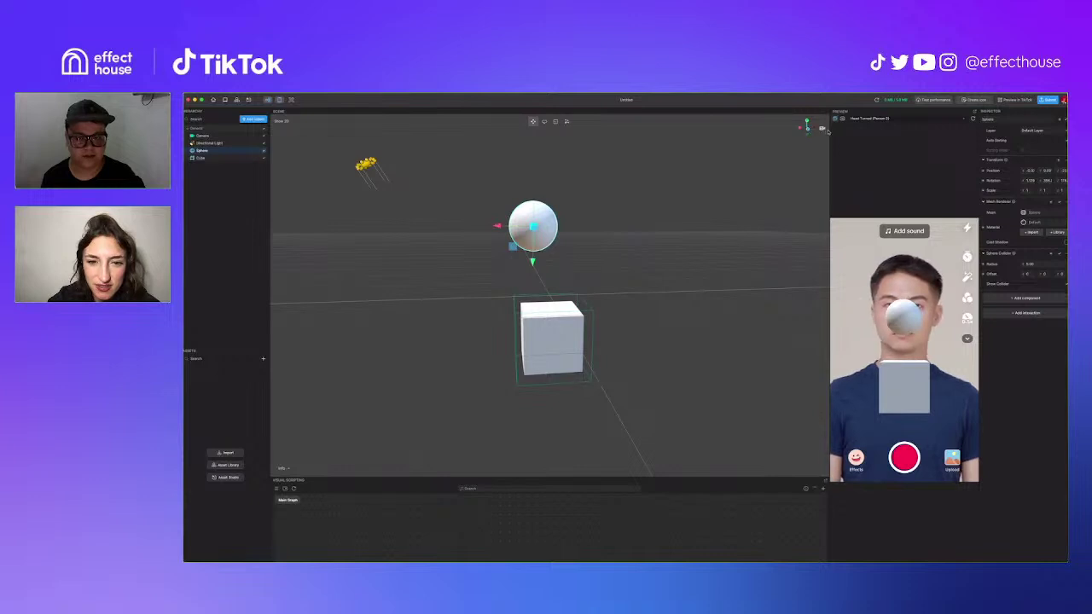
Step: Move the sphere horizontally in depth and sideways until it sits directly above the cube
{"action": "left_click_drag", "start_coordinate": [828, 131], "coordinate": [282, 252], "text": "alt"}
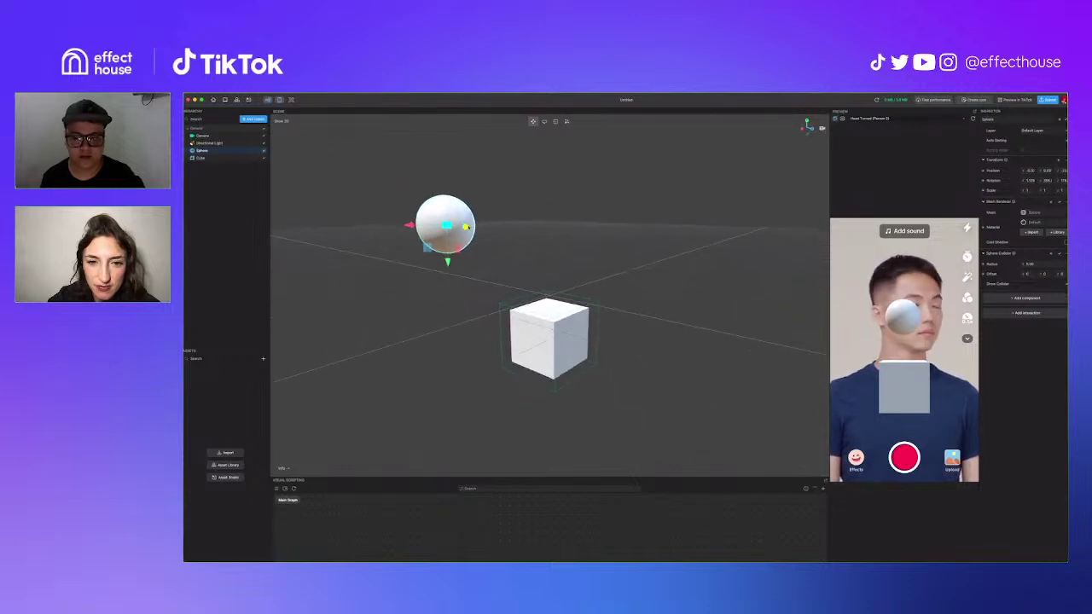
{"action": "left_click_drag", "start_coordinate": [468, 231], "coordinate": [561, 240]}
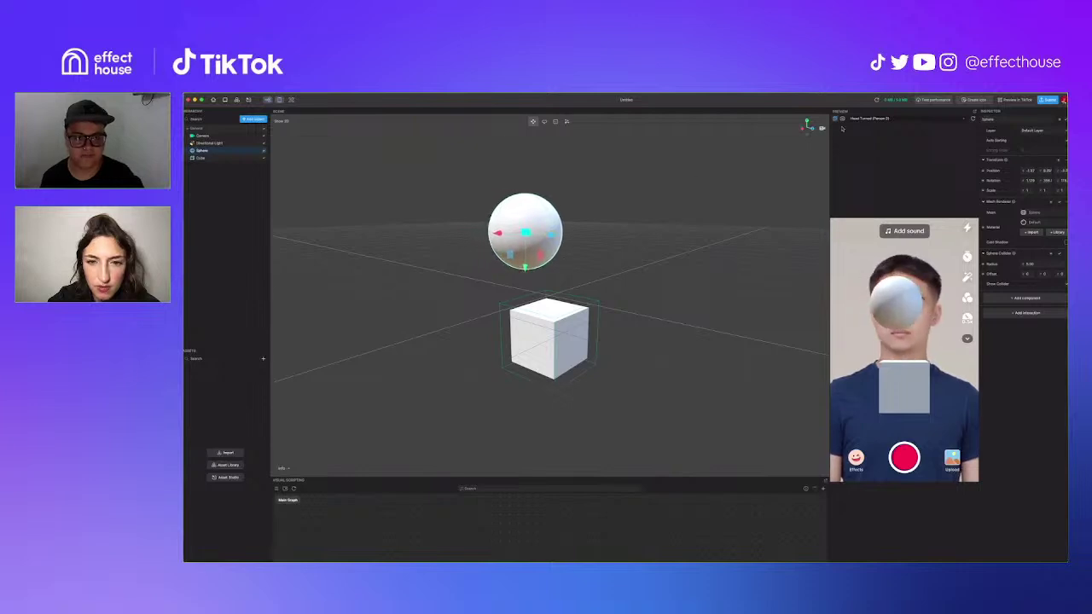
{"action": "left_click_drag", "start_coordinate": [811, 130], "coordinate": [775, 133]}
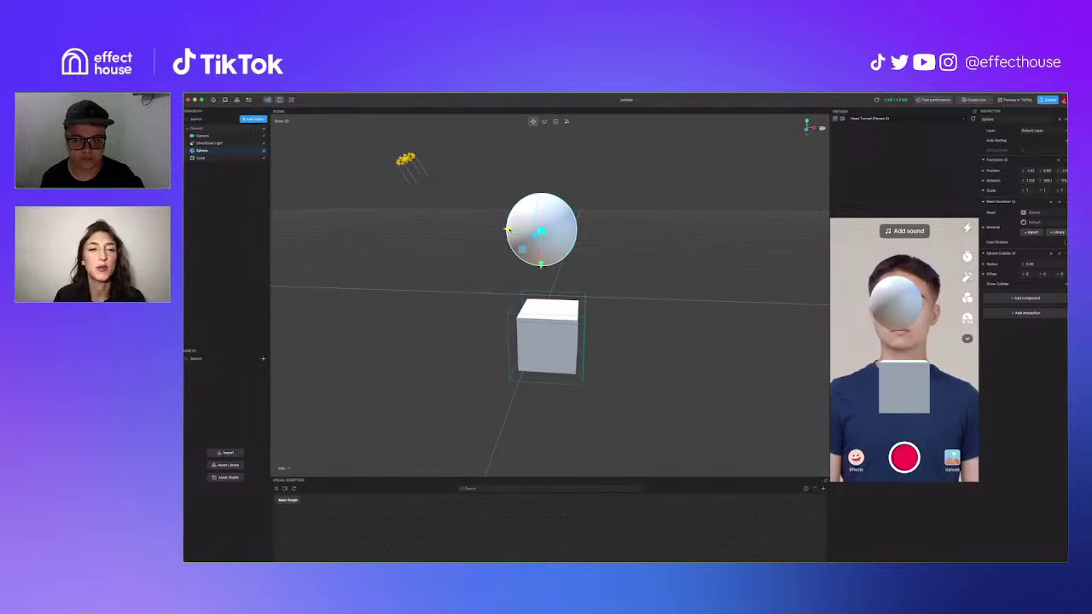
{"action": "left_click_drag", "start_coordinate": [510, 229], "coordinate": [516, 230]}
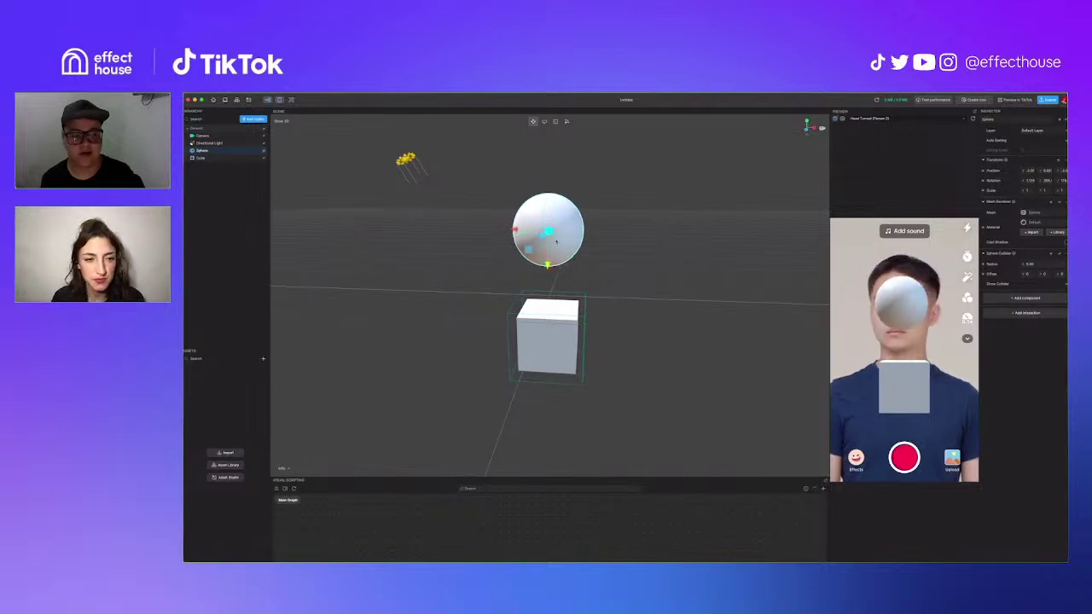
Step: Add a Rigid Body component to the sphere
{"action": "left_click", "coordinate": [1029, 299]}
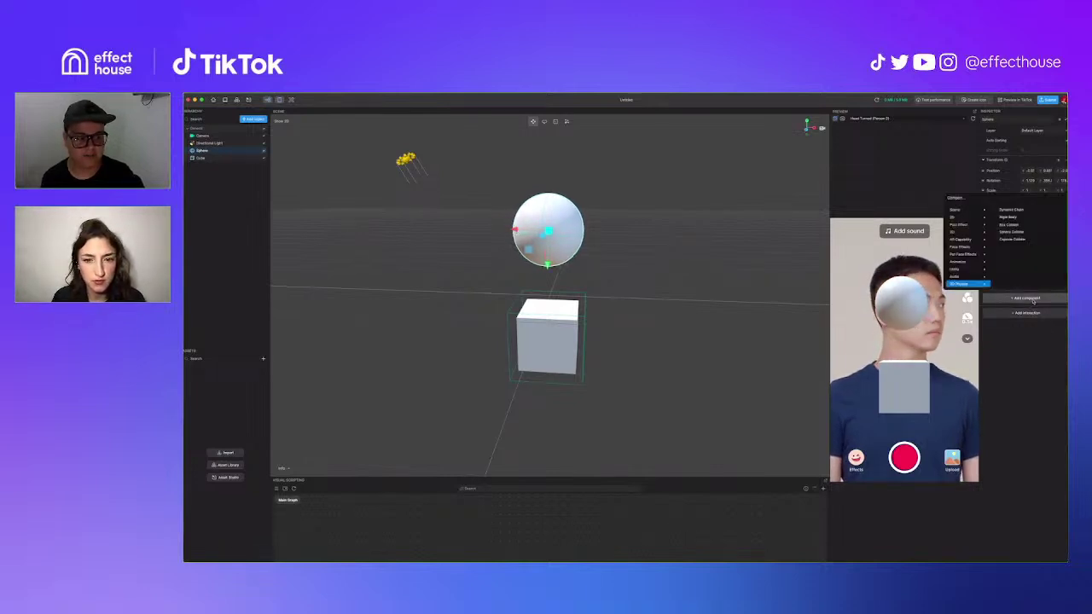
{"action": "left_click", "coordinate": [1011, 217]}
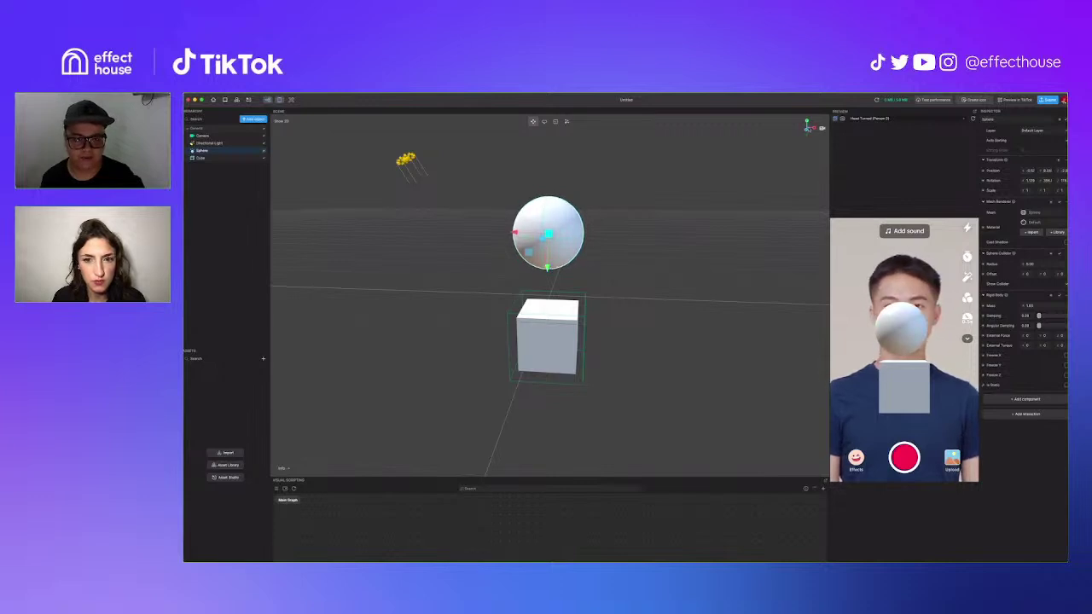
Step: Raise the sphere higher above the cube and restart the preview to test its fall
{"action": "left_click", "coordinate": [807, 130]}
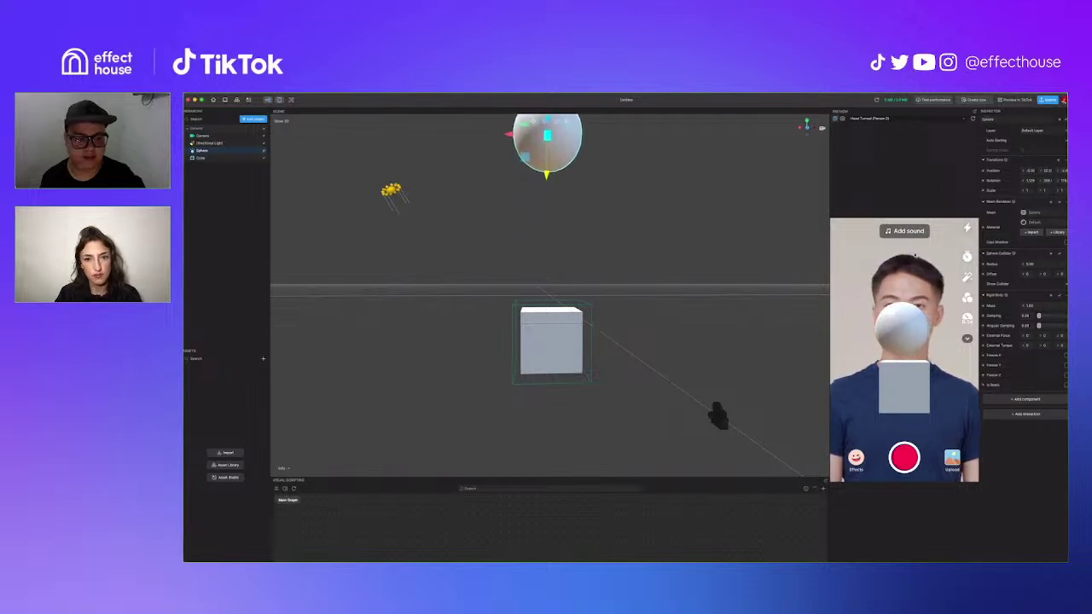
{"action": "left_click", "coordinate": [973, 120]}
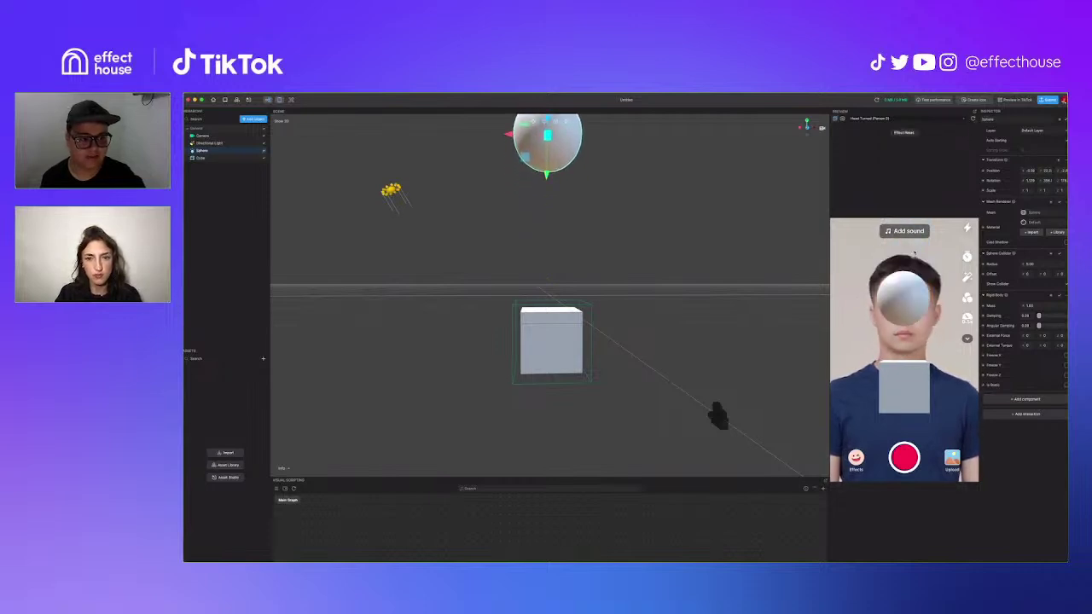
Step: Remove the Box Collider from the cube and restart the preview to test the sphere's fall
{"action": "left_click", "coordinate": [544, 308]}
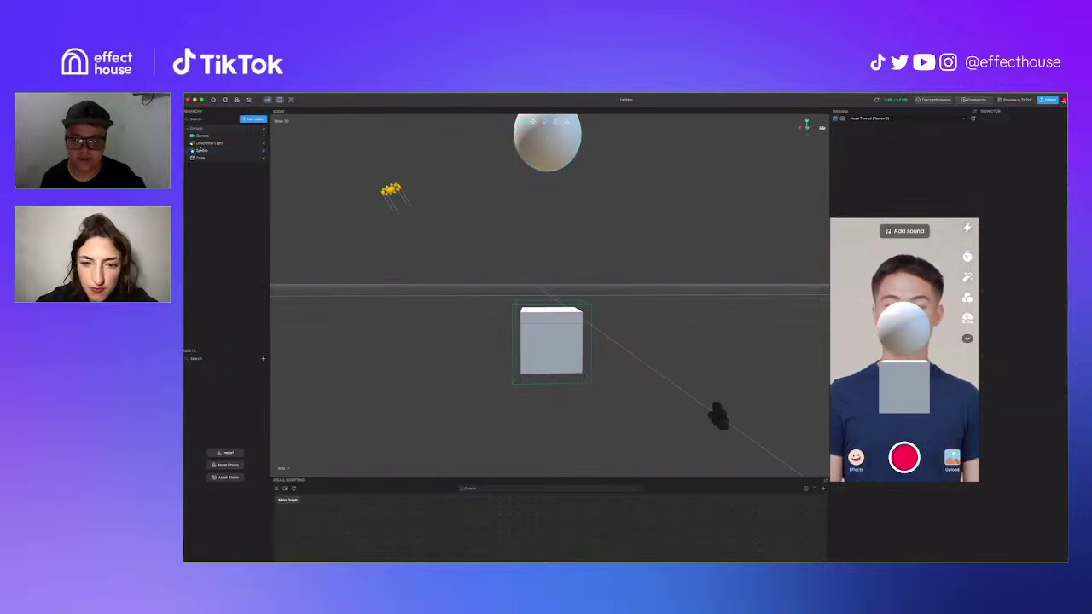
{"action": "left_click", "coordinate": [545, 308]}
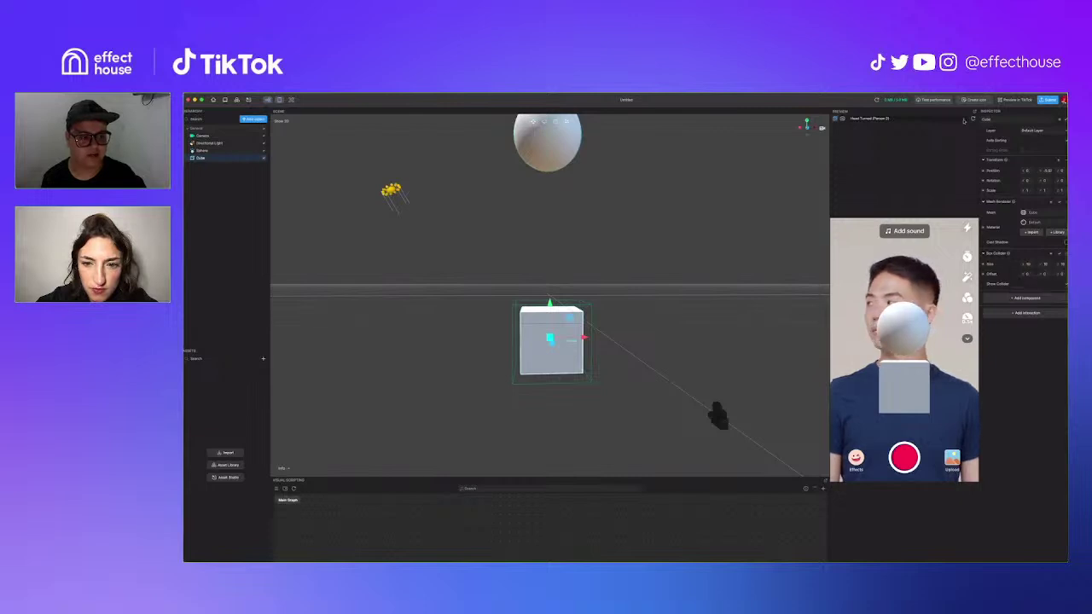
{"action": "left_click", "coordinate": [973, 118]}
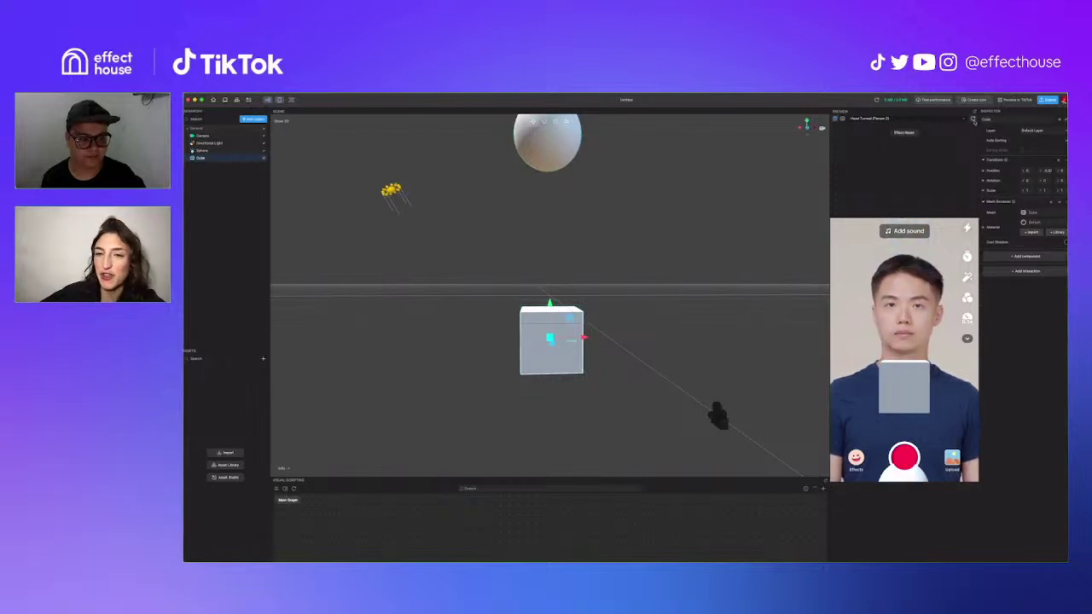
Step: Add a Box Collider component back to the cube and check both objects in the scene
{"action": "left_click", "coordinate": [1039, 258]}
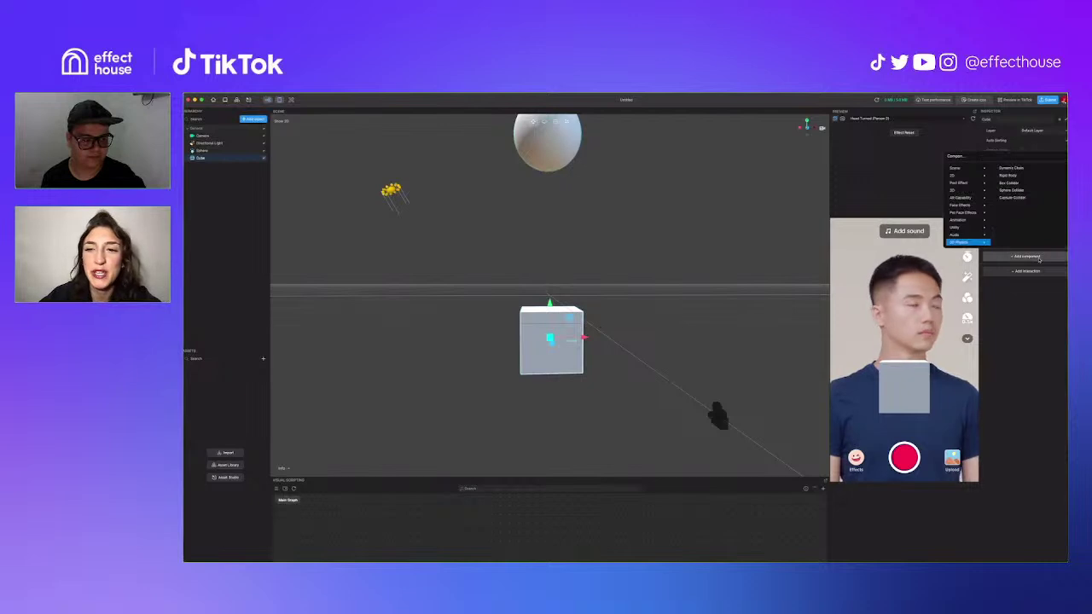
{"action": "left_click", "coordinate": [1012, 183]}
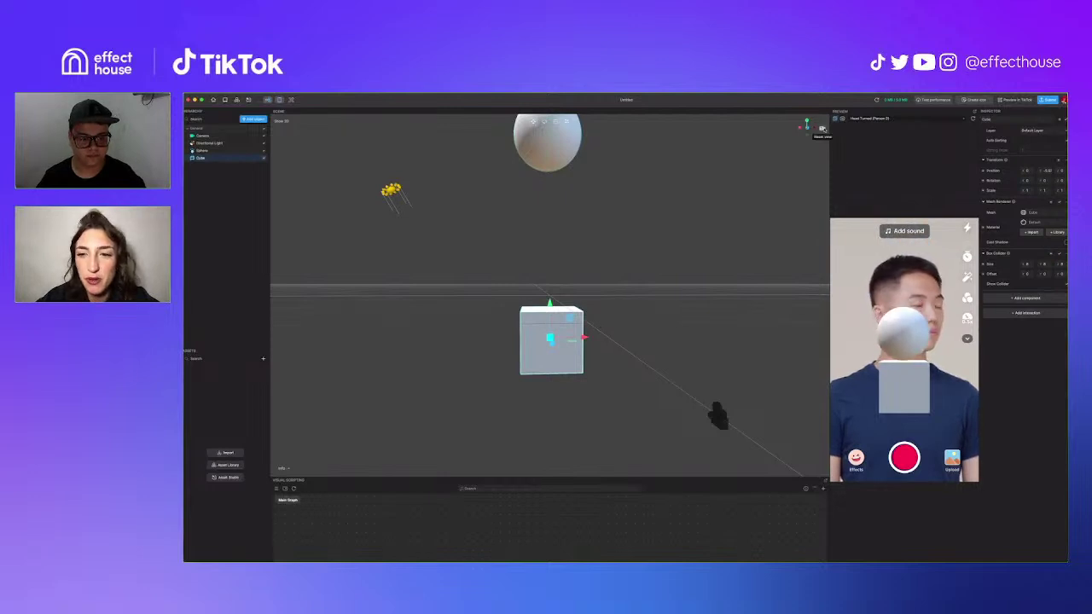
{"action": "left_click_drag", "start_coordinate": [807, 128], "coordinate": [762, 165]}
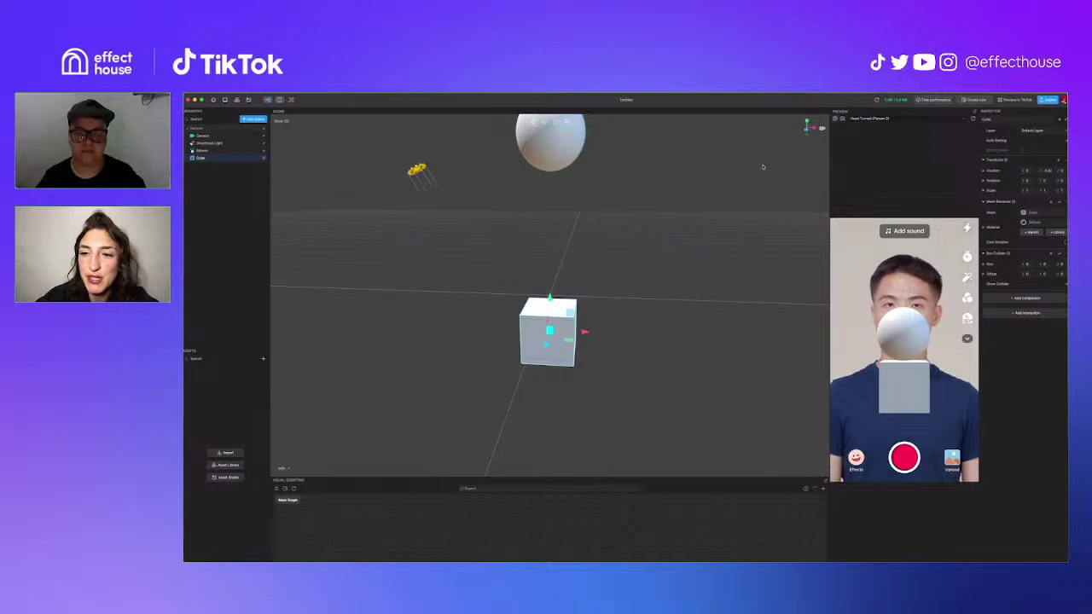
{"action": "left_click", "coordinate": [806, 130]}
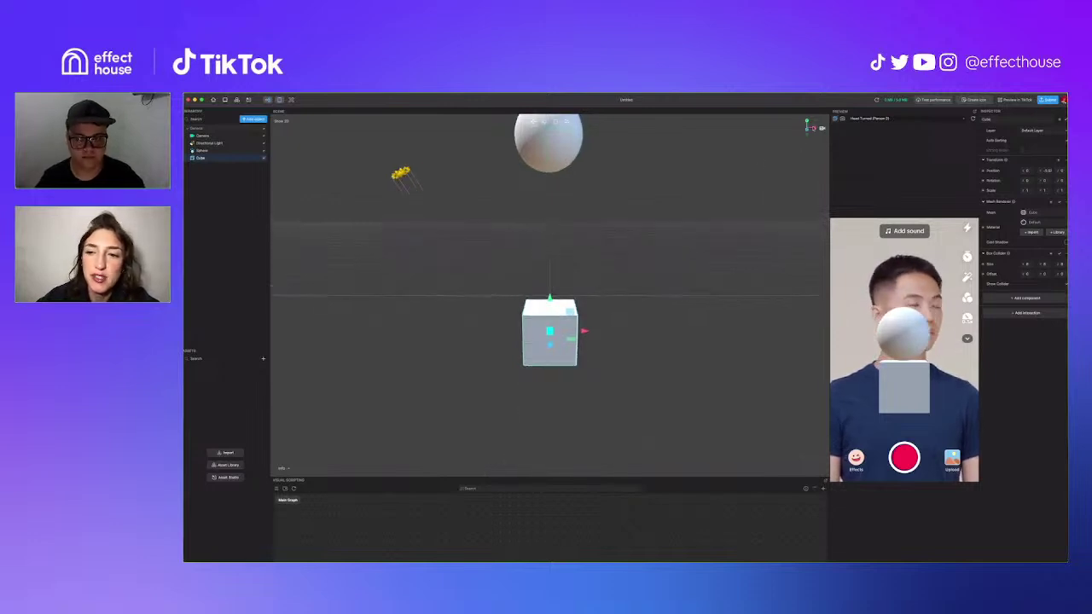
Step: Compare the components of the sphere and the cube by selecting them alternately
{"action": "left_click", "coordinate": [641, 243]}
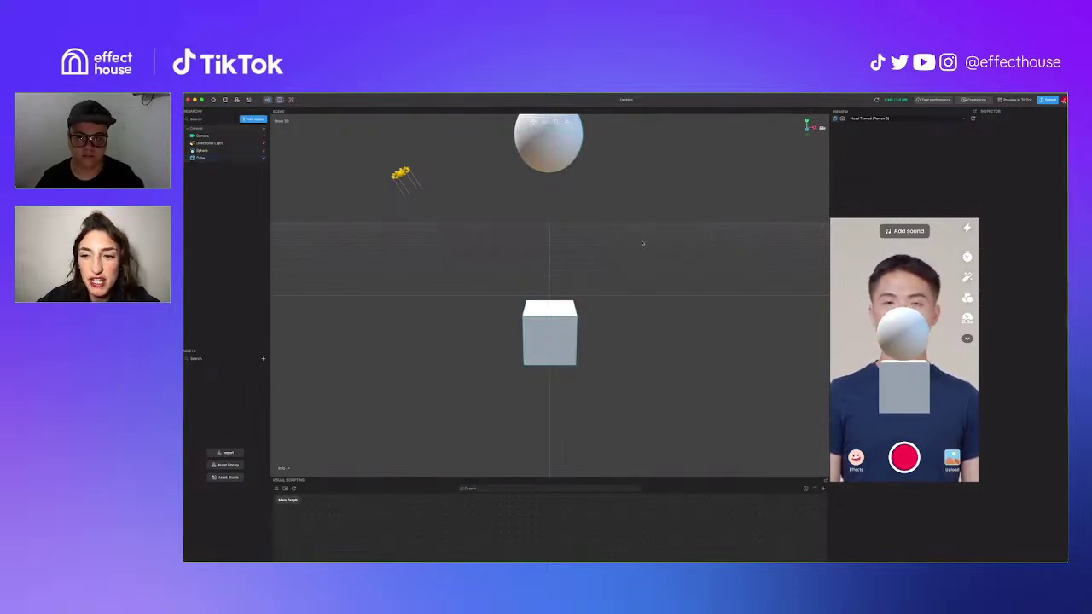
{"action": "left_click", "coordinate": [213, 158]}
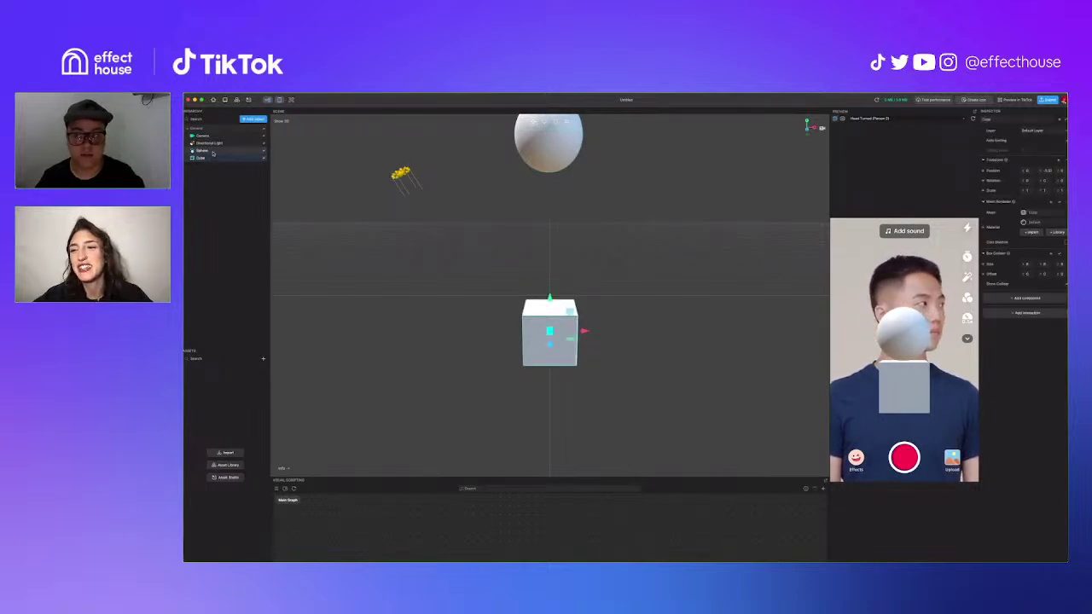
{"action": "left_click", "coordinate": [212, 153]}
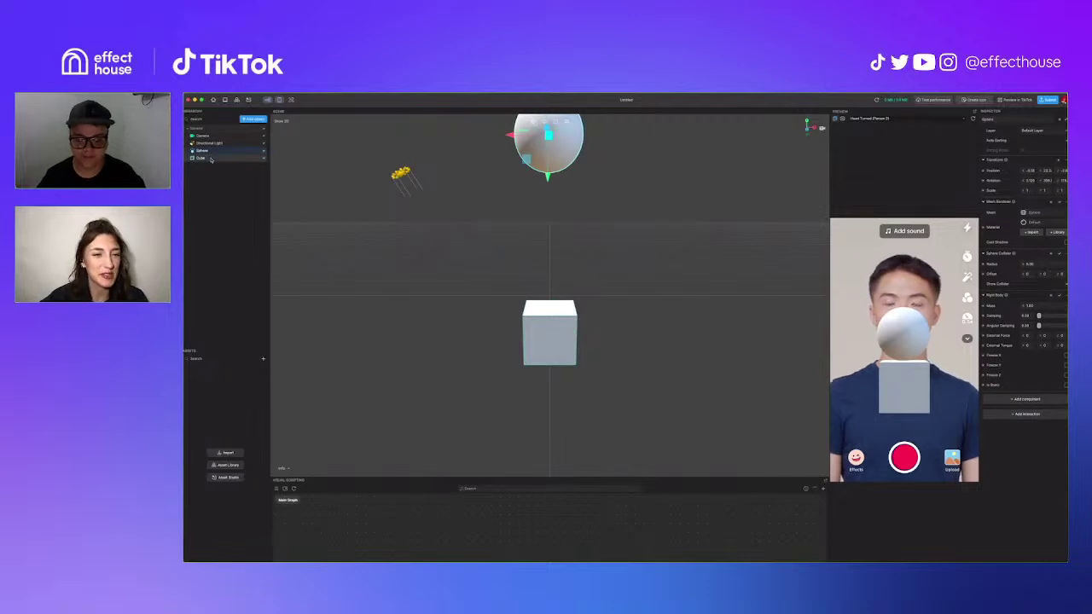
{"action": "left_click", "coordinate": [212, 159]}
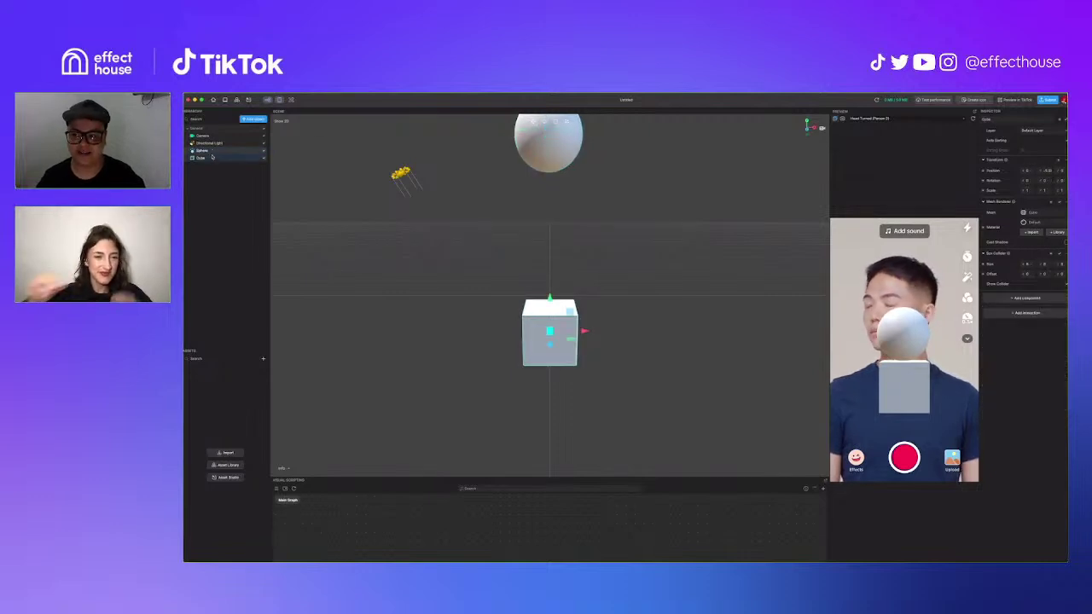
{"action": "left_click", "coordinate": [212, 150]}
{"action": "left_click", "coordinate": [212, 158]}
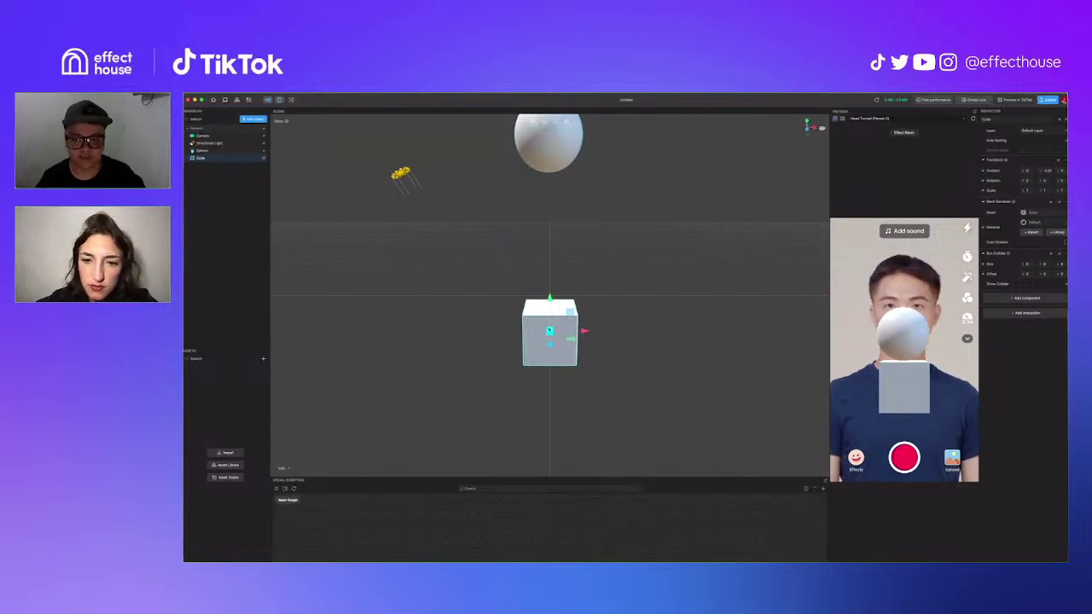
Step: Examine the cube up close and restart the preview to watch the sphere's fall again
{"action": "scroll", "coordinate": [538, 350], "scroll_direction": "up", "scroll_amount": 5}
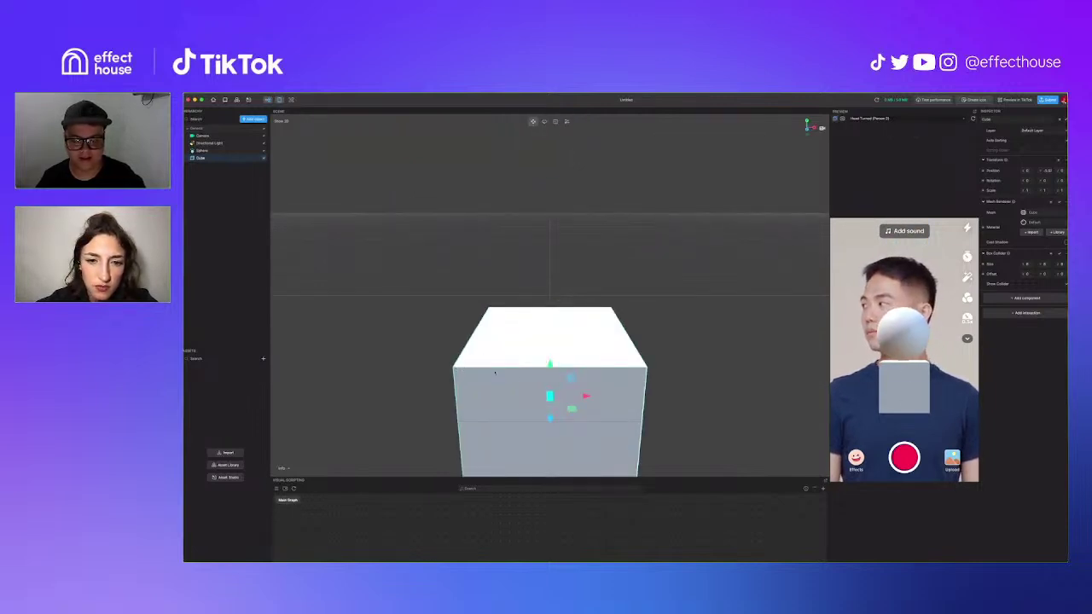
{"action": "scroll", "coordinate": [529, 214], "scroll_direction": "down", "scroll_amount": 5}
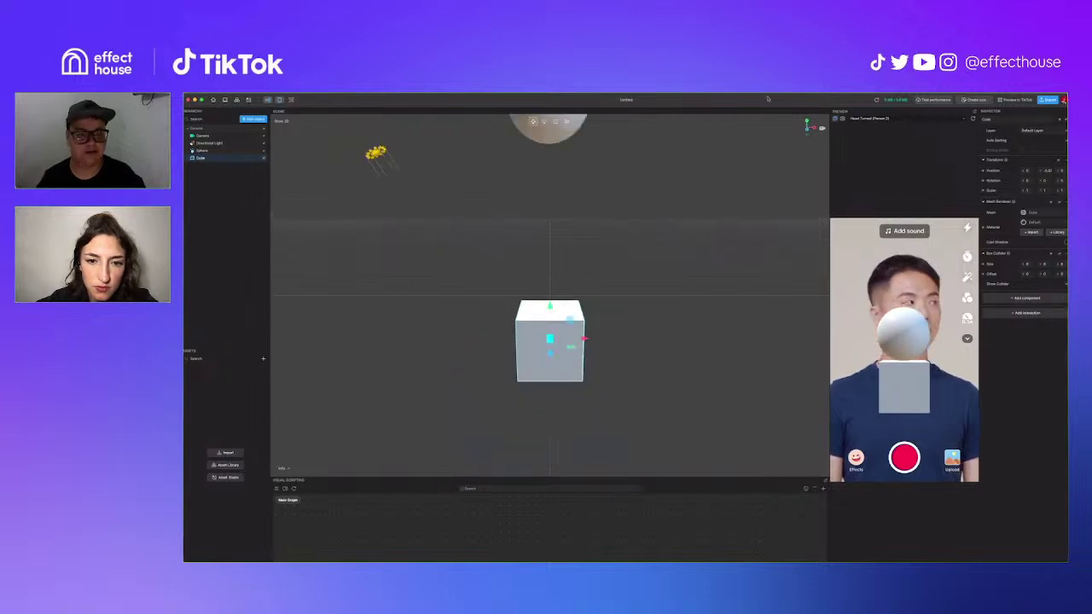
{"action": "mouse_move", "coordinate": [529, 256]}
{"action": "left_mouse_down", "text": "alt"}
{"action": "mouse_move", "coordinate": [555, 241]}
{"action": "mouse_move", "coordinate": [536, 239]}
{"action": "left_mouse_up", "text": "alt"}
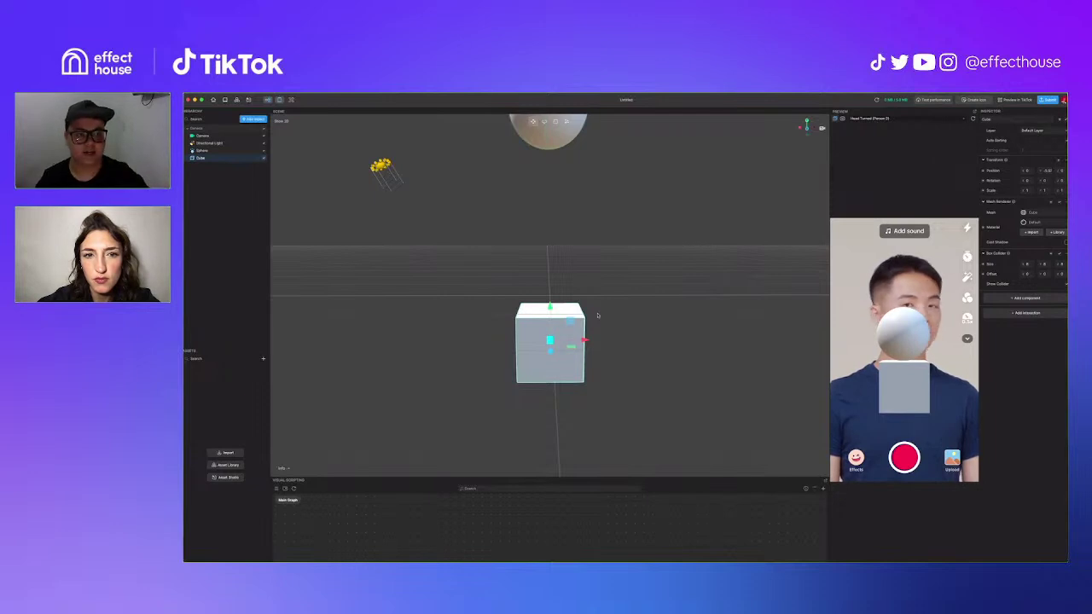
{"action": "left_click", "coordinate": [973, 119]}
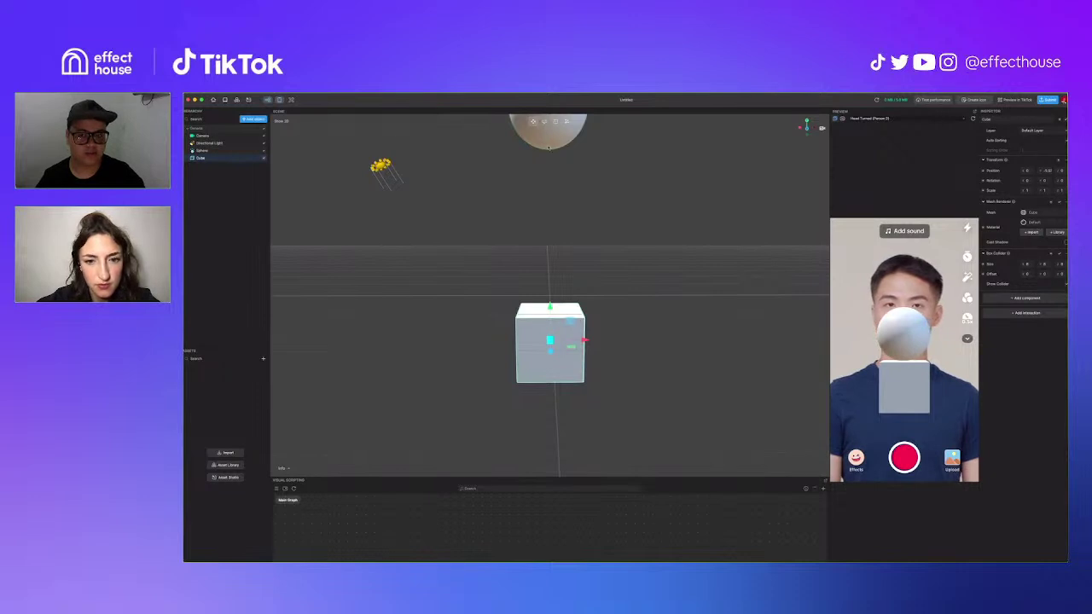
{"action": "scroll", "coordinate": [557, 145], "scroll_direction": "down", "scroll_amount": 2}
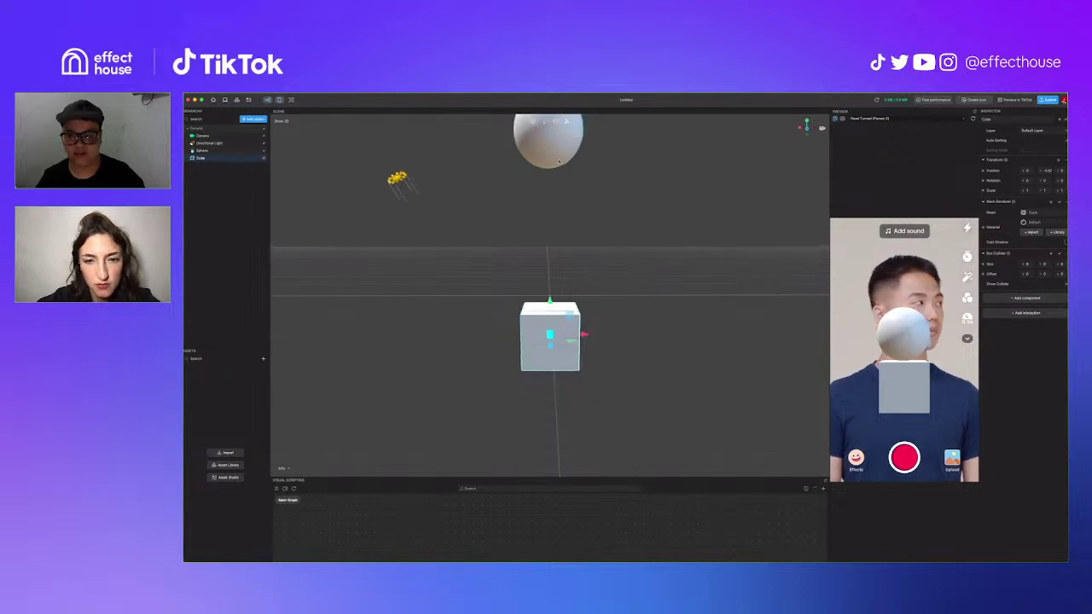
Step: Add a Head Tracker to the scene and nest the cube under it
{"action": "left_click", "coordinate": [258, 121]}
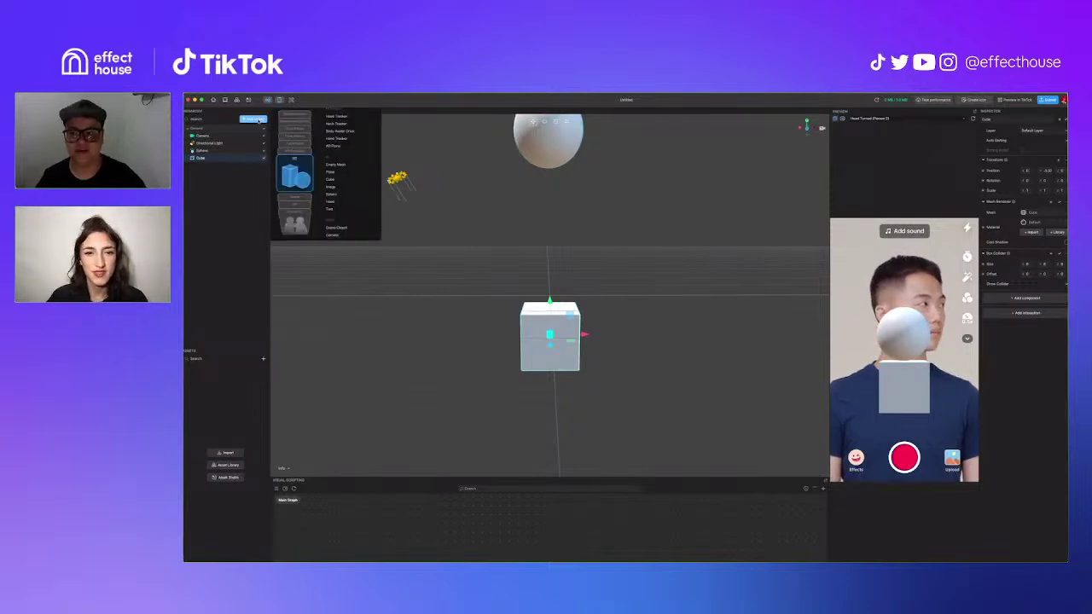
{"action": "scroll", "coordinate": [291, 168], "scroll_direction": "up", "scroll_amount": 5}
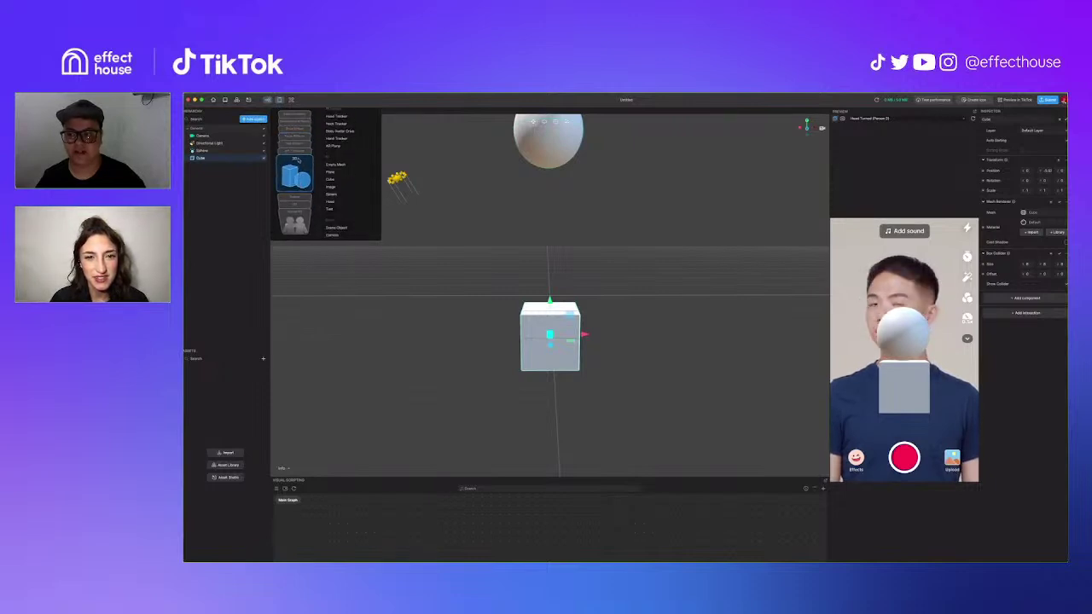
{"action": "mouse_move", "coordinate": [300, 156]}
{"action": "left_click", "coordinate": [336, 155]}
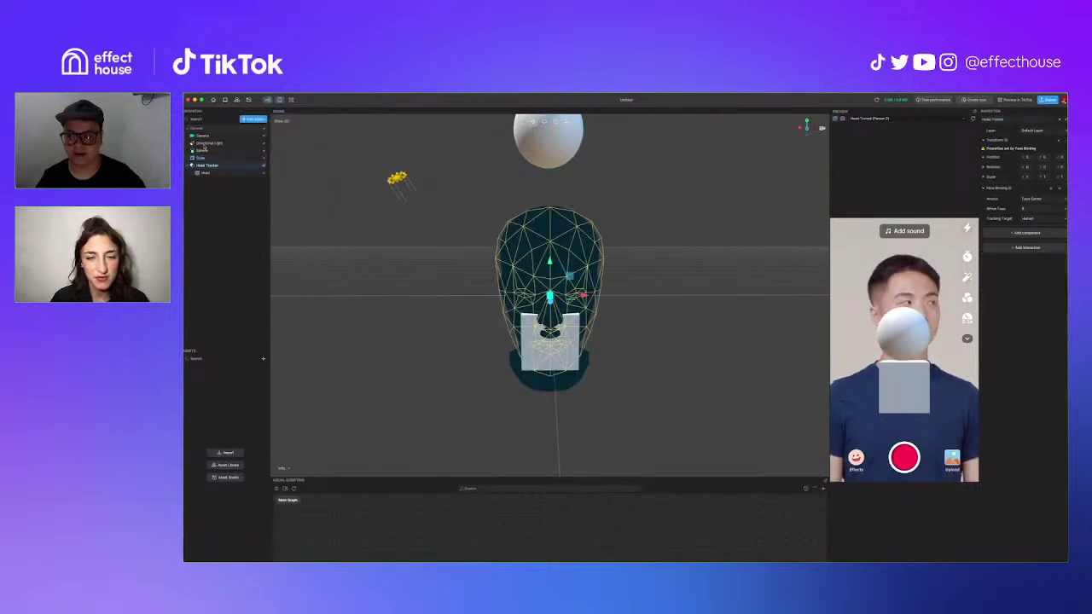
{"action": "left_click_drag", "start_coordinate": [203, 160], "coordinate": [218, 180]}
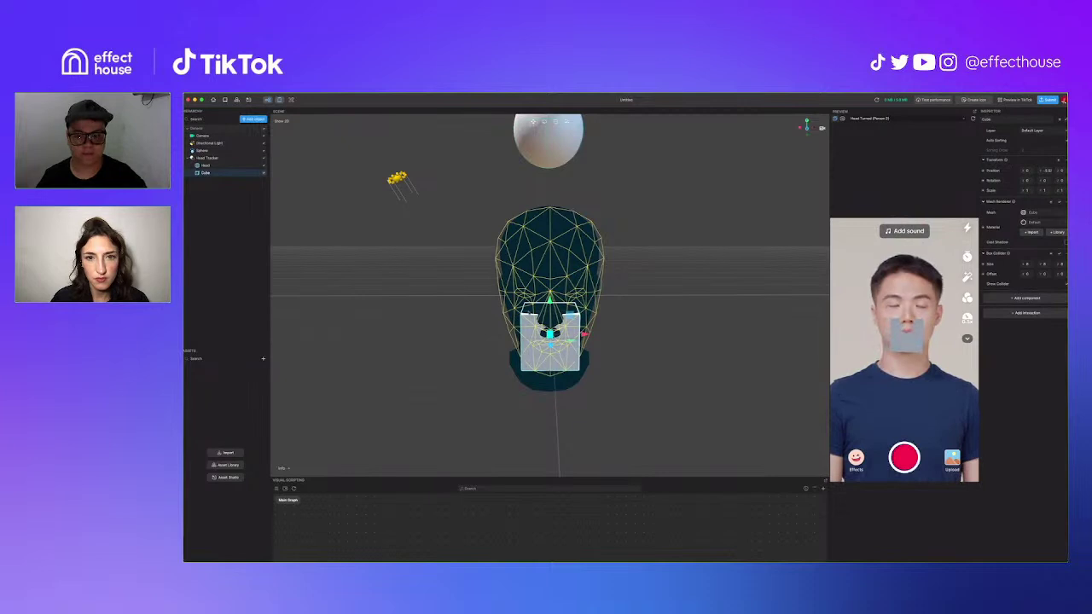
Step: Lower the cube toward the chin of the head and scale it into a wide, thin slab
{"action": "scroll", "coordinate": [551, 316], "scroll_direction": "up", "scroll_amount": 2}
{"action": "left_click_drag", "start_coordinate": [551, 312], "coordinate": [551, 325]}
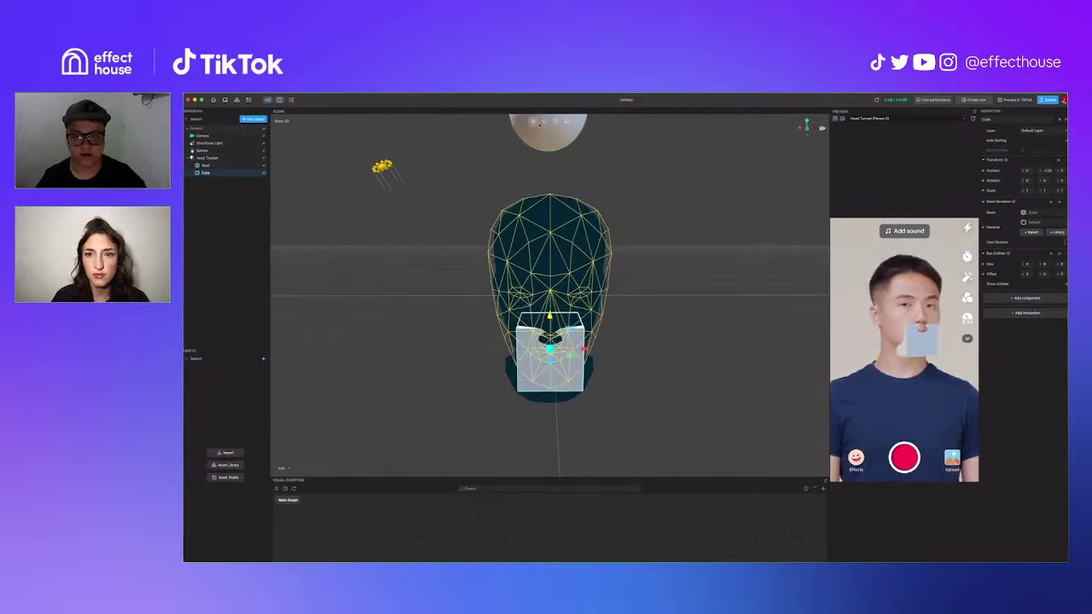
{"action": "left_click", "coordinate": [556, 122]}
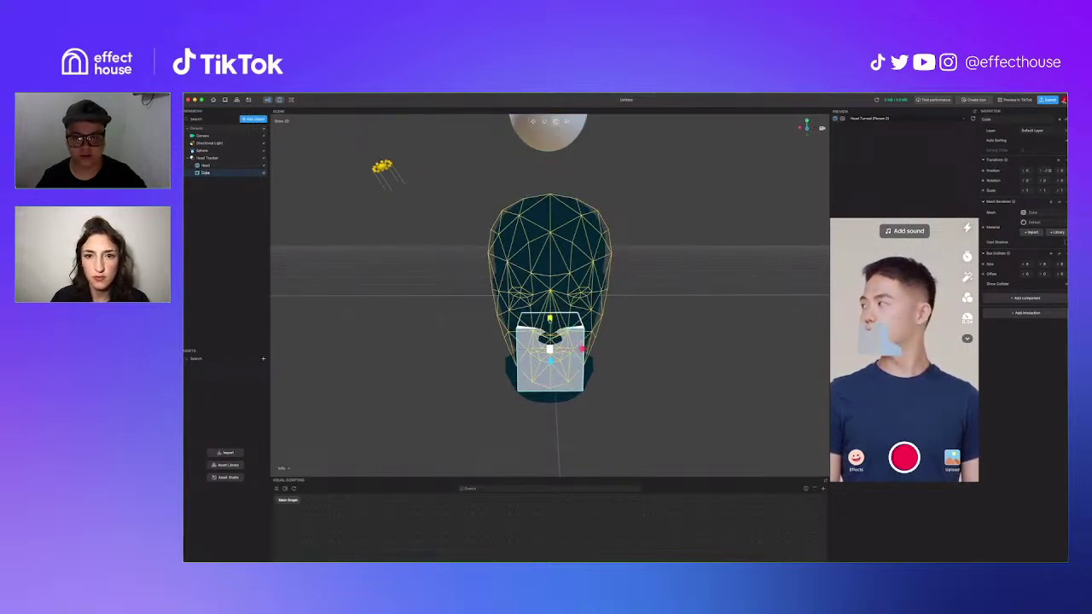
{"action": "left_click_drag", "start_coordinate": [550, 318], "coordinate": [551, 321]}
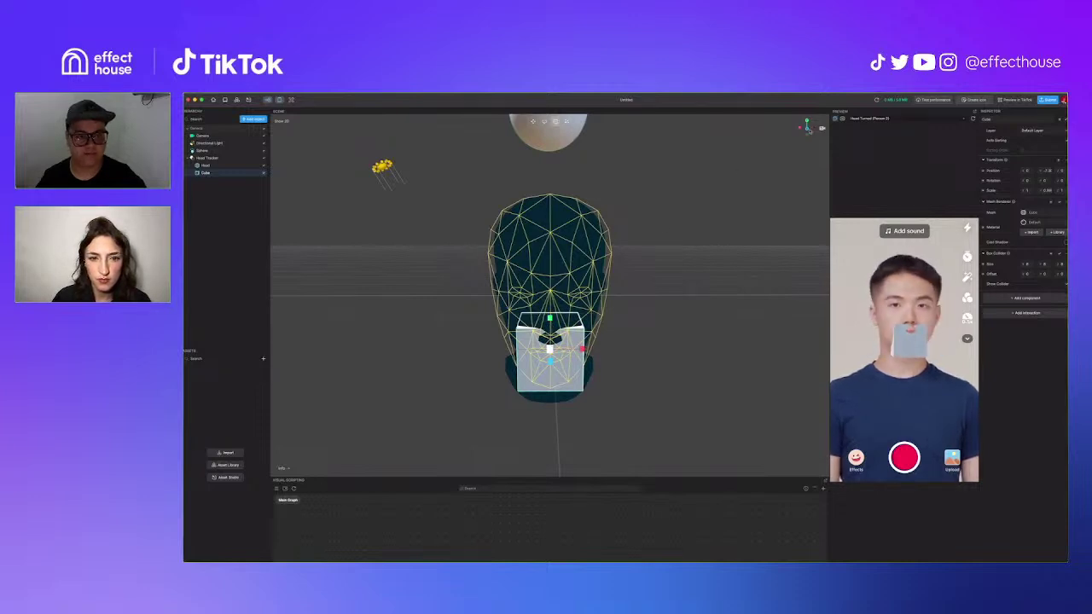
{"action": "left_click_drag", "start_coordinate": [804, 130], "coordinate": [758, 128]}
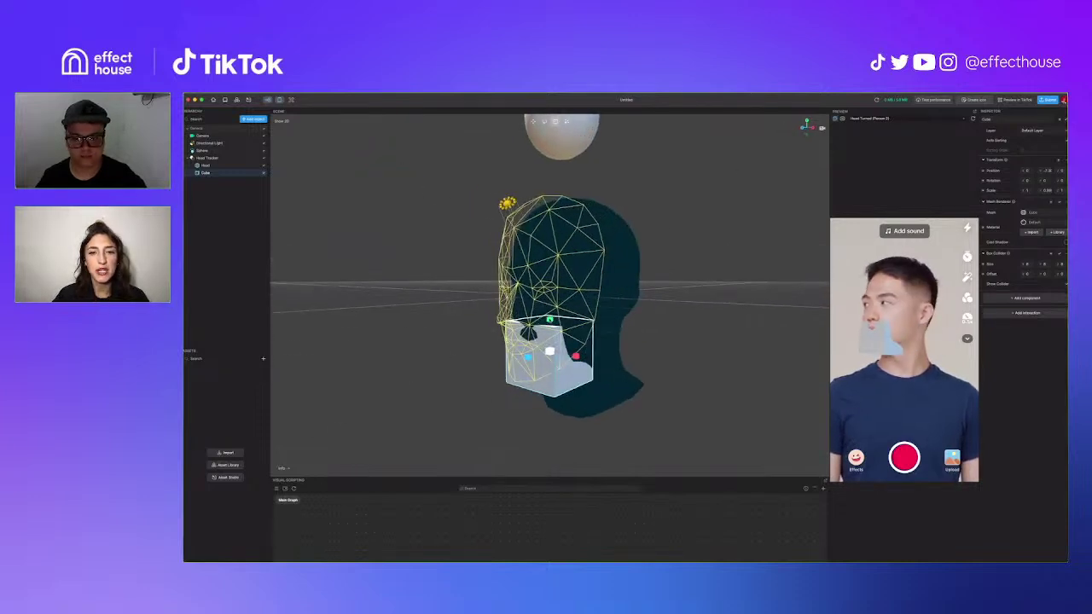
{"action": "left_click_drag", "start_coordinate": [550, 320], "coordinate": [688, 376]}
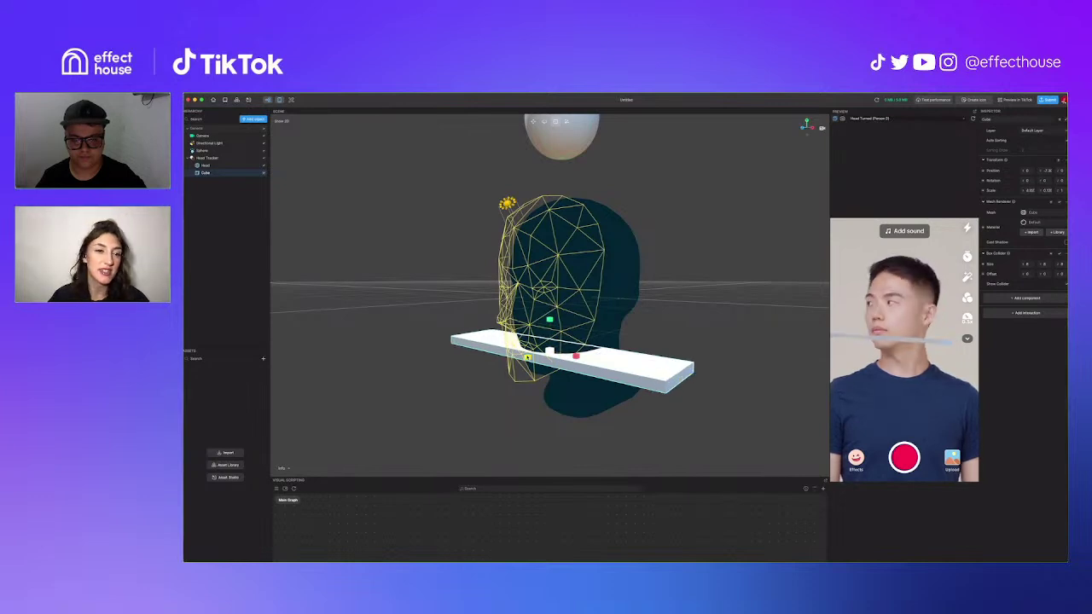
{"action": "left_click_drag", "start_coordinate": [529, 359], "coordinate": [354, 402]}
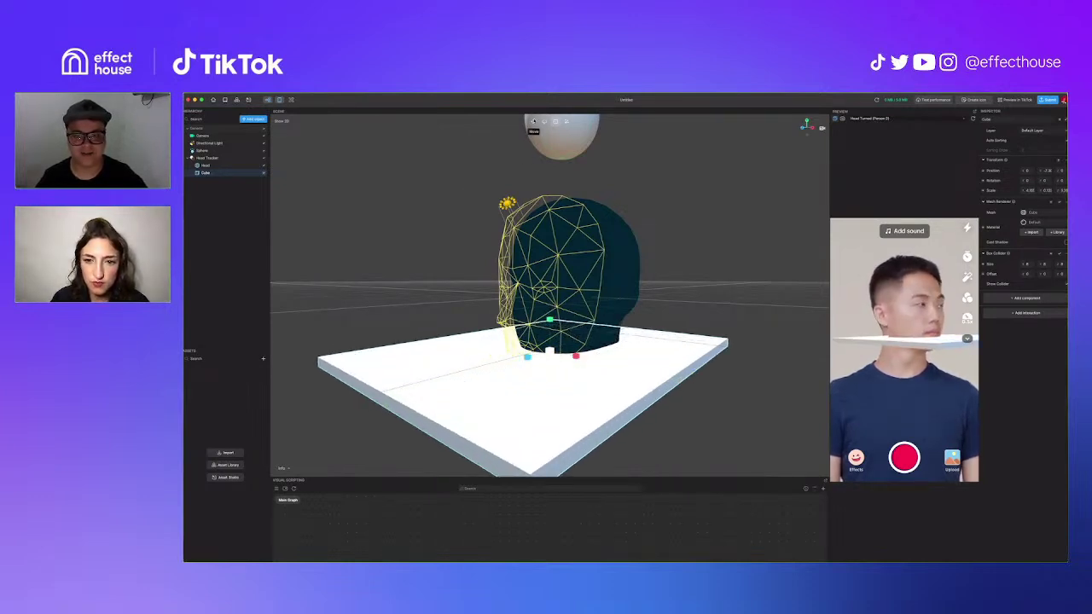
Step: Move the slab down and back around the neck, and enlarge its width and depth
{"action": "left_click", "coordinate": [533, 122]}
{"action": "left_click_drag", "start_coordinate": [551, 319], "coordinate": [589, 352]}
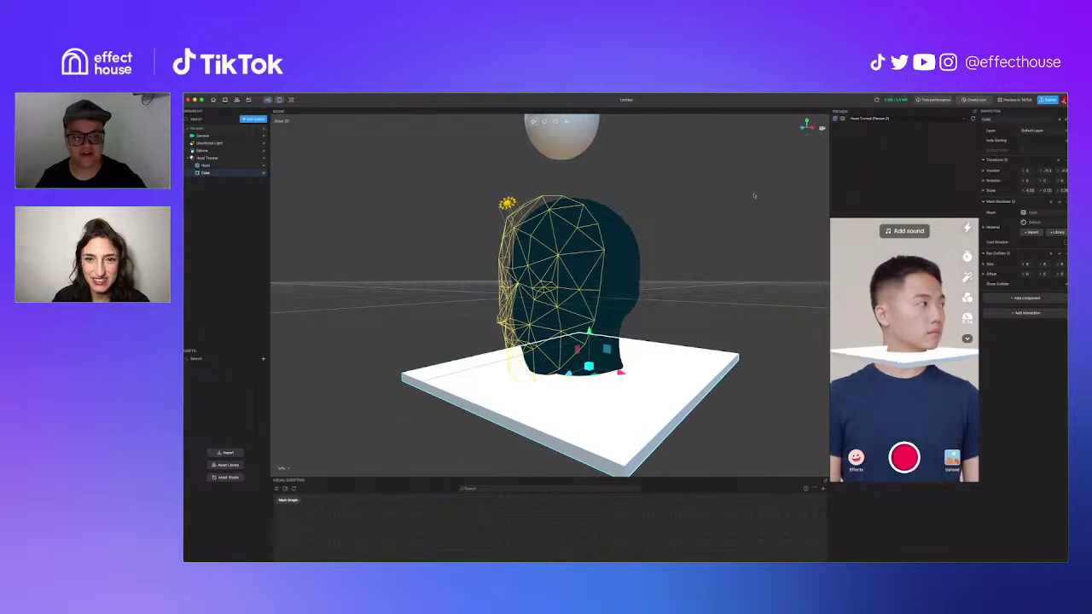
{"action": "scroll", "coordinate": [741, 205], "scroll_direction": "down", "scroll_amount": 5}
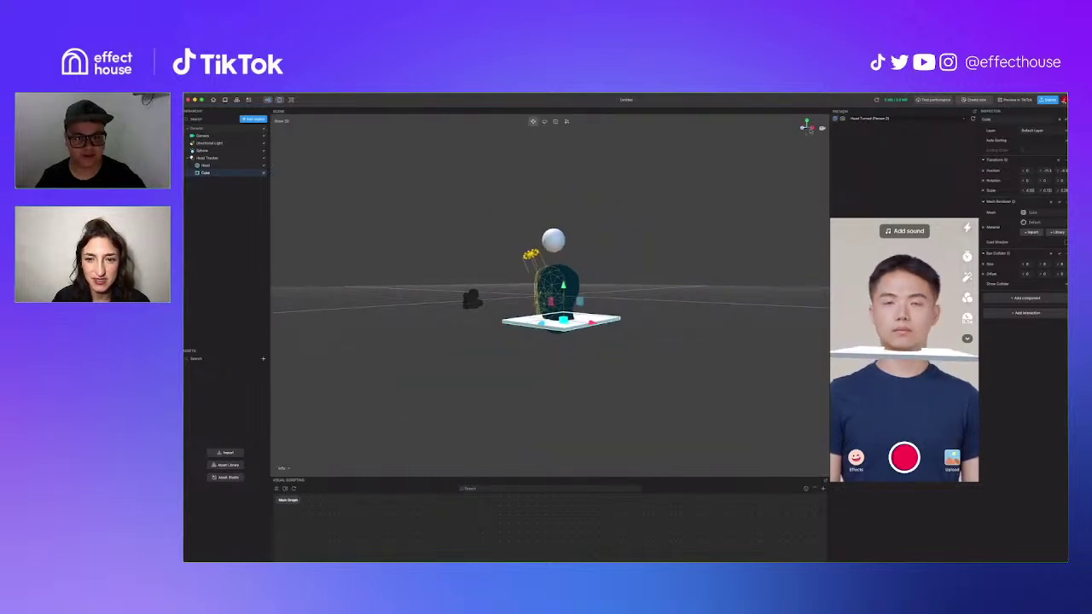
{"action": "left_click", "coordinate": [556, 122]}
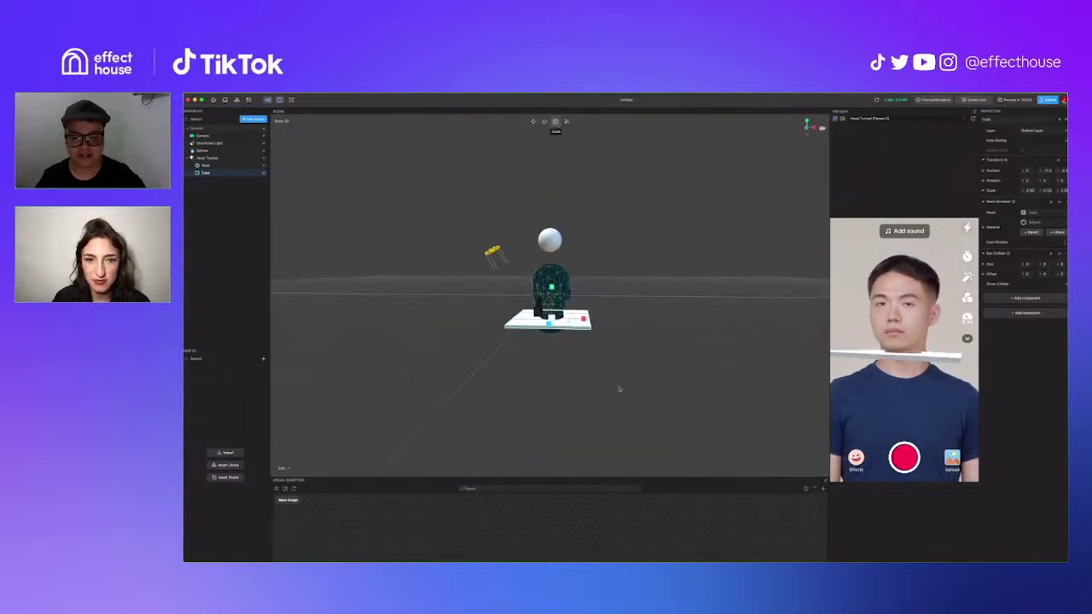
{"action": "left_click_drag", "start_coordinate": [584, 321], "coordinate": [621, 320]}
{"action": "left_click_drag", "start_coordinate": [549, 324], "coordinate": [545, 340]}
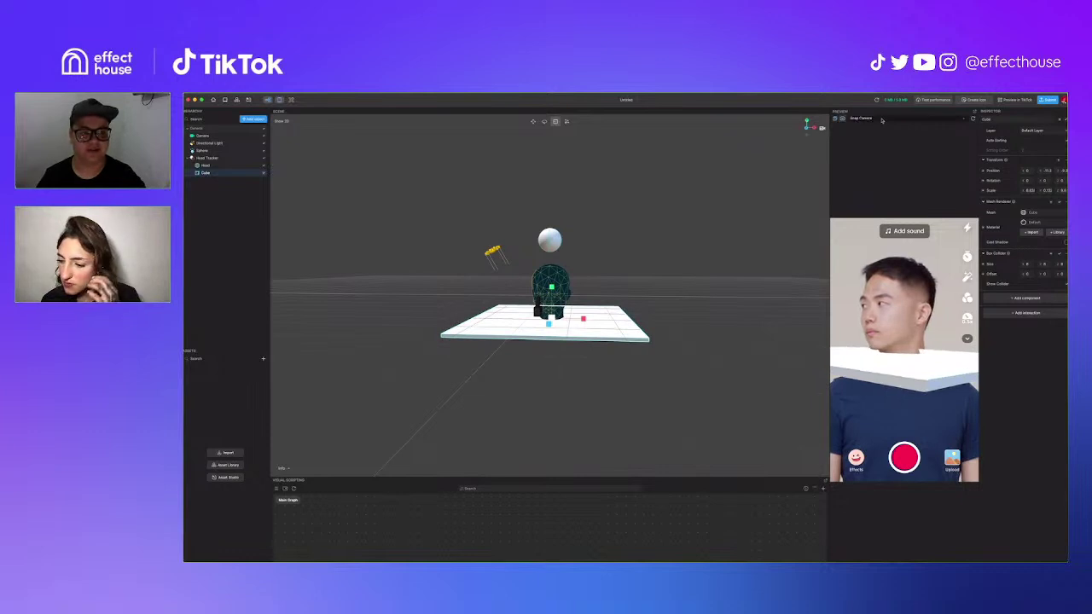
Step: Switch the preview to the FaceTime HD camera, lower the slab further below the head and restart the preview
{"action": "left_click", "coordinate": [875, 120]}
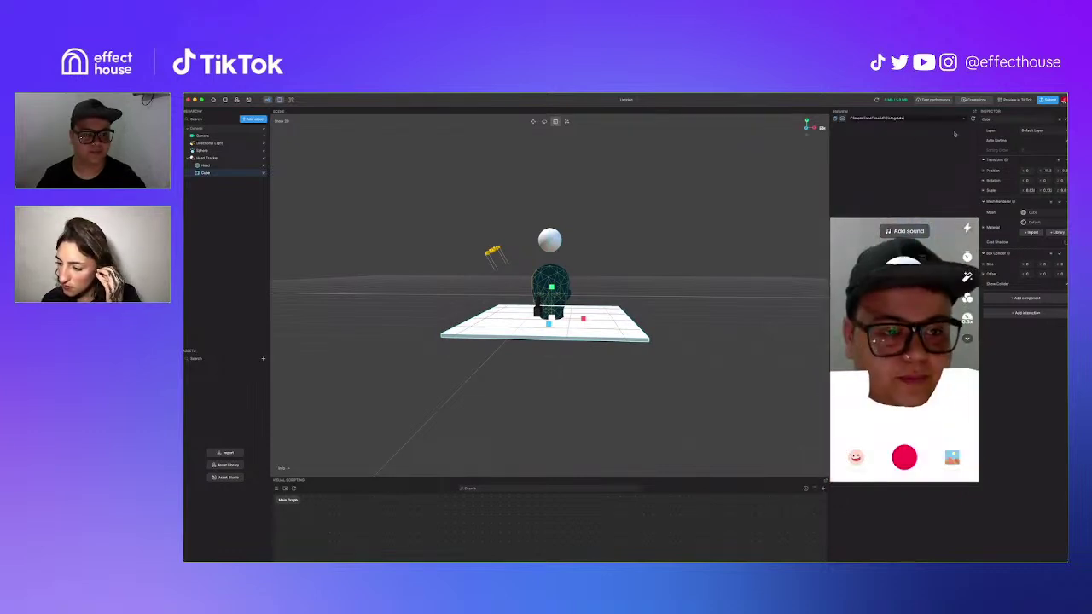
{"action": "left_click", "coordinate": [534, 121]}
{"action": "left_click_drag", "start_coordinate": [552, 285], "coordinate": [553, 298]}
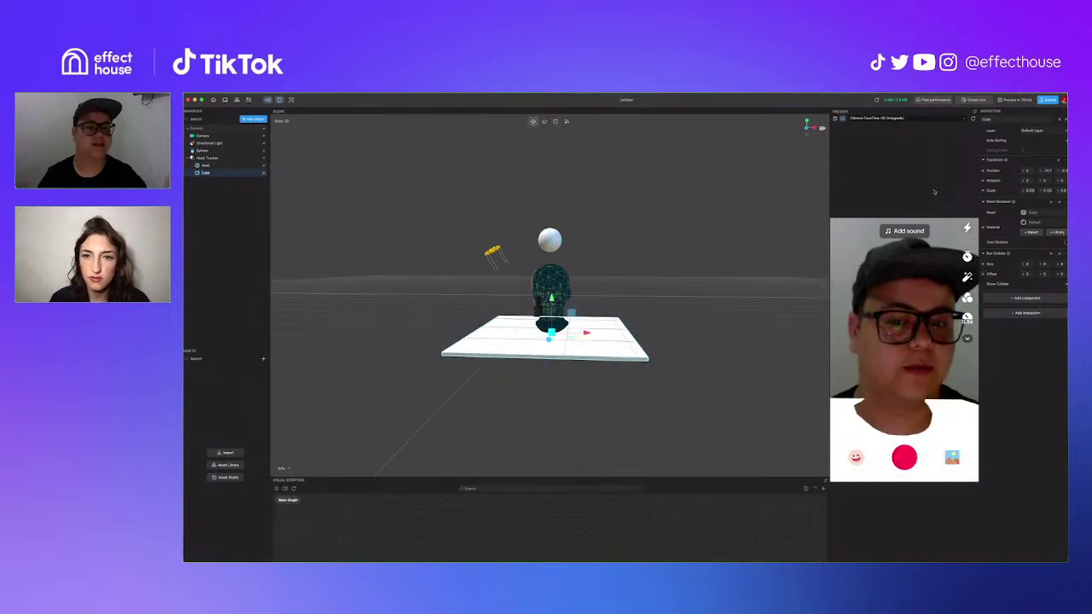
{"action": "left_click", "coordinate": [973, 118]}
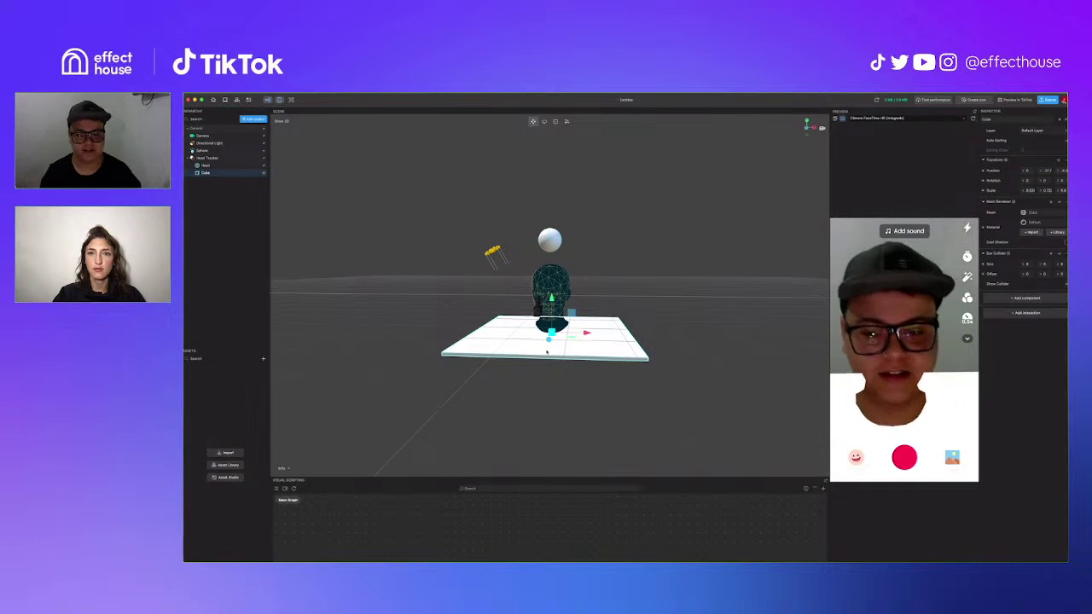
Step: Shift the slab farther back and slightly down, and restart the preview to test the collision
{"action": "left_click_drag", "start_coordinate": [549, 339], "coordinate": [551, 334]}
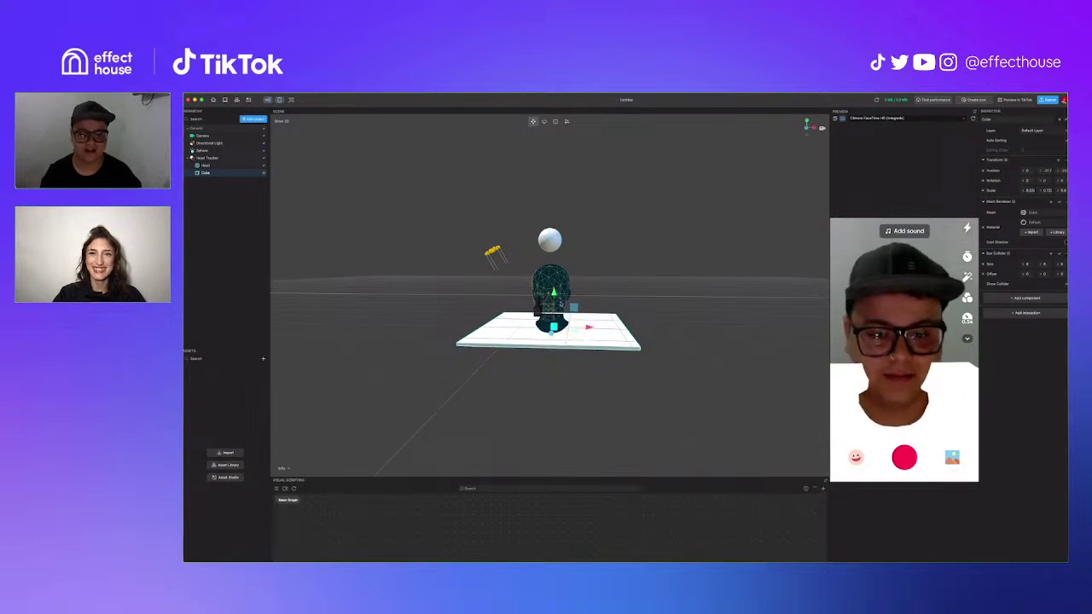
{"action": "left_click_drag", "start_coordinate": [555, 294], "coordinate": [554, 298]}
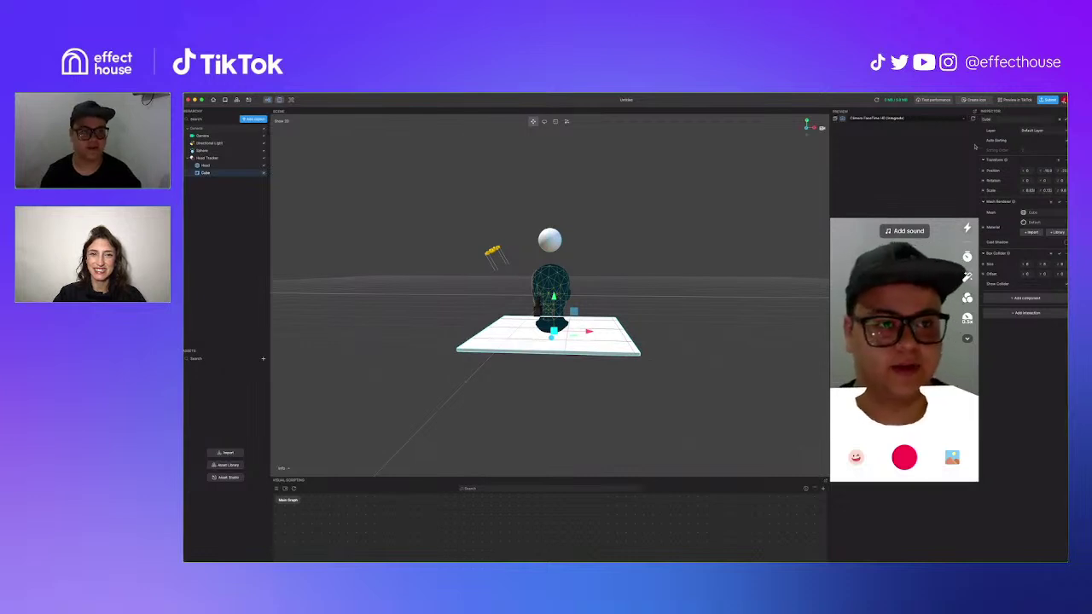
{"action": "left_click", "coordinate": [974, 120]}
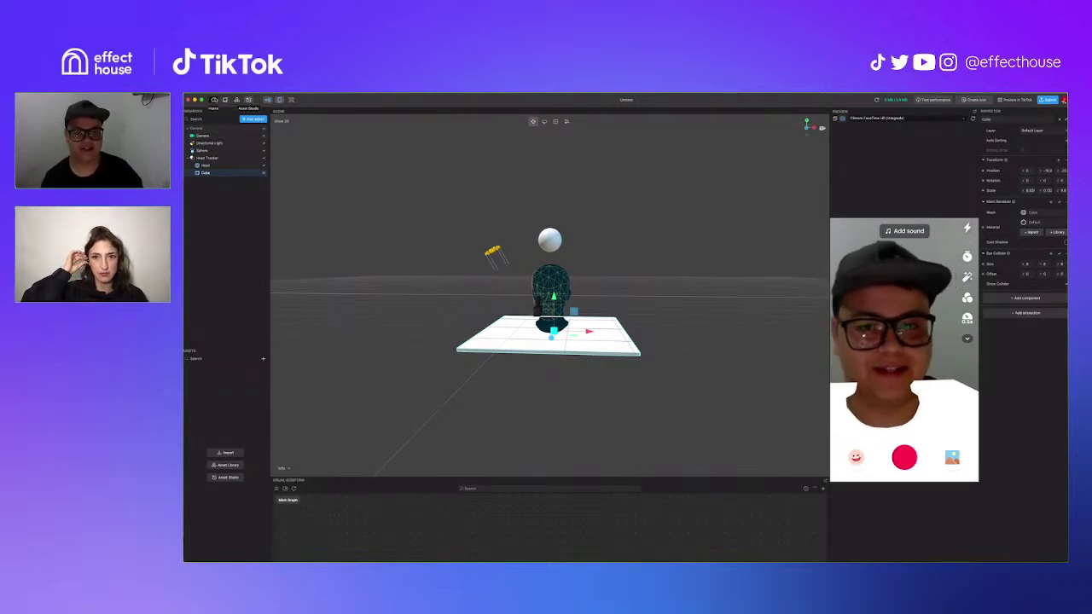
Step: Leave the current project without saving and open the moeda_v4 coin project from the Desktop
{"action": "left_click", "coordinate": [213, 100]}
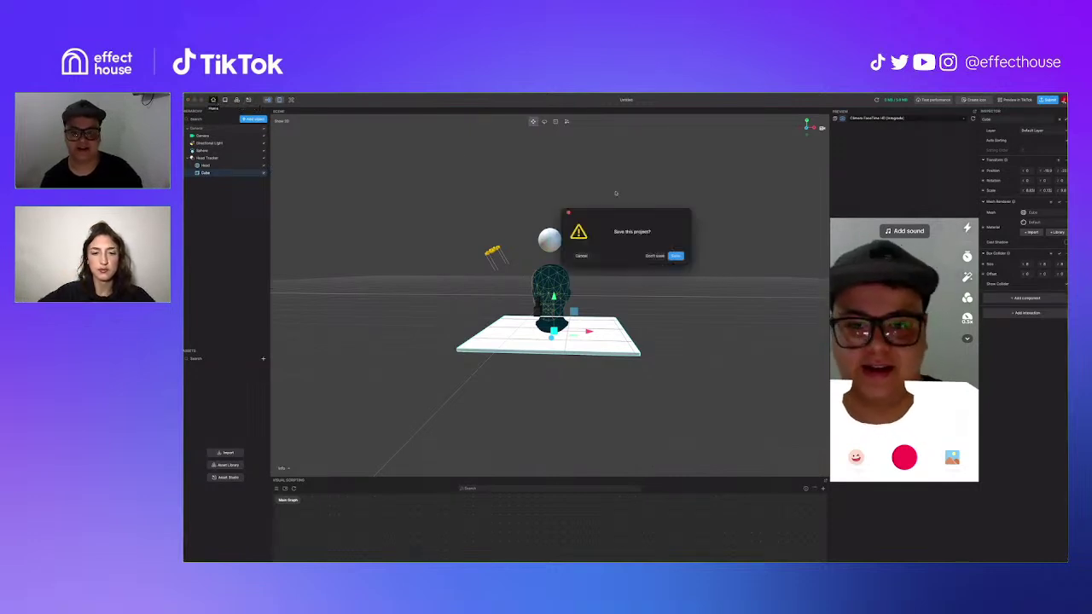
{"action": "left_click", "coordinate": [655, 256]}
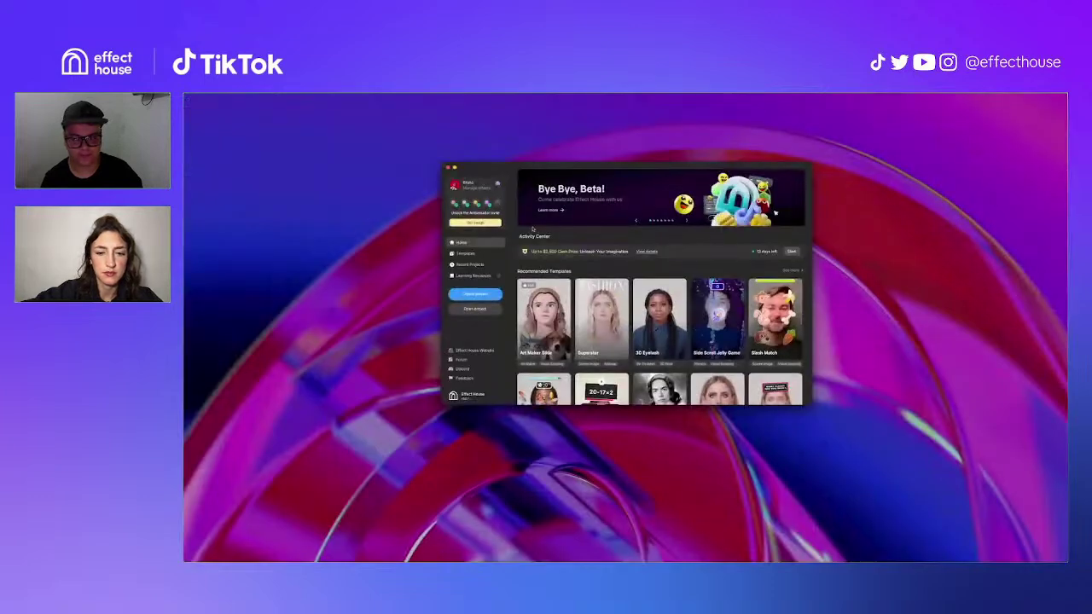
{"action": "left_click", "coordinate": [475, 308]}
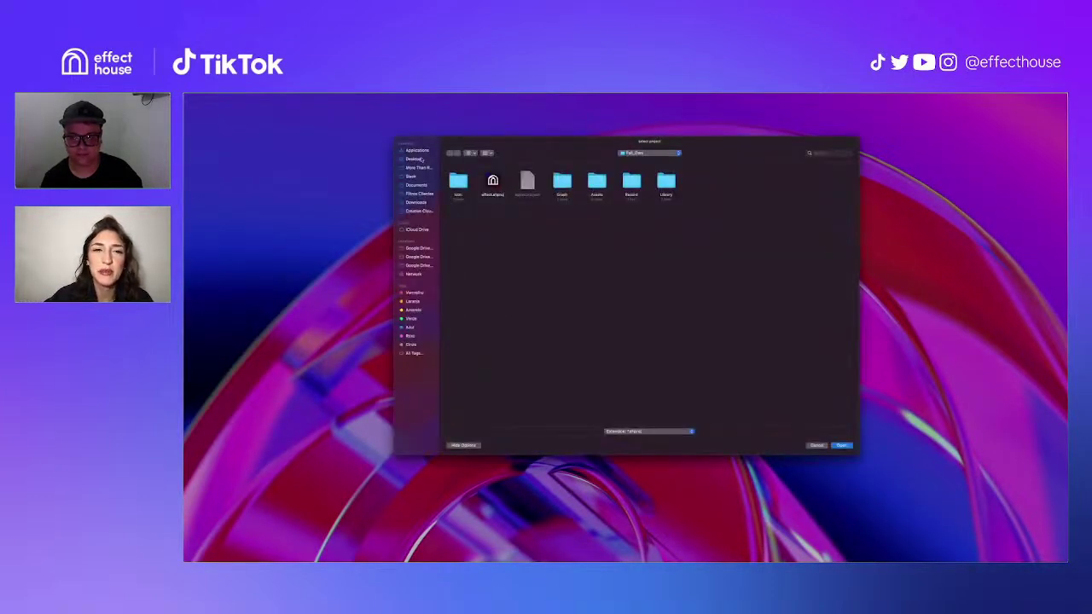
{"action": "left_click", "coordinate": [414, 159]}
{"action": "double_click", "coordinate": [458, 181]}
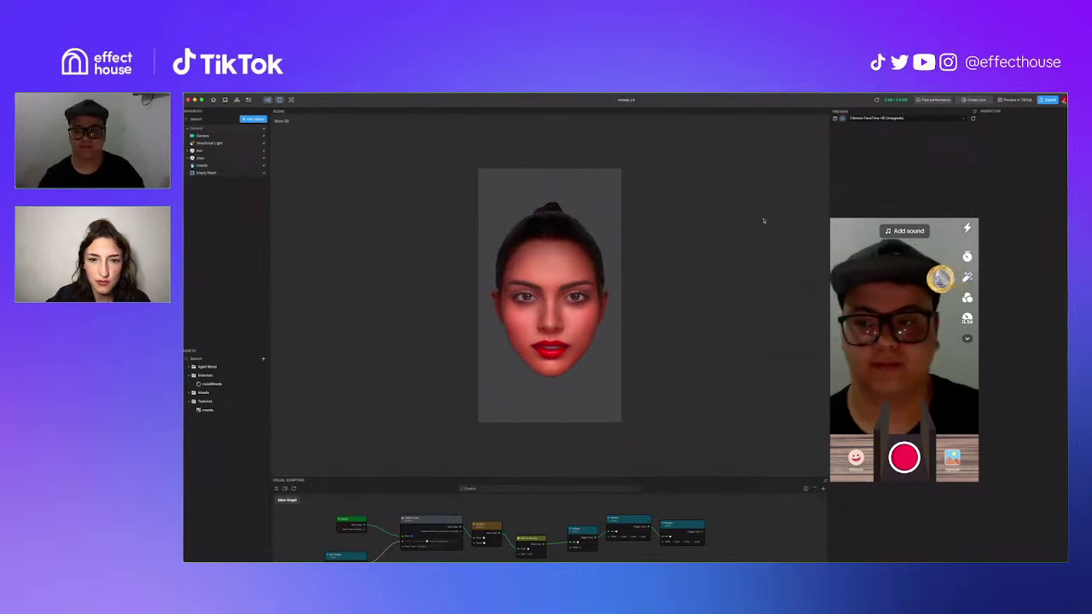
{"action": "scroll", "coordinate": [743, 191], "scroll_direction": "up", "scroll_amount": 3}
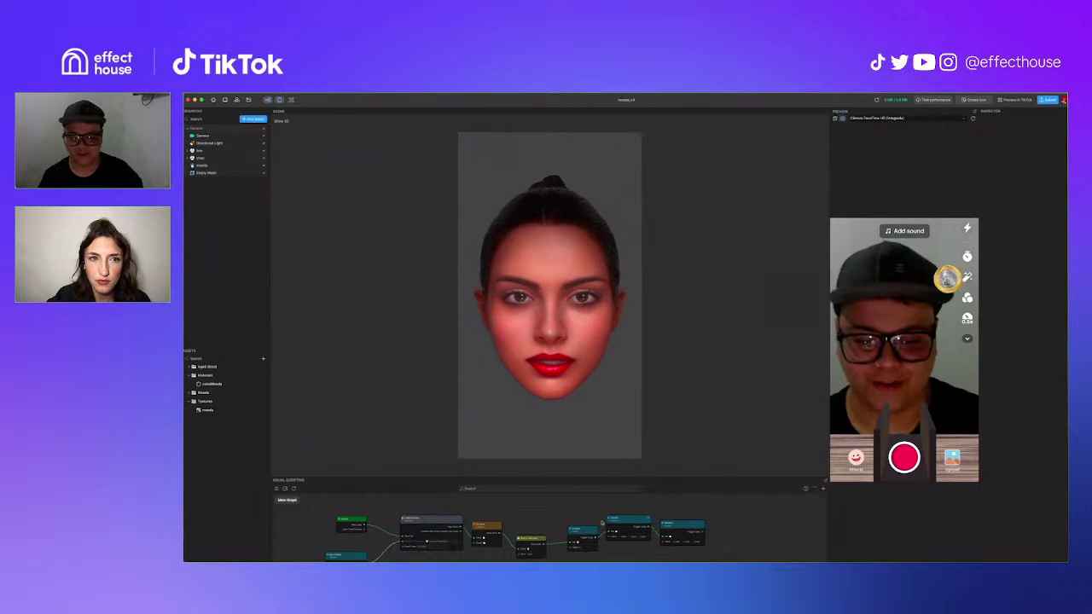
Step: Inspect the coin's Rigid Body and Box Collider components, and view the box group in the 3D scene
{"action": "left_click", "coordinate": [232, 167]}
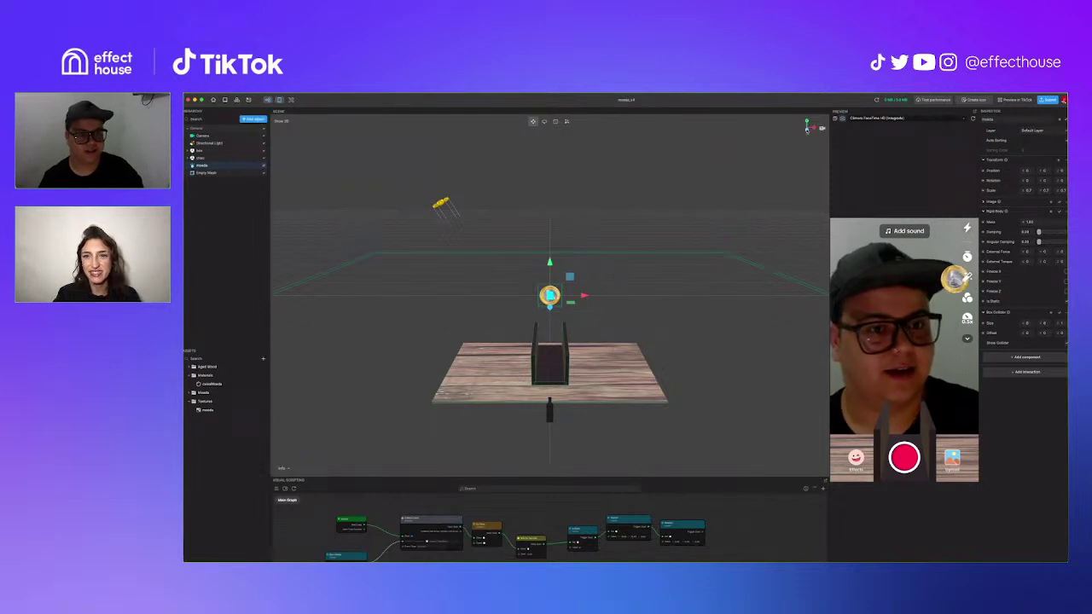
{"action": "left_click_drag", "start_coordinate": [809, 128], "coordinate": [808, 123]}
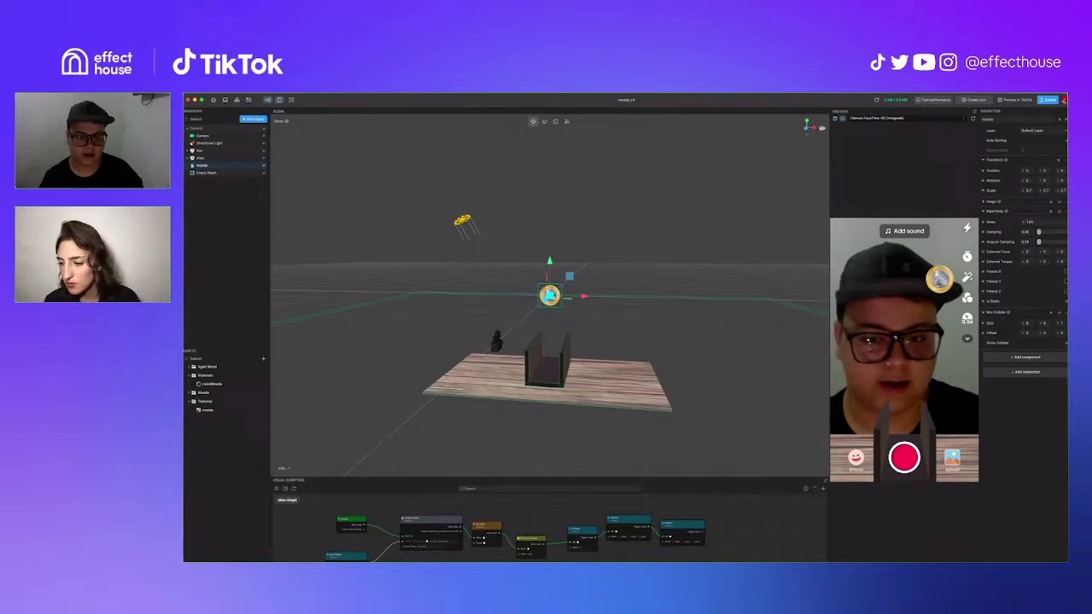
{"action": "left_click", "coordinate": [219, 150]}
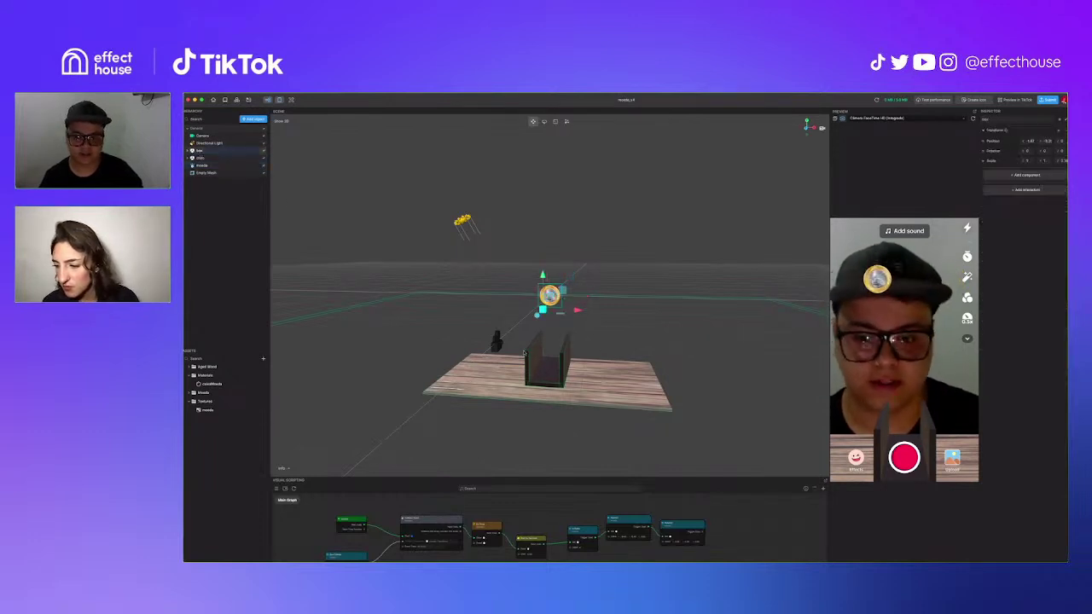
{"action": "scroll", "coordinate": [542, 369], "scroll_direction": "up", "scroll_amount": 3}
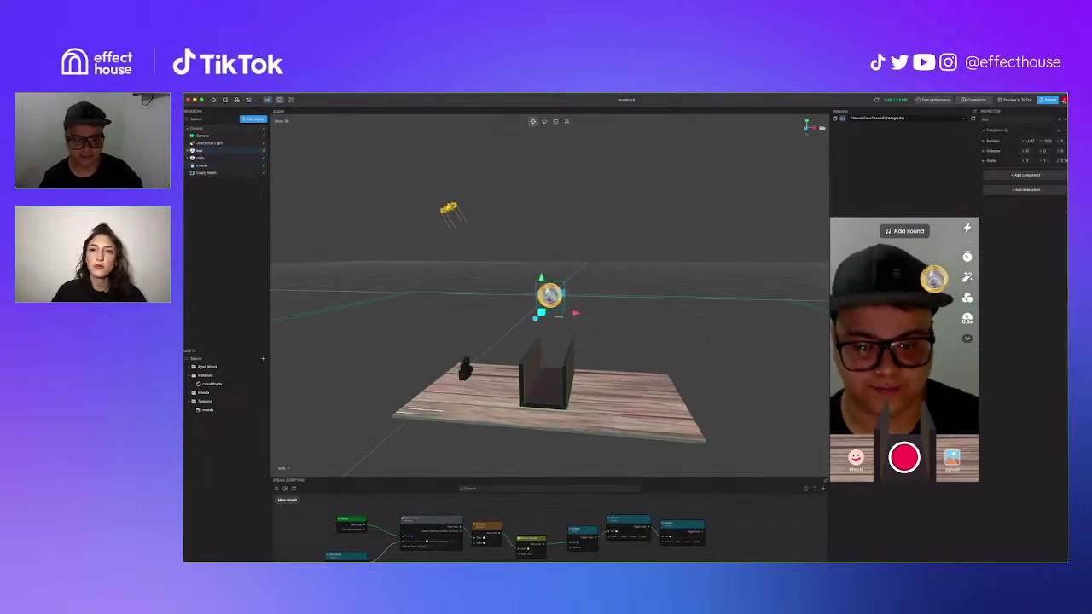
{"action": "left_click", "coordinate": [807, 129]}
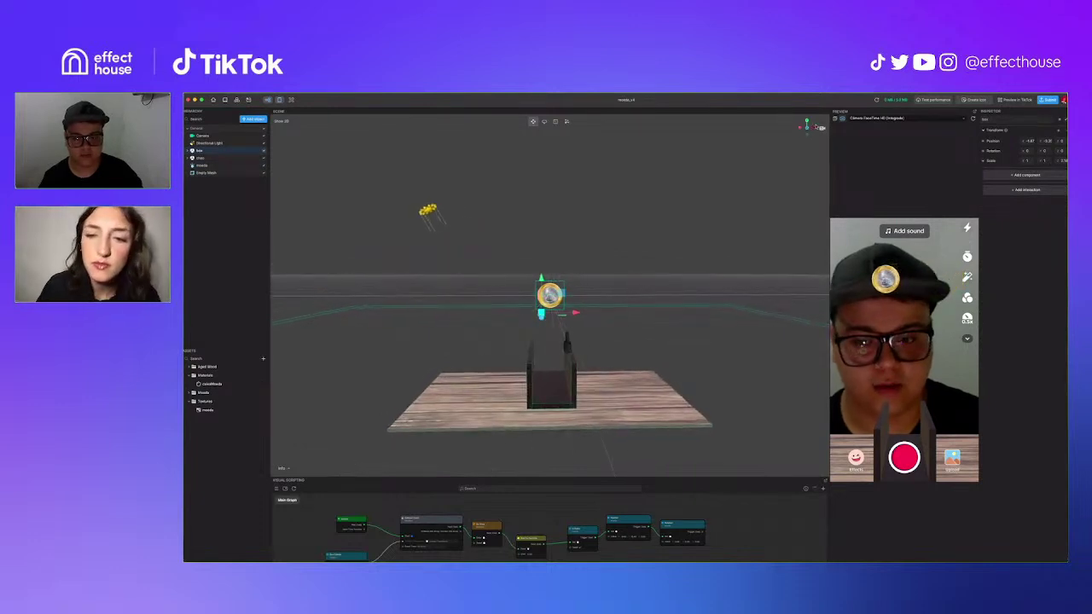
Step: Expand the box group and examine the mesh and Box Collider settings of its left wall, right wall and base
{"action": "left_click", "coordinate": [191, 151]}
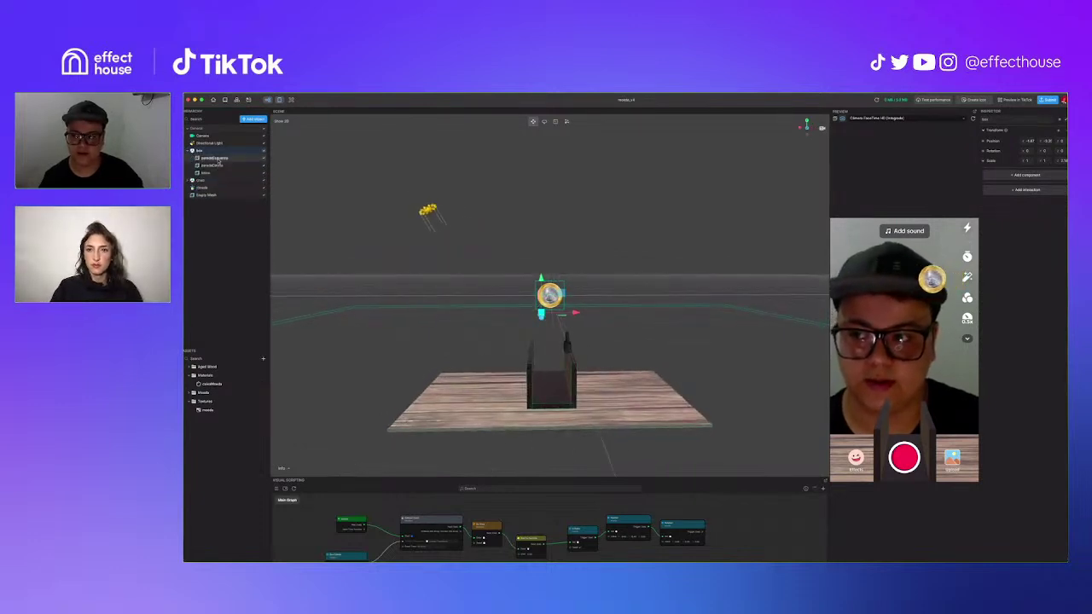
{"action": "left_click", "coordinate": [215, 158]}
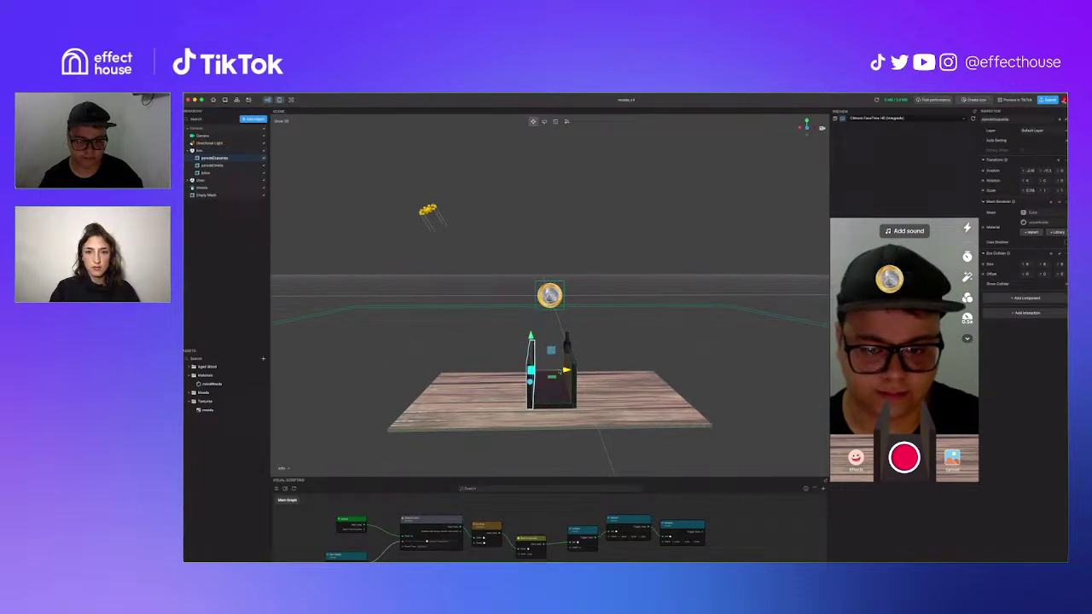
{"action": "left_click_drag", "start_coordinate": [548, 372], "coordinate": [560, 372]}
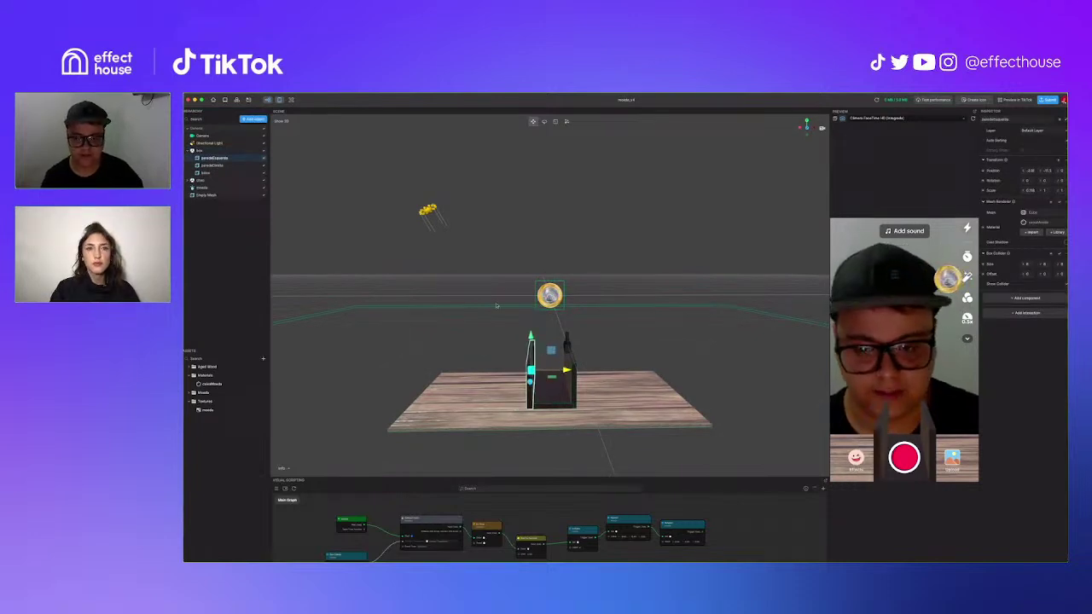
{"action": "left_click", "coordinate": [240, 167]}
{"action": "left_click", "coordinate": [214, 173]}
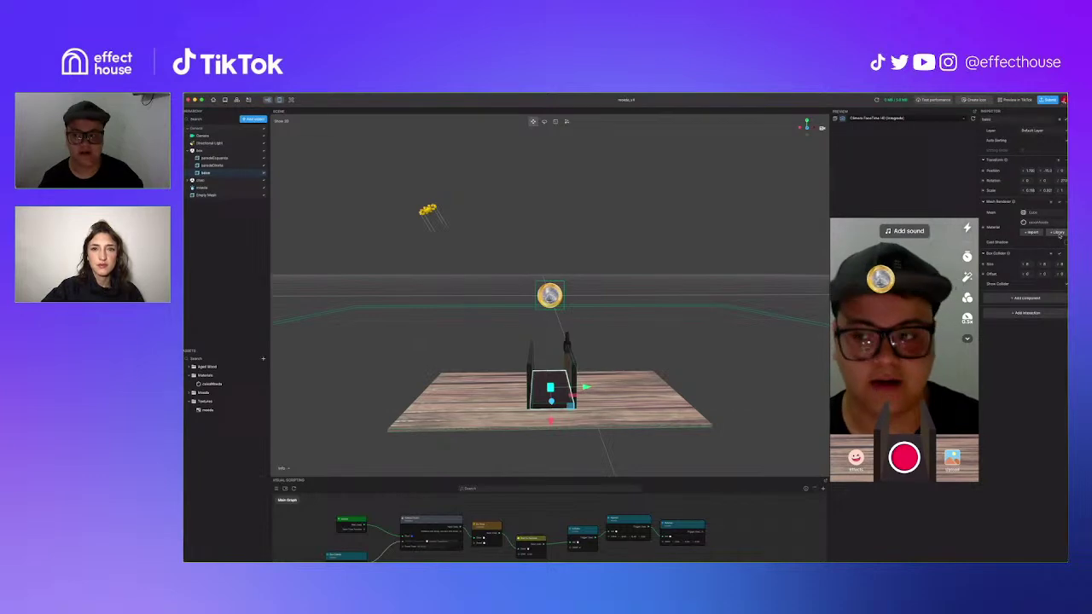
{"action": "left_click", "coordinate": [237, 160]}
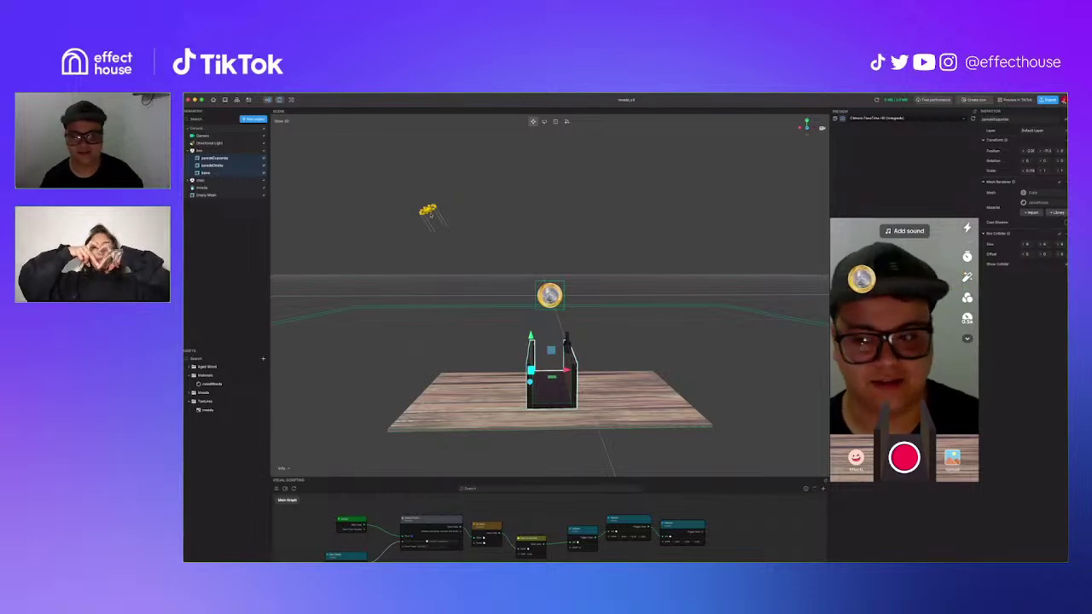
{"action": "left_click", "coordinate": [252, 174]}
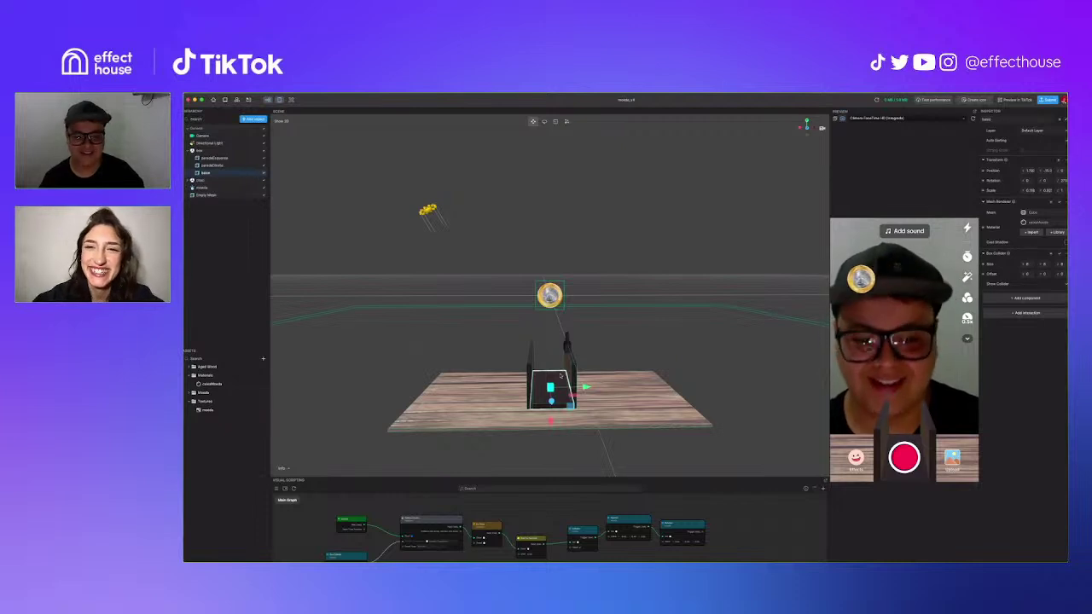
{"action": "scroll", "coordinate": [635, 162], "scroll_direction": "up", "scroll_amount": 2}
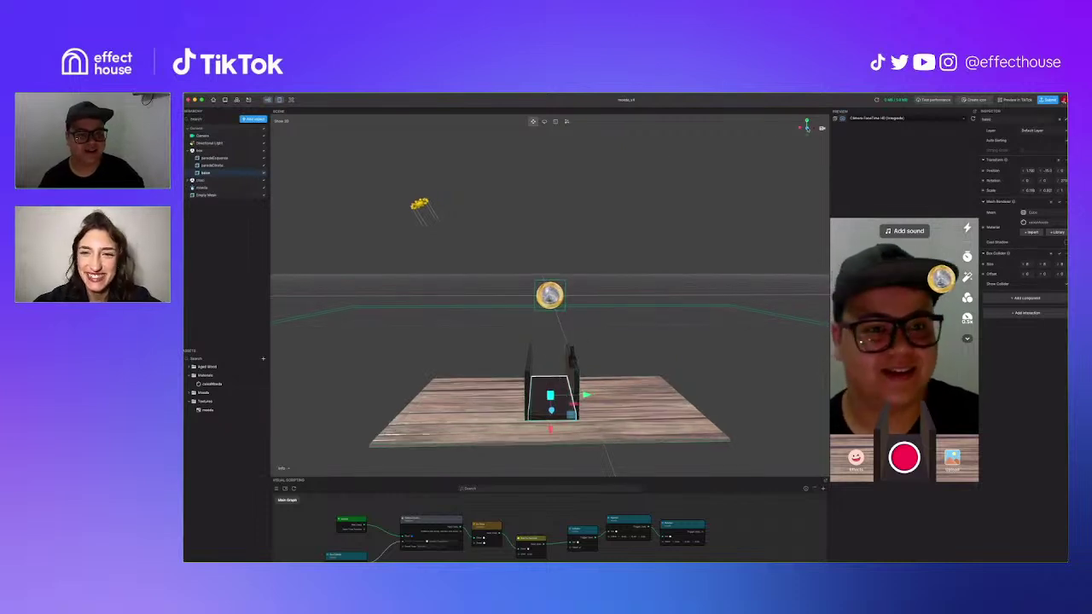
Step: Look through the 3D objects that can be added to the scene, and keep the coin selected
{"action": "left_click", "coordinate": [203, 187]}
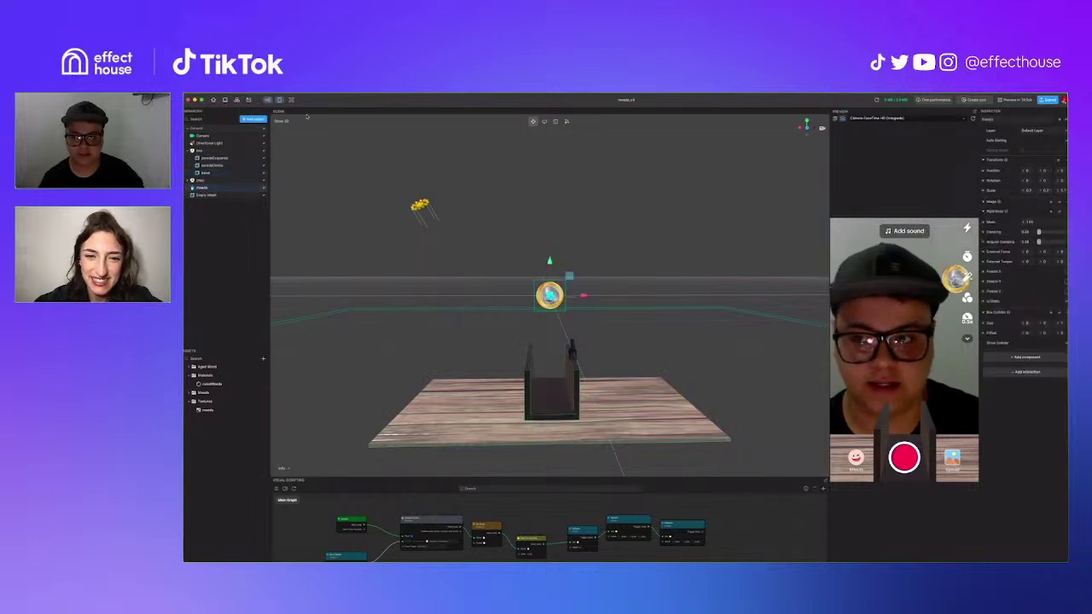
{"action": "left_click", "coordinate": [252, 119]}
{"action": "scroll", "coordinate": [292, 177], "scroll_direction": "down", "scroll_amount": 5}
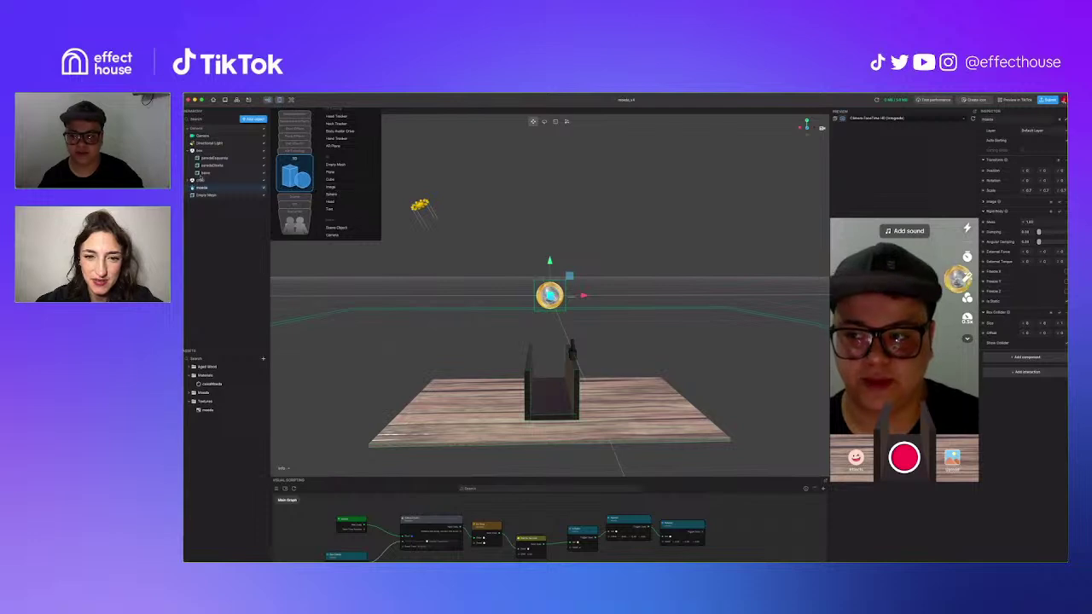
{"action": "left_click", "coordinate": [210, 230]}
{"action": "left_click", "coordinate": [563, 291]}
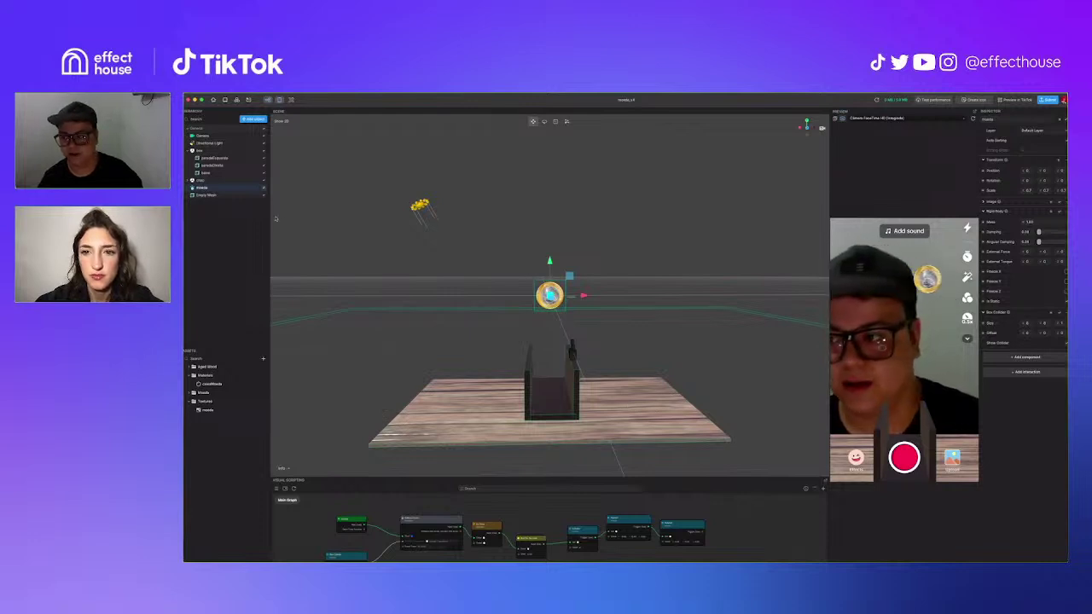
Step: Examine the Empty Mesh with its Box Collider and the wooden floor mesh inside the floor group
{"action": "left_click", "coordinate": [252, 196]}
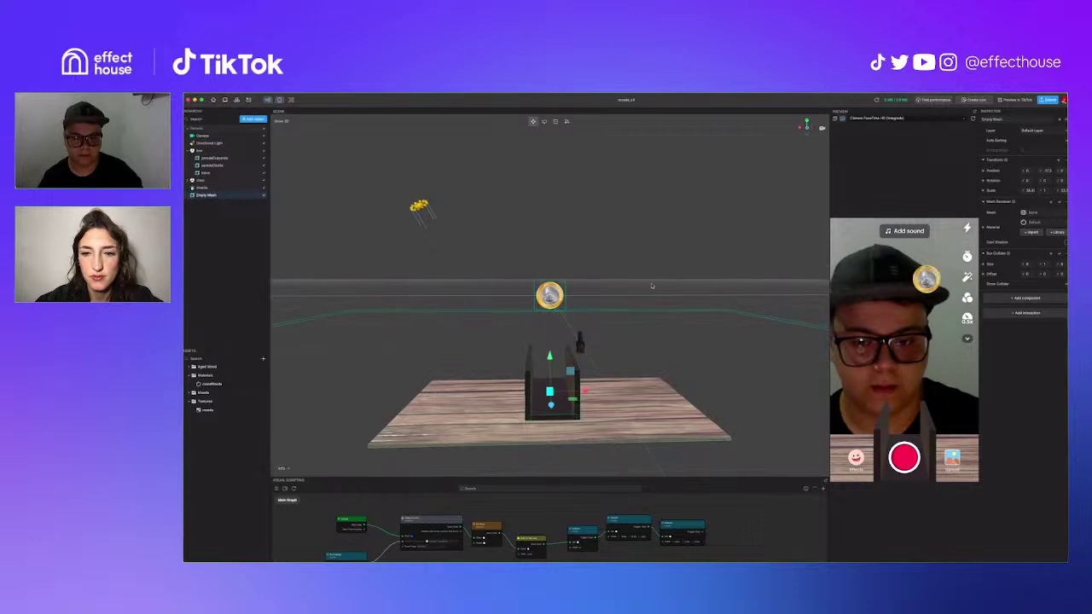
{"action": "scroll", "coordinate": [652, 288], "scroll_direction": "down", "scroll_amount": 5}
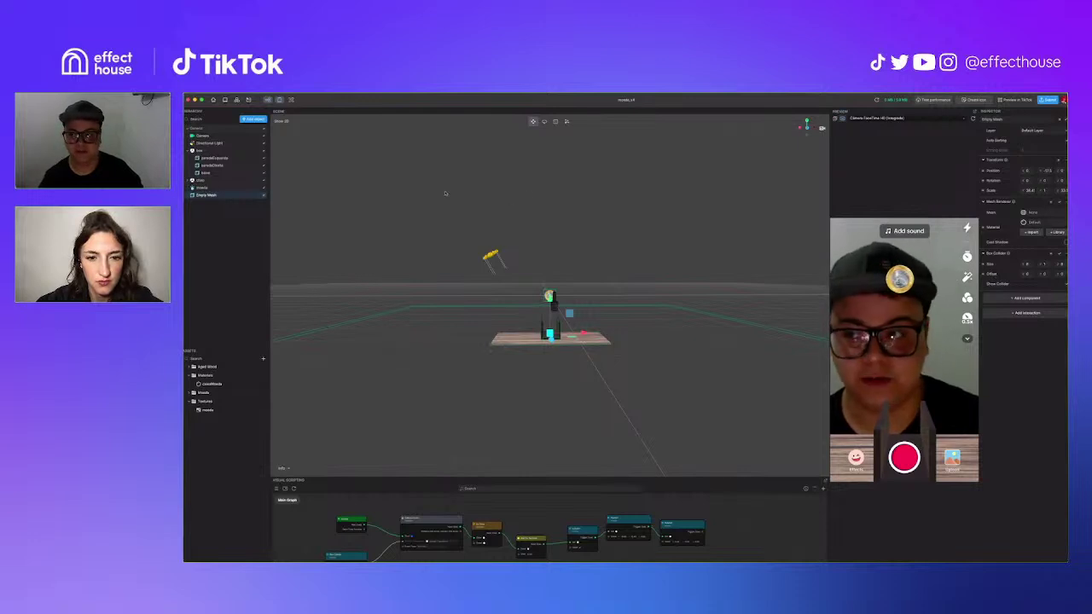
{"action": "left_click", "coordinate": [191, 181]}
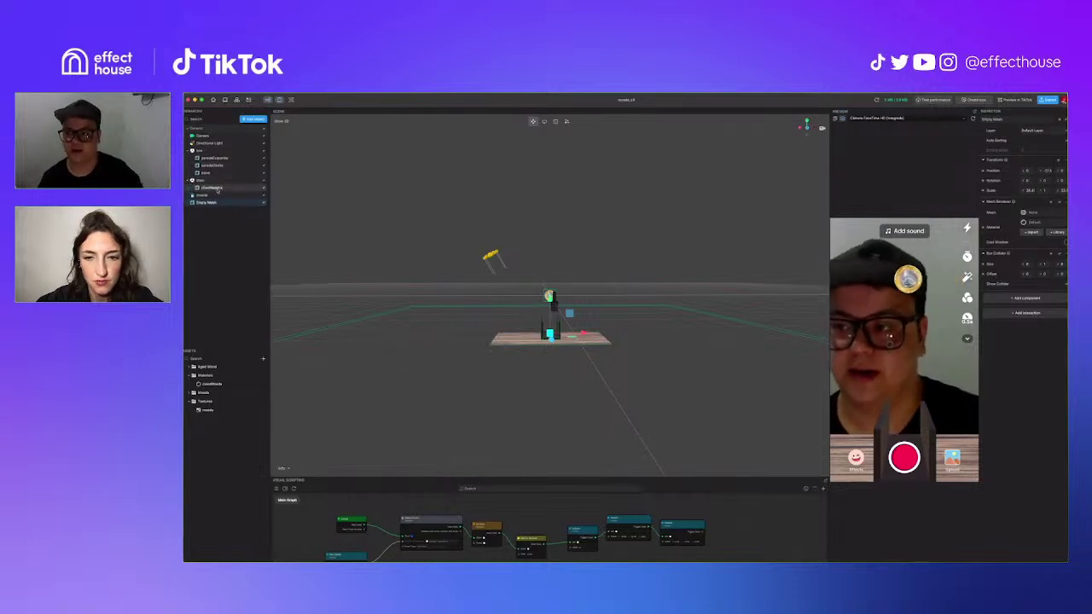
{"action": "left_click", "coordinate": [212, 187]}
{"action": "scroll", "coordinate": [551, 348], "scroll_direction": "up", "scroll_amount": 5}
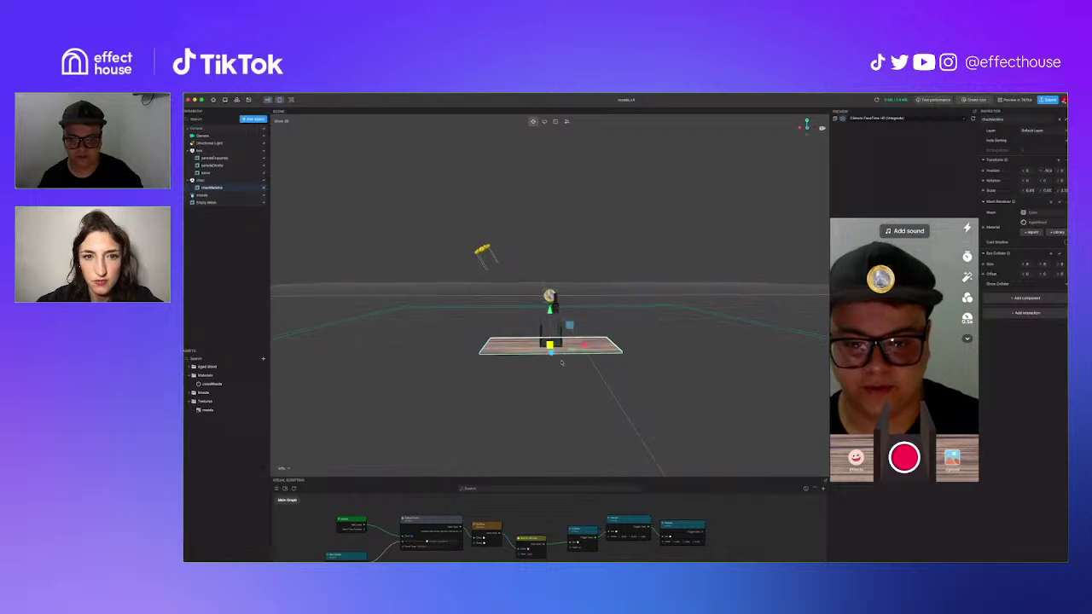
{"action": "scroll", "coordinate": [611, 428], "scroll_direction": "up", "scroll_amount": 3}
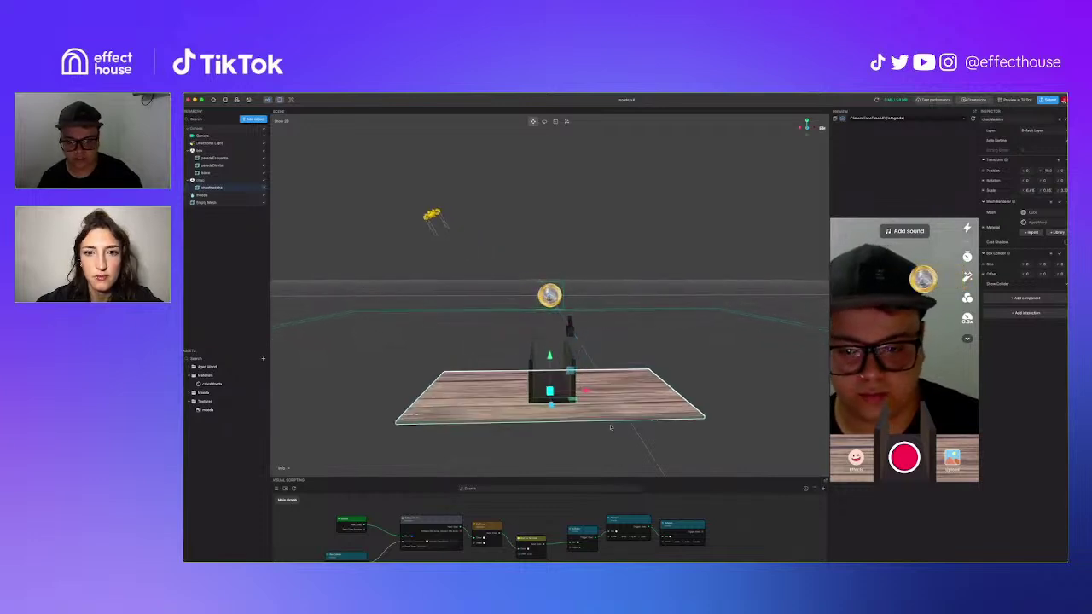
{"action": "left_click_drag", "start_coordinate": [799, 136], "coordinate": [761, 173], "text": "alt"}
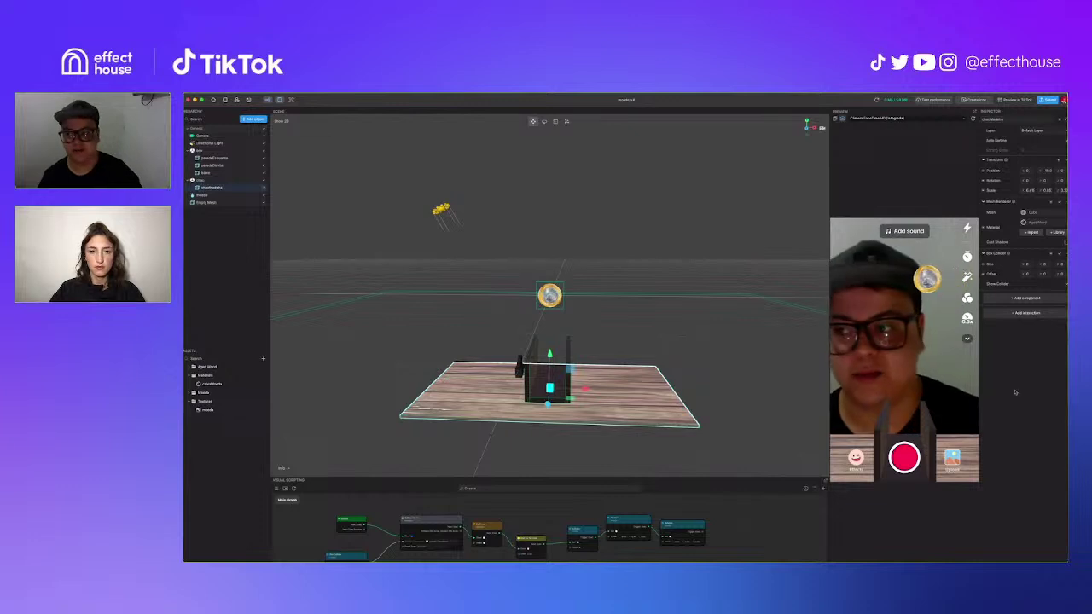
{"action": "scroll", "coordinate": [535, 179], "scroll_direction": "down", "scroll_amount": 3}
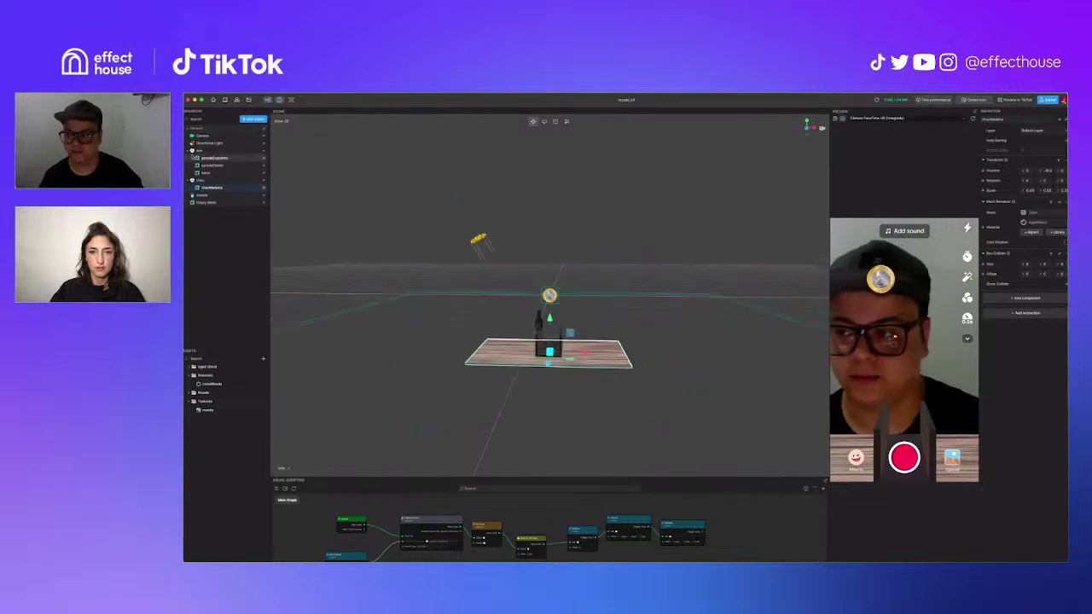
Step: Collapse the box and floor groups in the object hierarchy
{"action": "left_click", "coordinate": [188, 151]}
{"action": "left_click", "coordinate": [191, 158]}
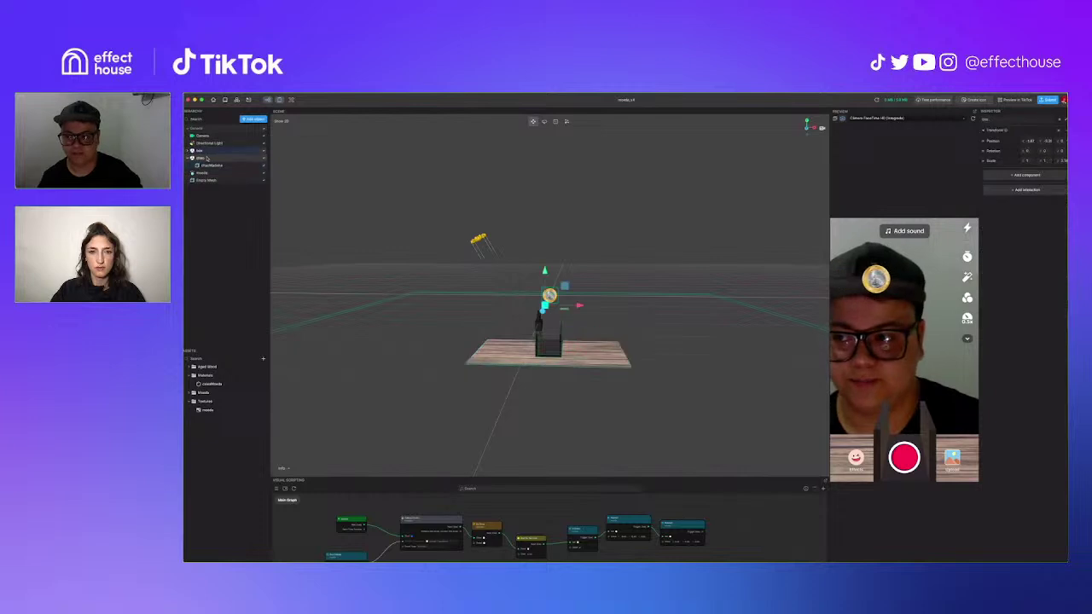
{"action": "left_click", "coordinate": [187, 158]}
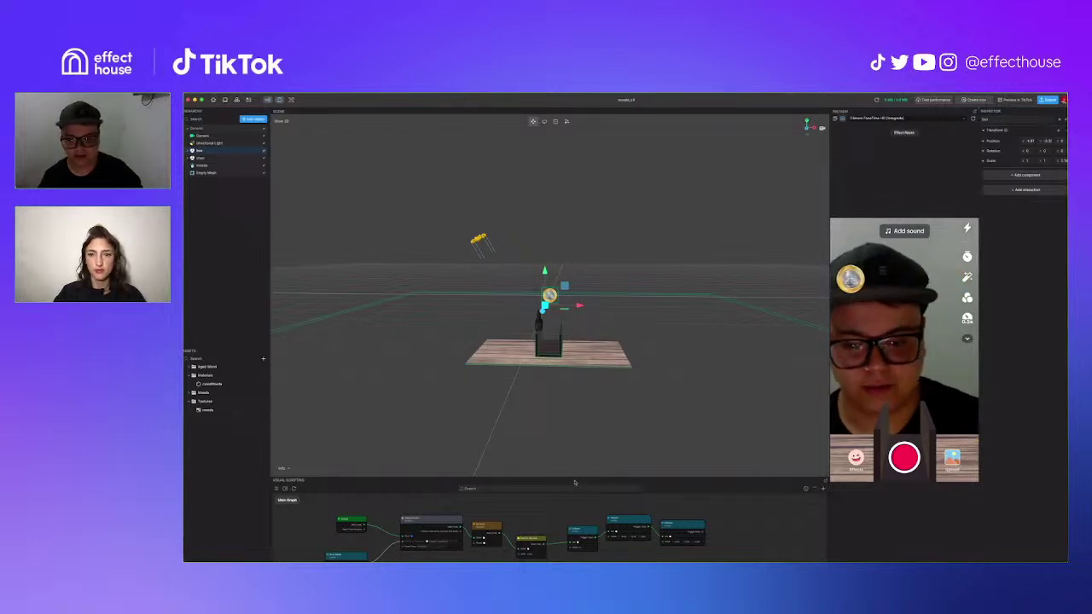
Step: Enlarge the visual scripting area, bring all node groups into view and show the graph's minimap
{"action": "left_click_drag", "start_coordinate": [580, 477], "coordinate": [596, 289]}
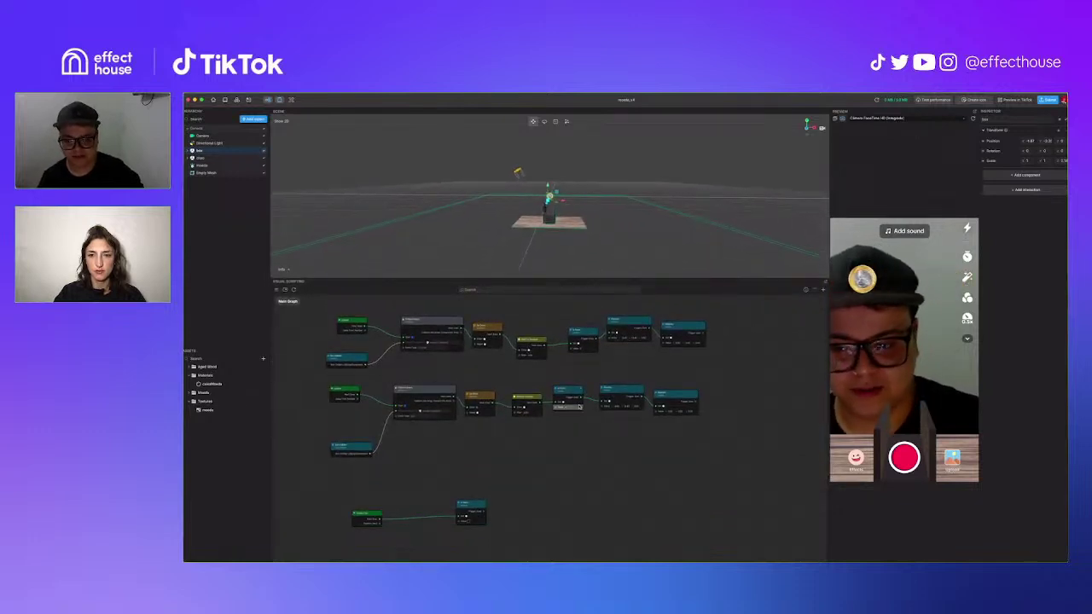
{"action": "scroll", "coordinate": [511, 370], "scroll_direction": "down", "scroll_amount": 5}
{"action": "scroll", "coordinate": [511, 370], "scroll_direction": "up", "scroll_amount": 3}
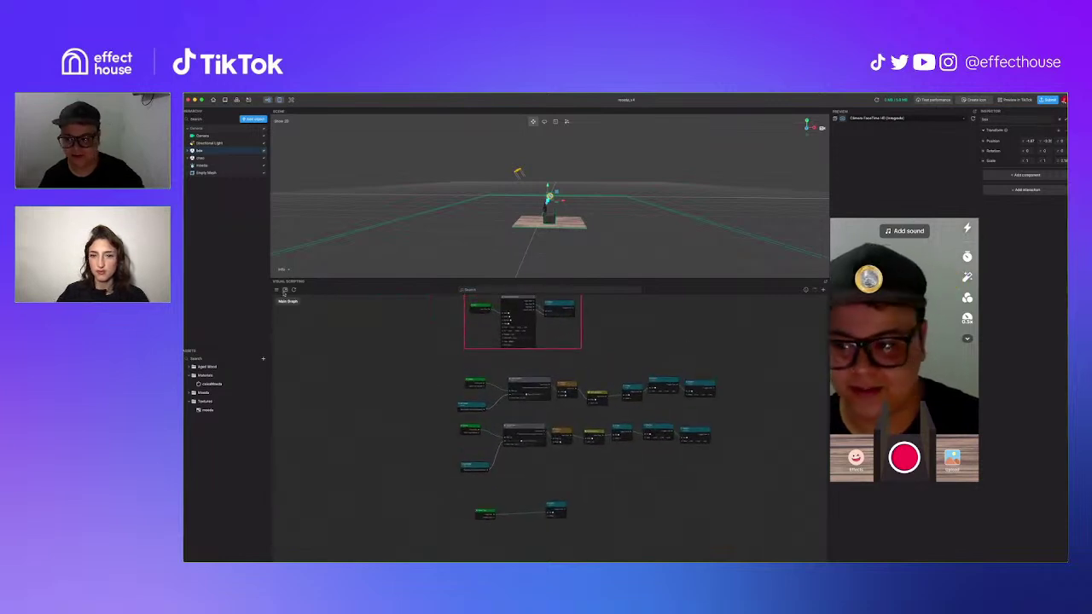
{"action": "mouse_move", "coordinate": [792, 326]}
{"action": "left_mouse_down"}
{"action": "mouse_move", "coordinate": [792, 341]}
{"action": "mouse_move", "coordinate": [793, 317]}
{"action": "left_mouse_up"}
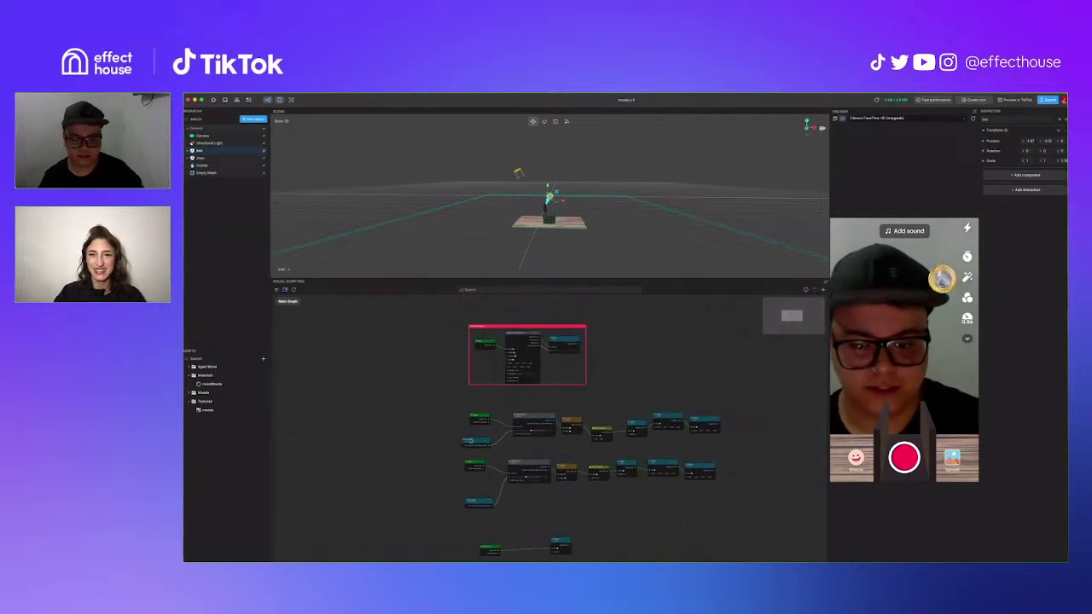
Step: Move the lowest pair of connected nodes up, close beneath the second collision node chain
{"action": "left_click_drag", "start_coordinate": [482, 534], "coordinate": [564, 503]}
{"action": "left_click", "coordinate": [662, 504]}
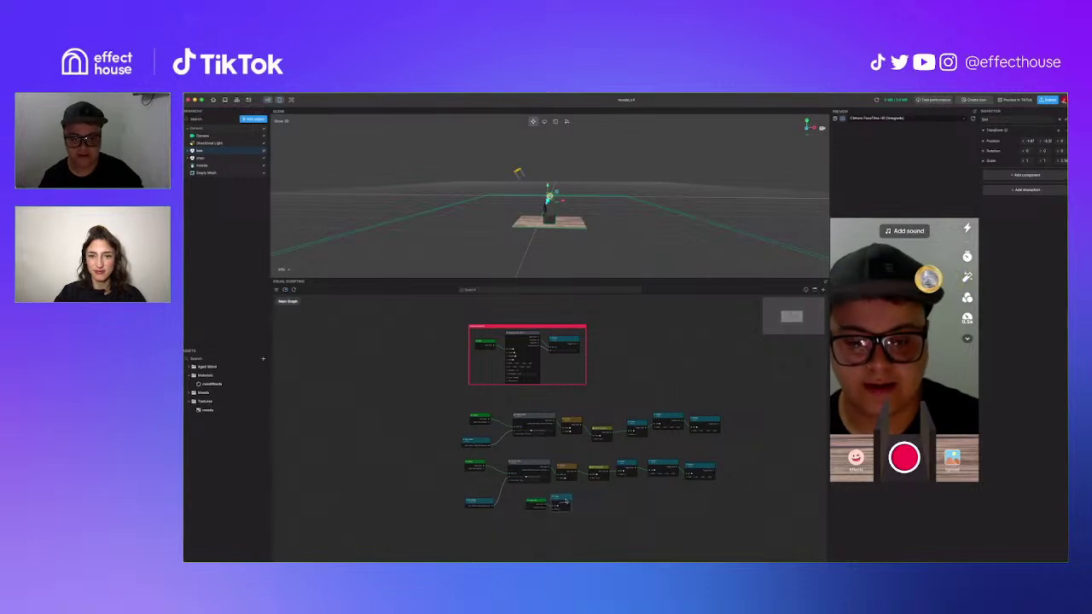
{"action": "left_click", "coordinate": [618, 509]}
Step: Focus on the Movimento da moeda node group and shift its Transit by Time node slightly upward
{"action": "scroll", "coordinate": [448, 334], "scroll_direction": "up", "scroll_amount": 3}
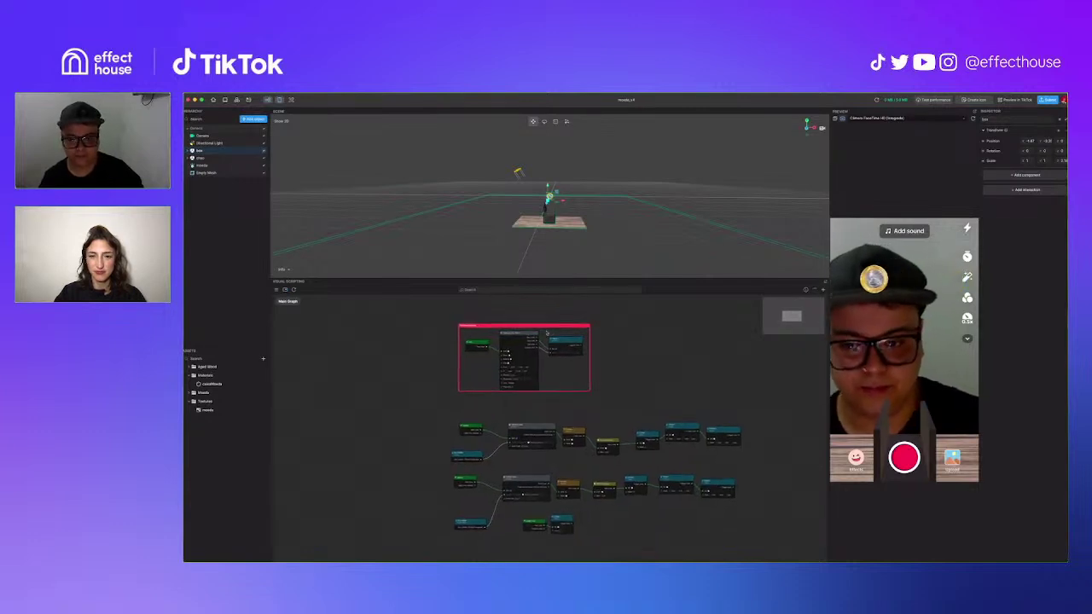
{"action": "scroll", "coordinate": [448, 334], "scroll_direction": "up", "scroll_amount": 5}
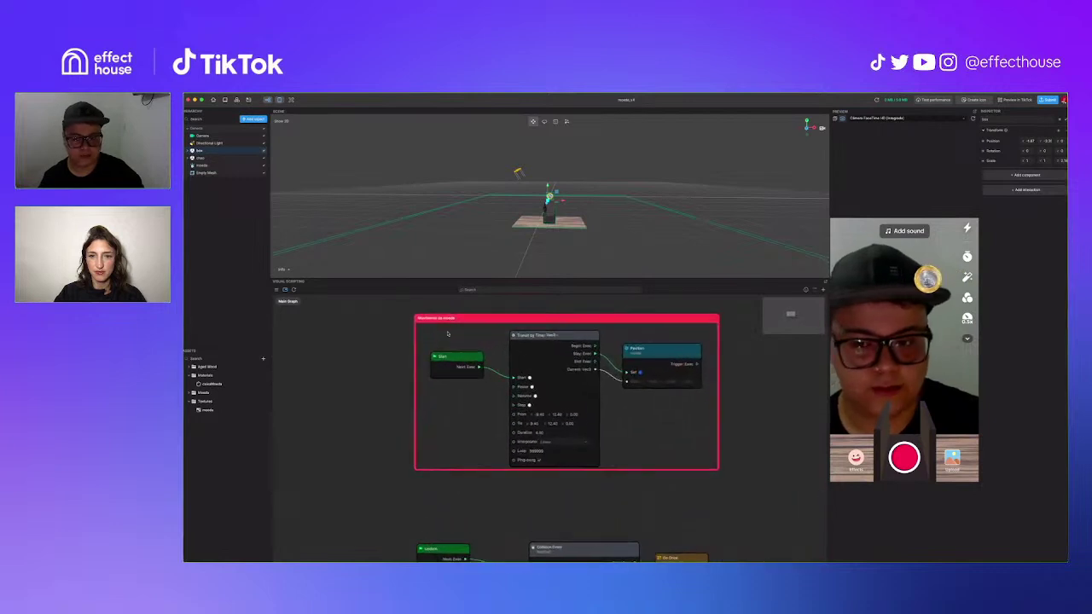
{"action": "scroll", "coordinate": [447, 334], "scroll_direction": "up", "scroll_amount": 2}
{"action": "mouse_move", "coordinate": [460, 362]}
{"action": "left_mouse_down"}
{"action": "mouse_move", "coordinate": [440, 364]}
{"action": "mouse_move", "coordinate": [453, 367]}
{"action": "left_mouse_up"}
{"action": "scroll", "coordinate": [462, 368], "scroll_direction": "down", "scroll_amount": 1}
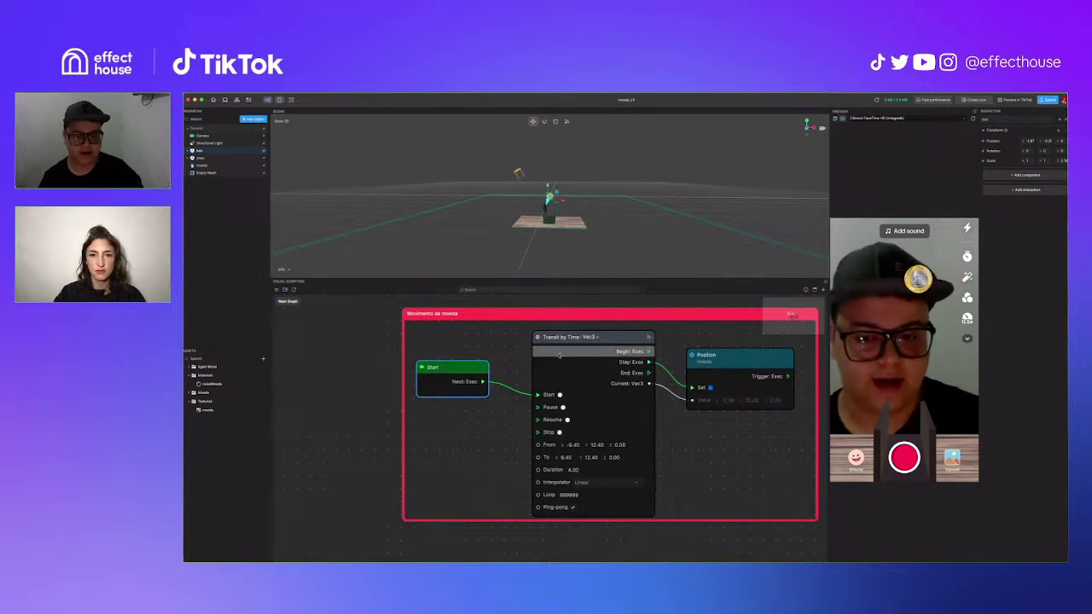
{"action": "left_click", "coordinate": [622, 338]}
{"action": "left_click_drag", "start_coordinate": [622, 338], "coordinate": [617, 331]}
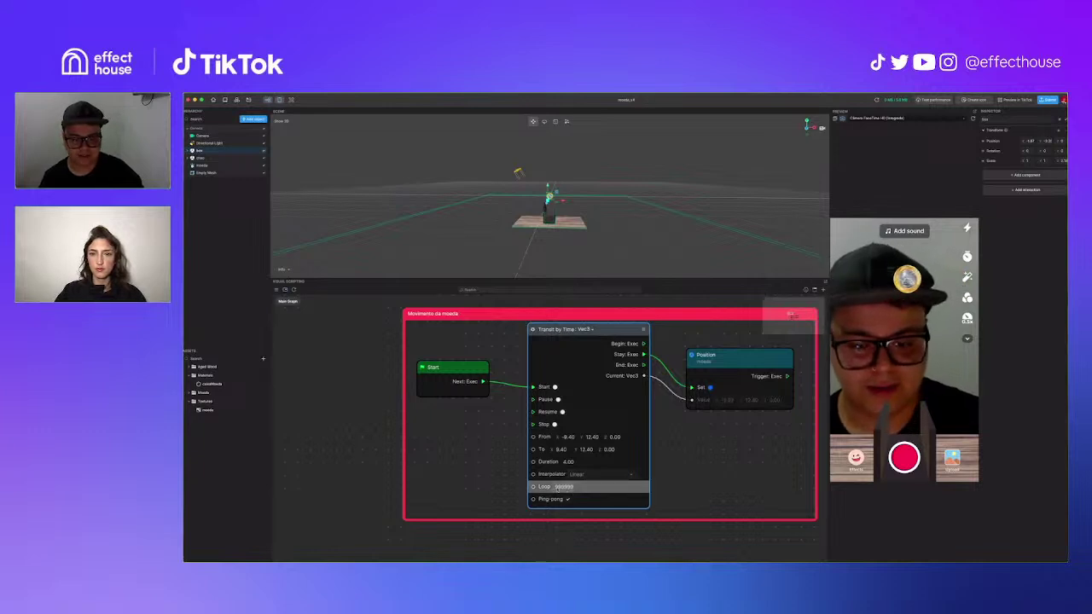
Step: Switch Ping-pong off on the Transit by Time node and turn it back on
{"action": "left_click", "coordinate": [569, 500]}
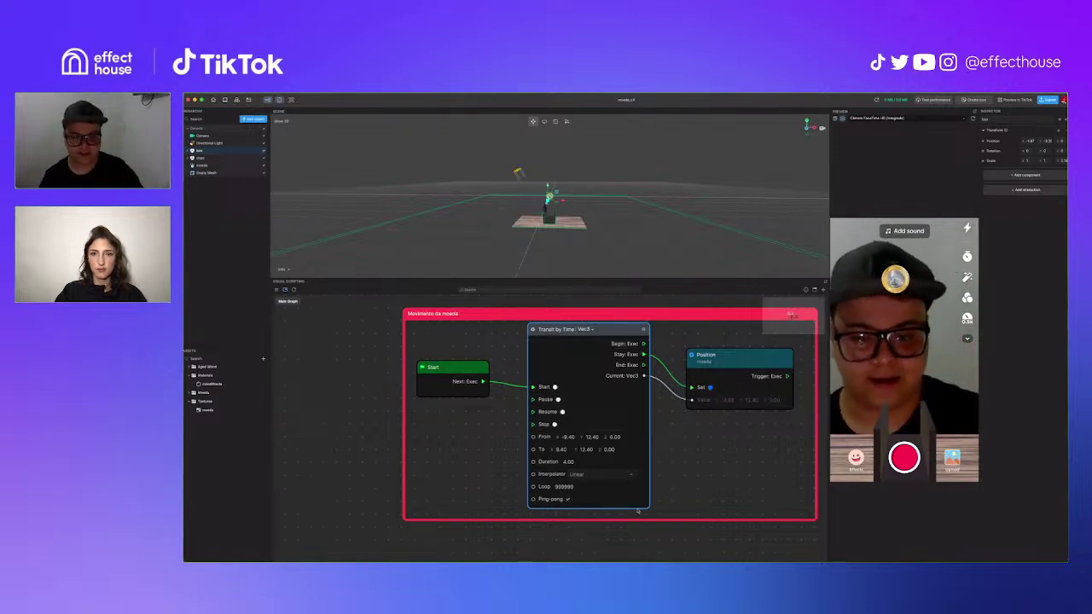
{"action": "left_click", "coordinate": [568, 500]}
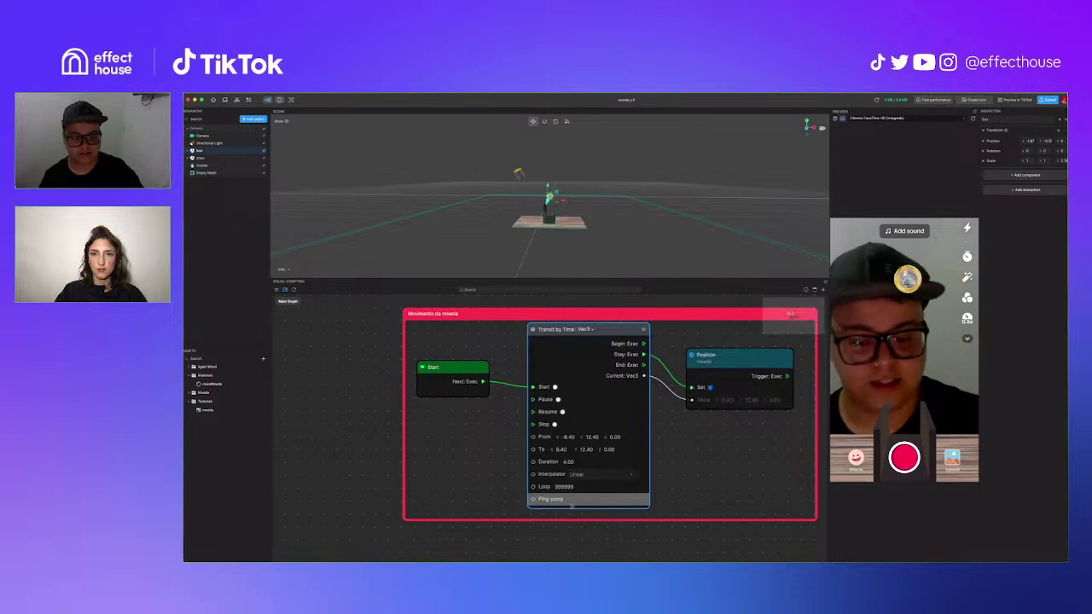
{"action": "scroll", "coordinate": [570, 503], "scroll_direction": "down", "scroll_amount": 1}
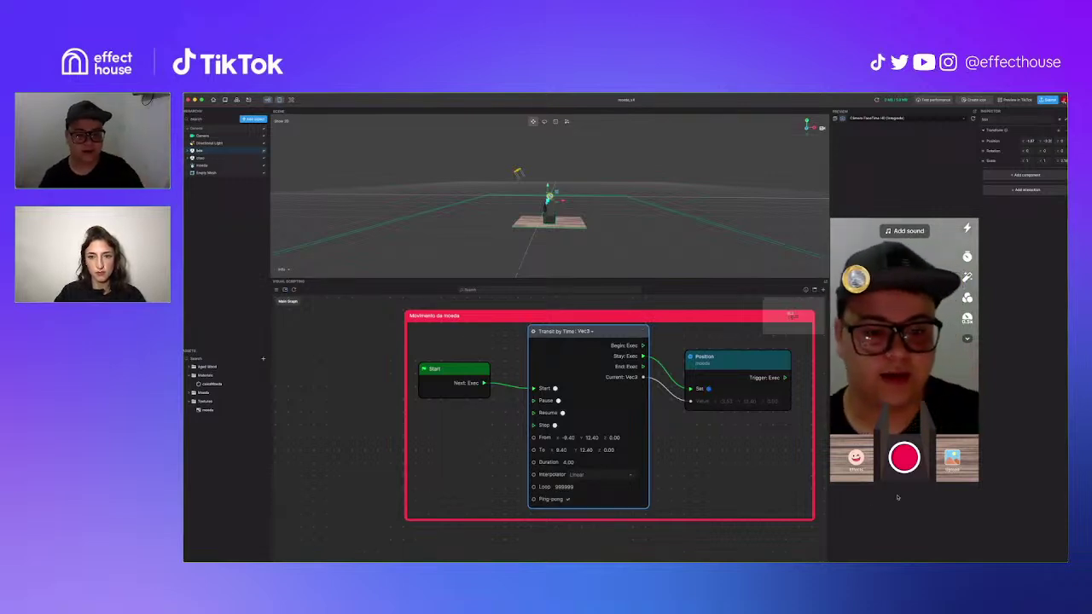
Step: Move the Position node up in the Movimento da moeda group and the Box Collider node close beneath the first Update node
{"action": "left_click_drag", "start_coordinate": [721, 368], "coordinate": [727, 350]}
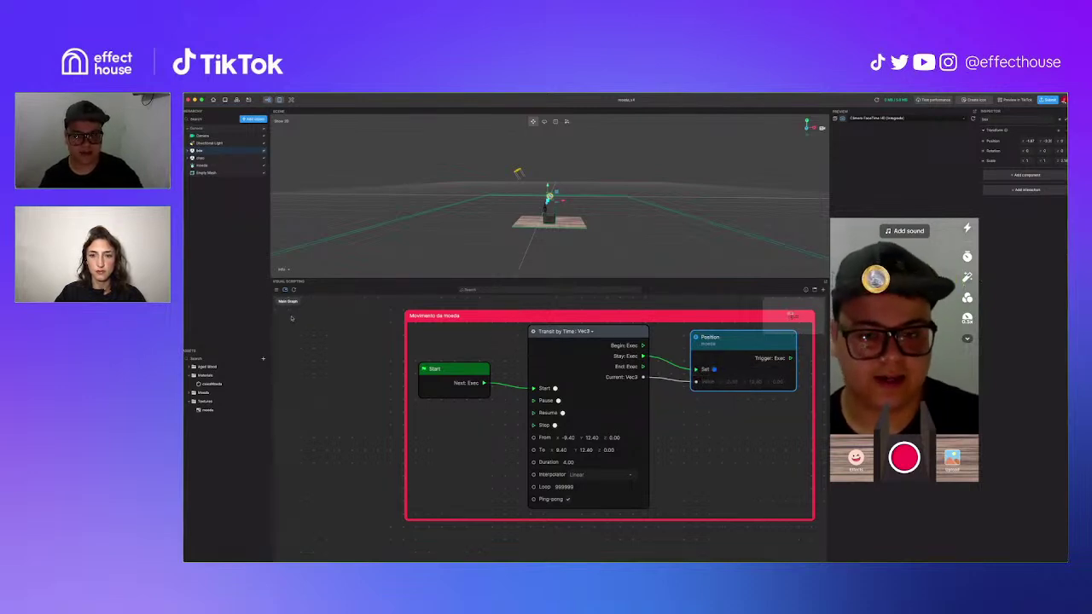
{"action": "scroll", "coordinate": [792, 316], "scroll_direction": "down", "scroll_amount": 5}
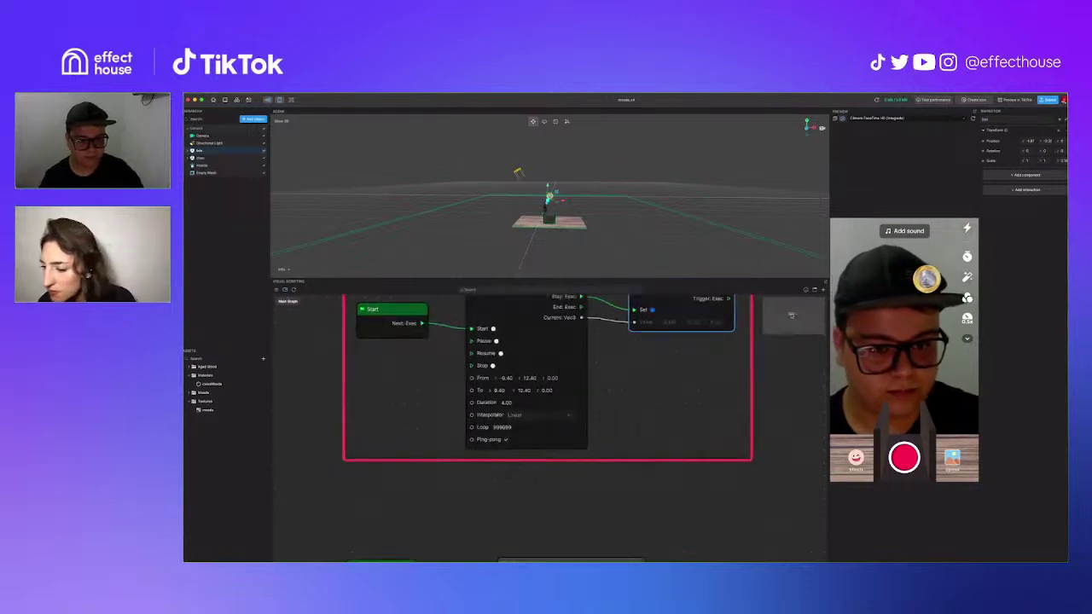
{"action": "scroll", "coordinate": [791, 316], "scroll_direction": "down", "scroll_amount": 5}
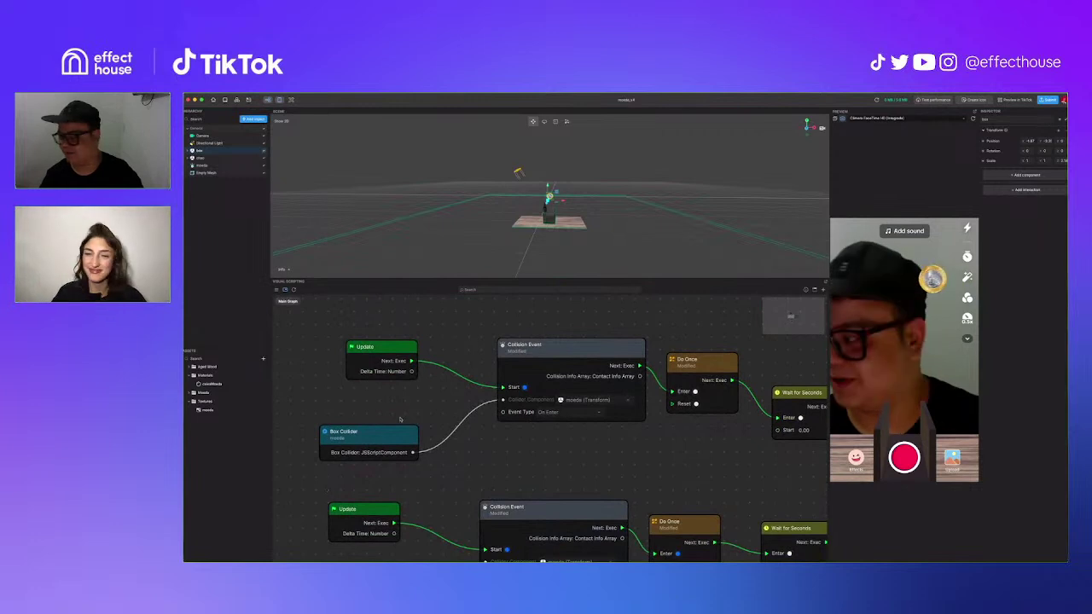
{"action": "left_click_drag", "start_coordinate": [407, 433], "coordinate": [429, 400]}
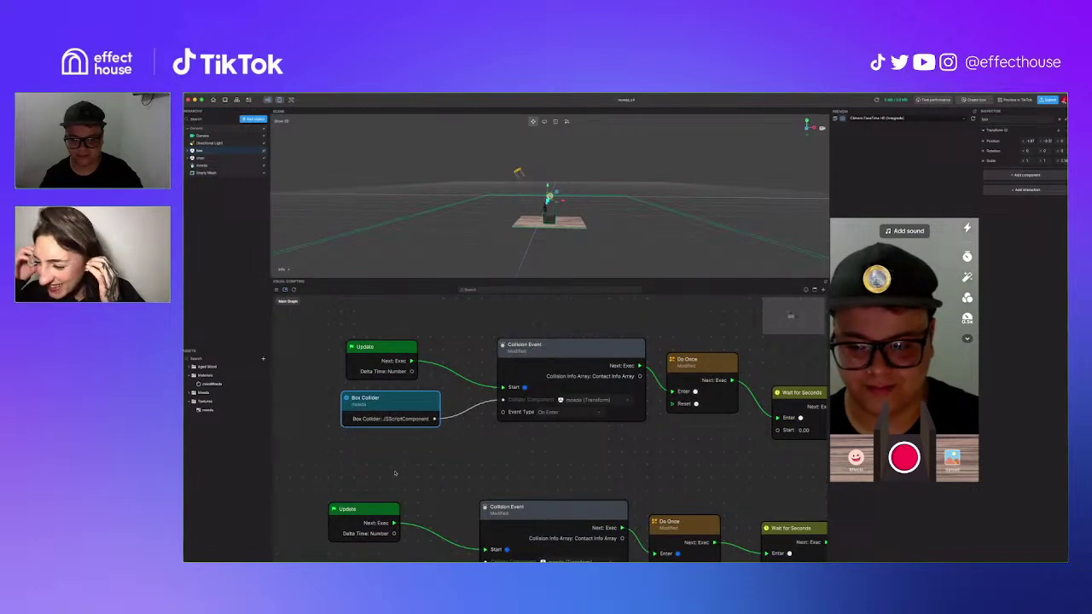
Step: Shift the first collision chain's Update node up, away from Box Collider, and lower it again slightly
{"action": "scroll", "coordinate": [791, 318], "scroll_direction": "down", "scroll_amount": 3}
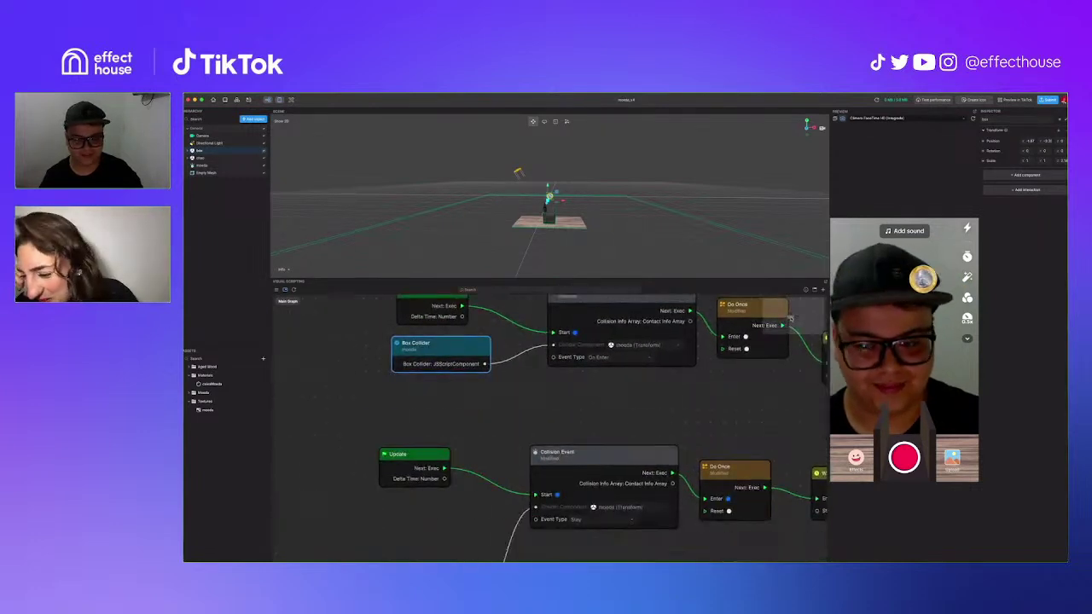
{"action": "scroll", "coordinate": [791, 317], "scroll_direction": "up", "scroll_amount": 3}
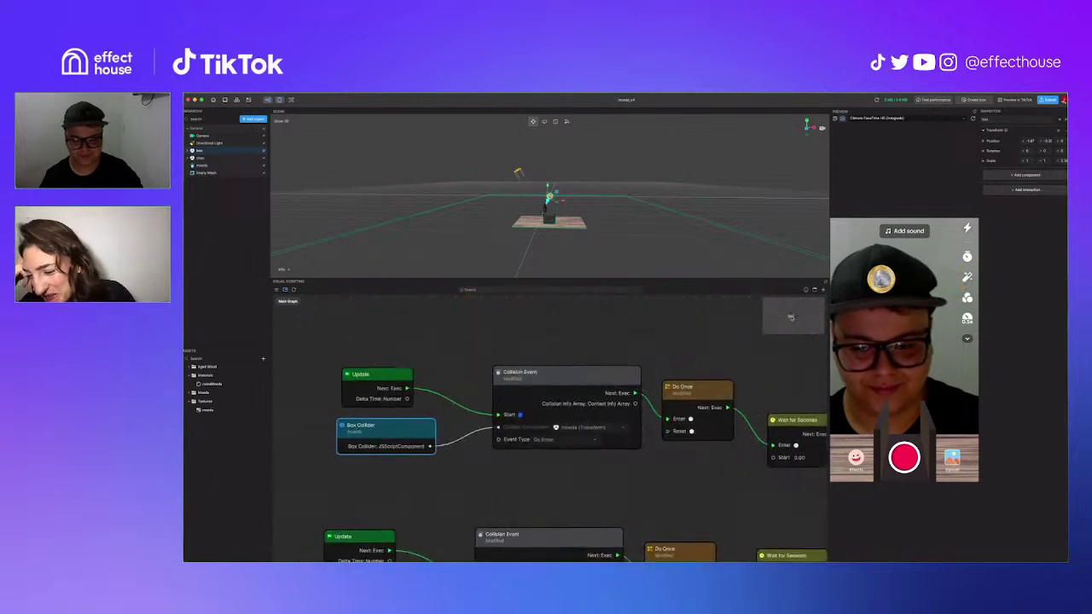
{"action": "scroll", "coordinate": [791, 318], "scroll_direction": "down", "scroll_amount": 2}
{"action": "scroll", "coordinate": [636, 371], "scroll_direction": "down", "scroll_amount": 3}
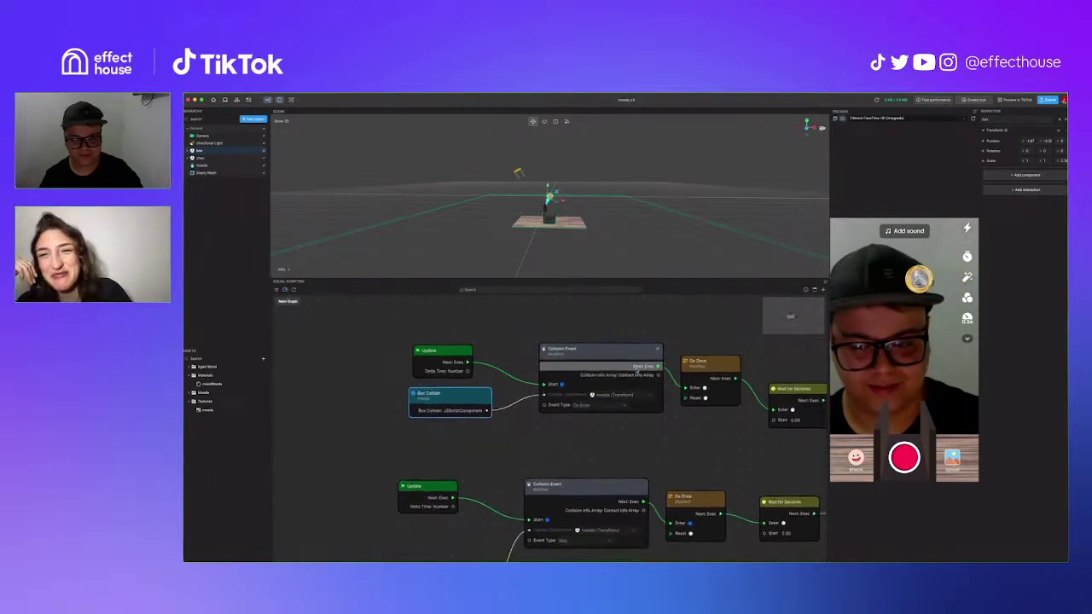
{"action": "scroll", "coordinate": [636, 368], "scroll_direction": "down", "scroll_amount": 3}
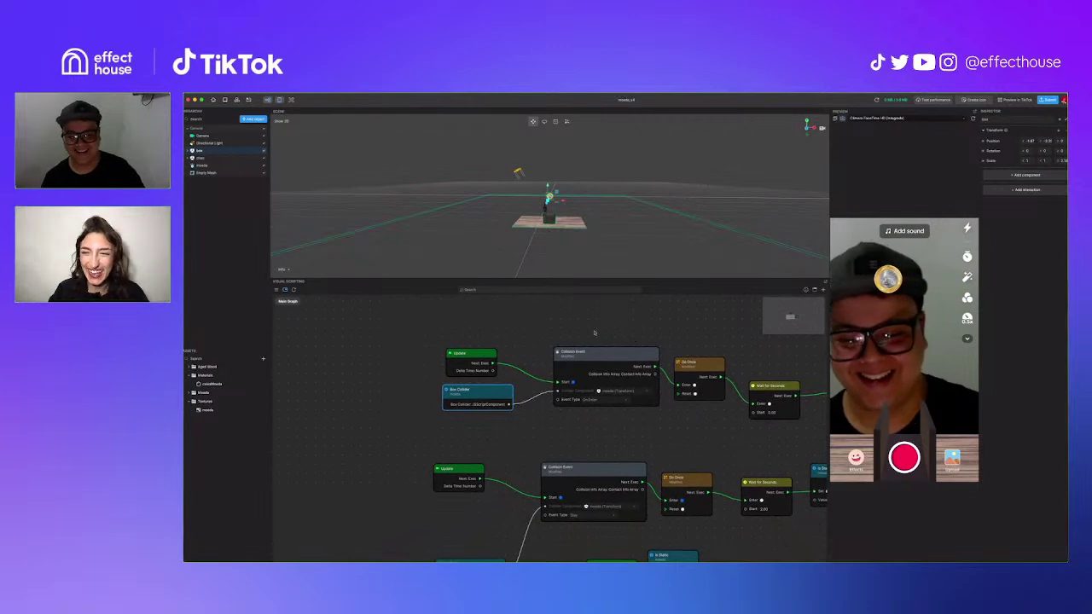
{"action": "left_click_drag", "start_coordinate": [478, 357], "coordinate": [470, 337]}
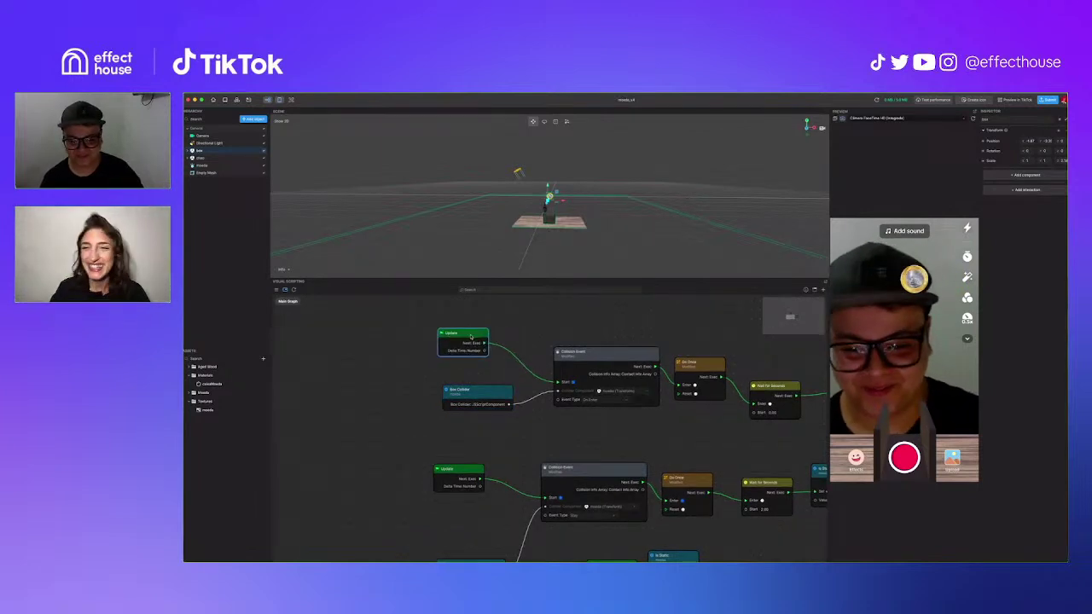
{"action": "scroll", "coordinate": [792, 318], "scroll_direction": "up", "scroll_amount": 3}
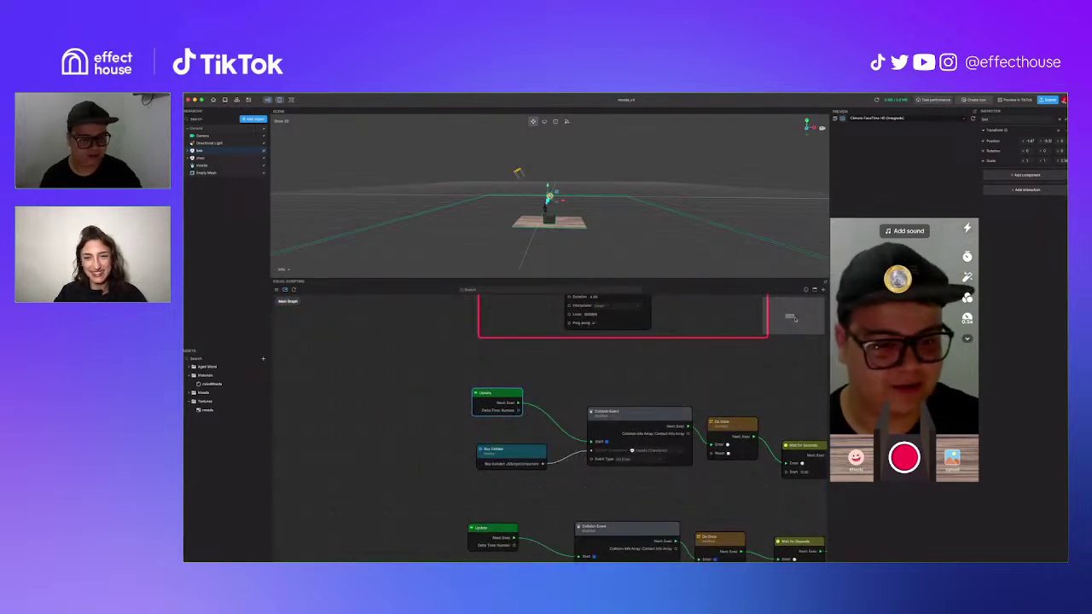
{"action": "scroll", "coordinate": [791, 318], "scroll_direction": "down", "scroll_amount": 3}
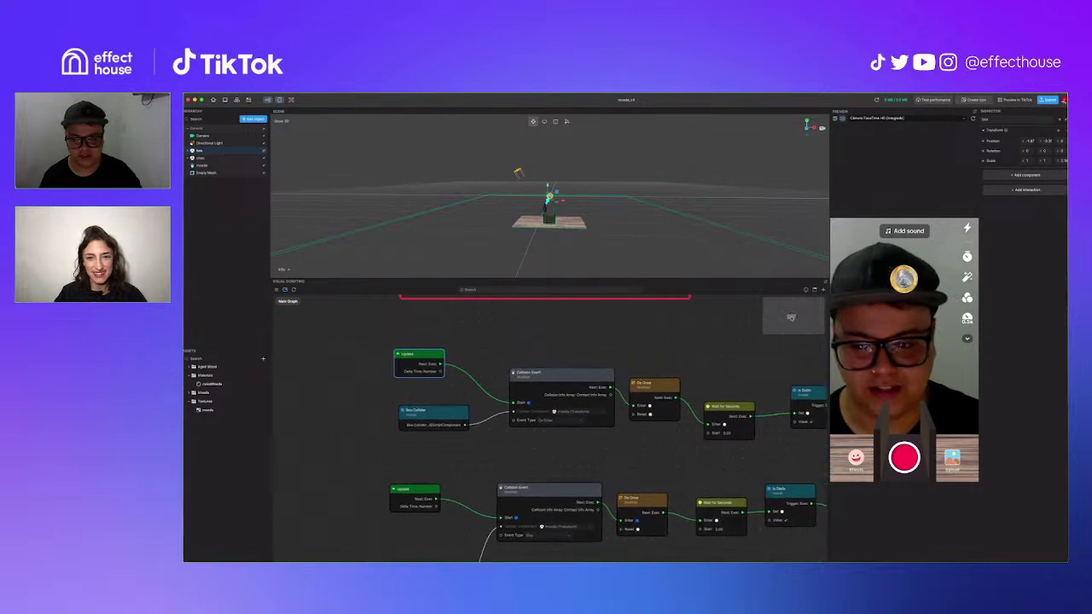
{"action": "scroll", "coordinate": [432, 370], "scroll_direction": "up", "scroll_amount": 2}
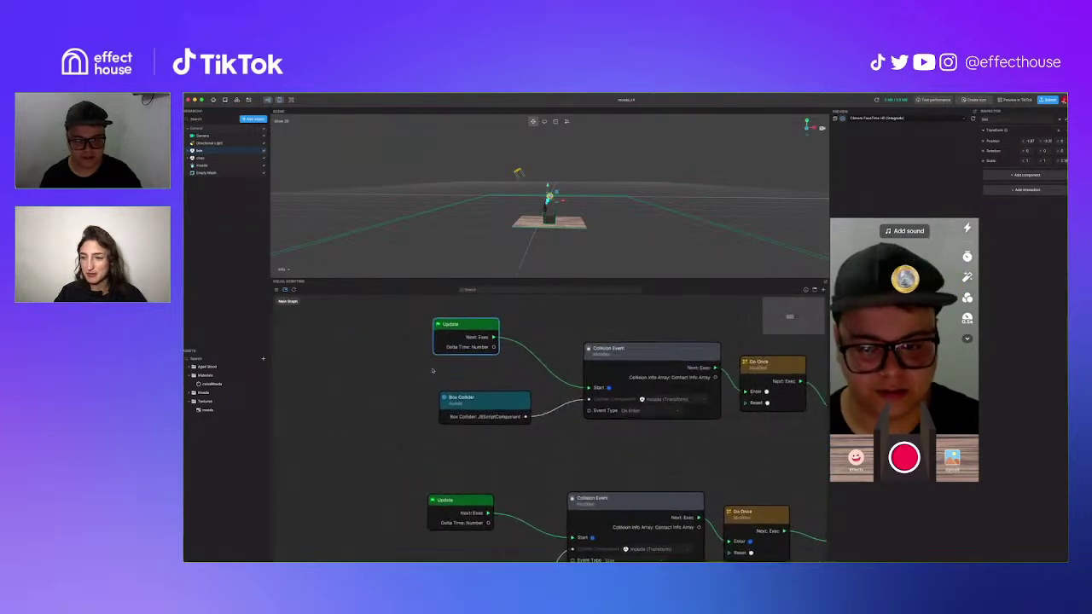
{"action": "left_click_drag", "start_coordinate": [457, 322], "coordinate": [457, 340]}
Step: Show the description of the first collision chain's Update node and close it again
{"action": "left_click", "coordinate": [509, 328]}
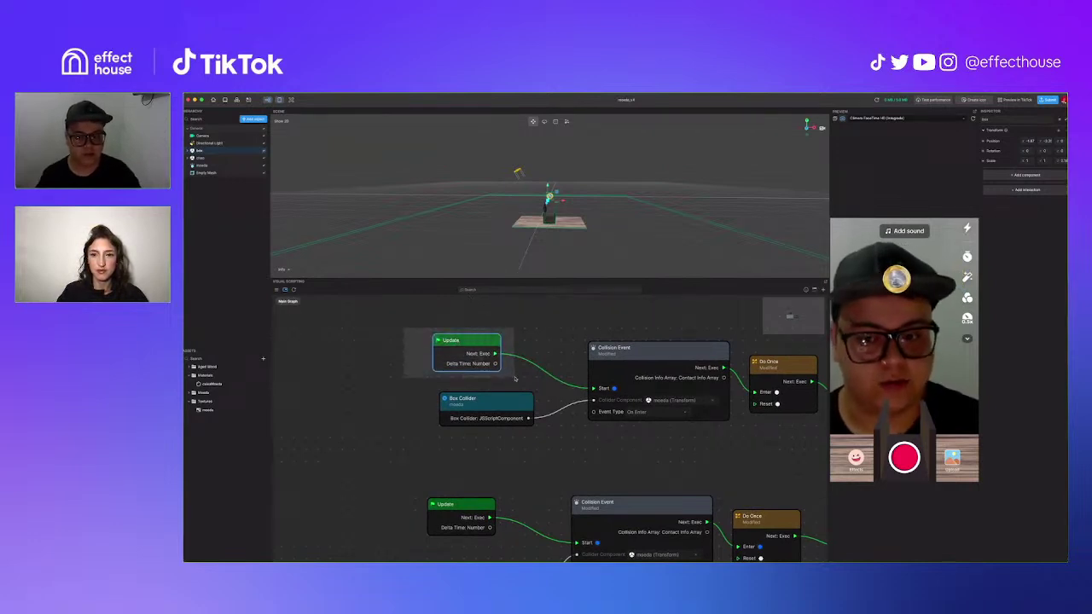
{"action": "left_click", "coordinate": [494, 341]}
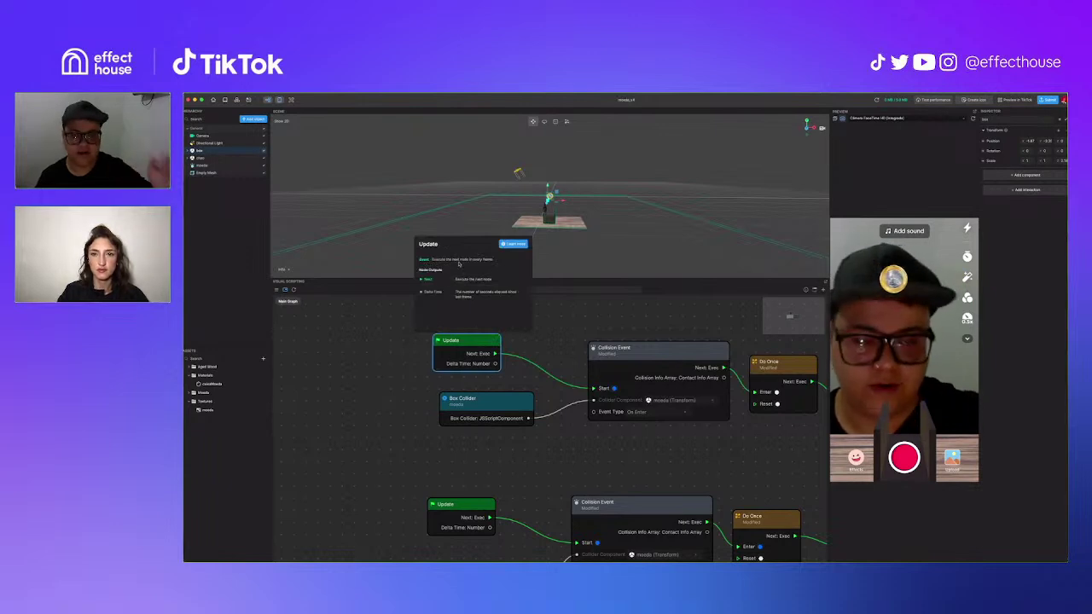
{"action": "left_click", "coordinate": [524, 348]}
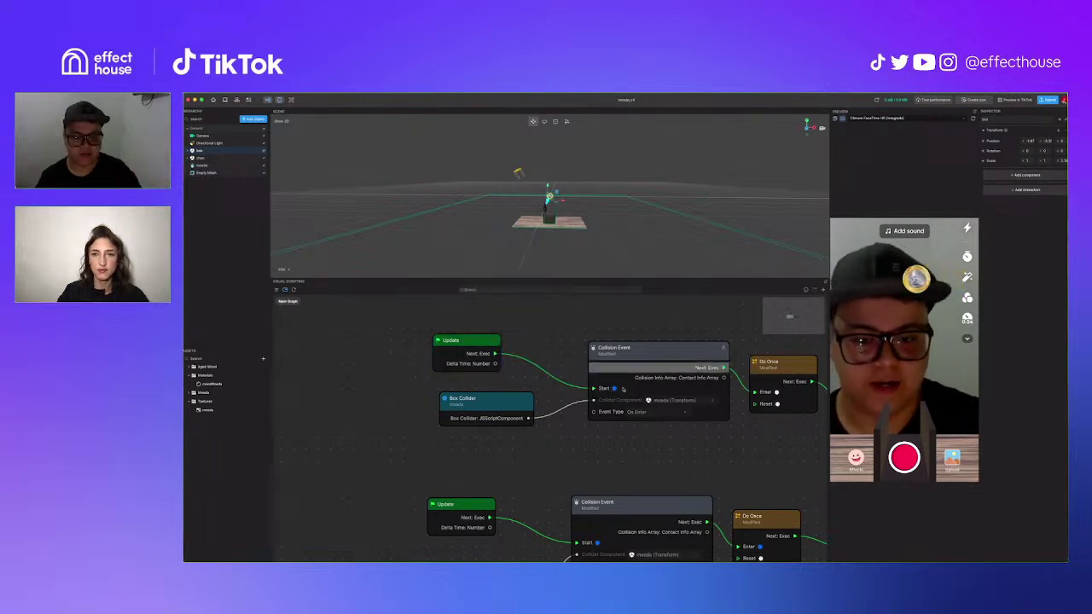
Step: Rearrange the first chain's Box Collider, Collision Event and Update nodes and view the Collision Event's Event Type options
{"action": "left_click_drag", "start_coordinate": [515, 405], "coordinate": [504, 404]}
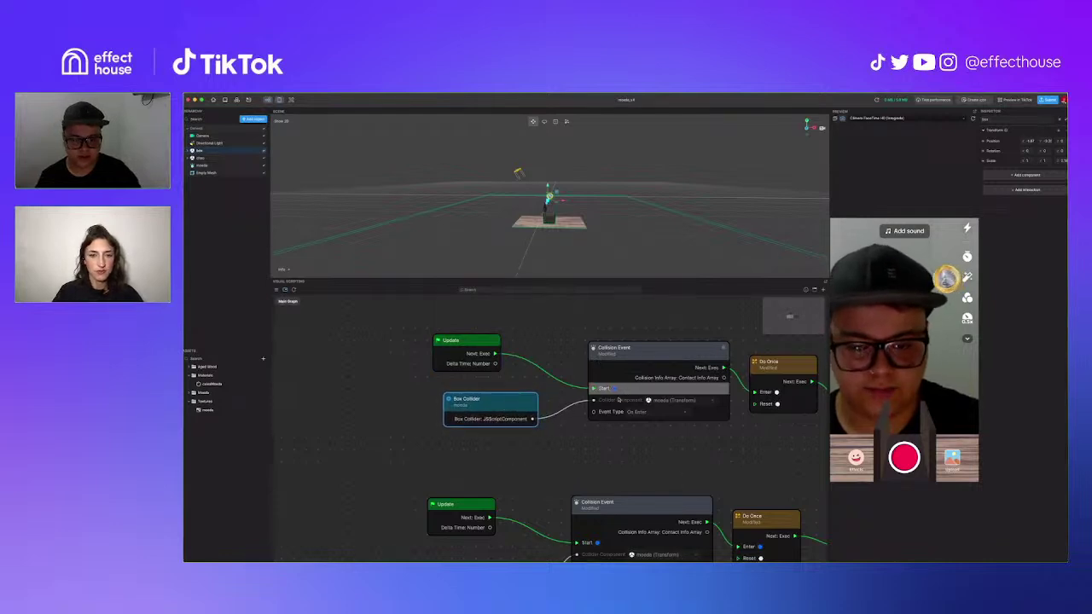
{"action": "left_click_drag", "start_coordinate": [628, 356], "coordinate": [611, 349]}
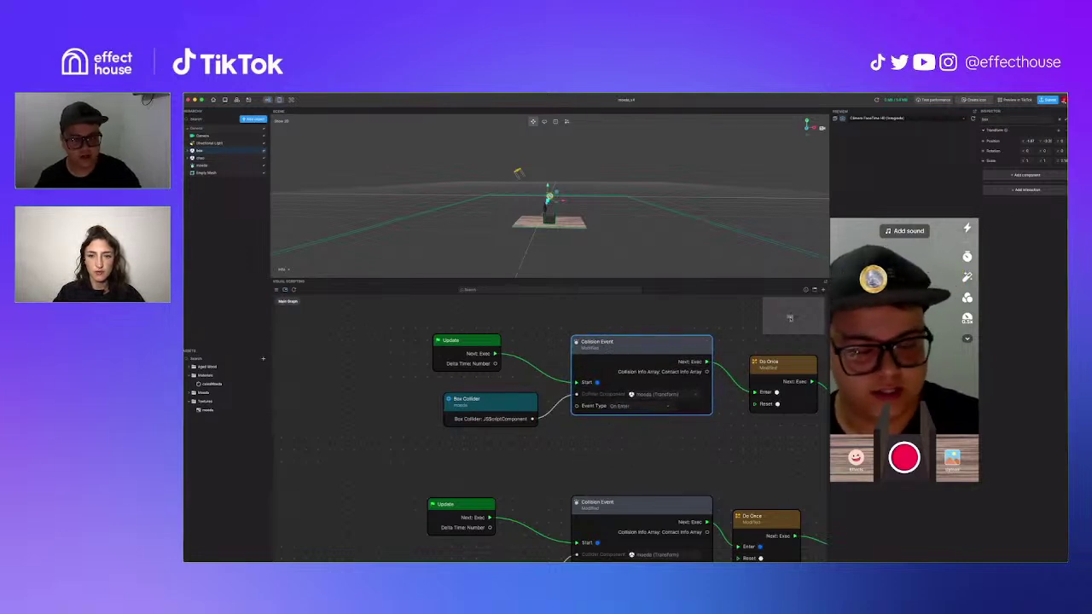
{"action": "left_click_drag", "start_coordinate": [466, 341], "coordinate": [494, 330]}
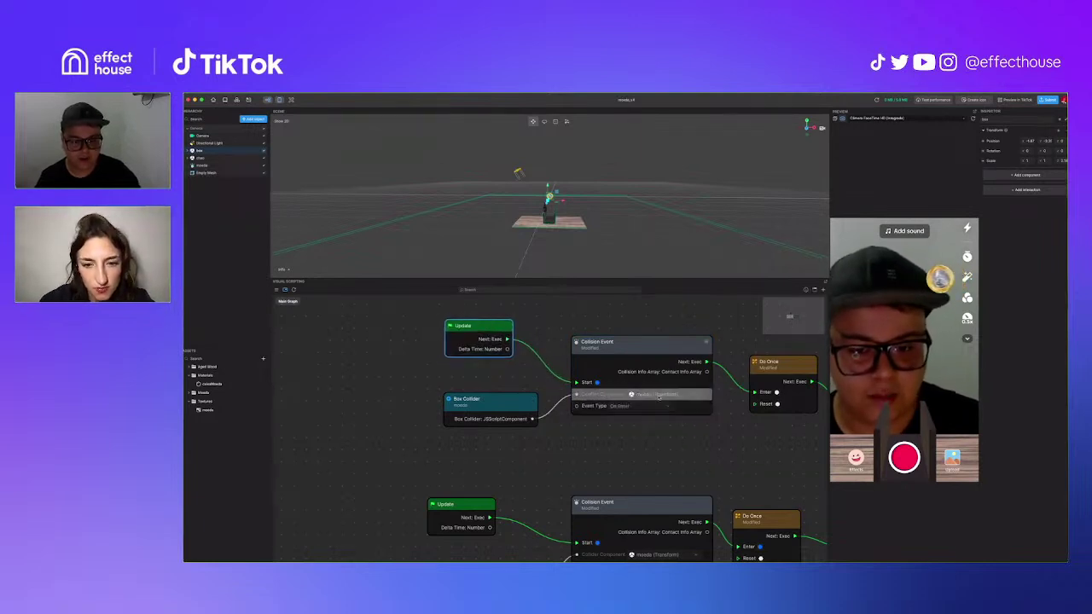
{"action": "left_click", "coordinate": [607, 407]}
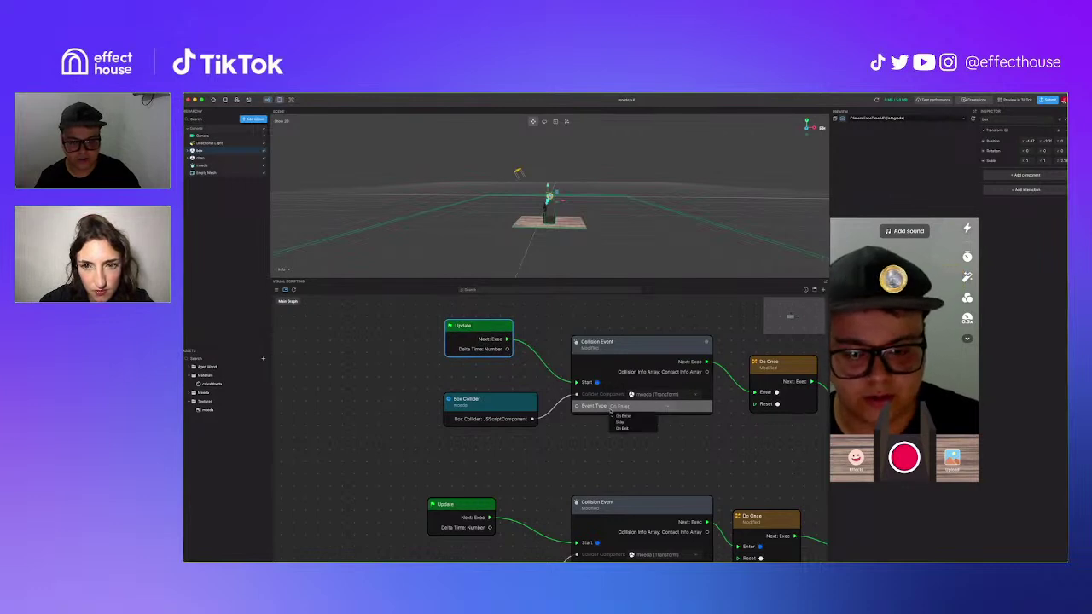
{"action": "left_click", "coordinate": [675, 465]}
Step: Set the first chain's Wait for Seconds node to 2 seconds and move it up beside the Do Once node
{"action": "left_click_drag", "start_coordinate": [789, 319], "coordinate": [793, 317]}
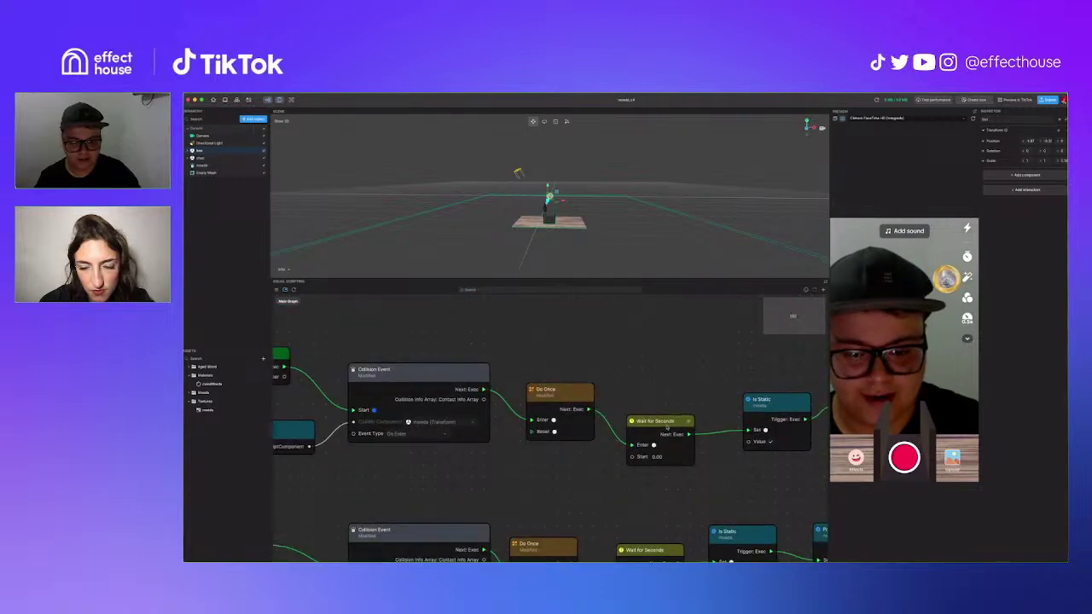
{"action": "left_click", "coordinate": [655, 458]}
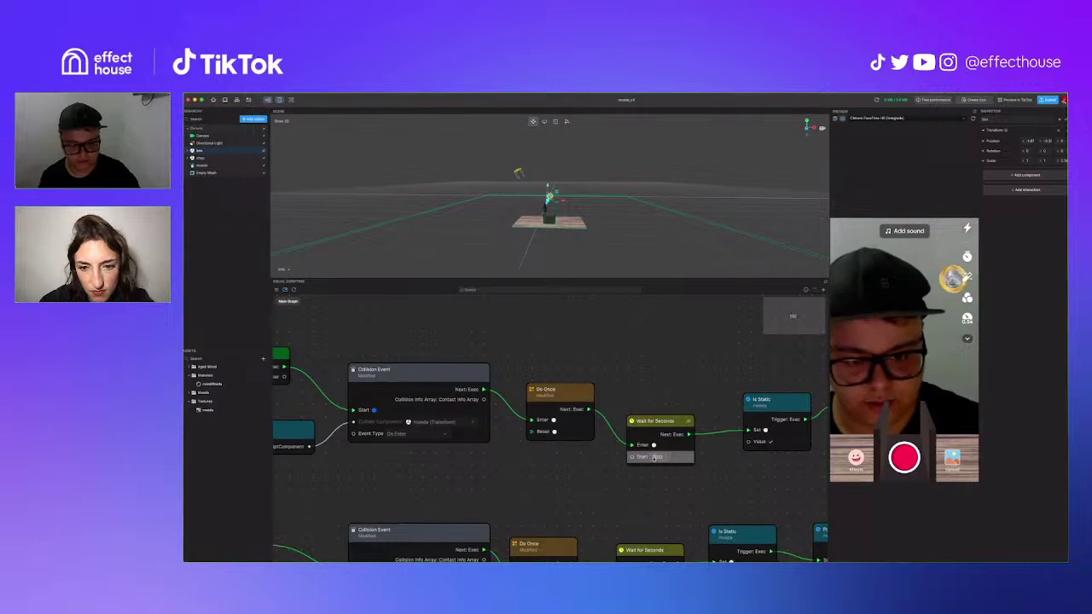
{"action": "type", "text": "2"}
{"action": "key", "text": "Return"}
{"action": "left_click_drag", "start_coordinate": [661, 422], "coordinate": [654, 384]}
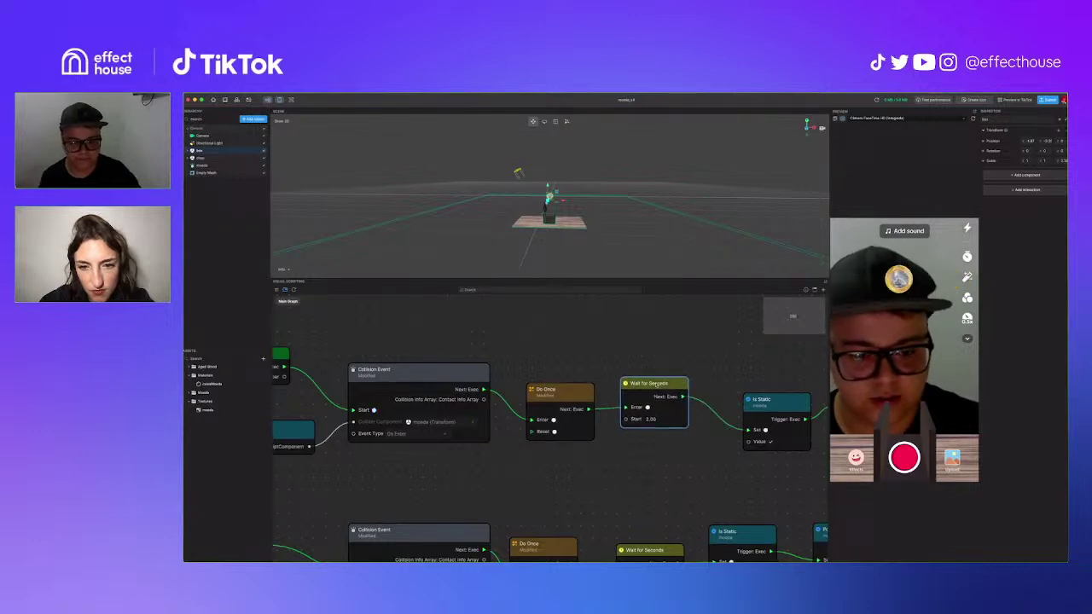
Step: Move the first chain's Is Static node up and closer to the Wait for Seconds node
{"action": "scroll", "coordinate": [794, 318], "scroll_direction": "right", "scroll_amount": 5}
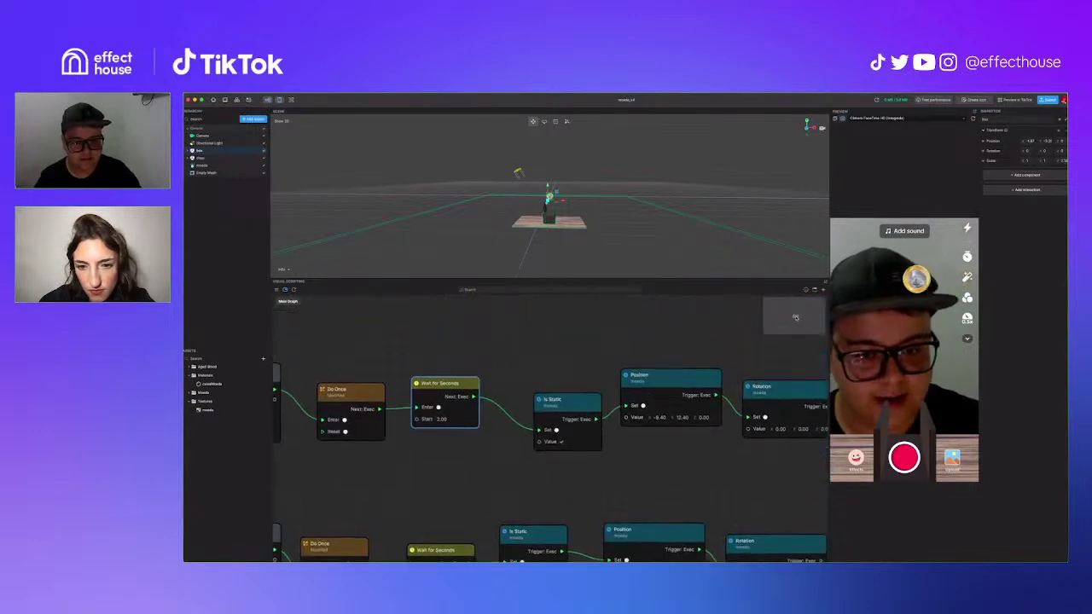
{"action": "left_click_drag", "start_coordinate": [566, 408], "coordinate": [539, 386]}
{"action": "scroll", "coordinate": [539, 386], "scroll_direction": "up", "scroll_amount": 1}
{"action": "scroll", "coordinate": [538, 388], "scroll_direction": "down", "scroll_amount": 2}
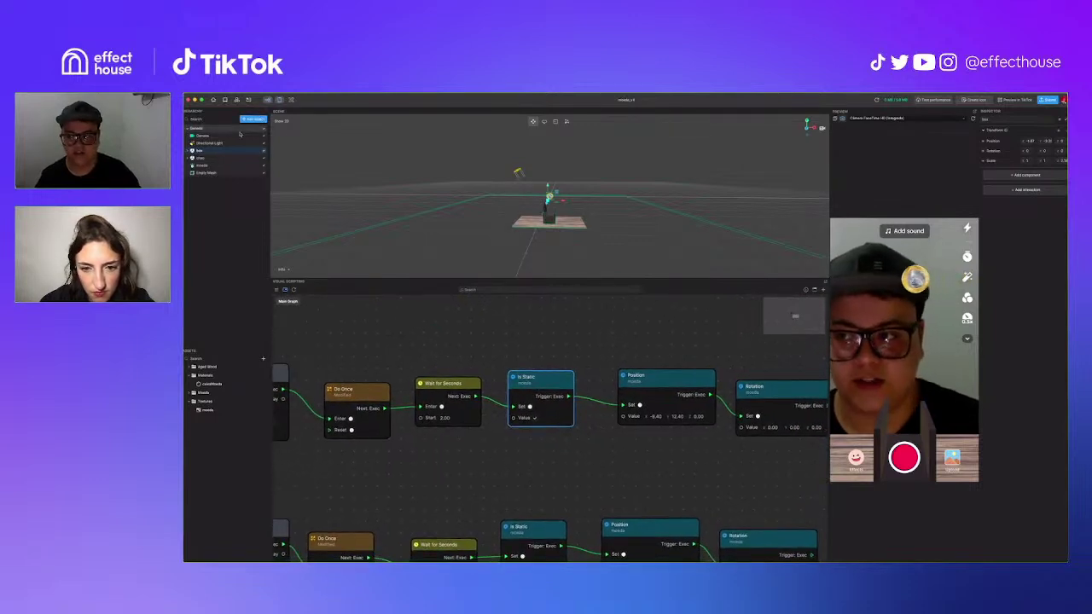
Step: Select the moeda object and view its Rigid Body properties, including Is Static
{"action": "scroll", "coordinate": [512, 375], "scroll_direction": "up", "scroll_amount": 2}
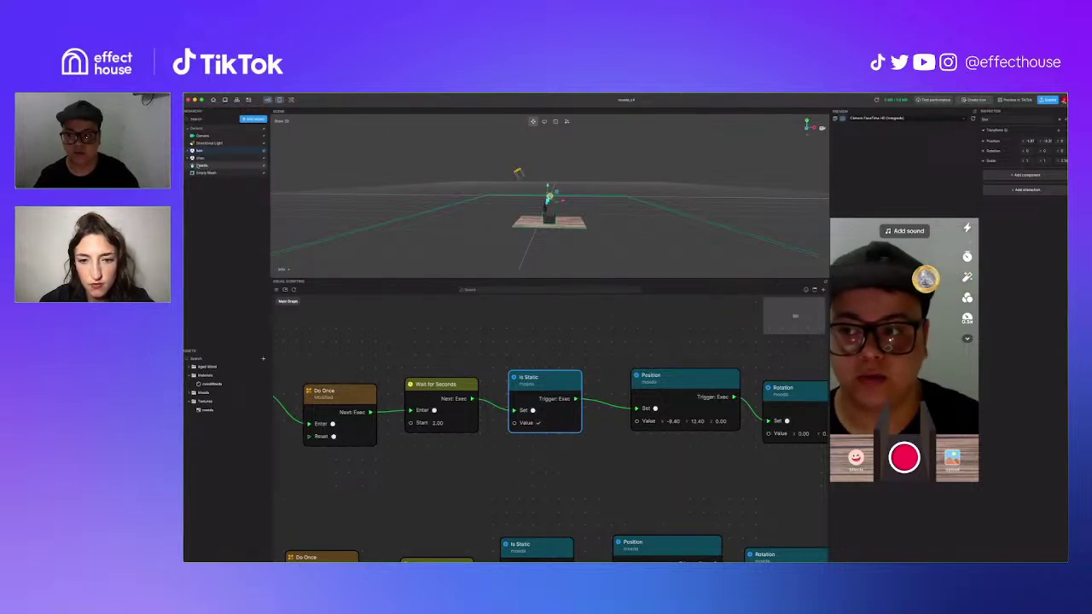
{"action": "left_click", "coordinate": [202, 166]}
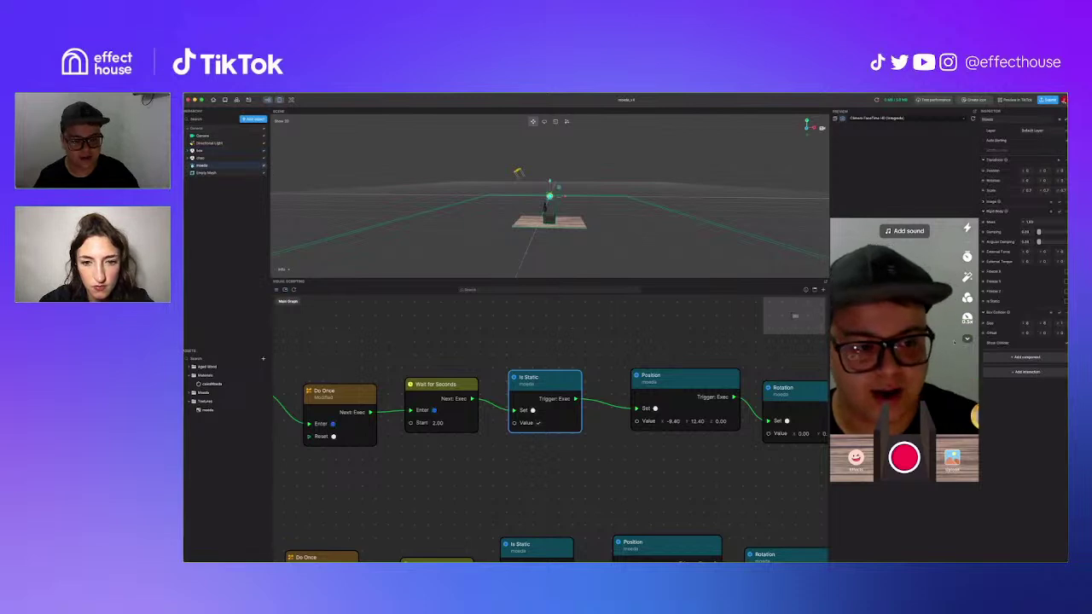
{"action": "left_click", "coordinate": [551, 345]}
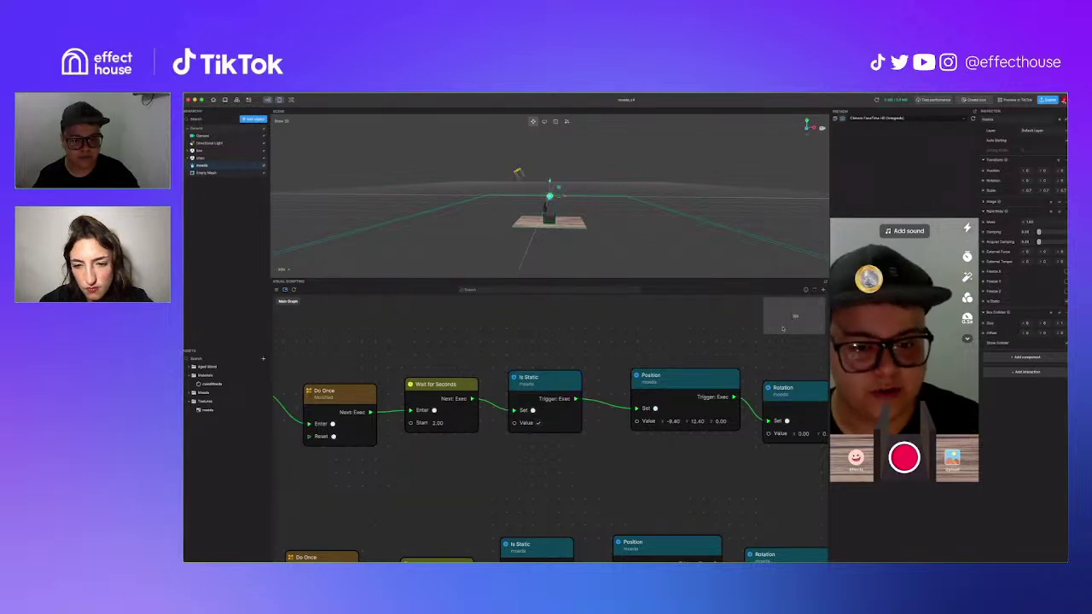
Step: Examine both collision chains, from the Position and Rotation nodes back to the Update and Box Collider nodes
{"action": "scroll", "coordinate": [657, 399], "scroll_direction": "down", "scroll_amount": 2}
{"action": "scroll", "coordinate": [658, 400], "scroll_direction": "up", "scroll_amount": 2}
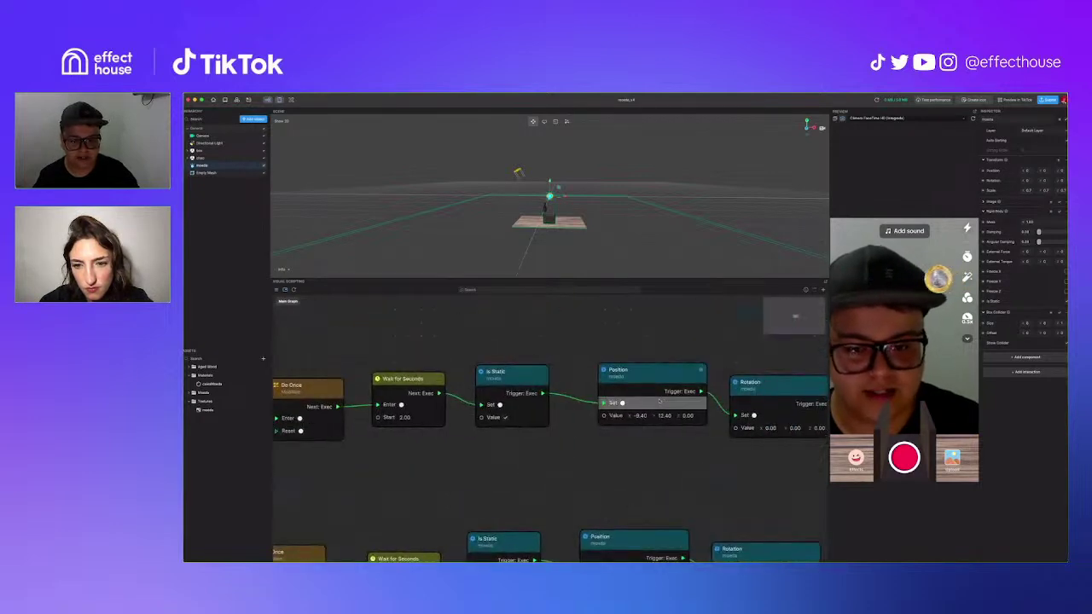
{"action": "left_click_drag", "start_coordinate": [799, 319], "coordinate": [796, 319]}
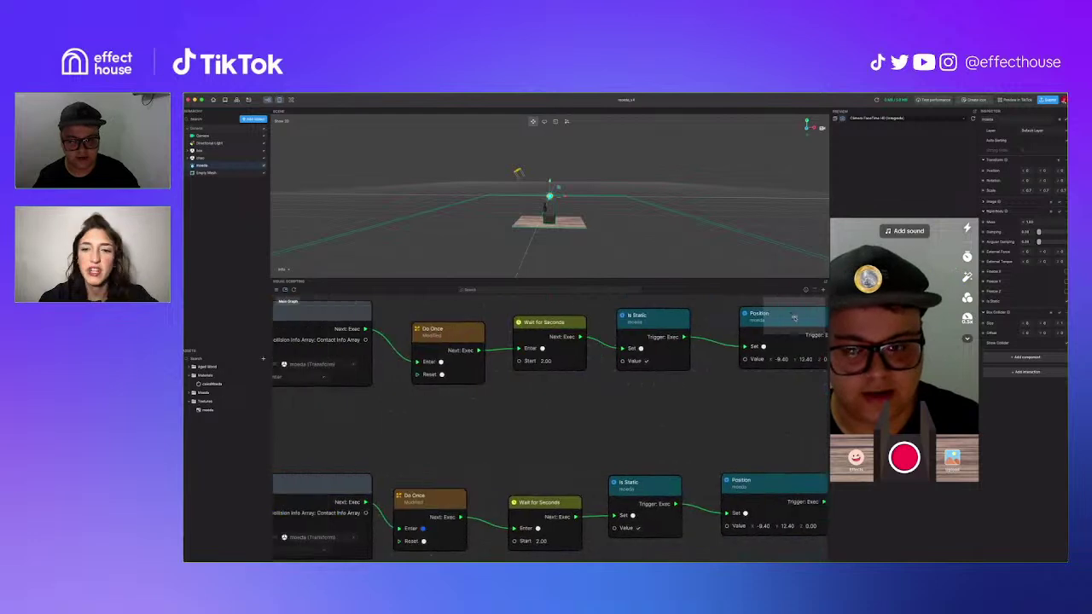
{"action": "scroll", "coordinate": [412, 342], "scroll_direction": "down", "scroll_amount": 2}
{"action": "scroll", "coordinate": [410, 342], "scroll_direction": "down", "scroll_amount": 1}
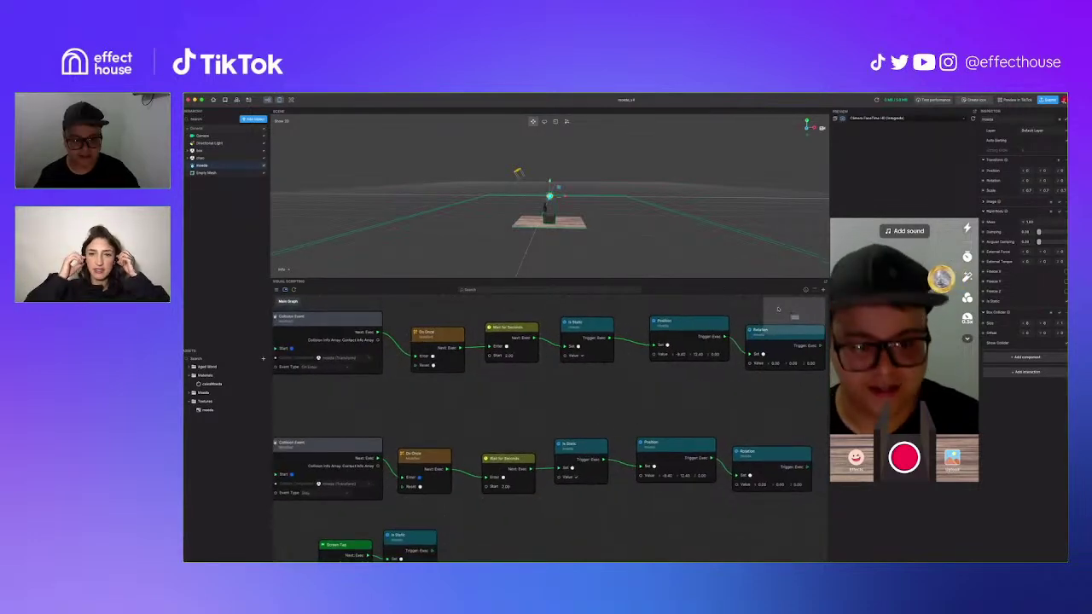
{"action": "left_click_drag", "start_coordinate": [795, 318], "coordinate": [792, 318]}
{"action": "scroll", "coordinate": [792, 318], "scroll_direction": "up", "scroll_amount": 3}
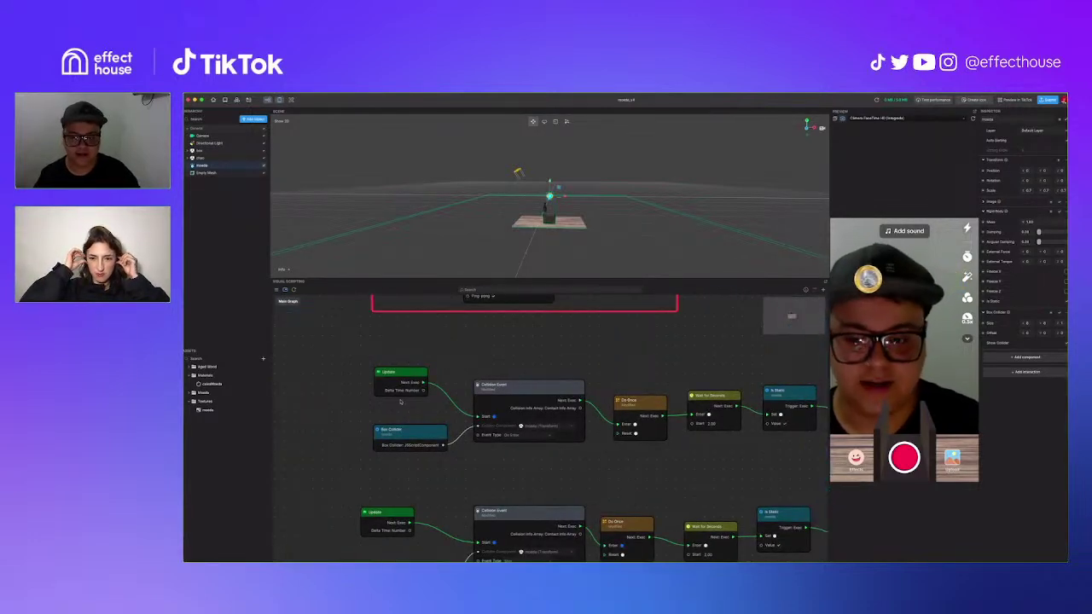
{"action": "scroll", "coordinate": [400, 402], "scroll_direction": "up", "scroll_amount": 3}
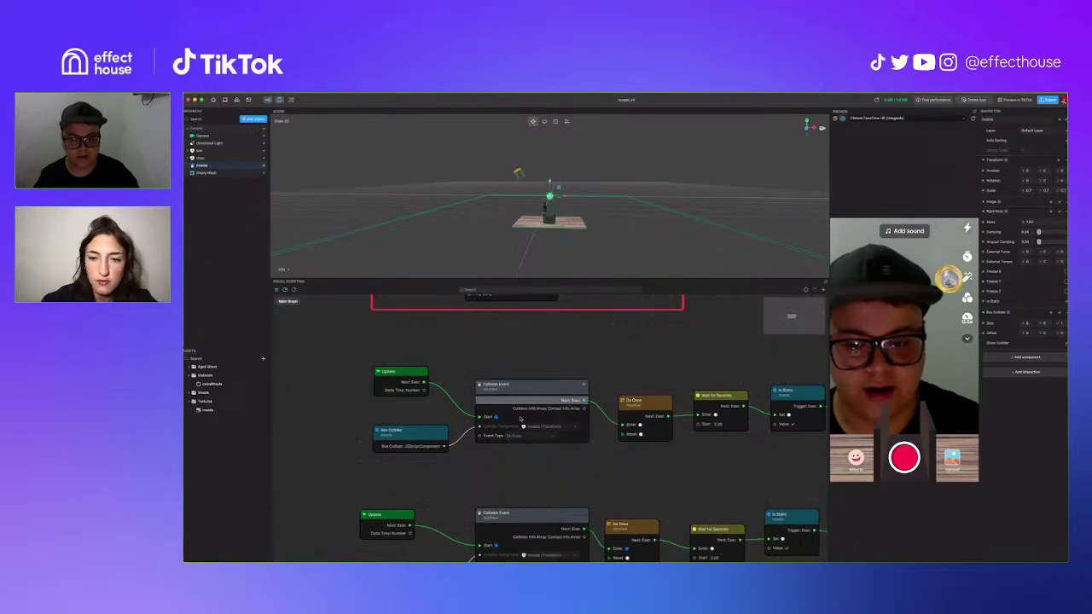
Step: Shift the first chain's Collision Event and Wait for Seconds nodes slightly up and review the Is Static and Position nodes following them
{"action": "left_click_drag", "start_coordinate": [520, 418], "coordinate": [523, 414]}
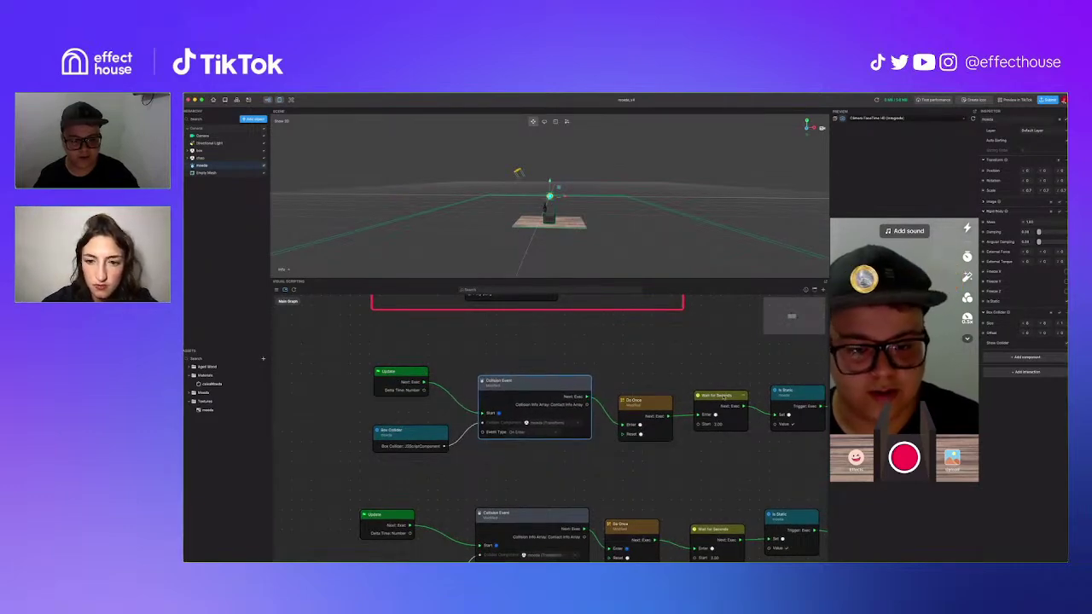
{"action": "left_click_drag", "start_coordinate": [724, 397], "coordinate": [718, 385]}
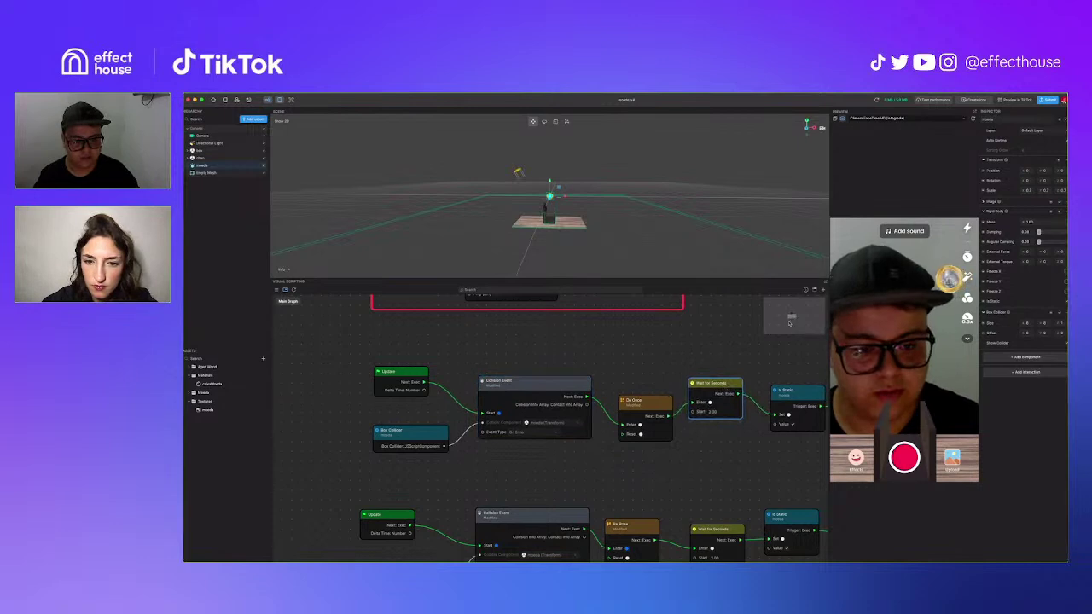
{"action": "scroll", "coordinate": [789, 323], "scroll_direction": "down", "scroll_amount": 2}
{"action": "scroll", "coordinate": [792, 320], "scroll_direction": "right", "scroll_amount": 4}
{"action": "scroll", "coordinate": [792, 319], "scroll_direction": "up", "scroll_amount": 2}
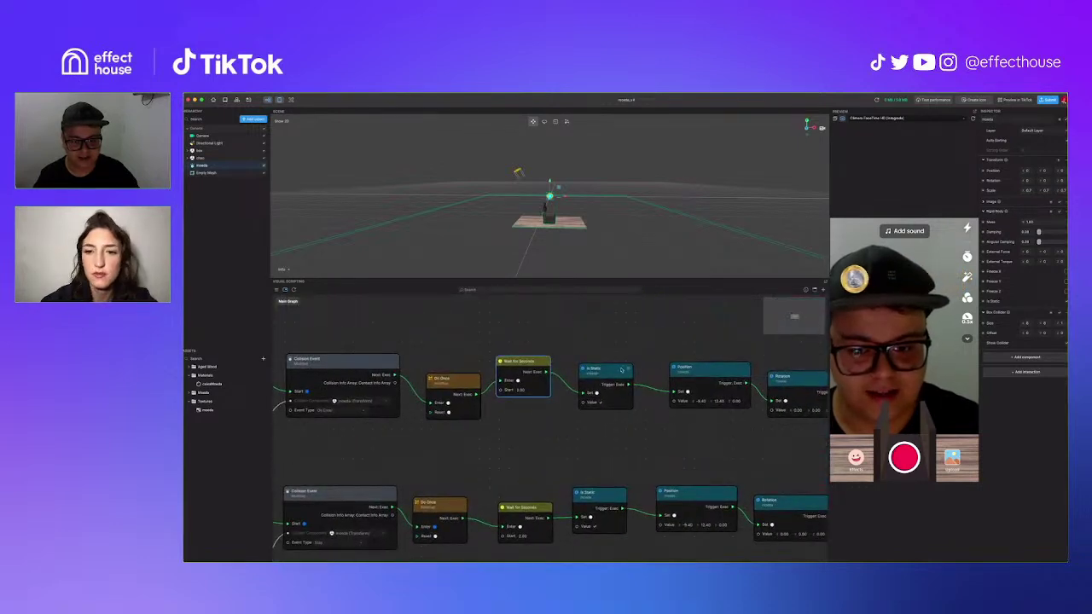
Step: Move the first chain's Position and Rotation nodes up and closer to its Is Static node
{"action": "left_click", "coordinate": [622, 370]}
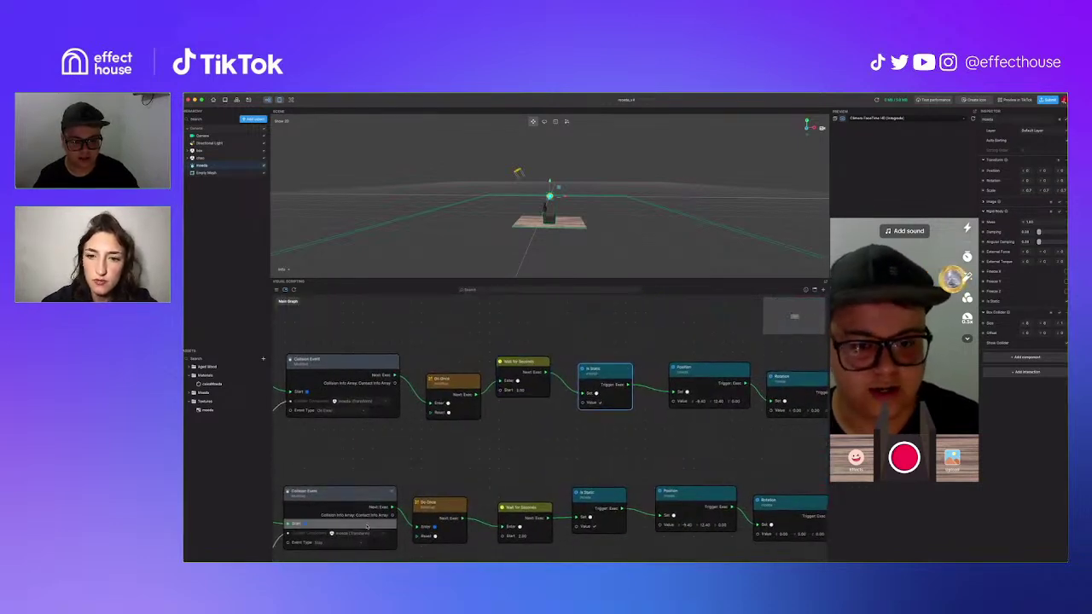
{"action": "scroll", "coordinate": [365, 525], "scroll_direction": "down", "scroll_amount": 1}
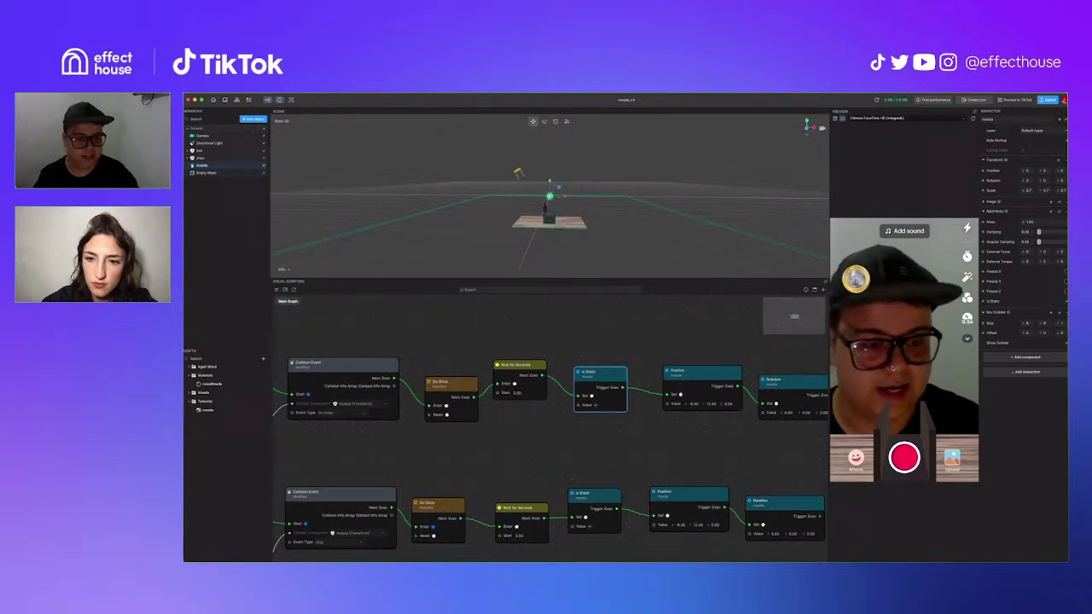
{"action": "left_click_drag", "start_coordinate": [681, 340], "coordinate": [761, 371]}
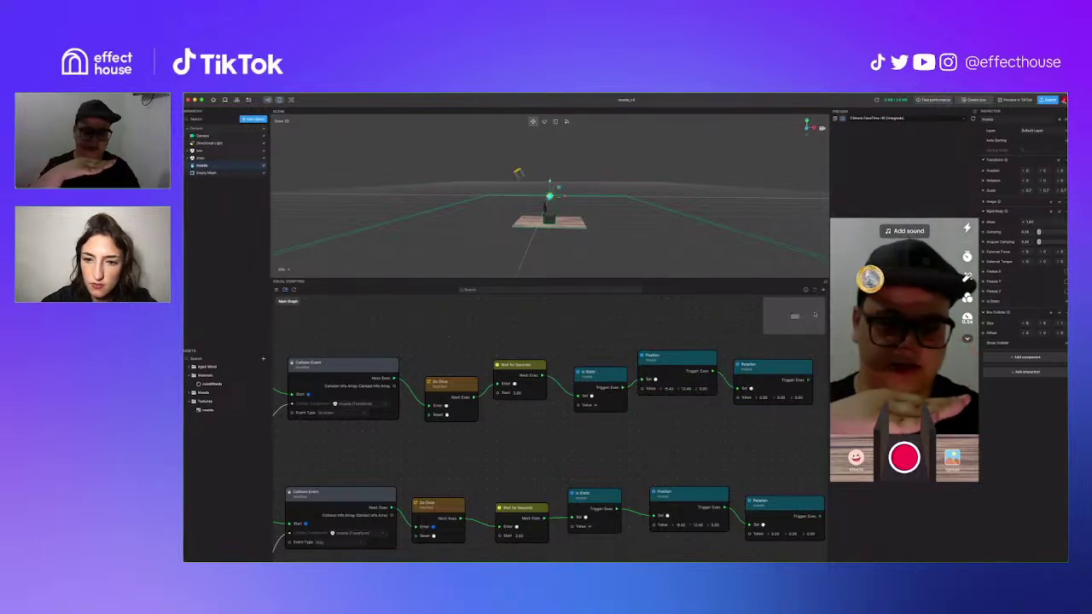
{"action": "left_click_drag", "start_coordinate": [773, 370], "coordinate": [762, 357]}
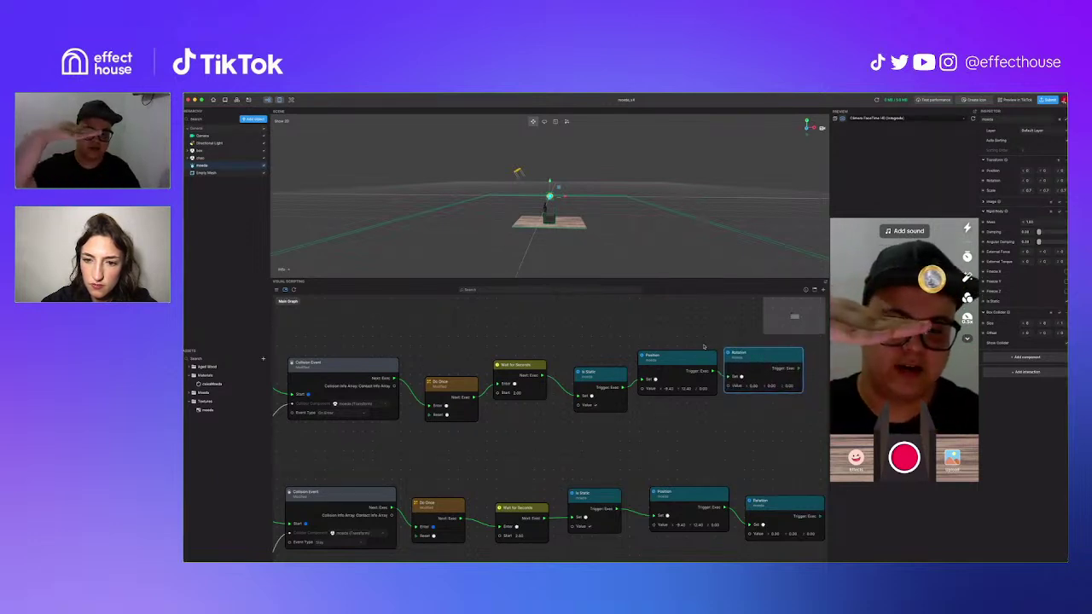
Step: Test the restarted preview with the first chain's Rotation node deleted, and undo the deletion
{"action": "key", "text": "BackSpace"}
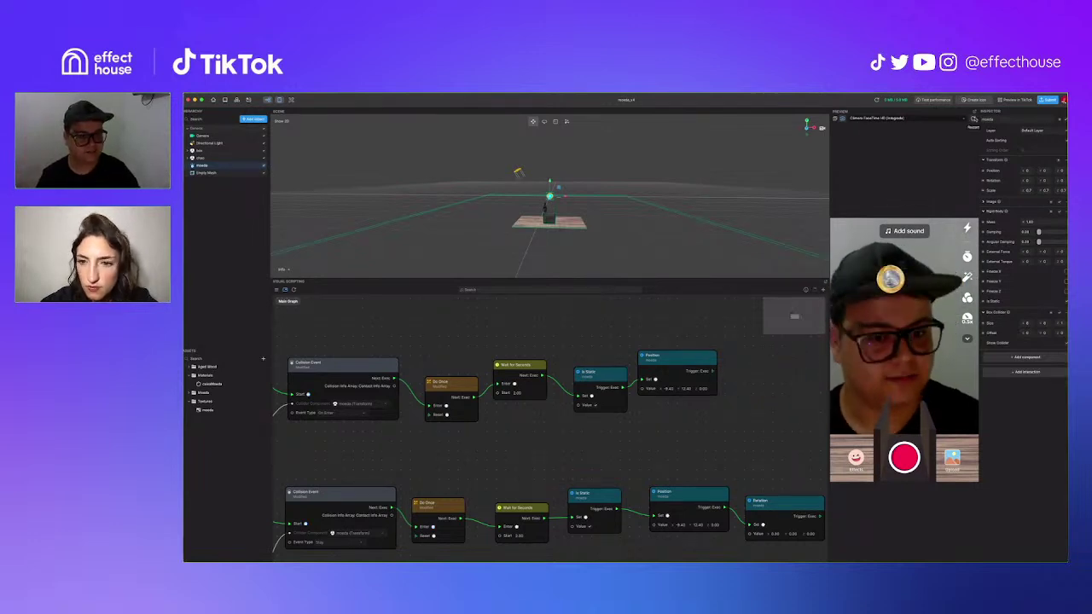
{"action": "left_click_drag", "start_coordinate": [736, 353], "coordinate": [821, 393]}
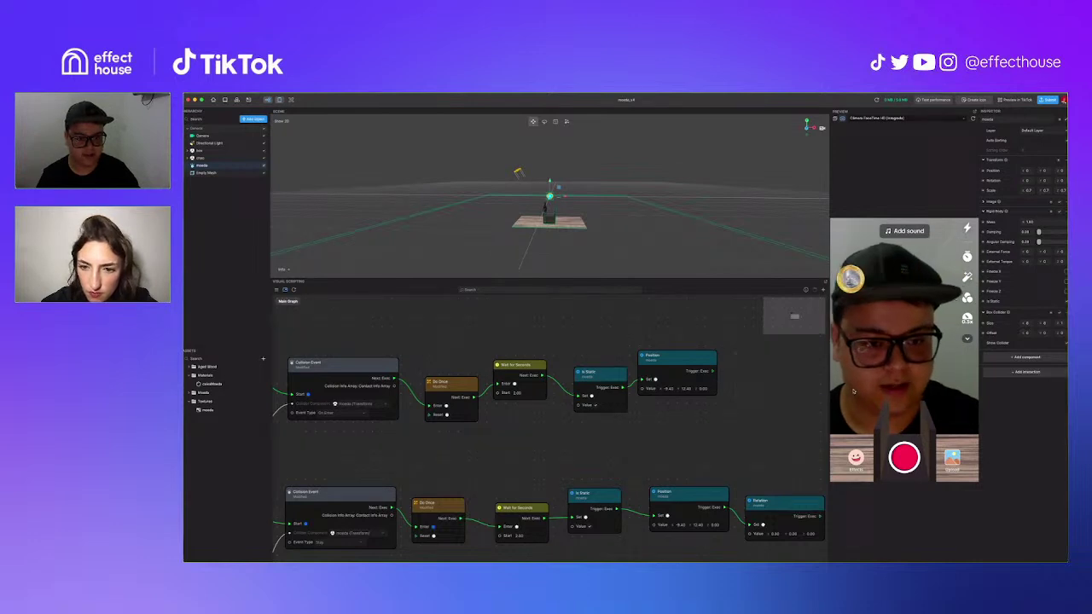
{"action": "left_click", "coordinate": [973, 119]}
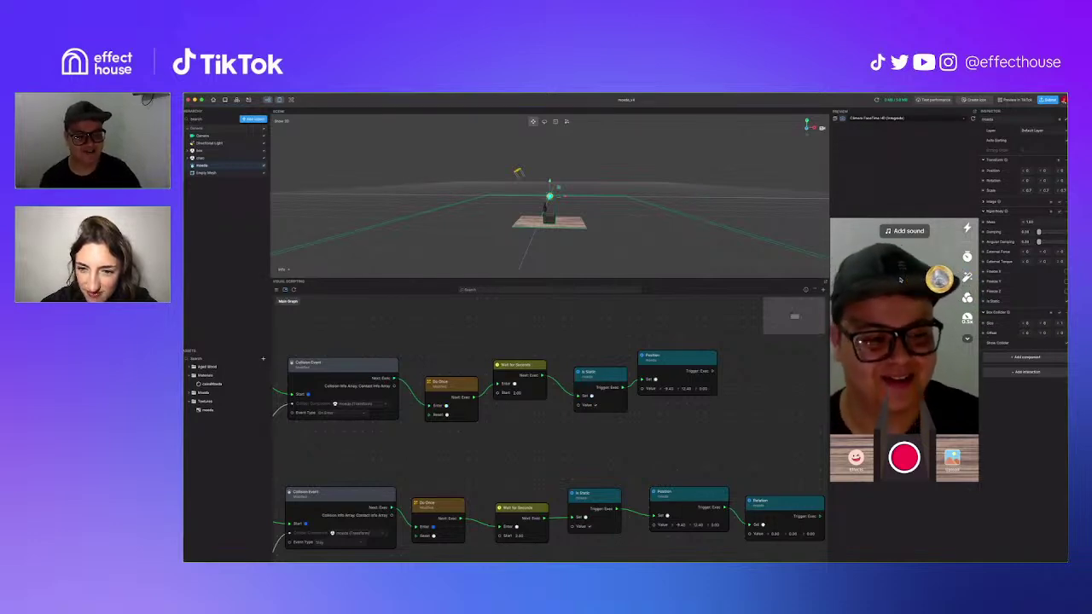
{"action": "key", "text": "super+z"}
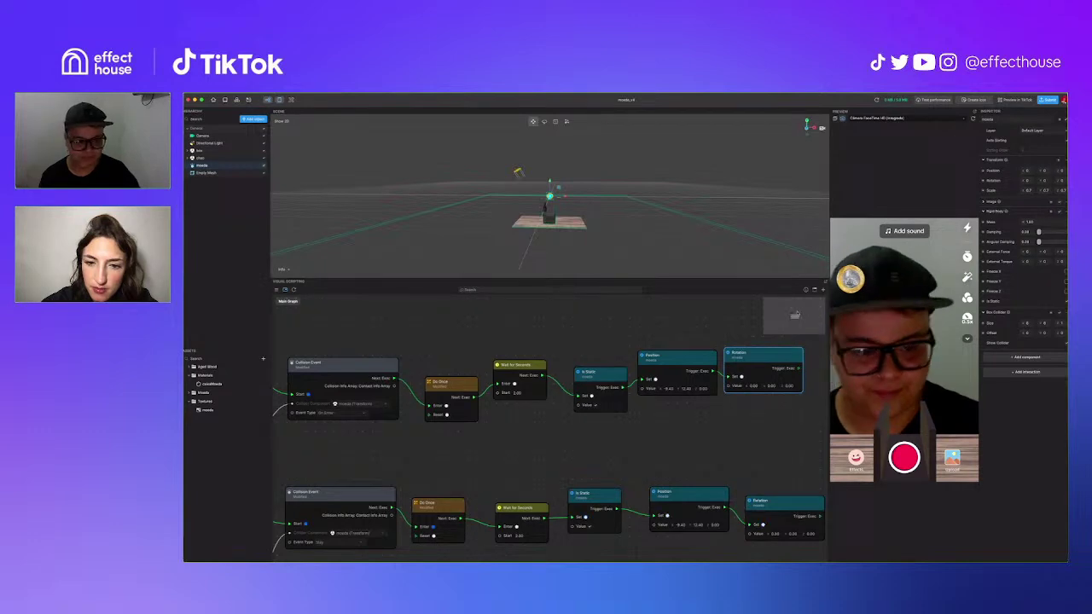
Step: Move the second chain's Box Collider and Update nodes up, beside its Collision Event node
{"action": "left_click_drag", "start_coordinate": [796, 314], "coordinate": [792, 319]}
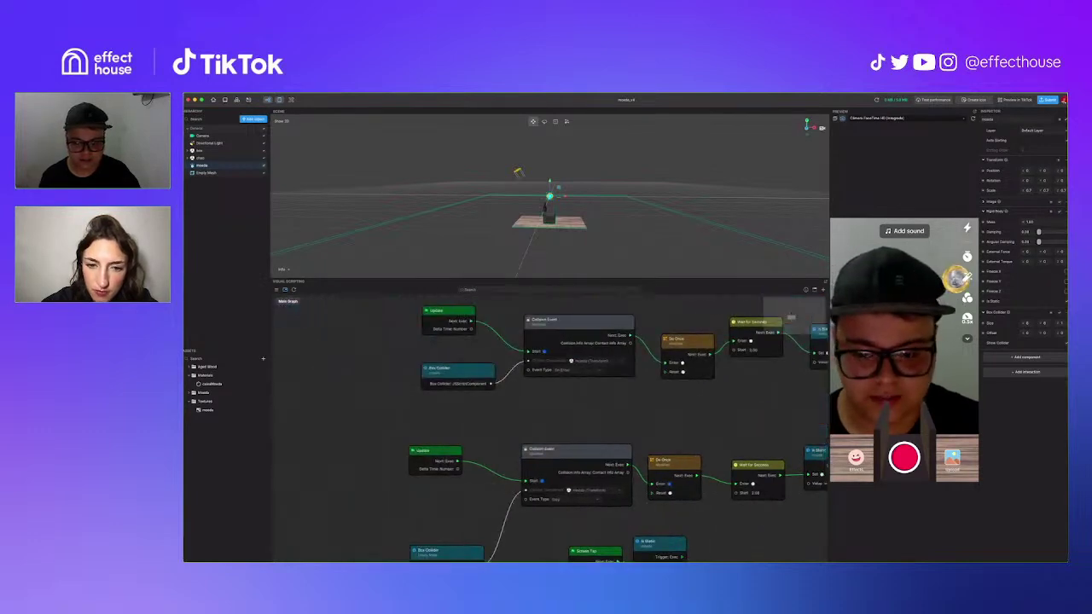
{"action": "left_click_drag", "start_coordinate": [465, 551], "coordinate": [461, 503]}
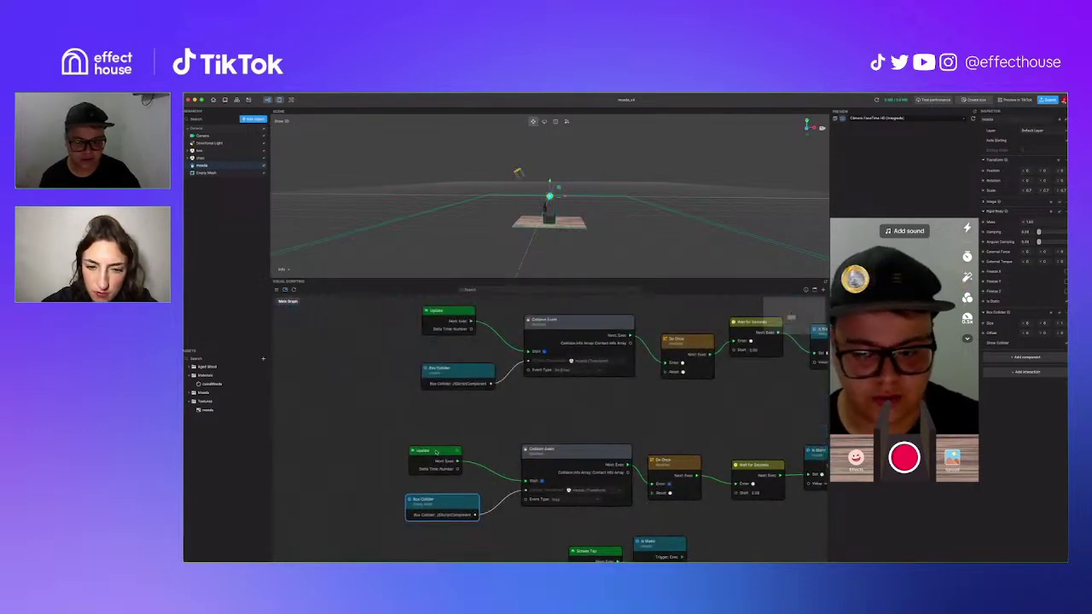
{"action": "left_click_drag", "start_coordinate": [436, 452], "coordinate": [435, 445]}
{"action": "left_click", "coordinate": [504, 459]}
{"action": "scroll", "coordinate": [551, 488], "scroll_direction": "up", "scroll_amount": 1}
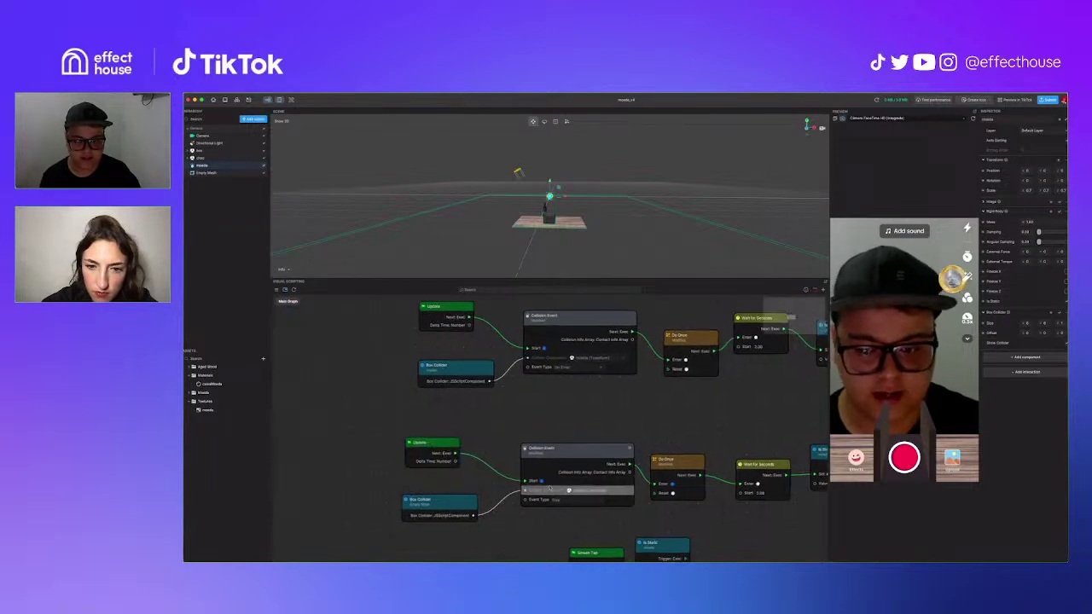
{"action": "scroll", "coordinate": [551, 488], "scroll_direction": "up", "scroll_amount": 1}
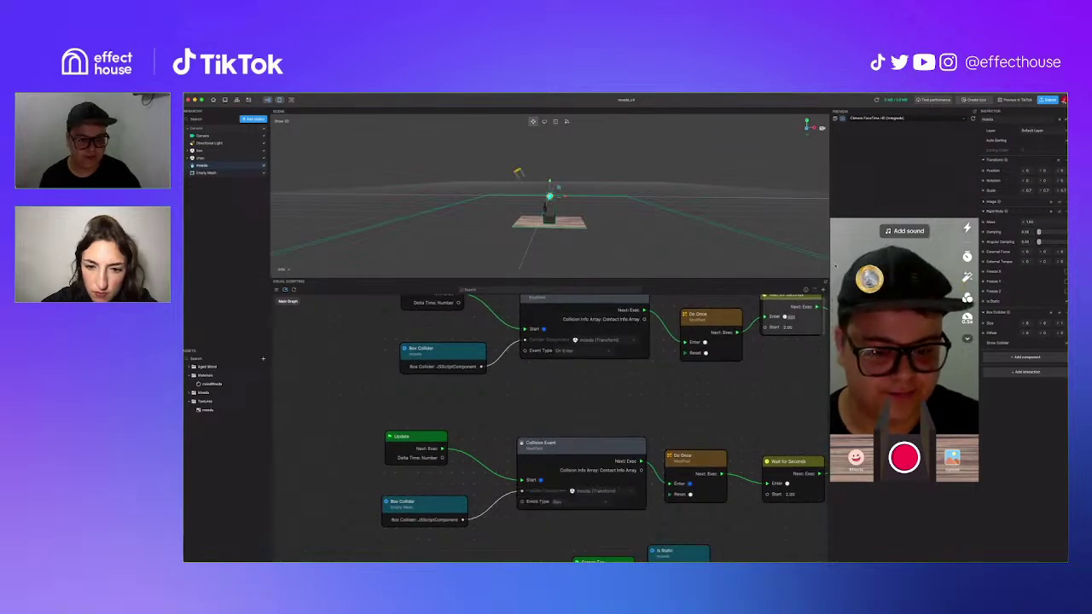
Step: Raise the second chain's Do Once and Wait for Seconds nodes so they sit side by side after the Collision Event node
{"action": "scroll", "coordinate": [791, 316], "scroll_direction": "right", "scroll_amount": 6}
{"action": "scroll", "coordinate": [791, 317], "scroll_direction": "down", "scroll_amount": 2}
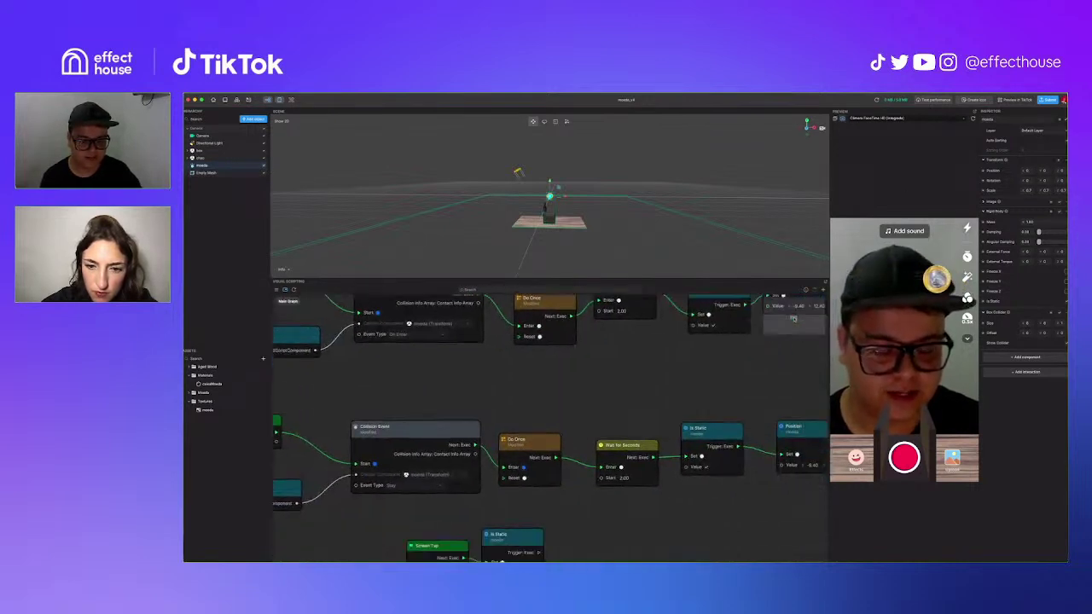
{"action": "left_click_drag", "start_coordinate": [567, 406], "coordinate": [556, 395]}
{"action": "left_click_drag", "start_coordinate": [462, 394], "coordinate": [462, 370]}
{"action": "left_click", "coordinate": [390, 382]}
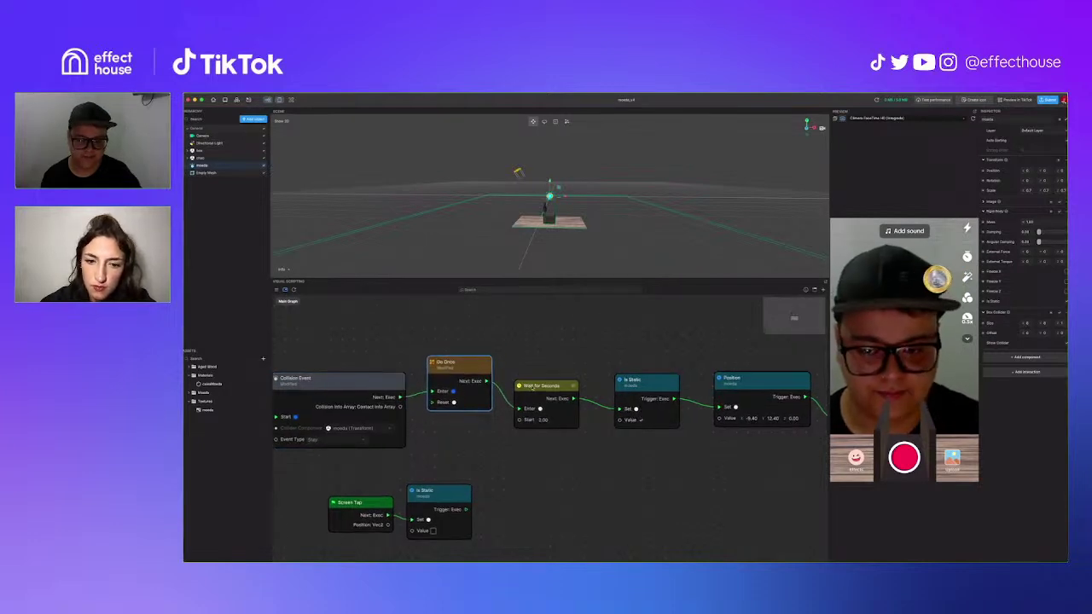
{"action": "left_click_drag", "start_coordinate": [547, 389], "coordinate": [549, 372]}
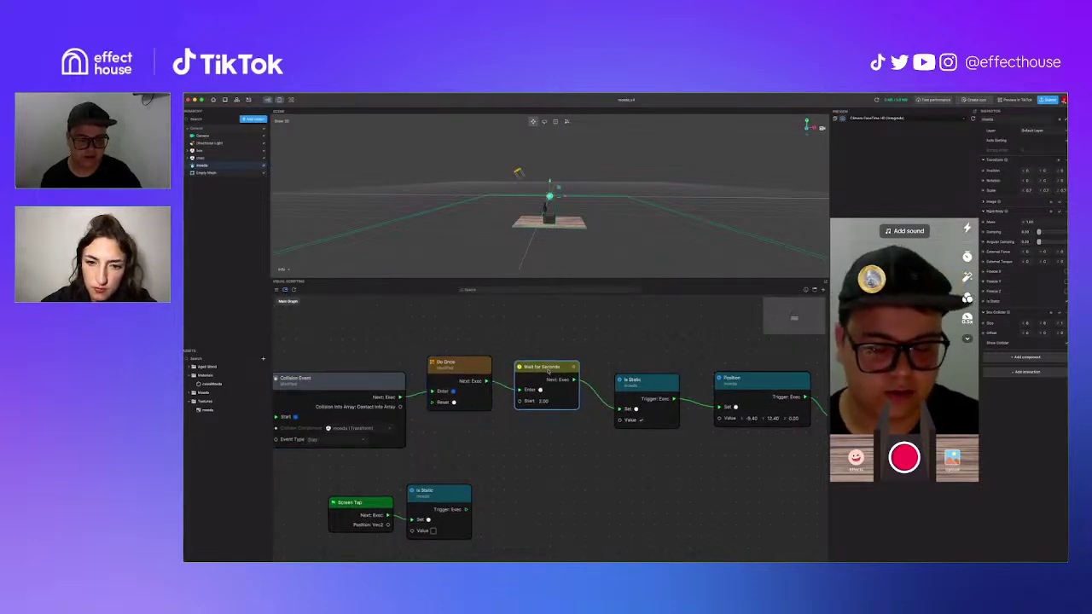
Step: Move the second chain's Is Static, Position and Rotation nodes up into a compact row after the Wait for Seconds node
{"action": "left_click_drag", "start_coordinate": [660, 379], "coordinate": [645, 362]}
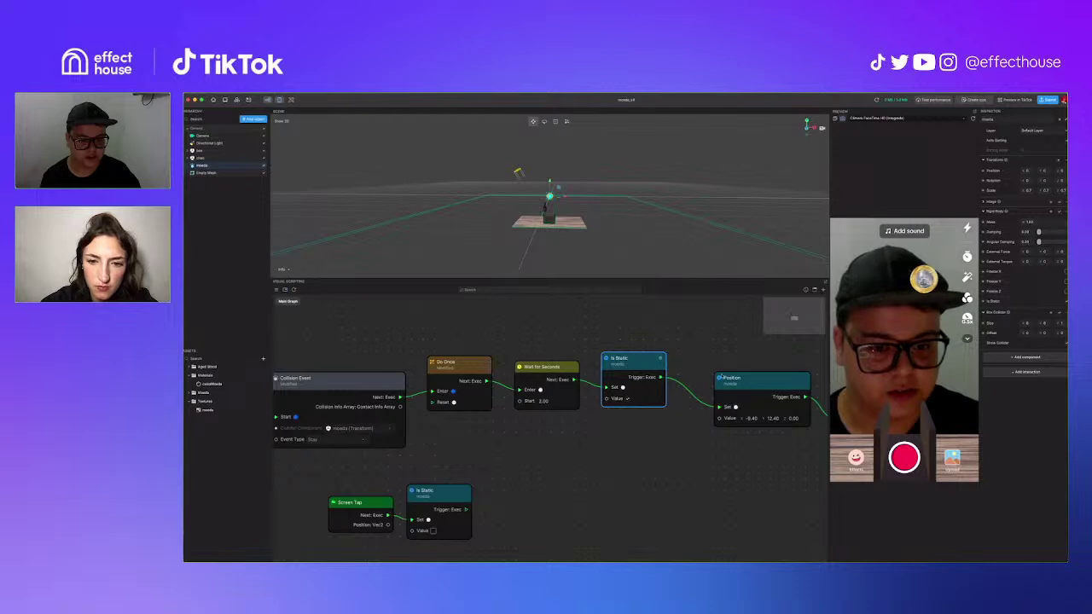
{"action": "left_click_drag", "start_coordinate": [719, 377], "coordinate": [689, 359]}
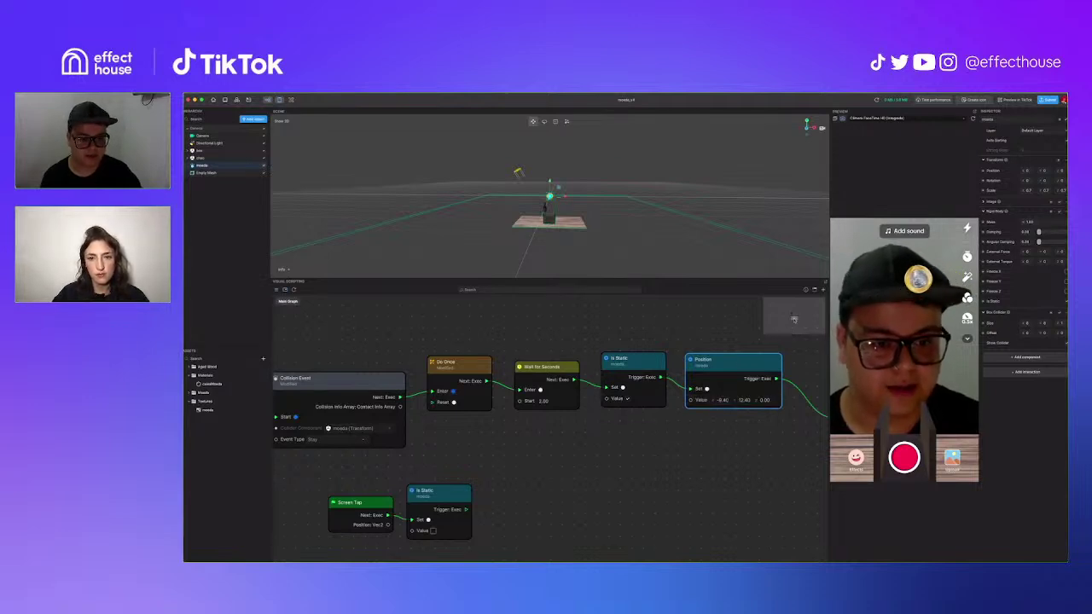
{"action": "scroll", "coordinate": [546, 410], "scroll_direction": "right", "scroll_amount": 5}
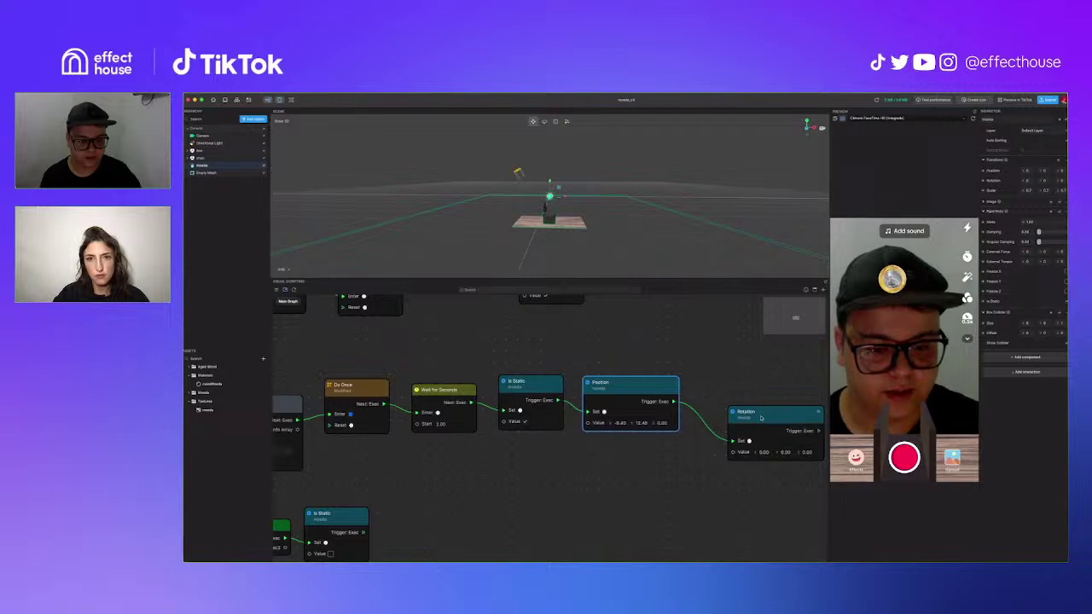
{"action": "left_click", "coordinate": [740, 401]}
{"action": "left_click_drag", "start_coordinate": [742, 401], "coordinate": [722, 383]}
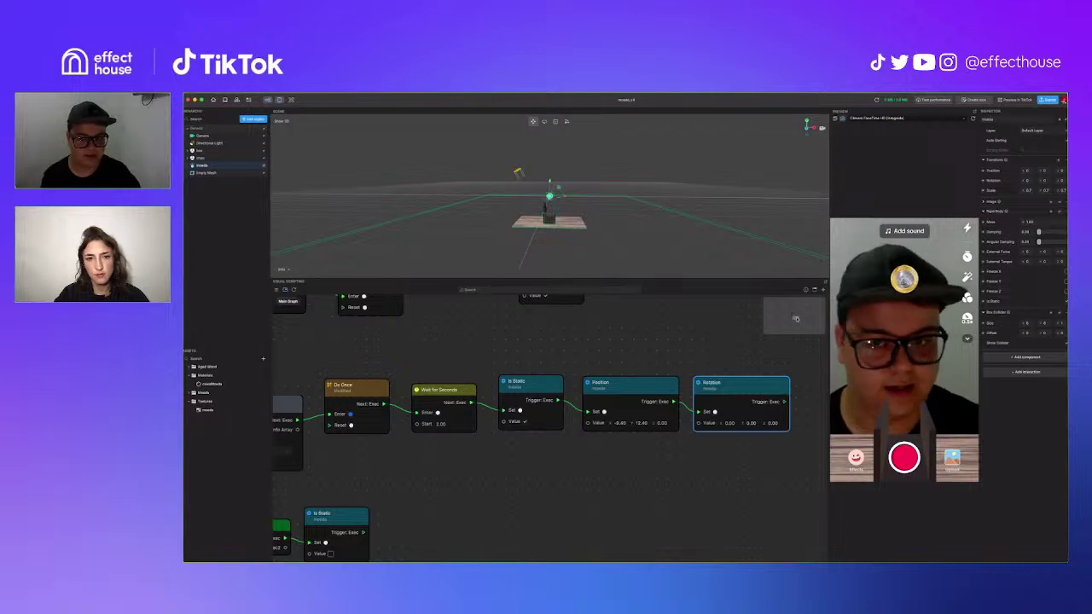
Step: Rearrange the Screen Tap node and its Is Static node below the second chain, and raise the second chain's Is Static node slightly
{"action": "left_click_drag", "start_coordinate": [796, 319], "coordinate": [791, 318]}
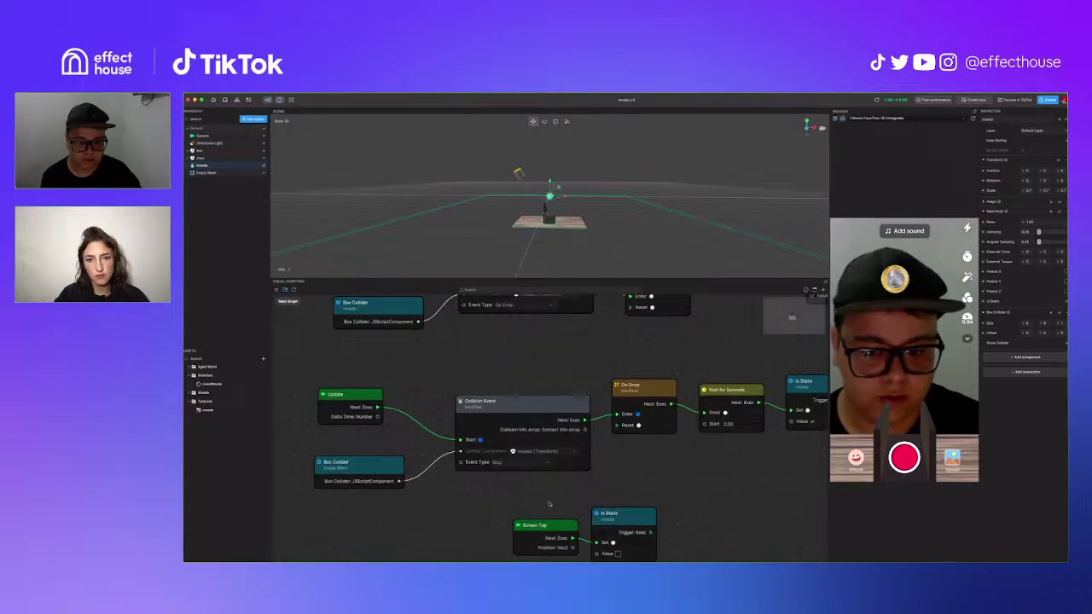
{"action": "left_click_drag", "start_coordinate": [519, 529], "coordinate": [466, 523]}
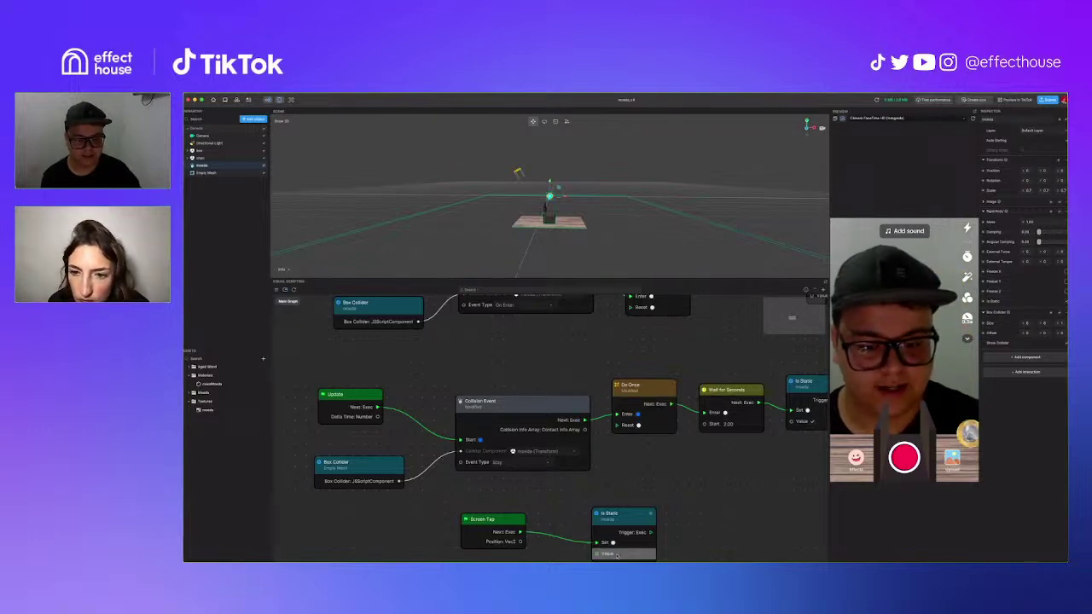
{"action": "left_click_drag", "start_coordinate": [622, 517], "coordinate": [582, 497]}
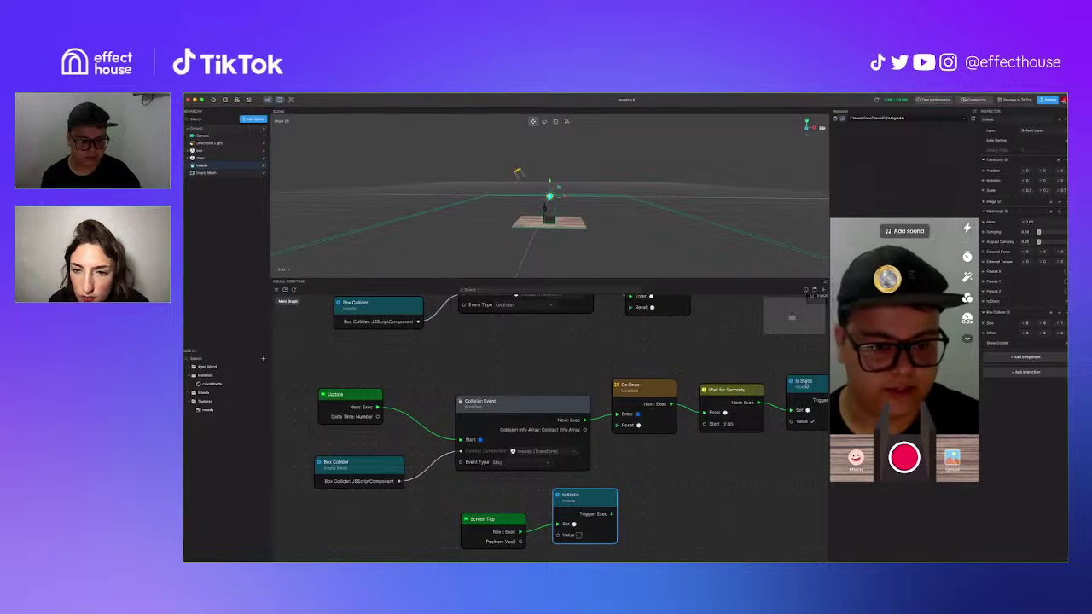
{"action": "left_click_drag", "start_coordinate": [808, 390], "coordinate": [803, 375]}
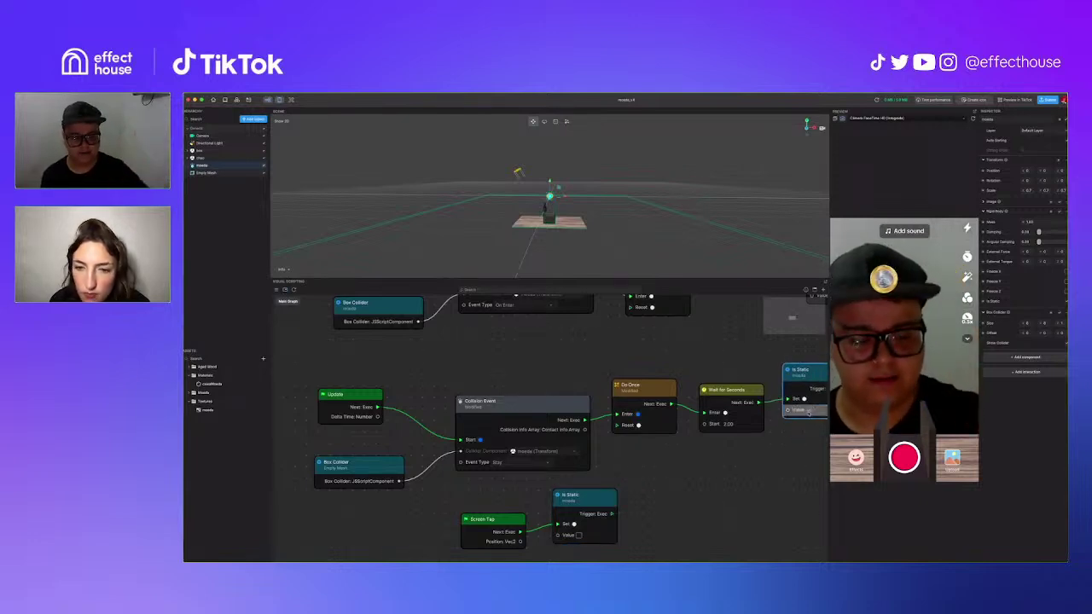
{"action": "left_click_drag", "start_coordinate": [478, 488], "coordinate": [616, 544]}
{"action": "left_click", "coordinate": [688, 501]}
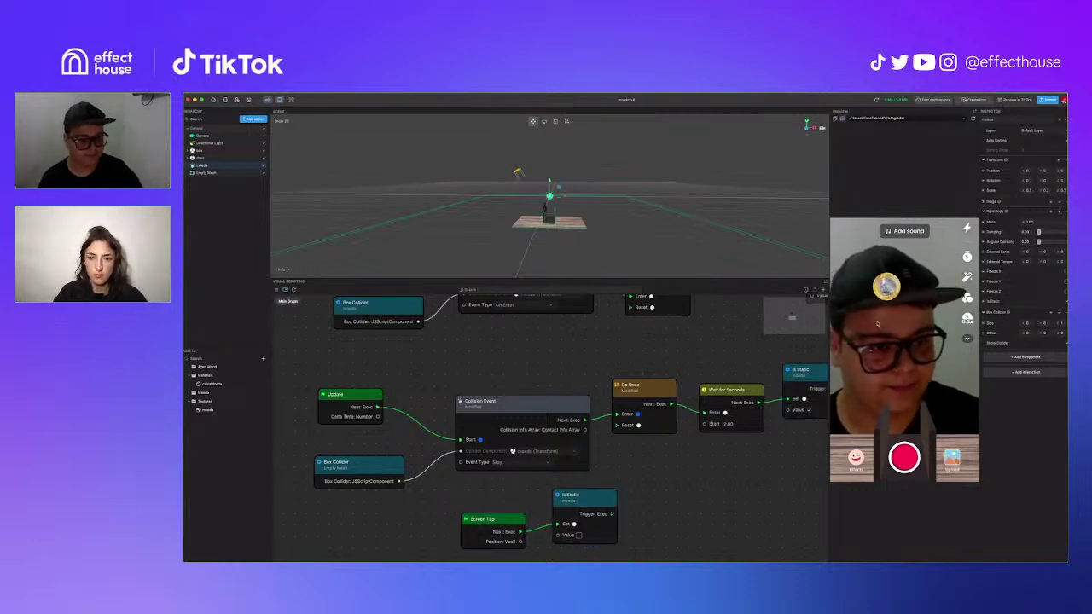
Step: Move the first chain's Update node away from its Collision Event node and insert a Sequence node between them
{"action": "scroll", "coordinate": [588, 378], "scroll_direction": "down", "scroll_amount": 3}
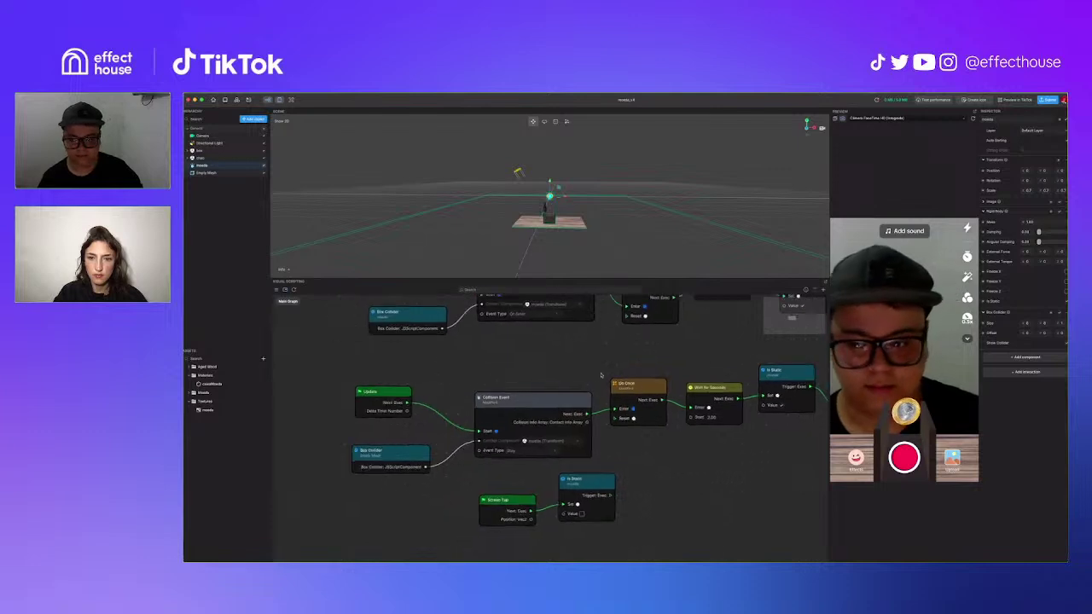
{"action": "scroll", "coordinate": [791, 319], "scroll_direction": "up", "scroll_amount": 5}
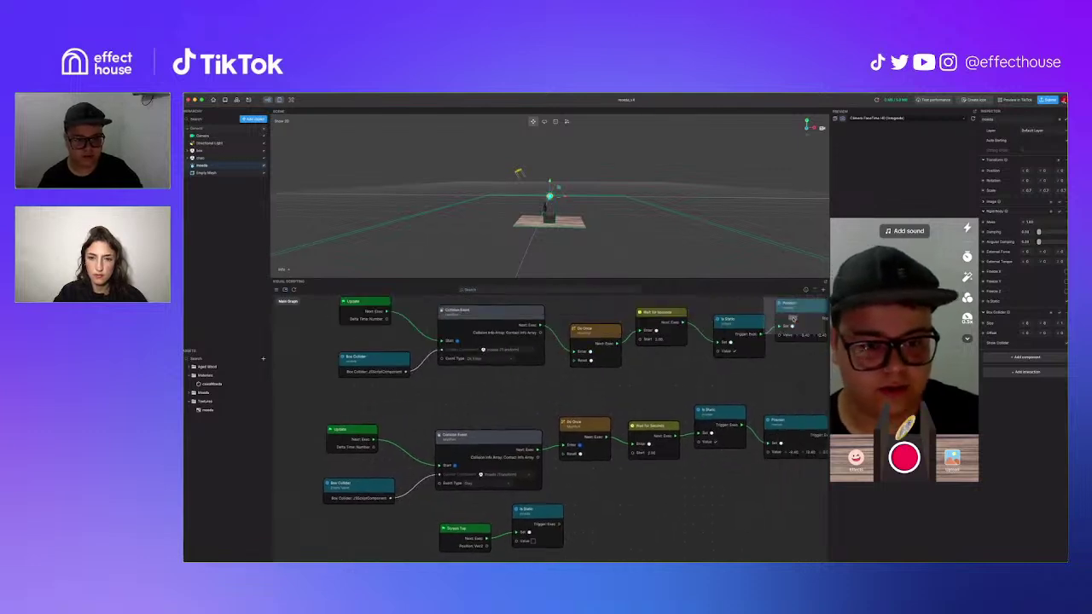
{"action": "scroll", "coordinate": [792, 319], "scroll_direction": "right", "scroll_amount": 2}
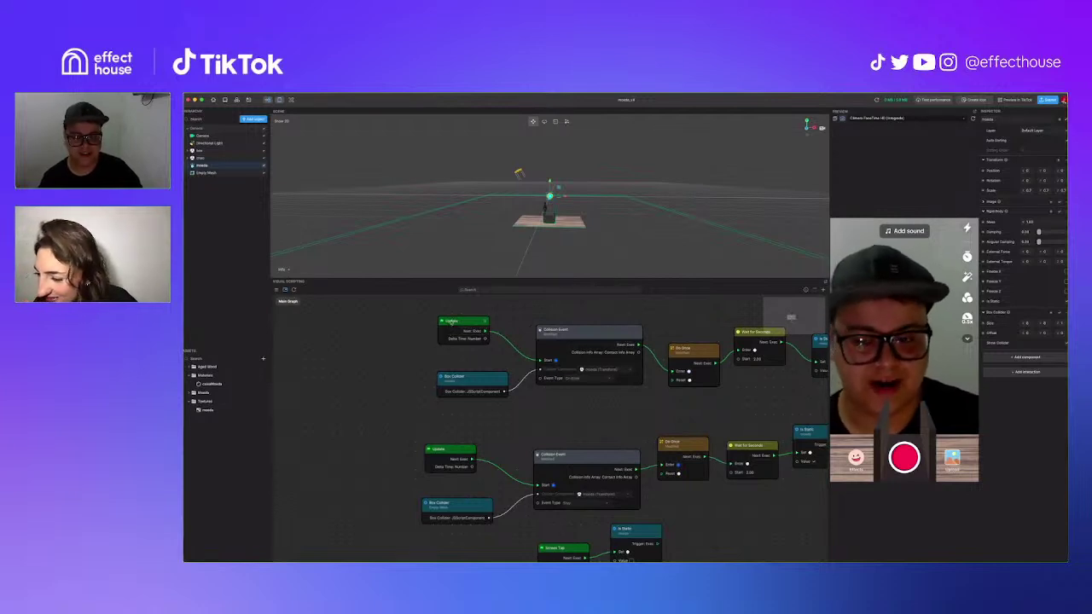
{"action": "left_click_drag", "start_coordinate": [450, 321], "coordinate": [400, 322]}
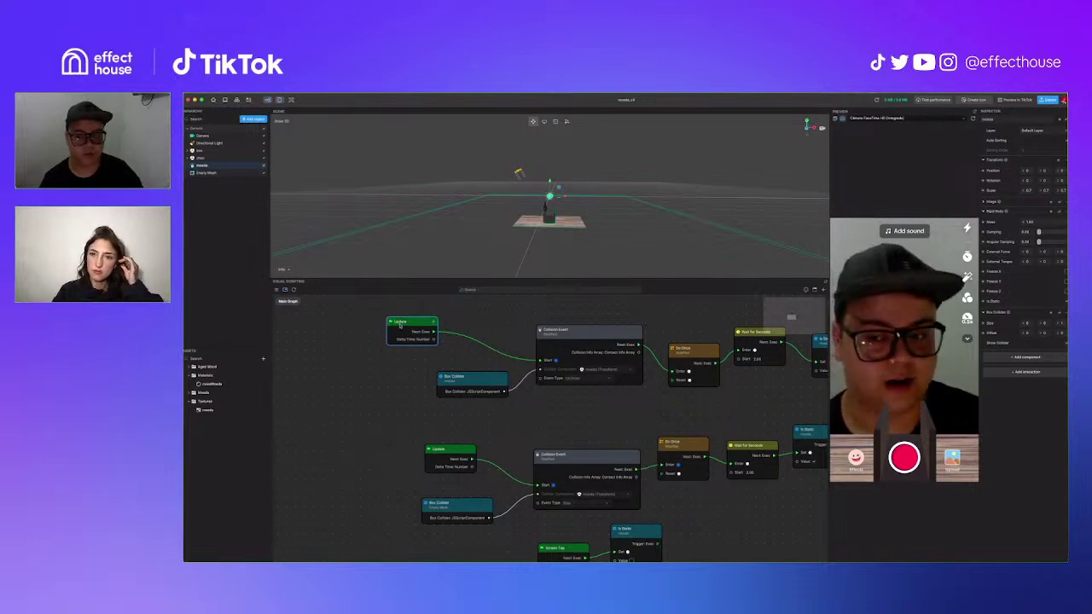
{"action": "left_click_drag", "start_coordinate": [400, 322], "coordinate": [428, 317]}
{"action": "type", "text": "Setequ"}
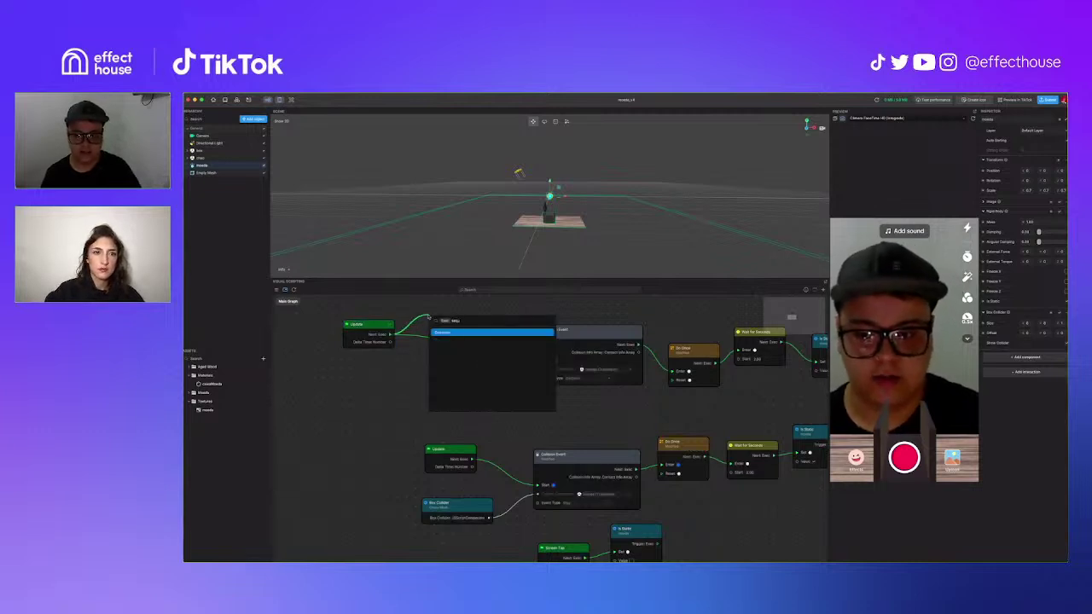
{"action": "key", "text": "Return"}
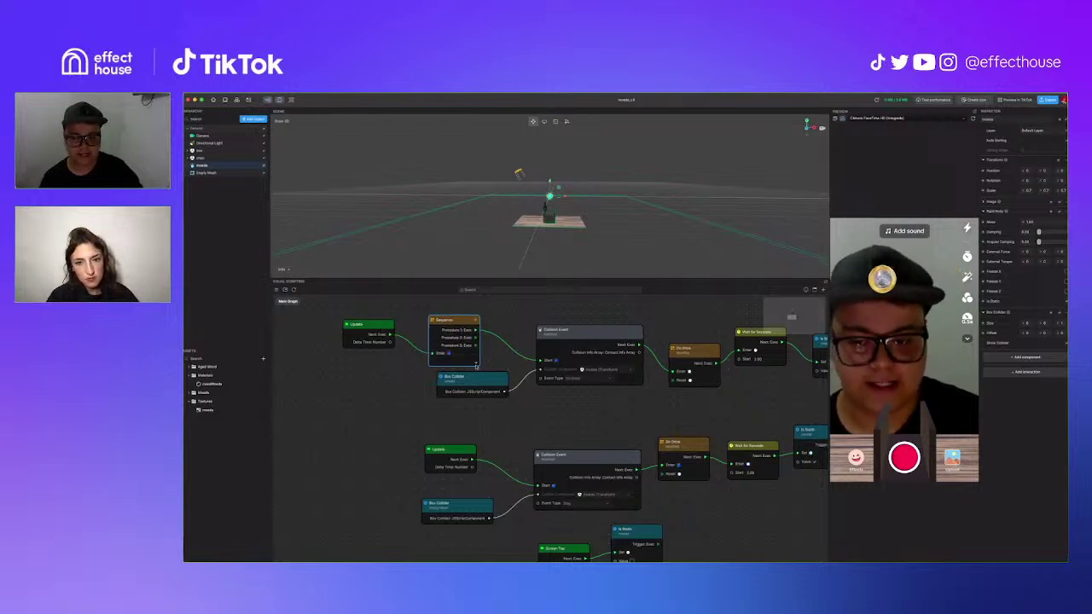
Step: Connect the Sequence node's Procedure 2 to the second Collision Event's Start and delete the second chain's Update node
{"action": "left_click_drag", "start_coordinate": [477, 338], "coordinate": [538, 486]}
{"action": "left_click", "coordinate": [460, 451]}
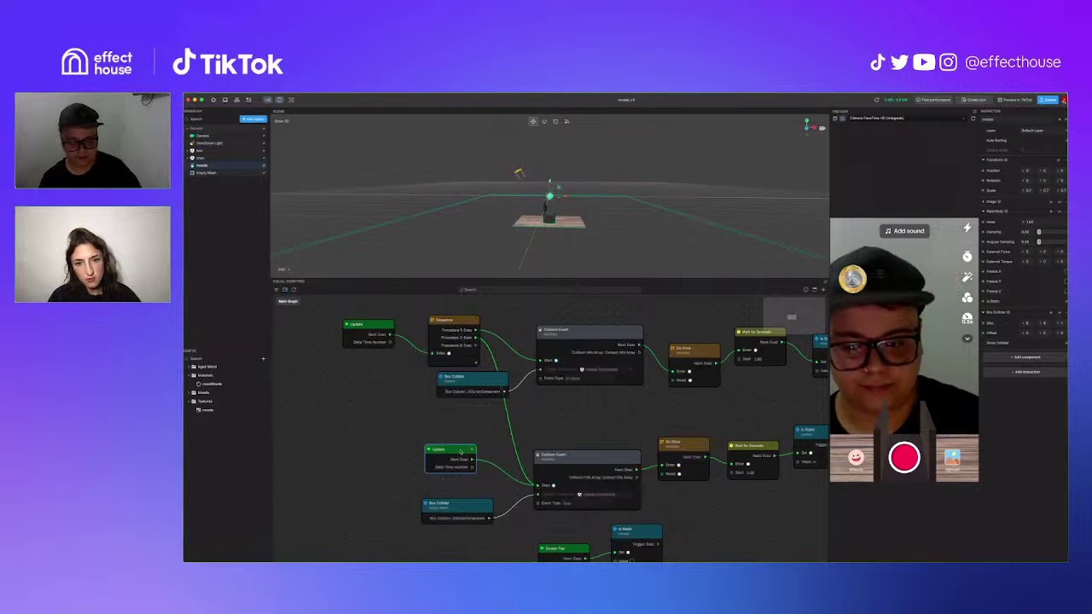
{"action": "key", "text": "Delete"}
Step: Move the first chain's Box Collider below the Sequence node, and place the Update and Sequence nodes close together
{"action": "left_click_drag", "start_coordinate": [478, 381], "coordinate": [472, 414]}
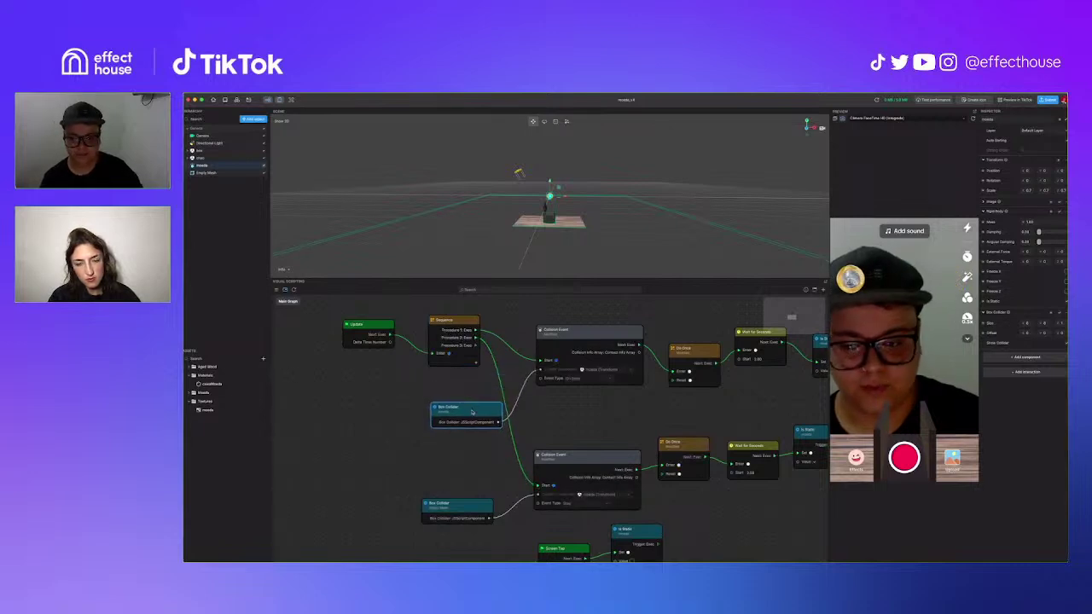
{"action": "left_click_drag", "start_coordinate": [459, 321], "coordinate": [447, 337]}
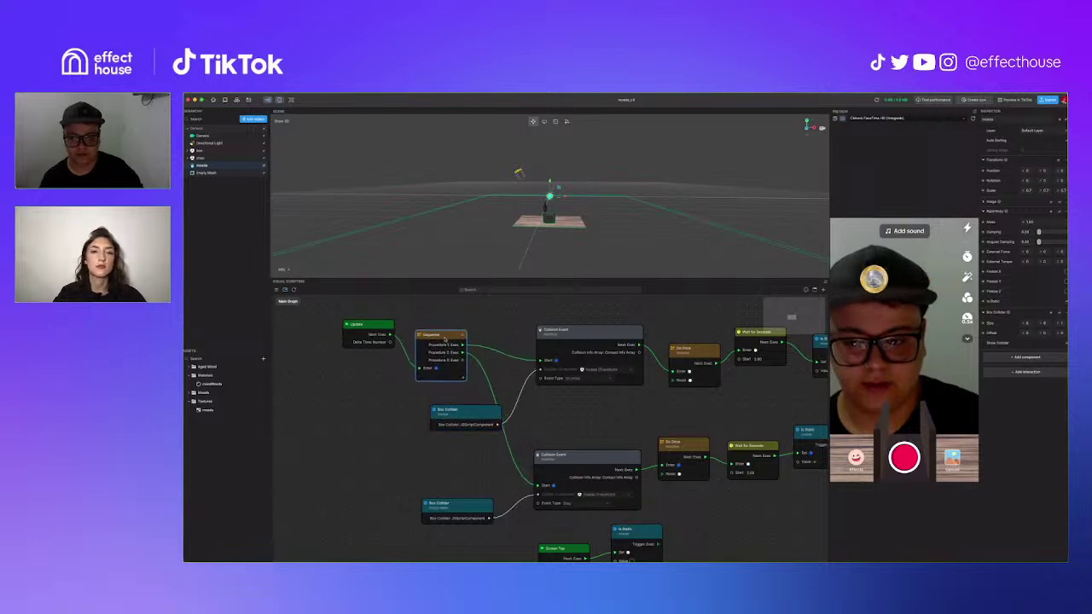
{"action": "left_click", "coordinate": [361, 327]}
{"action": "left_click_drag", "start_coordinate": [362, 327], "coordinate": [358, 328]}
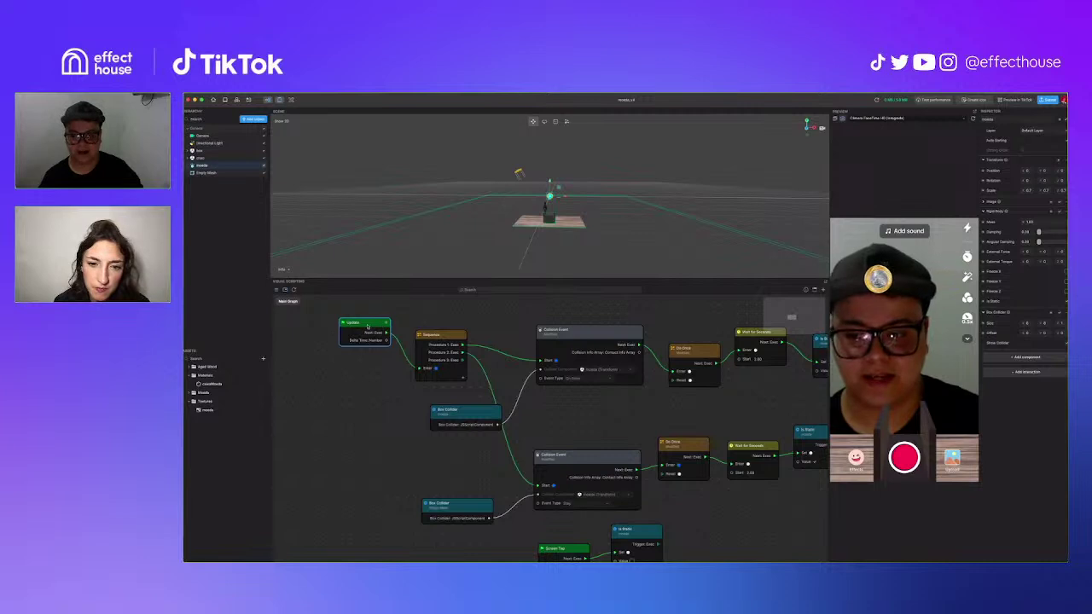
{"action": "left_click_drag", "start_coordinate": [437, 336], "coordinate": [437, 323]}
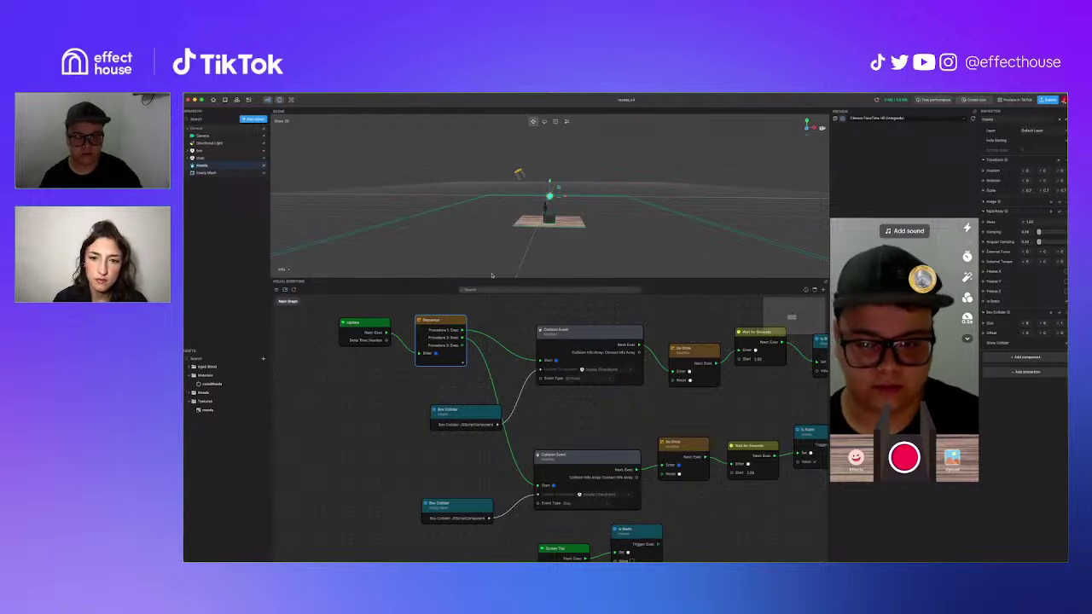
Step: Add Procedure 4 and Procedure 5 outputs to the Sequence node, and remove both of them again
{"action": "left_click", "coordinate": [465, 366]}
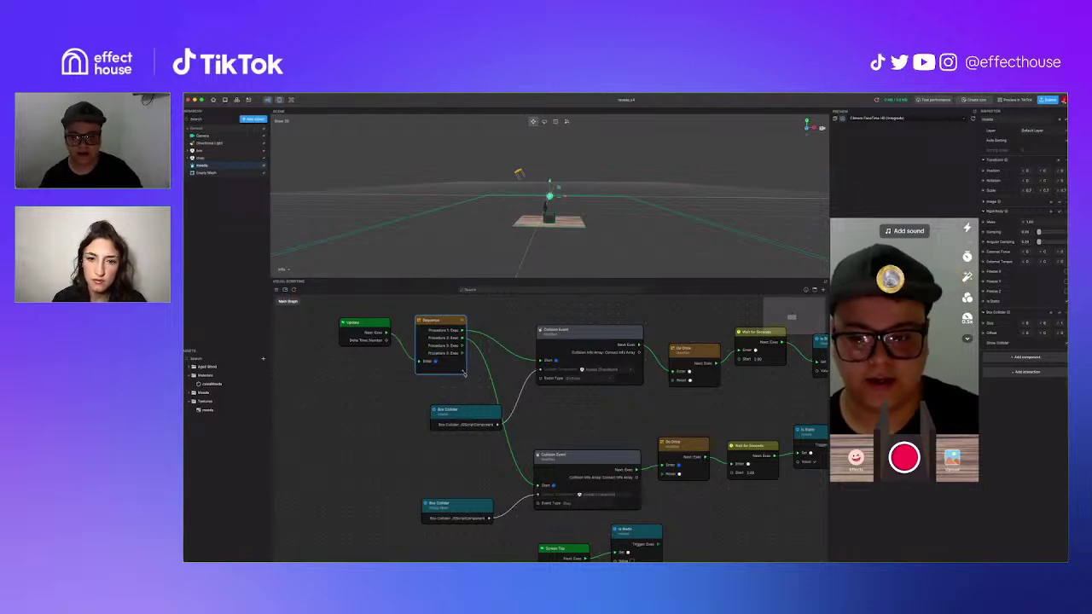
{"action": "left_click", "coordinate": [462, 372]}
{"action": "right_click", "coordinate": [449, 353]}
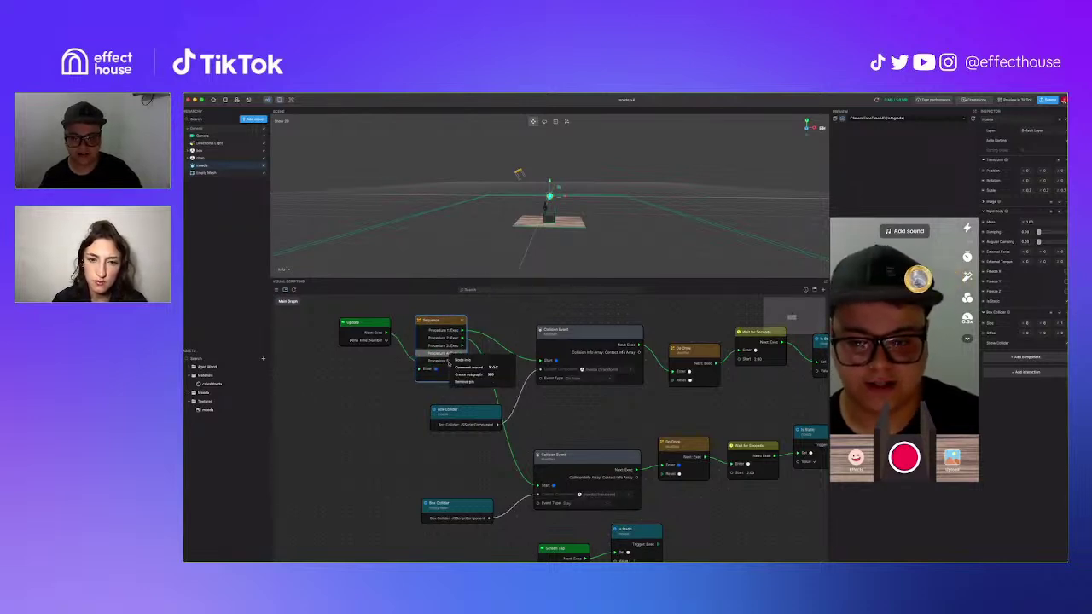
{"action": "left_click", "coordinate": [467, 383]}
{"action": "right_click", "coordinate": [449, 353]}
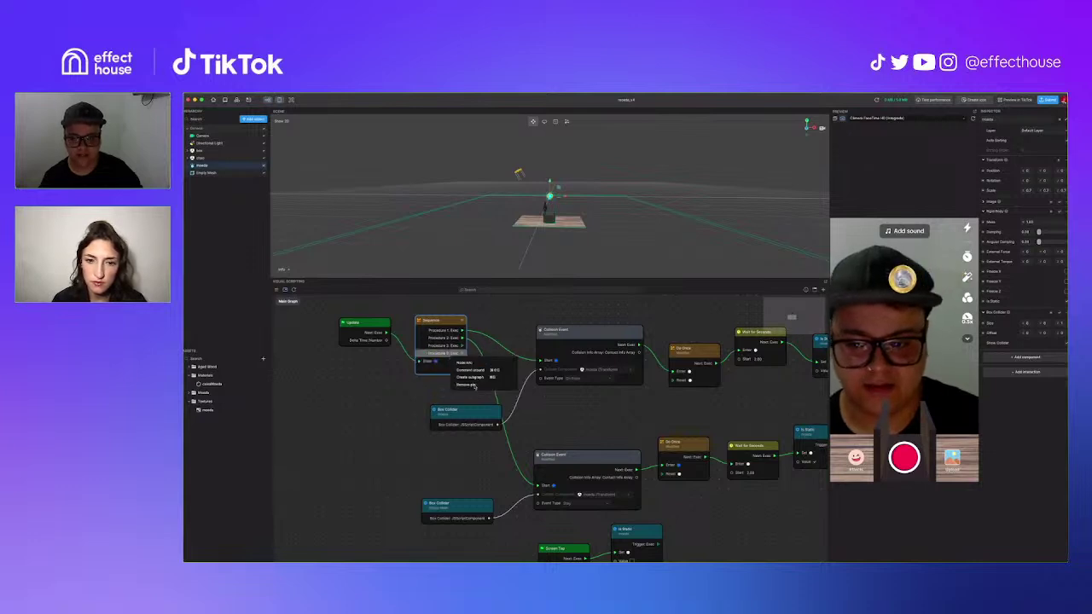
{"action": "left_click", "coordinate": [467, 383]}
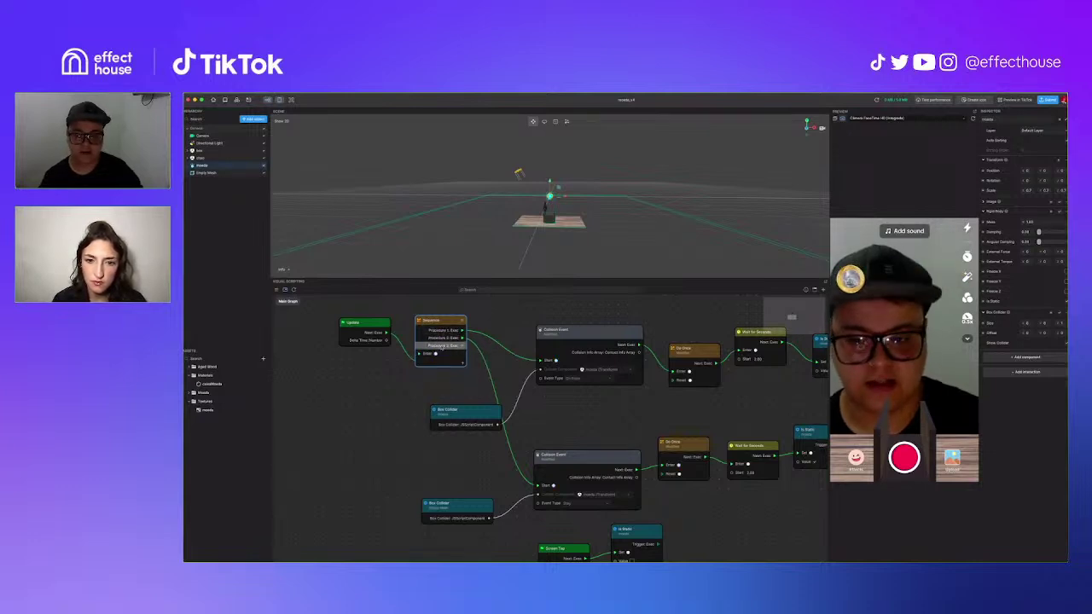
Step: Check the Sequence node's Procedure 3 output for a removal option, and add and remove a Procedure 4 output
{"action": "right_click", "coordinate": [452, 350]}
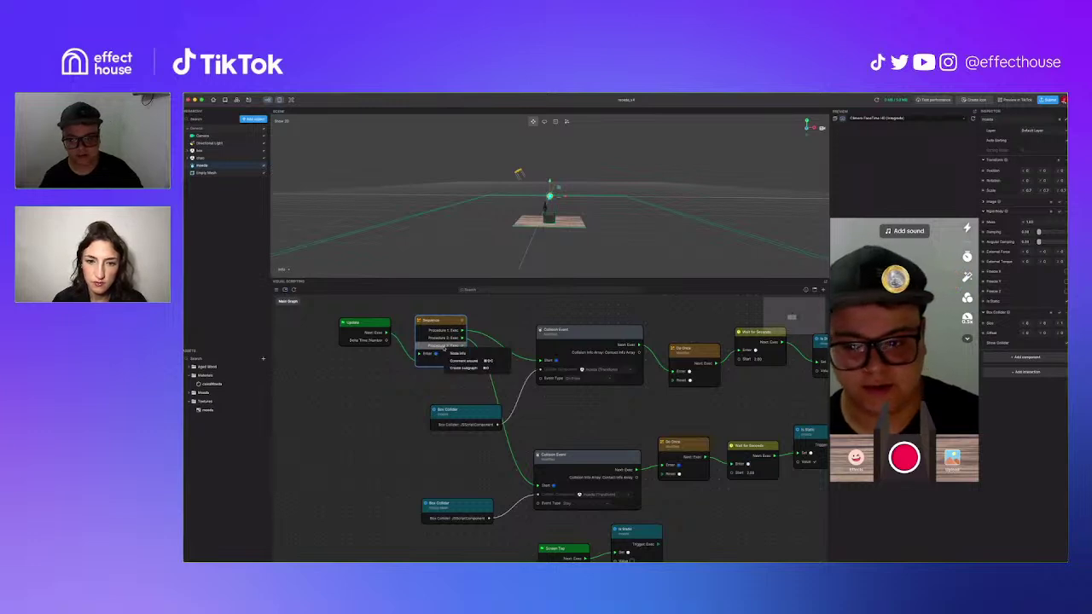
{"action": "left_click", "coordinate": [430, 365]}
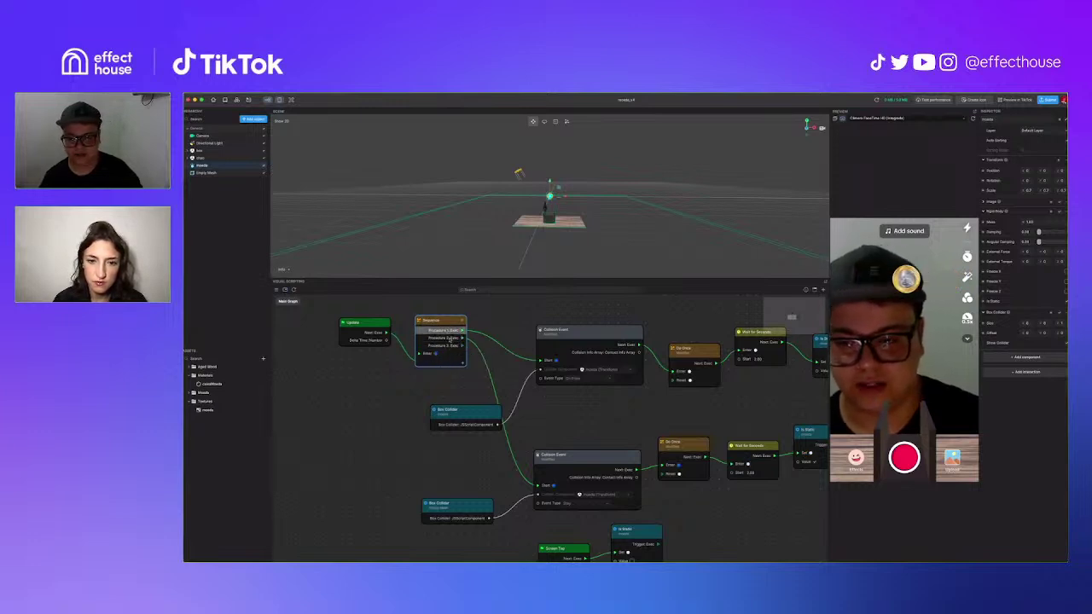
{"action": "left_click", "coordinate": [466, 366]}
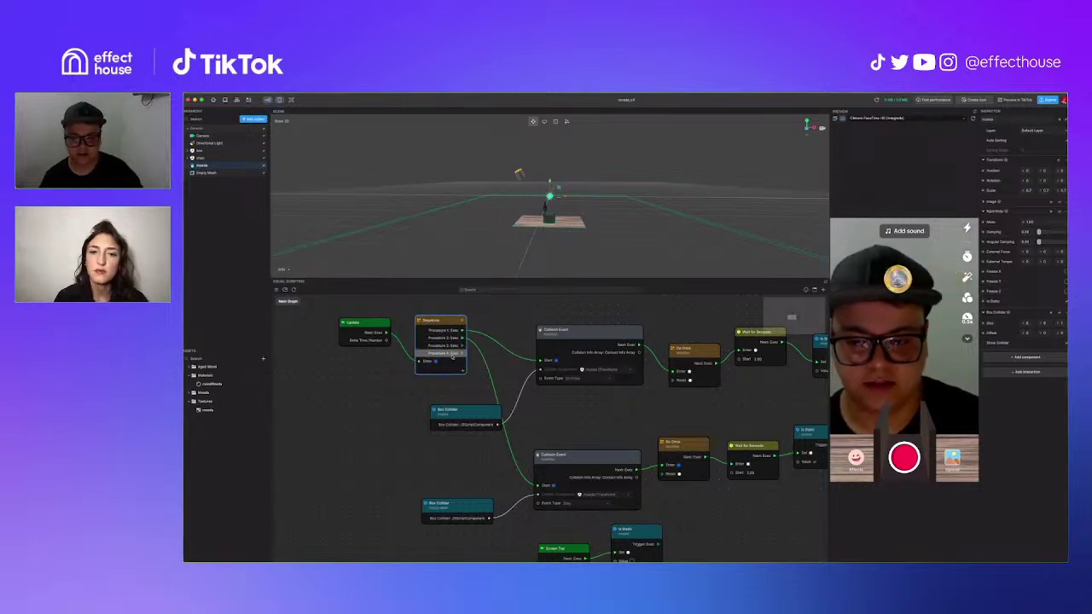
{"action": "right_click", "coordinate": [456, 359]}
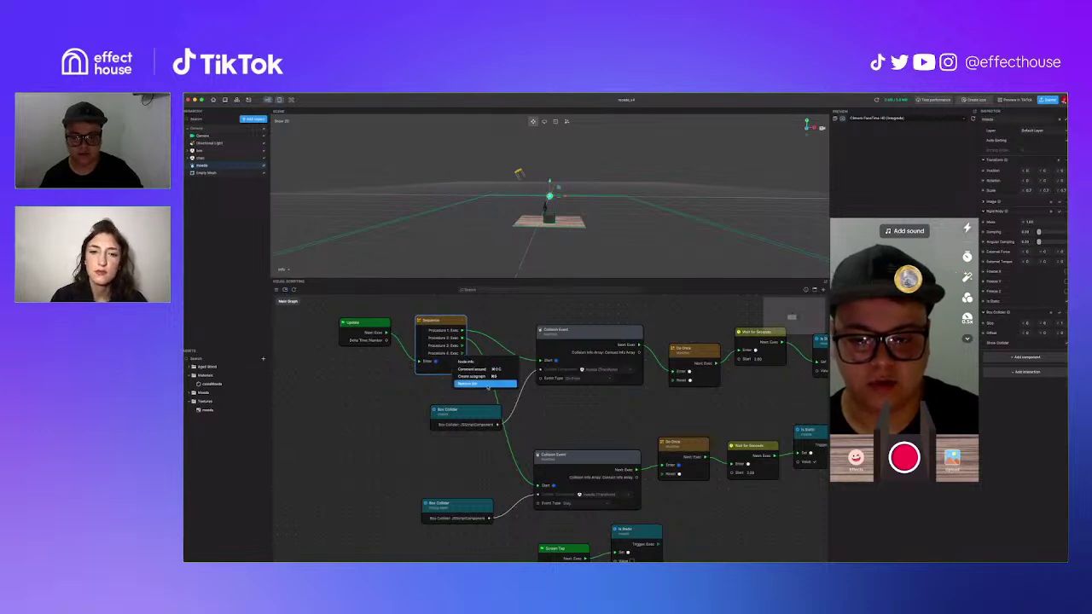
{"action": "left_click", "coordinate": [486, 384]}
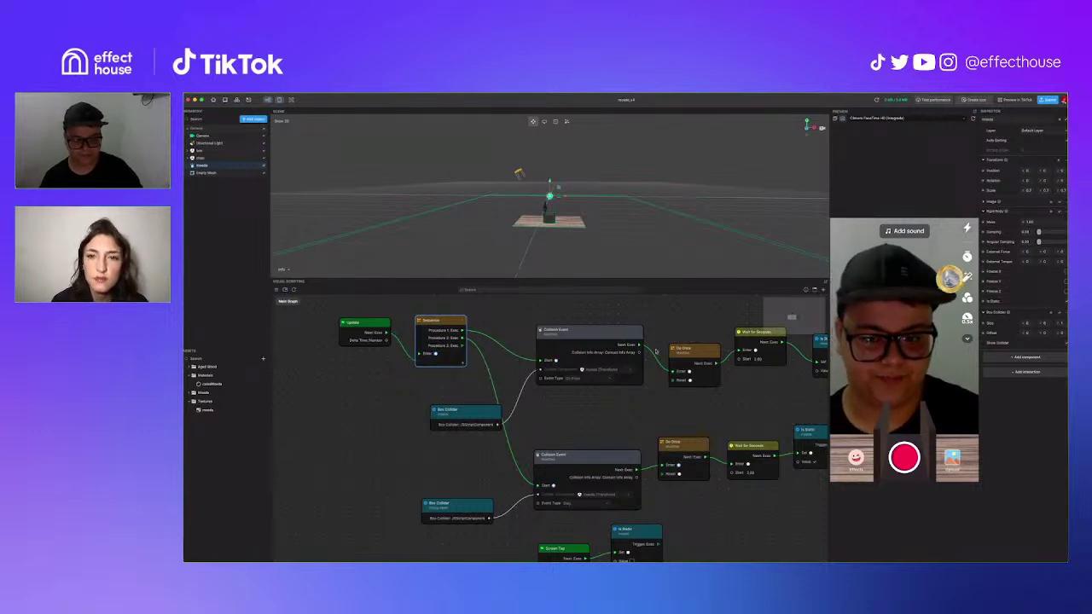
Step: Move the first chain's Do Once node closer to its Collision Event, and expand the two parent objects in the scene hierarchy
{"action": "left_click_drag", "start_coordinate": [684, 356], "coordinate": [677, 347]}
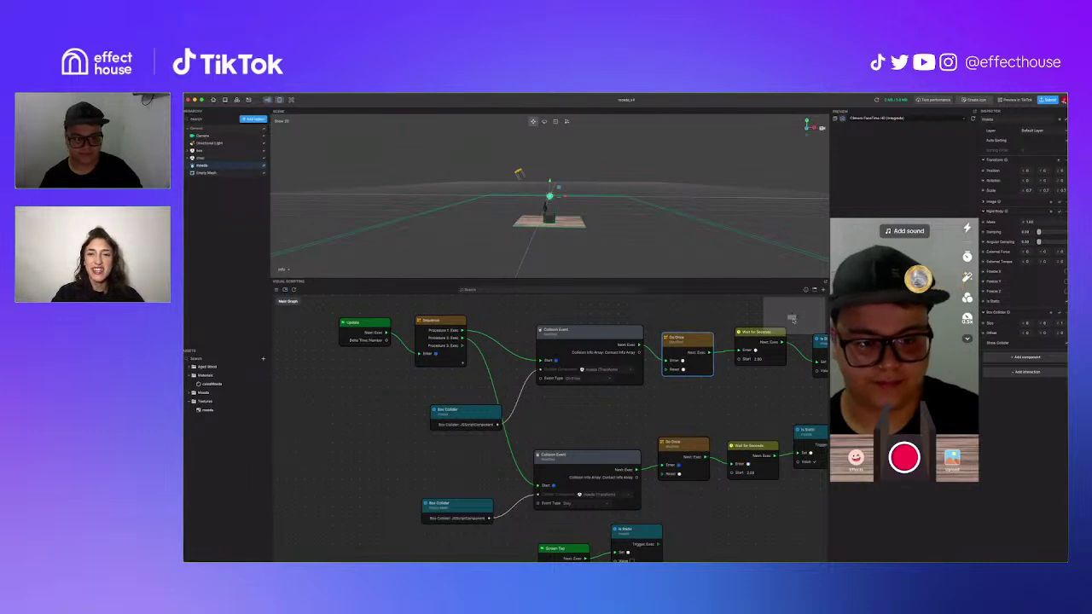
{"action": "scroll", "coordinate": [794, 321], "scroll_direction": "down", "scroll_amount": 3}
{"action": "scroll", "coordinate": [787, 323], "scroll_direction": "up", "scroll_amount": 4}
{"action": "scroll", "coordinate": [777, 325], "scroll_direction": "left", "scroll_amount": 2}
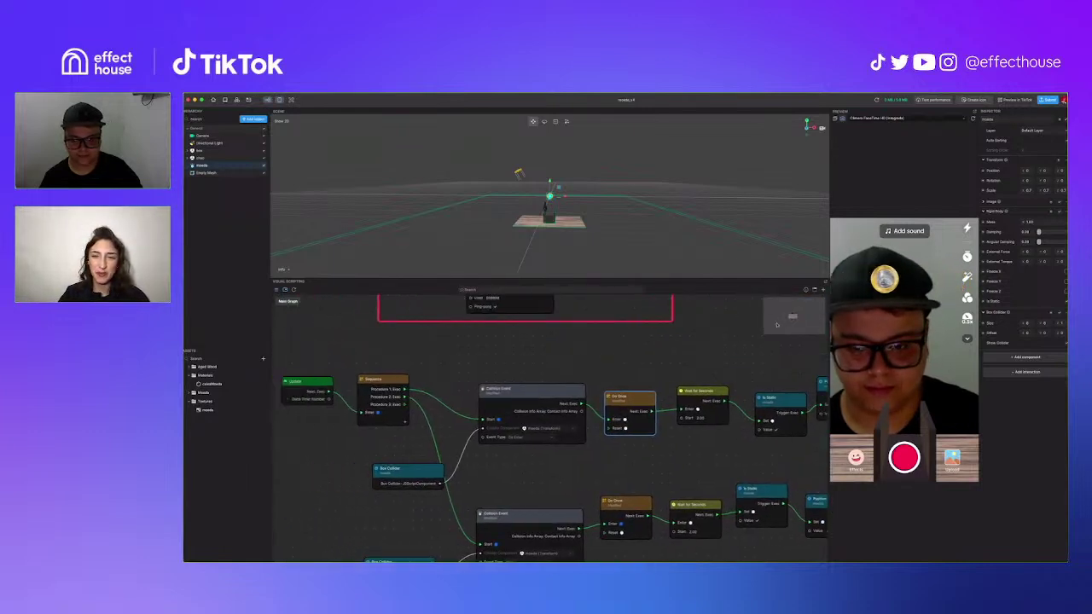
{"action": "scroll", "coordinate": [686, 350], "scroll_direction": "down", "scroll_amount": 5, "text": "ctrl"}
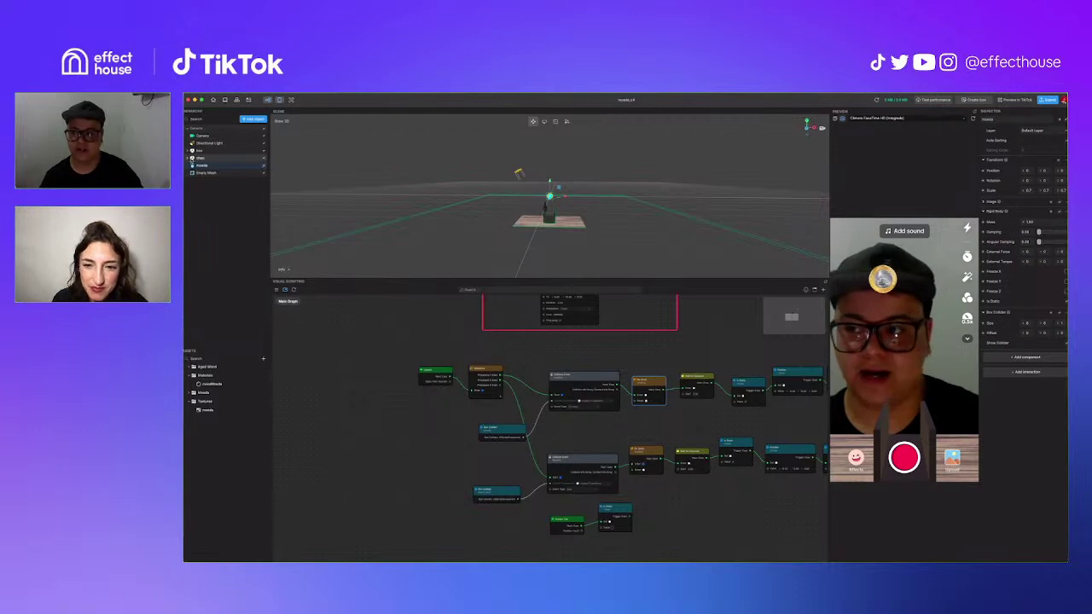
{"action": "left_click", "coordinate": [192, 159]}
{"action": "left_click", "coordinate": [191, 151]}
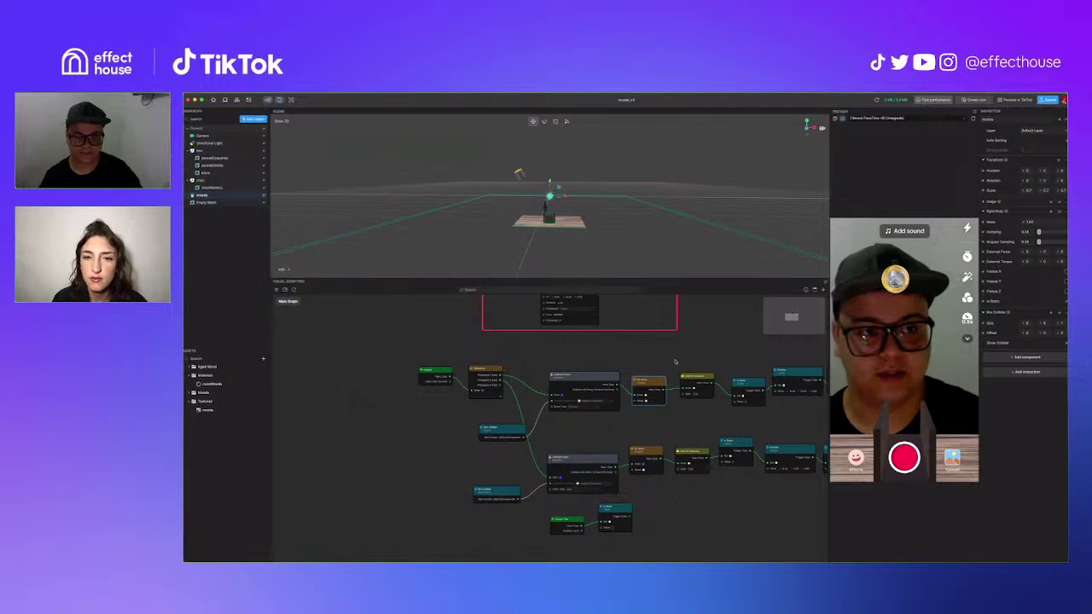
Step: Run the performance test on the effect and dismiss its result
{"action": "left_click", "coordinate": [935, 100]}
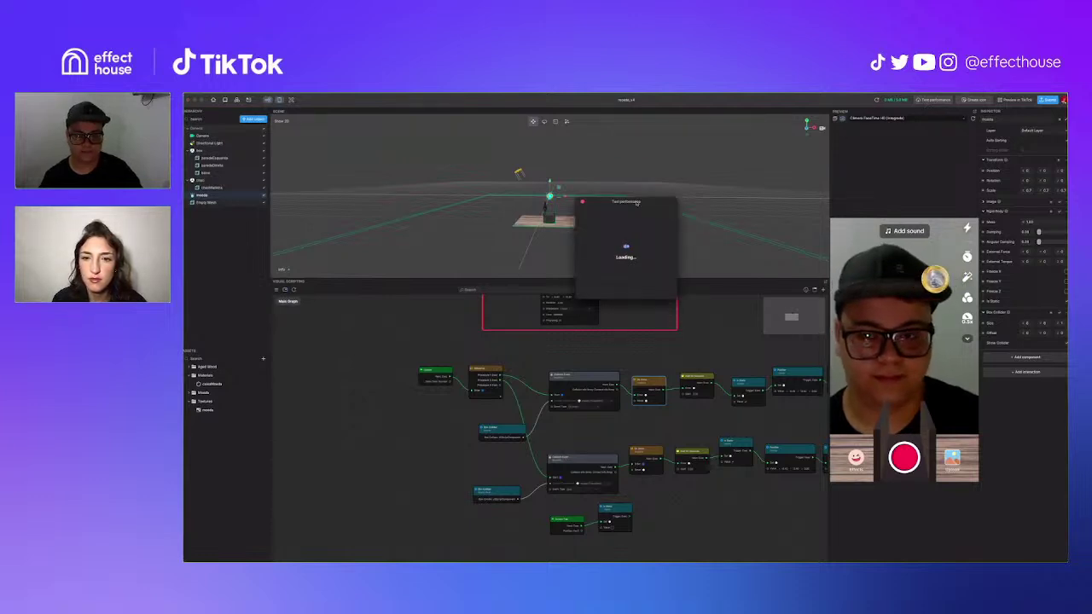
{"action": "left_click_drag", "start_coordinate": [637, 203], "coordinate": [621, 233]}
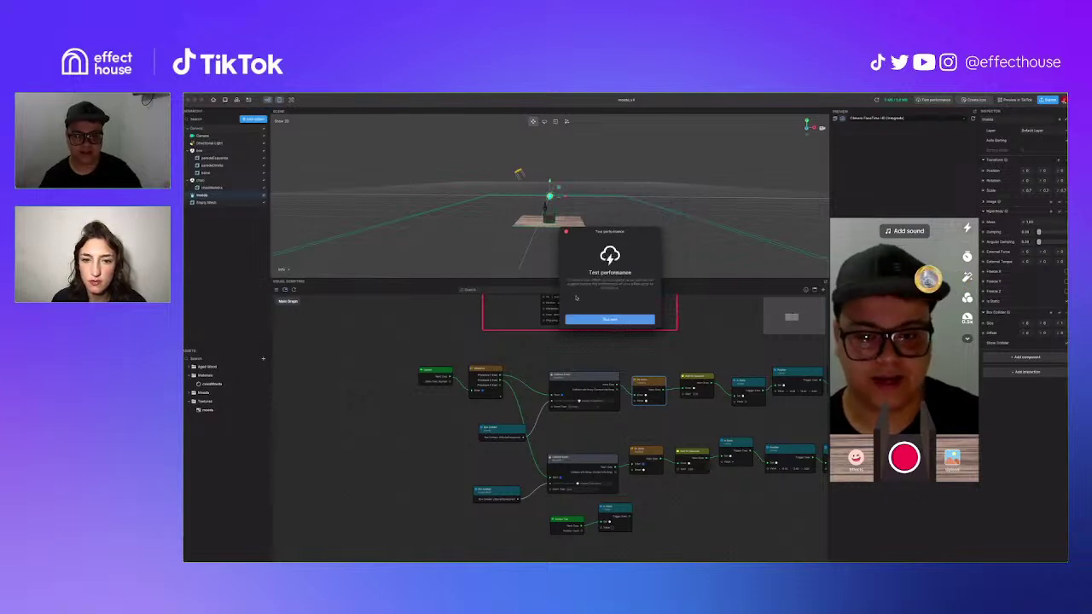
{"action": "left_click", "coordinate": [607, 320]}
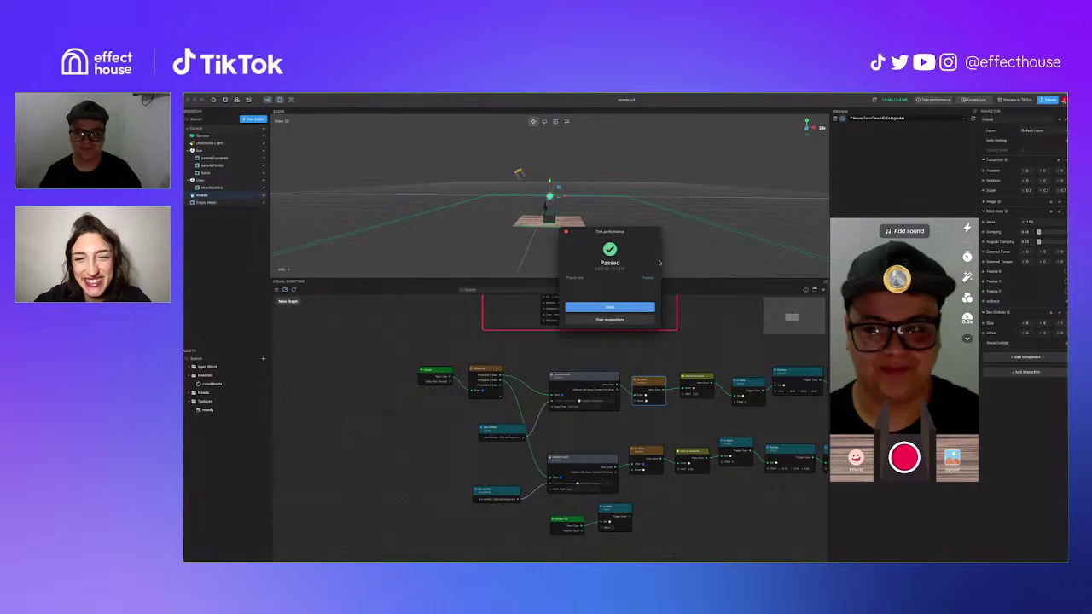
{"action": "left_click", "coordinate": [631, 307]}
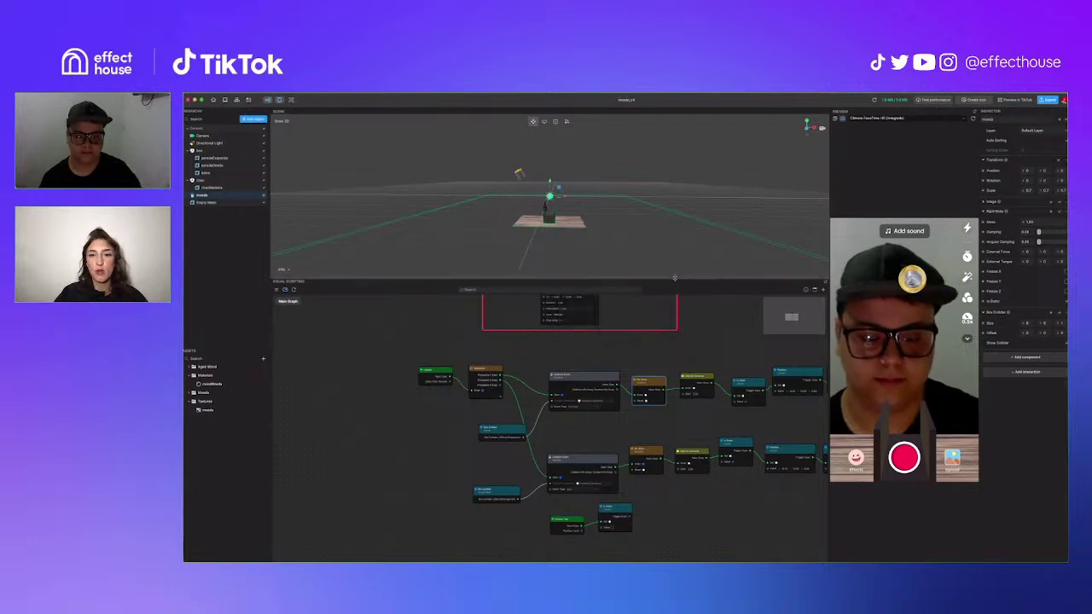
Step: Make the scene view slightly taller and look over the two complete reset chains and the Screen Tap nodes
{"action": "left_click_drag", "start_coordinate": [675, 279], "coordinate": [694, 296]}
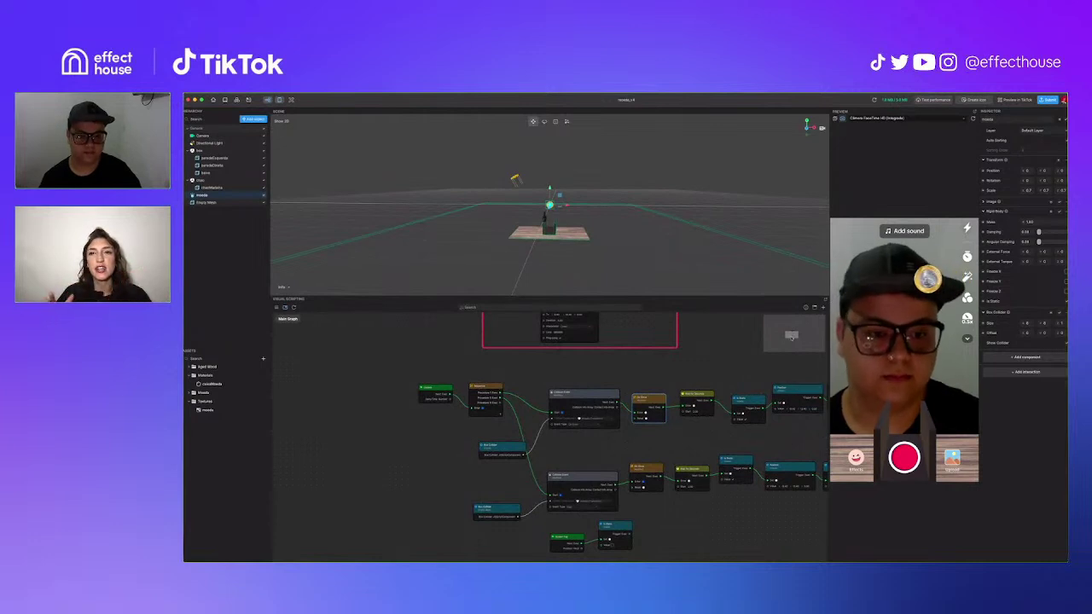
{"action": "left_click_drag", "start_coordinate": [792, 337], "coordinate": [795, 335]}
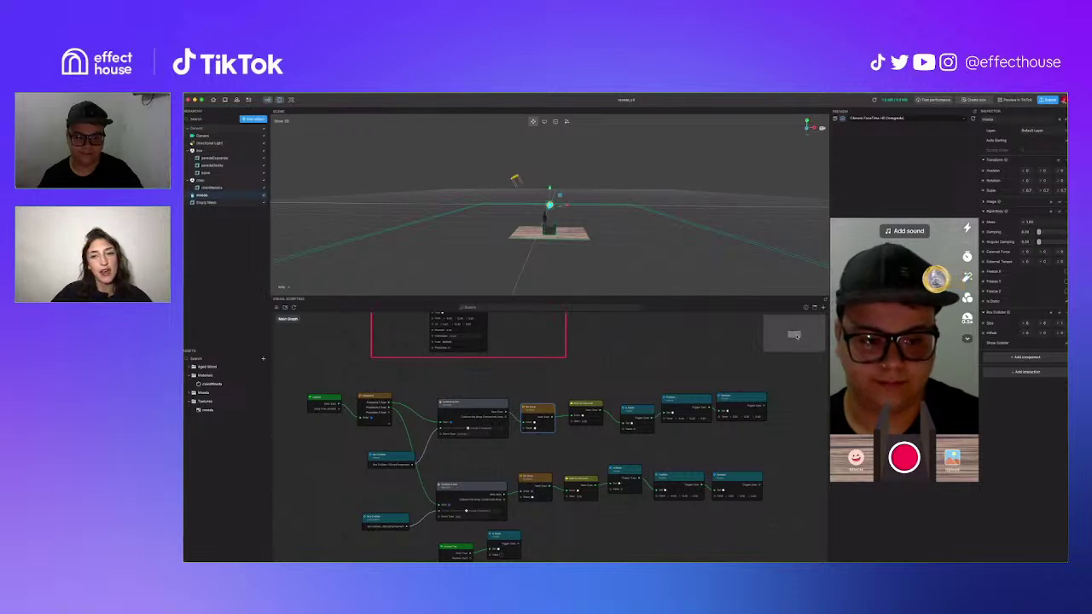
{"action": "left_click_drag", "start_coordinate": [797, 336], "coordinate": [795, 336]}
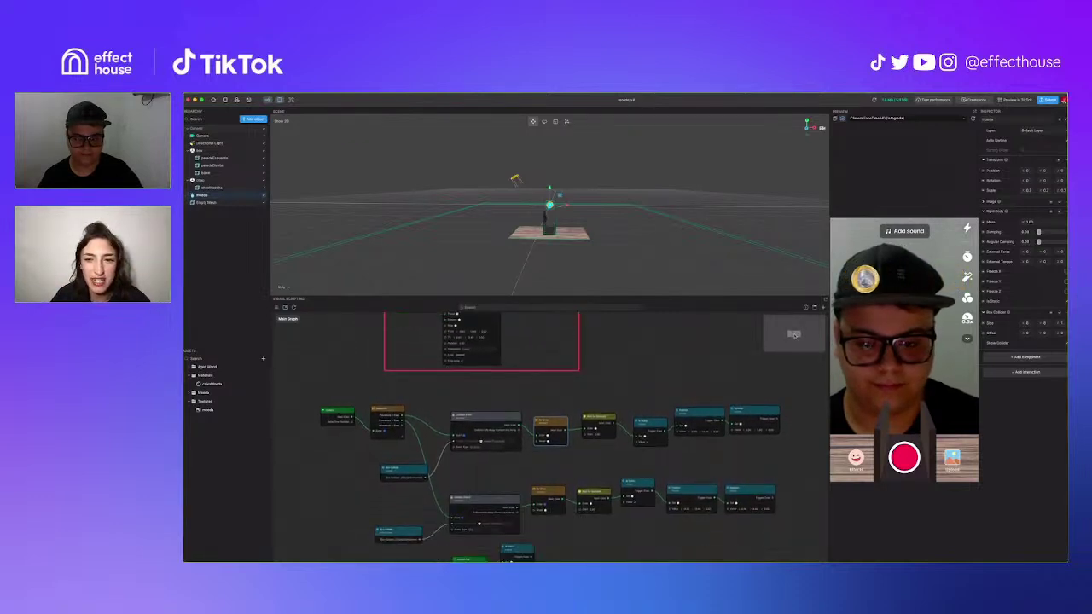
{"action": "scroll", "coordinate": [546, 436], "scroll_direction": "down", "scroll_amount": 2}
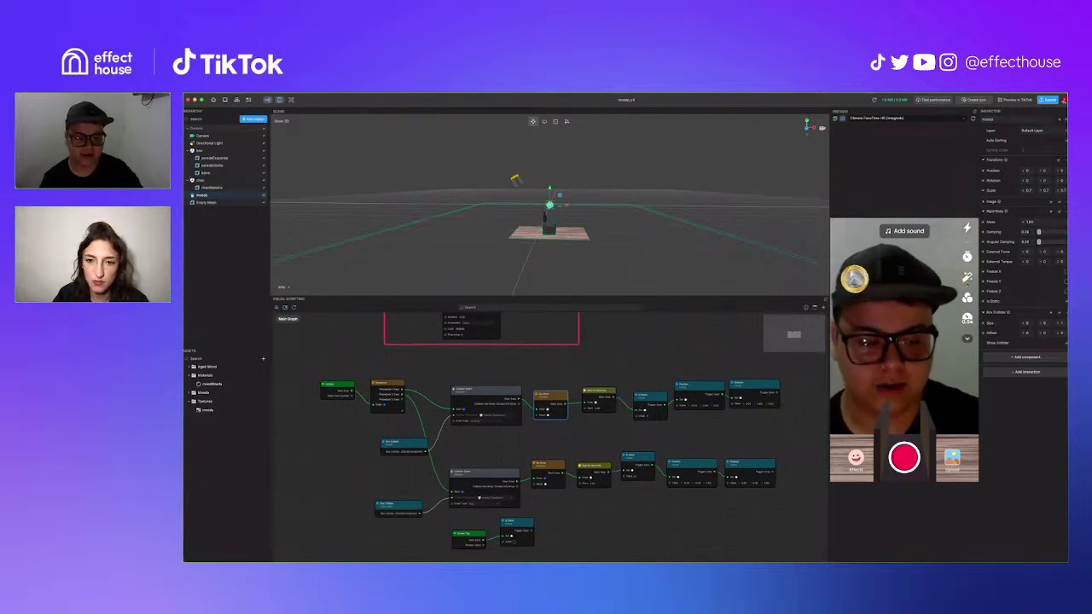
{"action": "scroll", "coordinate": [800, 410], "scroll_direction": "up", "scroll_amount": 1}
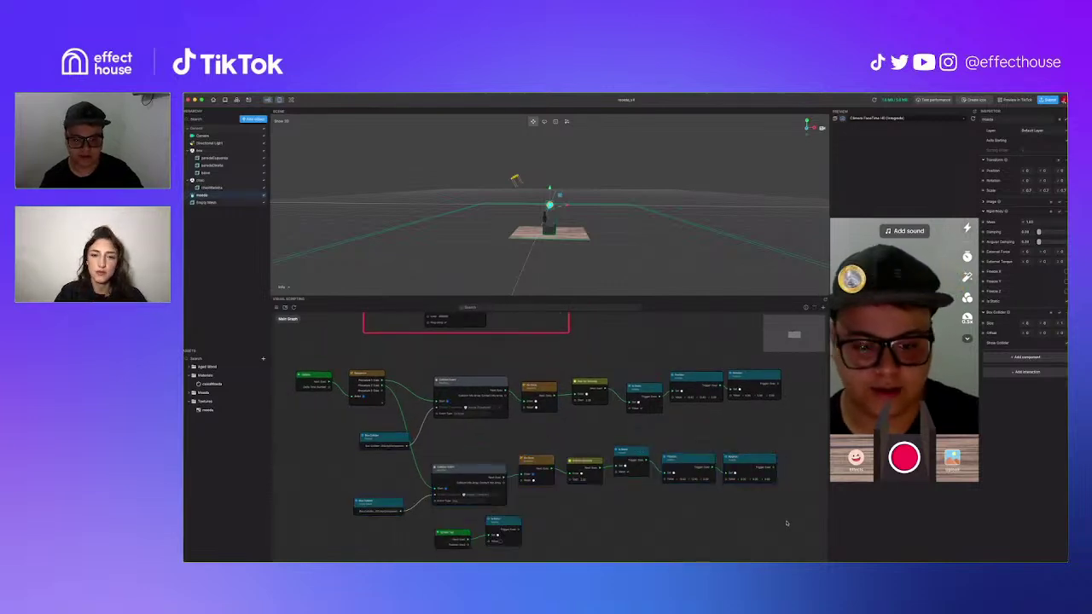
Step: Move the Screen Tap node and its Is Static node above the first chain, and select the box's wall paredeEsquerda in the scene
{"action": "left_click_drag", "start_coordinate": [476, 533], "coordinate": [600, 359]}
{"action": "left_click_drag", "start_coordinate": [754, 561], "coordinate": [372, 468]}
{"action": "left_click_drag", "start_coordinate": [586, 462], "coordinate": [594, 561]}
{"action": "left_click_drag", "start_coordinate": [799, 331], "coordinate": [794, 333]}
{"action": "scroll", "coordinate": [546, 436], "scroll_direction": "right", "scroll_amount": 5}
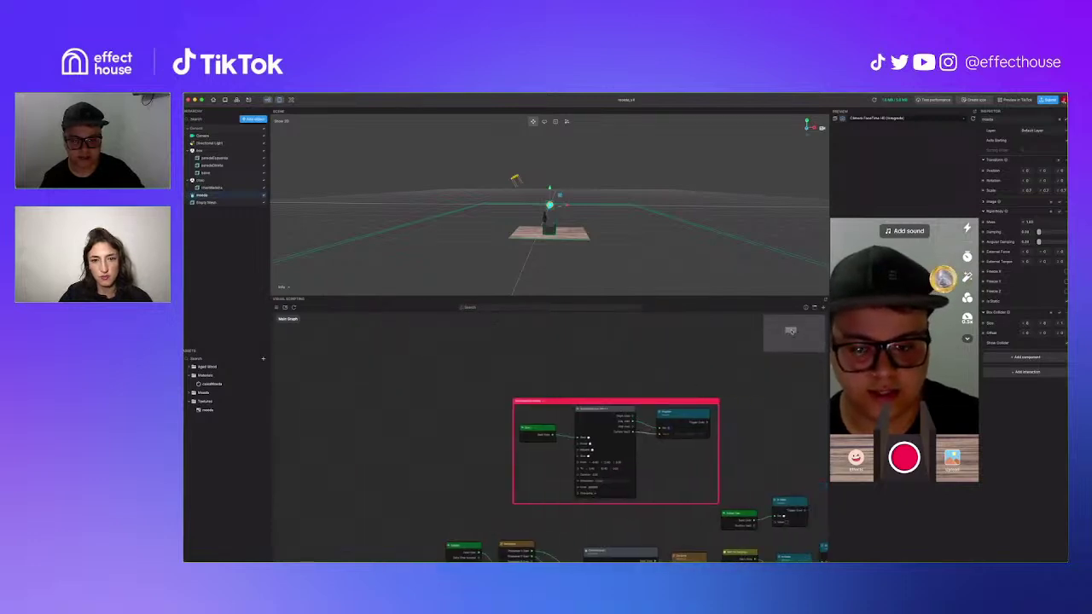
{"action": "scroll", "coordinate": [546, 436], "scroll_direction": "up", "scroll_amount": 3}
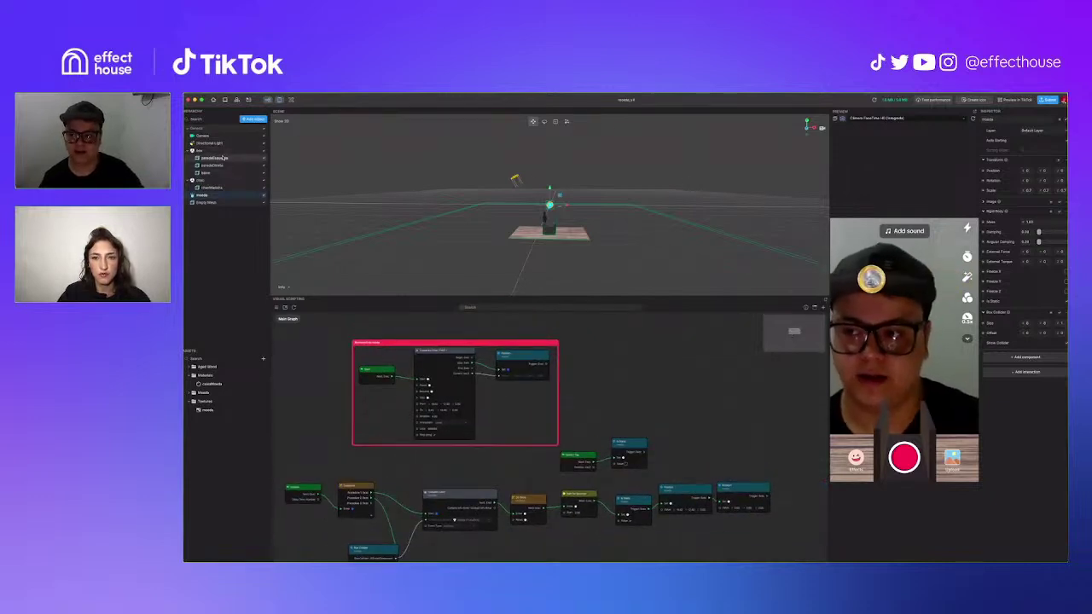
{"action": "left_click", "coordinate": [544, 218]}
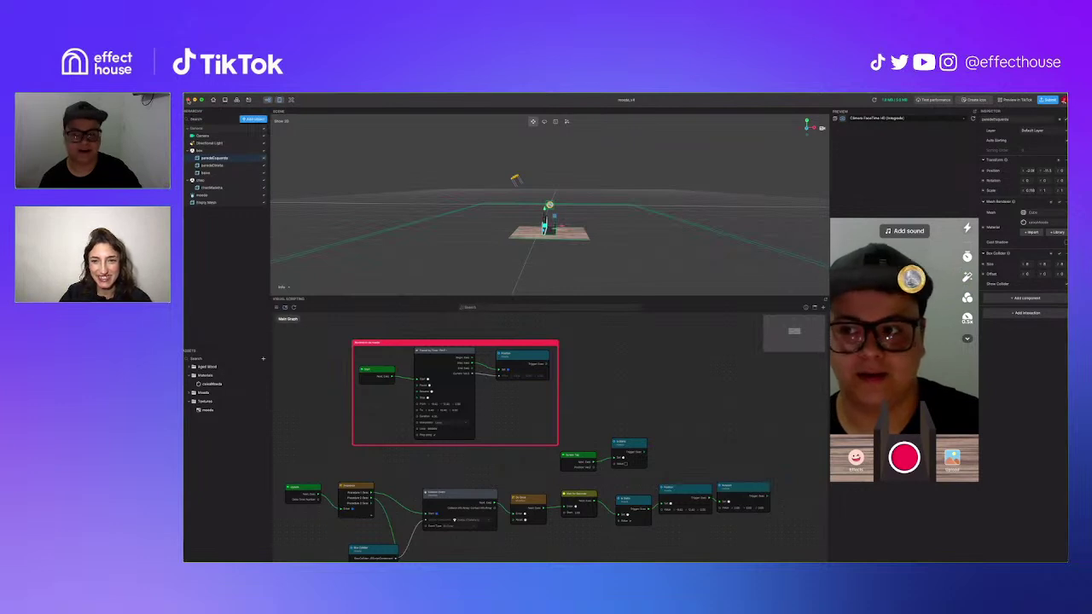
Step: Close the coin project and open the colored-spheres project from the first subfolder of the Desktop's Effect House folder
{"action": "left_click", "coordinate": [188, 100]}
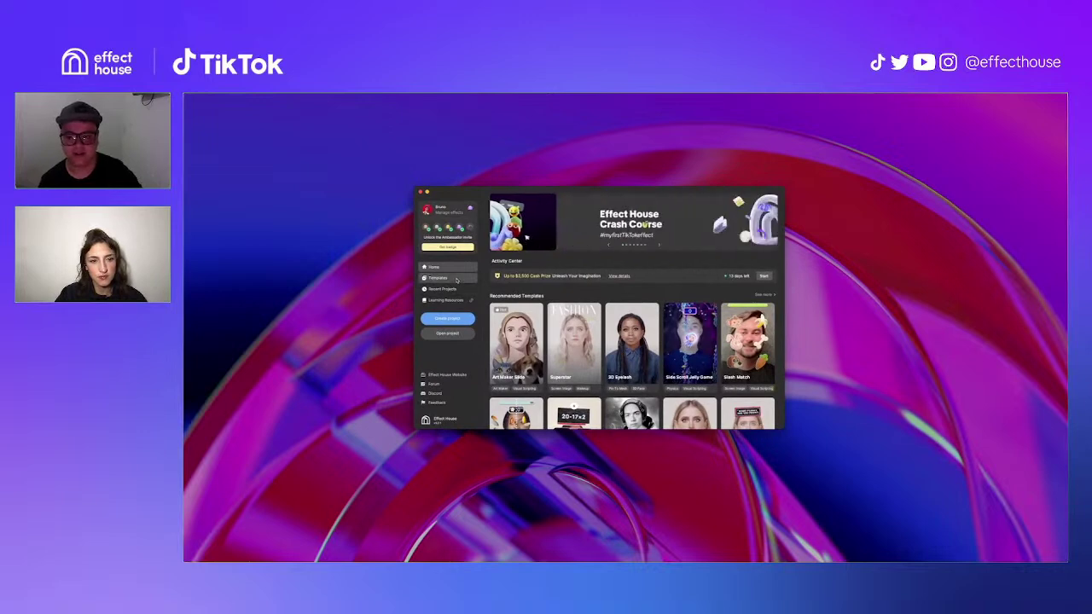
{"action": "left_click", "coordinate": [457, 279]}
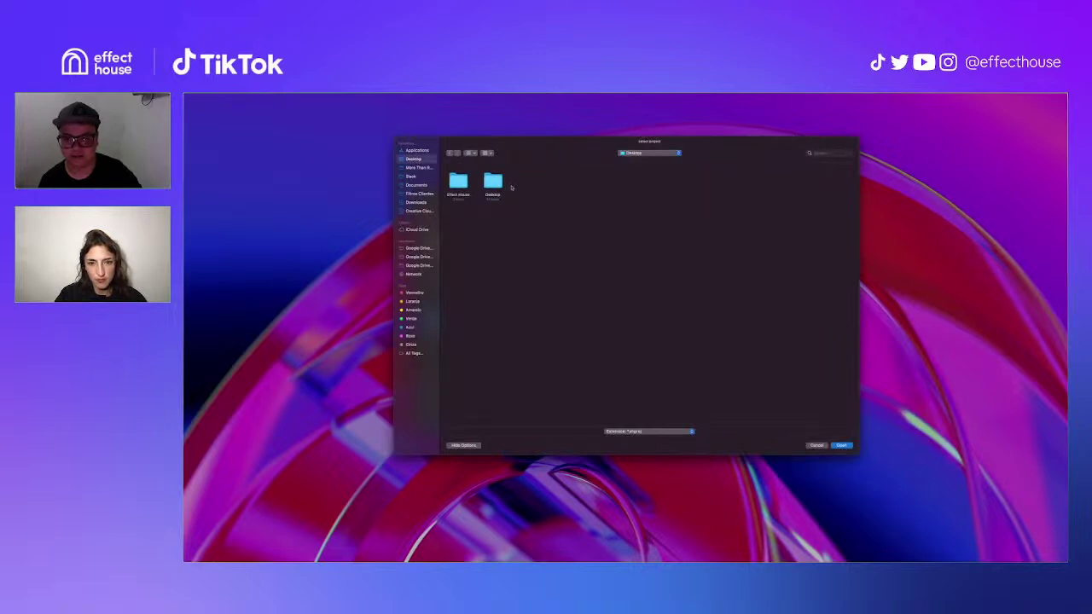
{"action": "double_click", "coordinate": [459, 183]}
{"action": "double_click", "coordinate": [459, 181]}
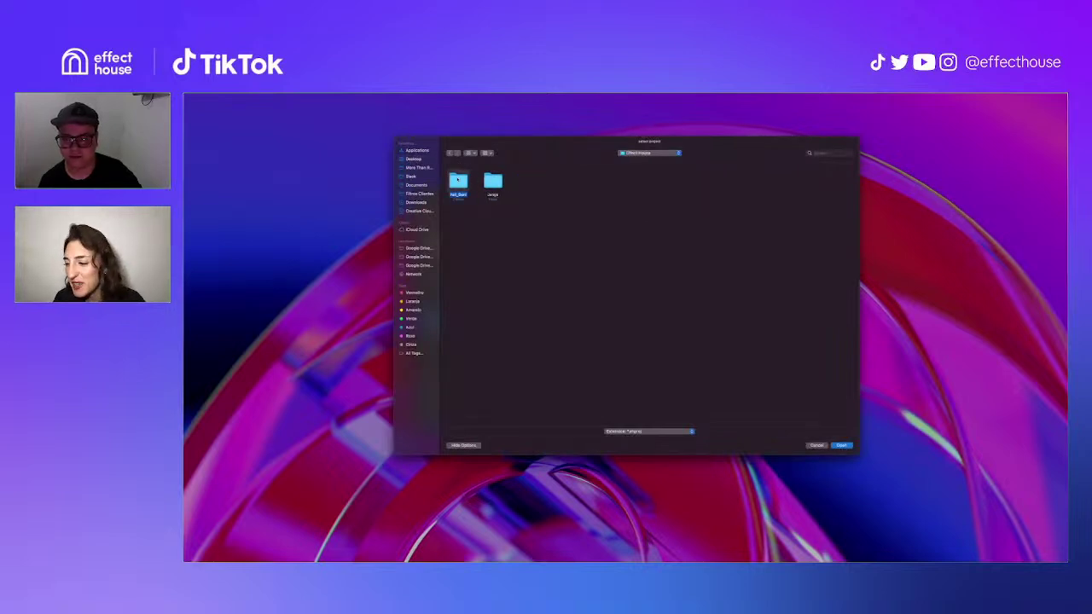
{"action": "double_click", "coordinate": [491, 180]}
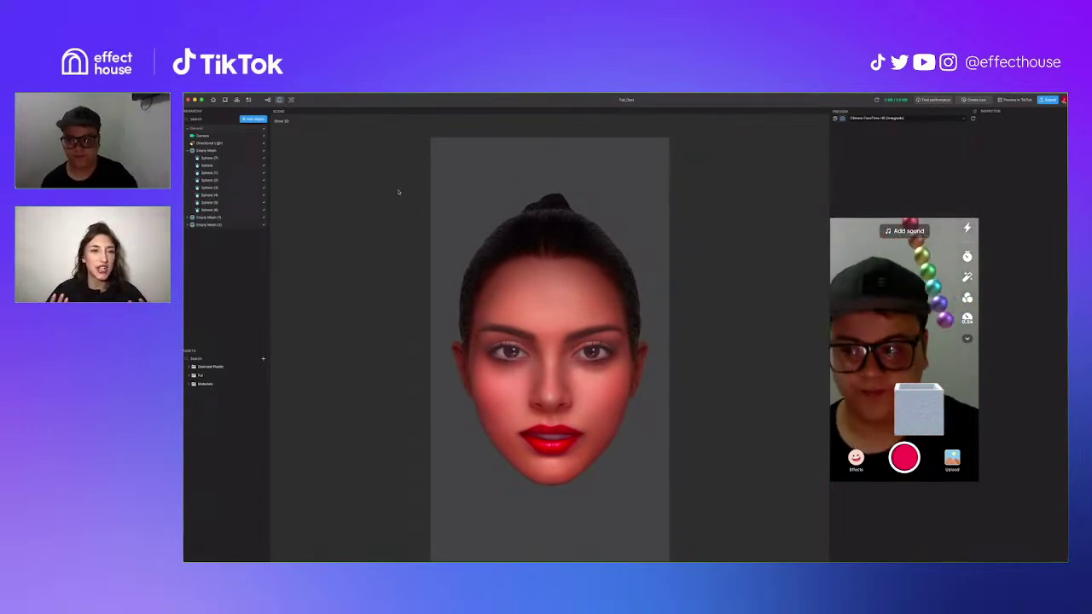
Step: Show the visual scripting graph with its minimap and bring the Update and Start nodes into view
{"action": "left_click", "coordinate": [268, 101]}
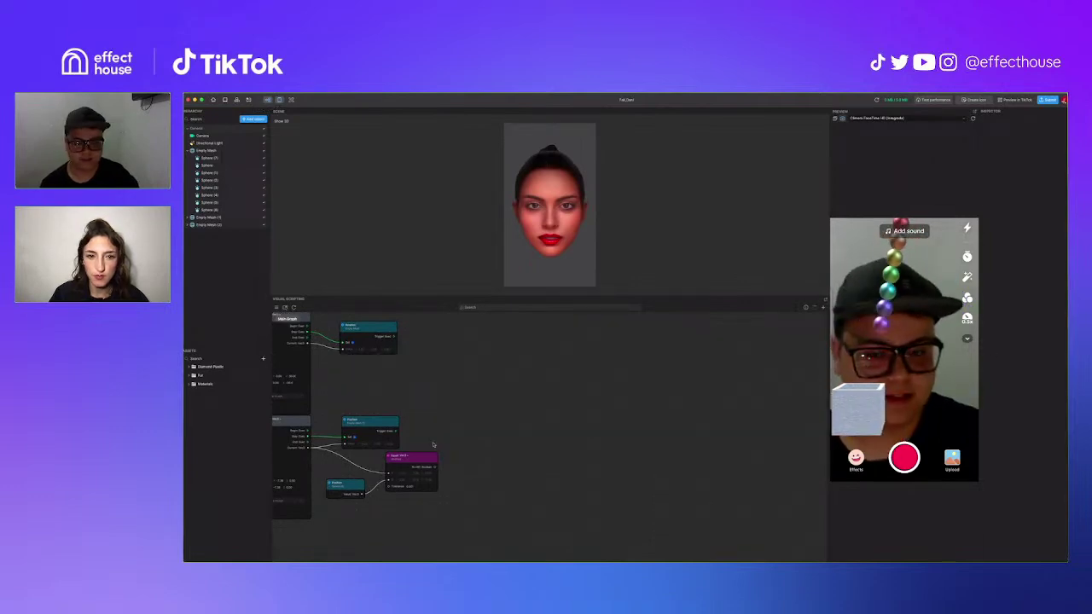
{"action": "left_click", "coordinate": [285, 307]}
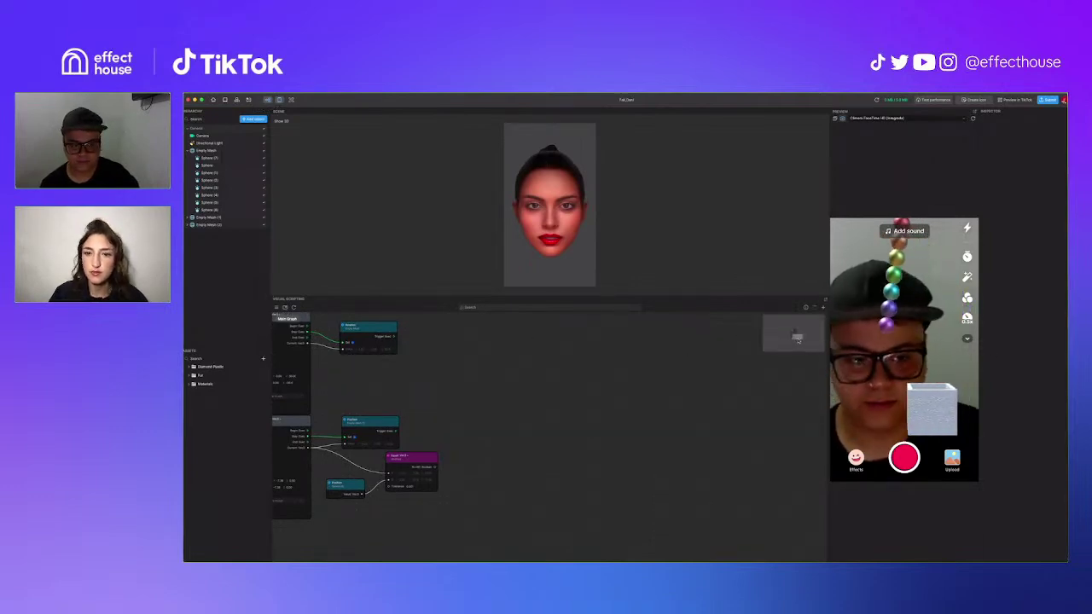
{"action": "left_click_drag", "start_coordinate": [798, 339], "coordinate": [794, 337]}
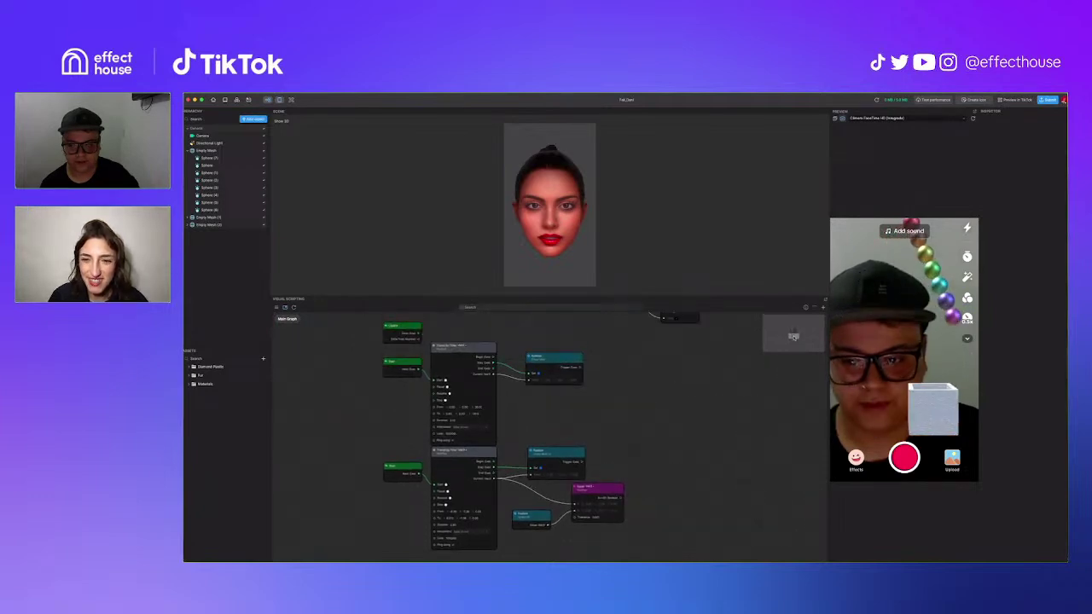
Step: Spread the graph out by moving the Update node up, the lower Start node outward, and the lower Start's connected node down
{"action": "left_click_drag", "start_coordinate": [412, 325], "coordinate": [393, 315]}
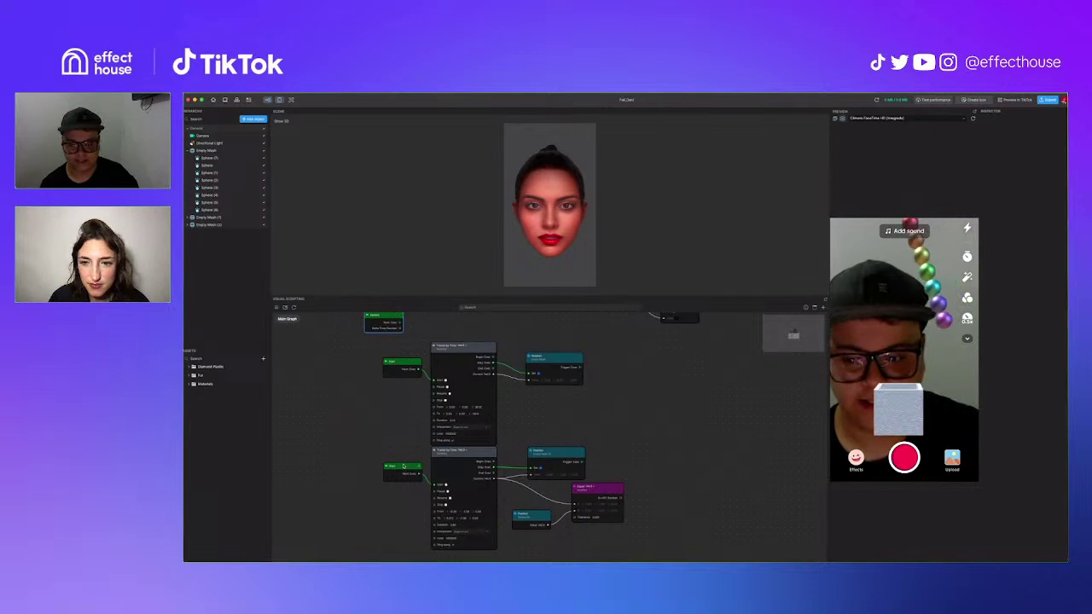
{"action": "left_click_drag", "start_coordinate": [394, 467], "coordinate": [360, 477]}
{"action": "left_click_drag", "start_coordinate": [460, 449], "coordinate": [462, 463]}
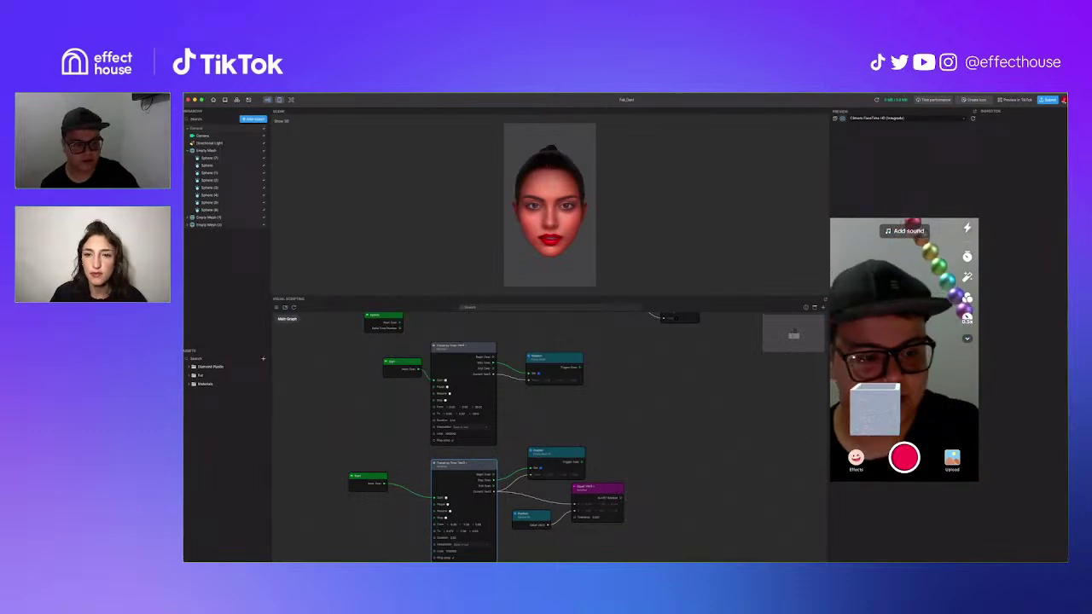
{"action": "scroll", "coordinate": [891, 403], "scroll_direction": "up", "scroll_amount": 3}
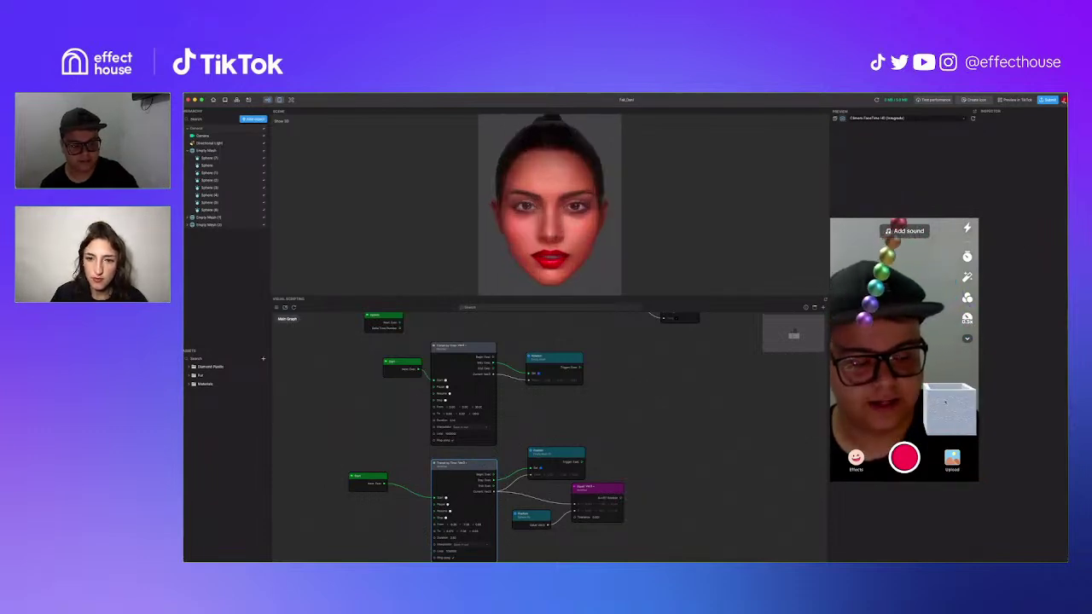
Step: Bring the upper node chain into view and move the facial movement detection node farther away from its connected Counter node
{"action": "left_click_drag", "start_coordinate": [801, 338], "coordinate": [795, 333]}
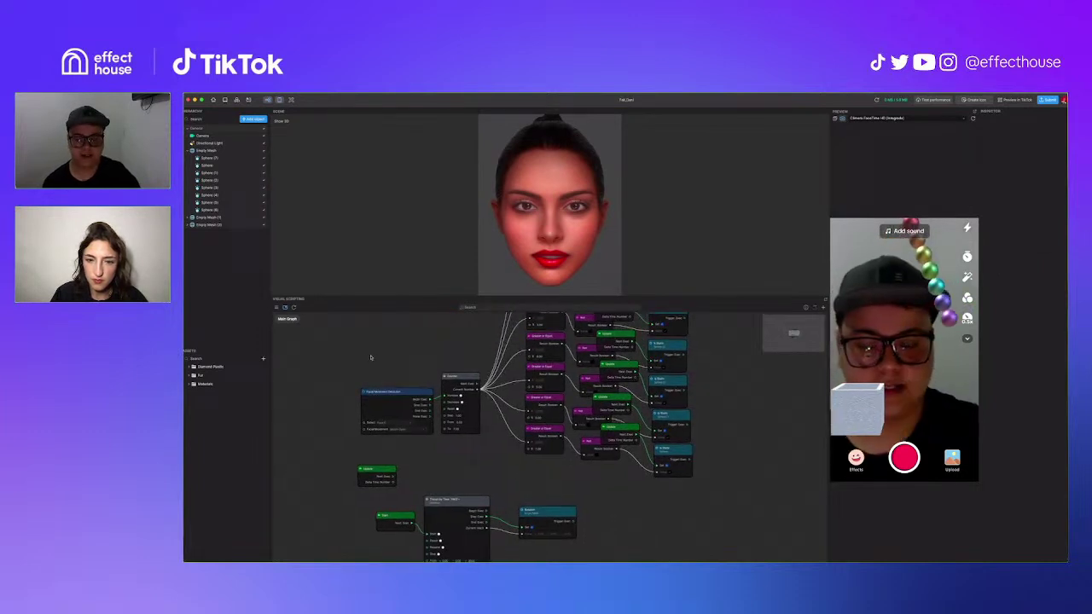
{"action": "left_click_drag", "start_coordinate": [405, 396], "coordinate": [379, 382]}
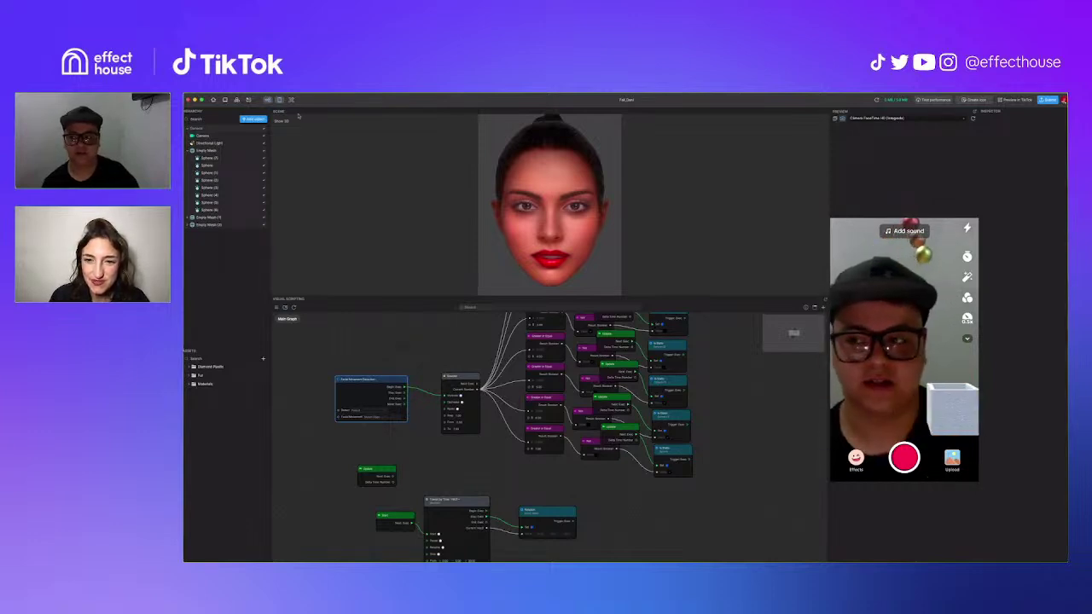
Step: Enlarge the 3D scene to examine the spheres and the invisible side wall, and restart the effect preview
{"action": "left_click", "coordinate": [215, 181]}
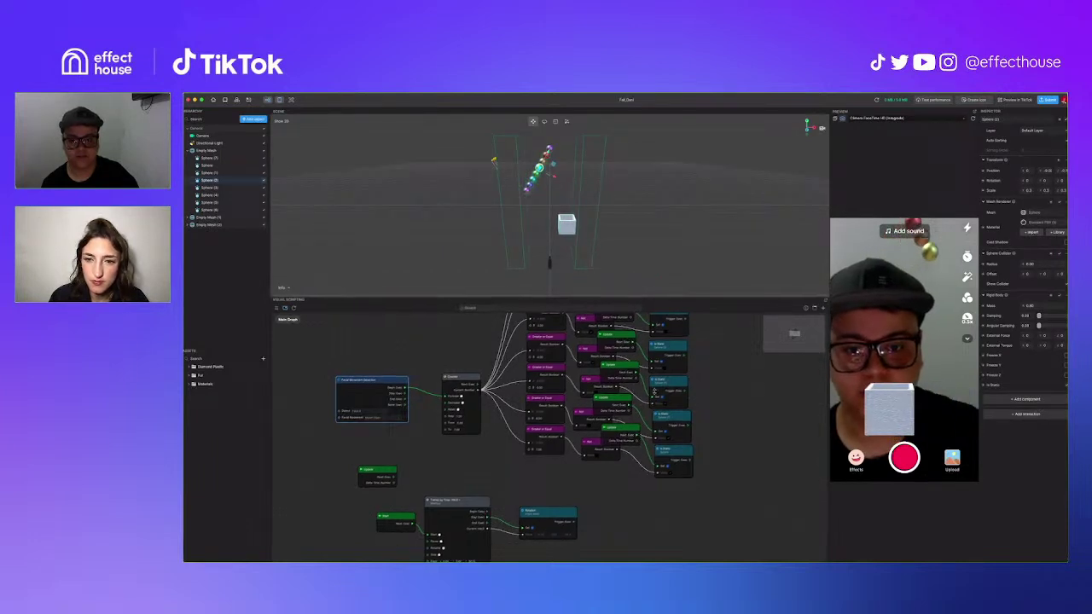
{"action": "left_click_drag", "start_coordinate": [642, 298], "coordinate": [656, 432]}
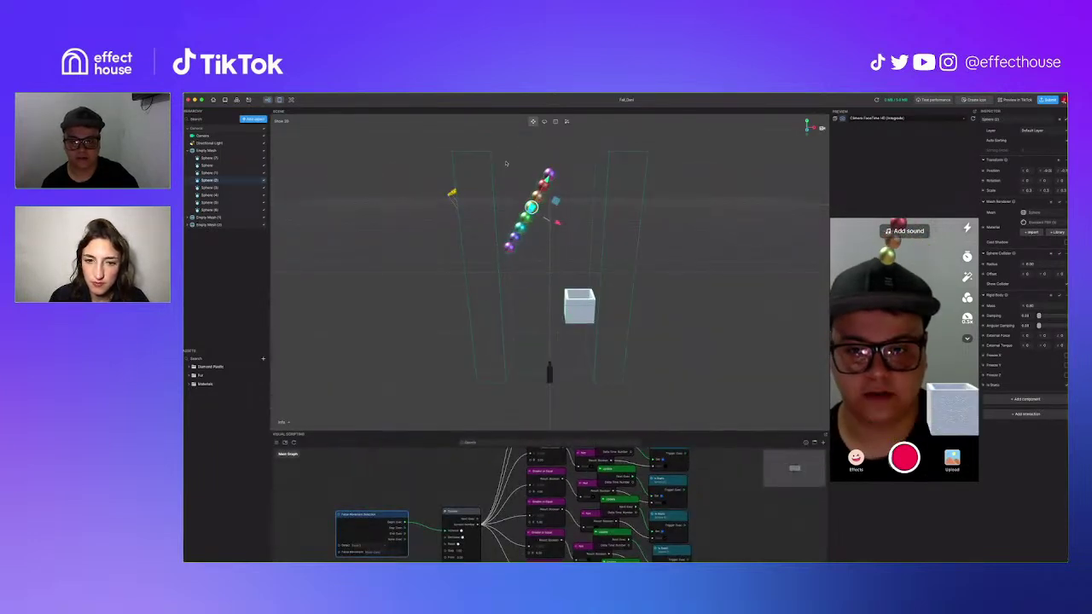
{"action": "left_click", "coordinate": [491, 272]}
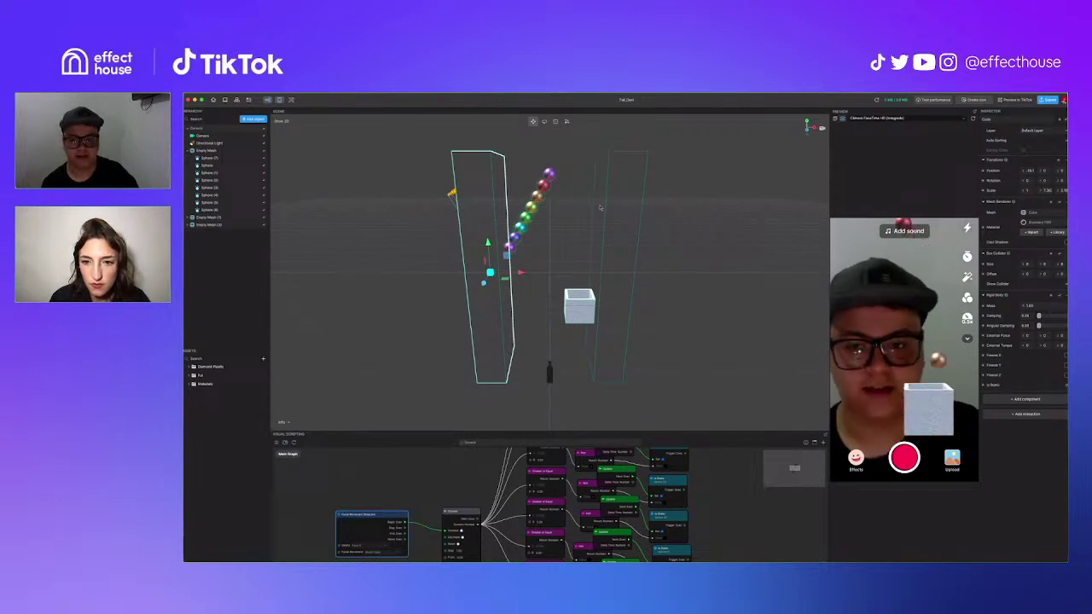
{"action": "left_click", "coordinate": [545, 286]}
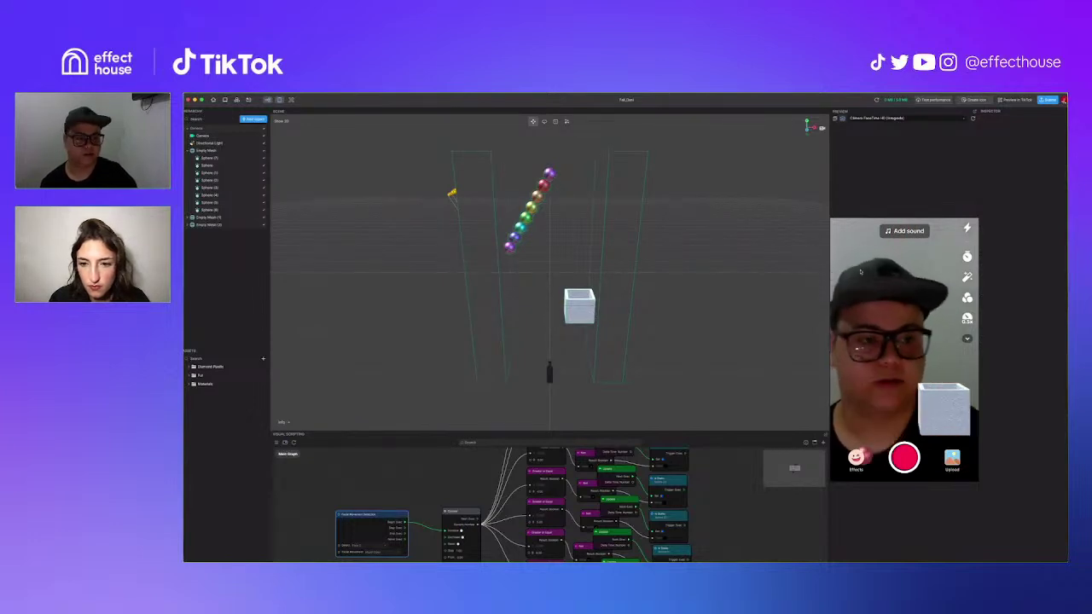
{"action": "left_click", "coordinate": [972, 119]}
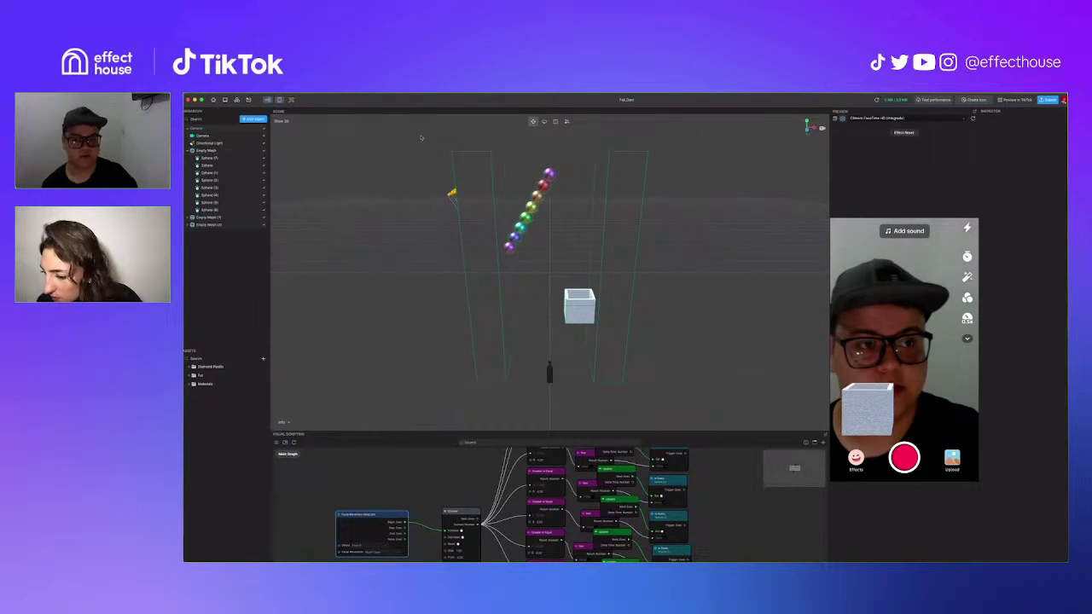
{"action": "left_click", "coordinate": [201, 210]}
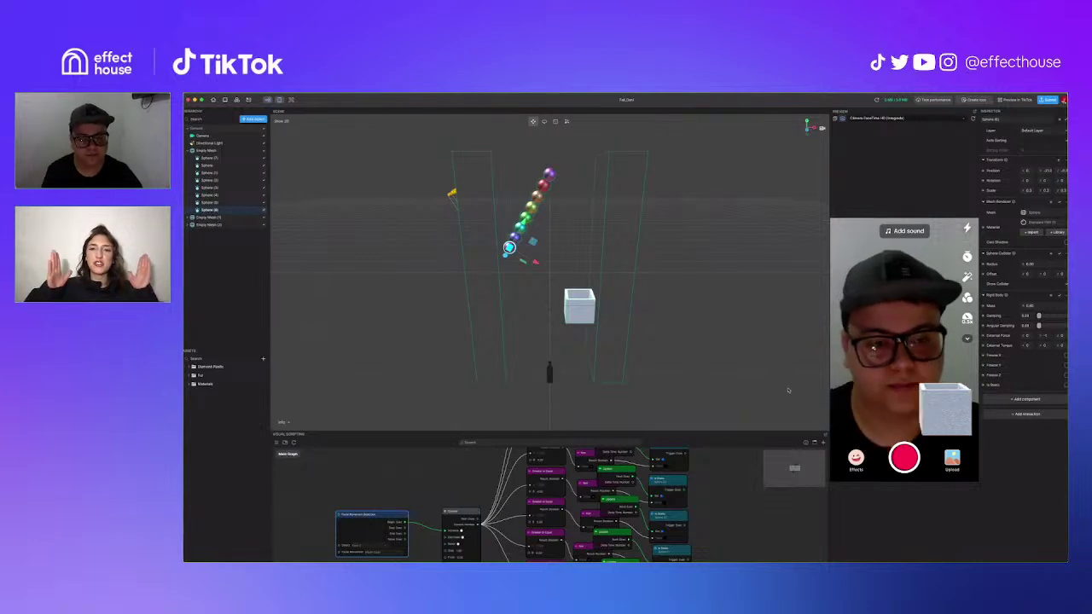
Step: Try moving both invisible side walls inward toward the spheres and check the narrower space in the preview
{"action": "left_click", "coordinate": [464, 167]}
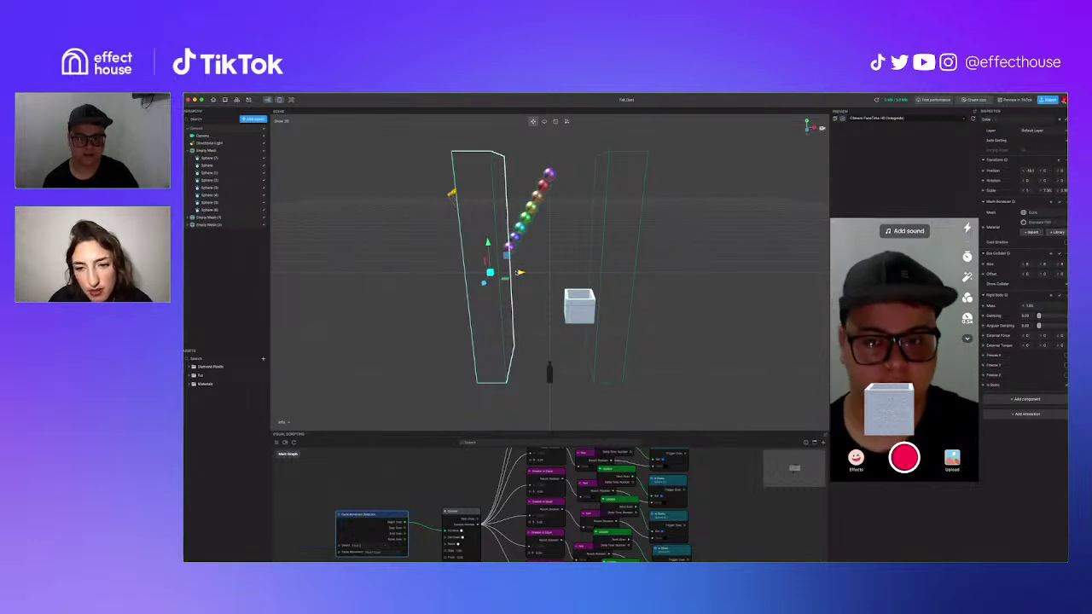
{"action": "left_click_drag", "start_coordinate": [527, 274], "coordinate": [541, 274]}
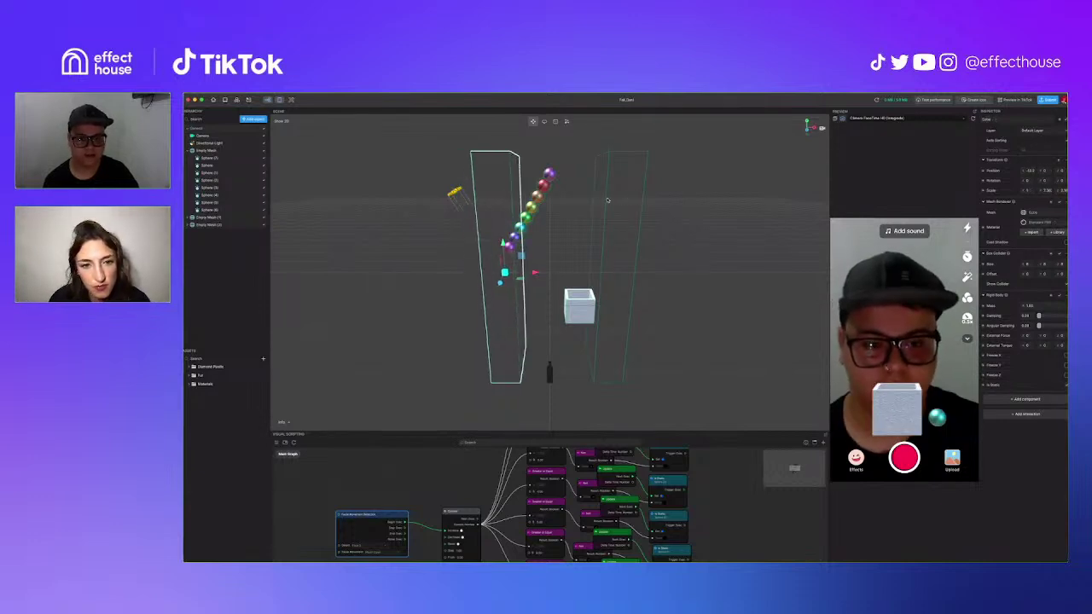
{"action": "left_click", "coordinate": [607, 205]}
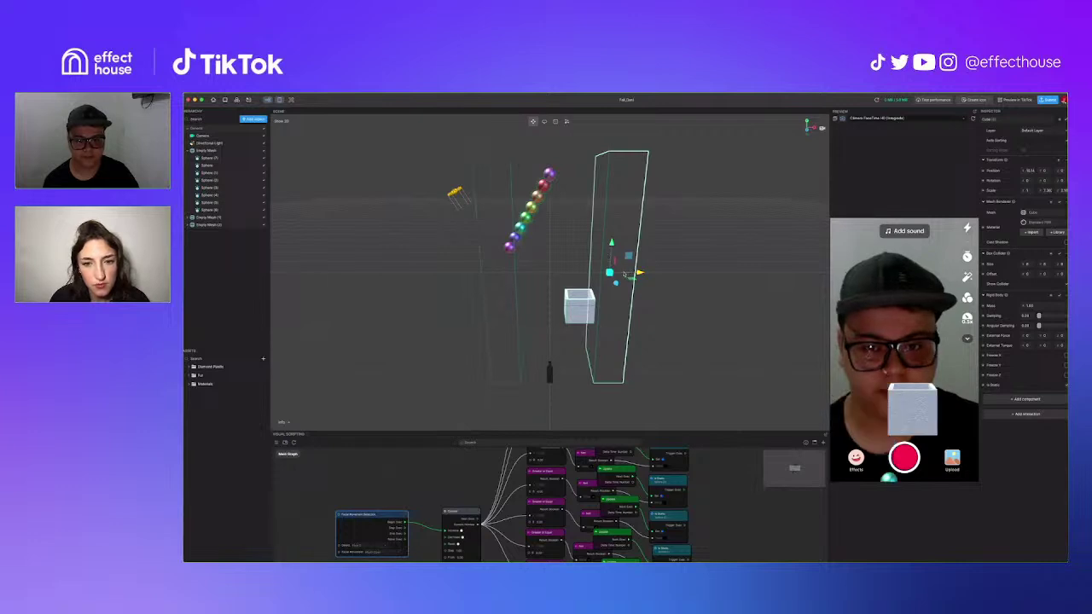
{"action": "left_click_drag", "start_coordinate": [630, 273], "coordinate": [623, 273]}
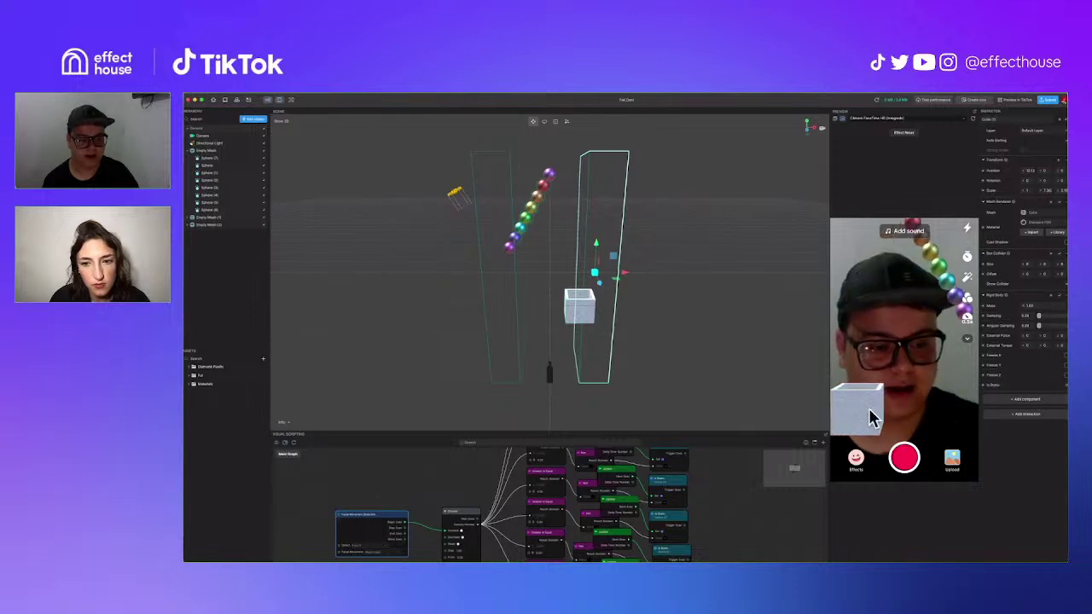
{"action": "left_click_drag", "start_coordinate": [872, 419], "coordinate": [937, 418]}
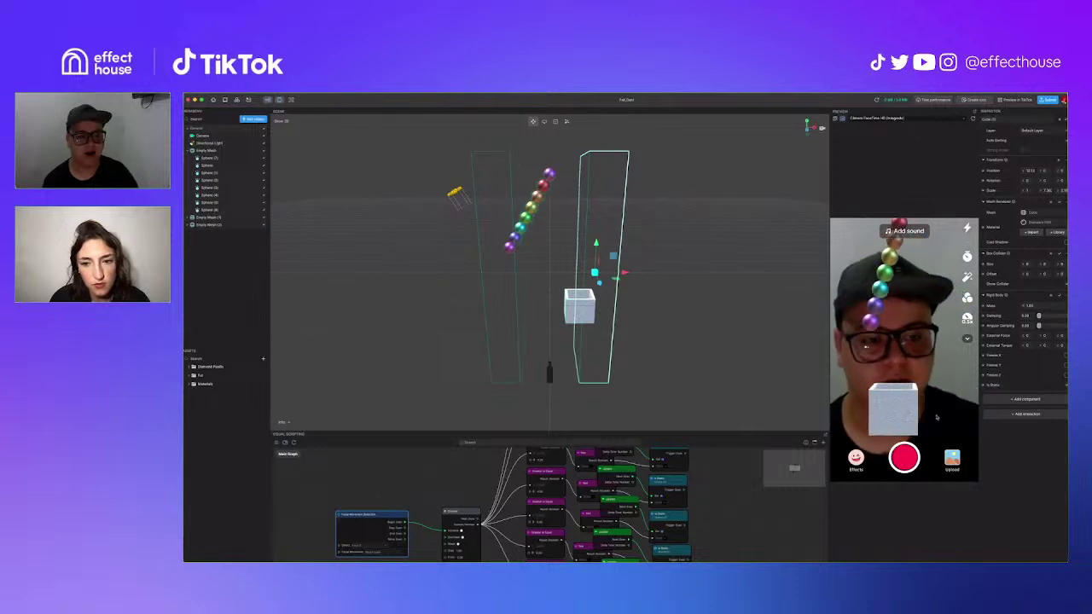
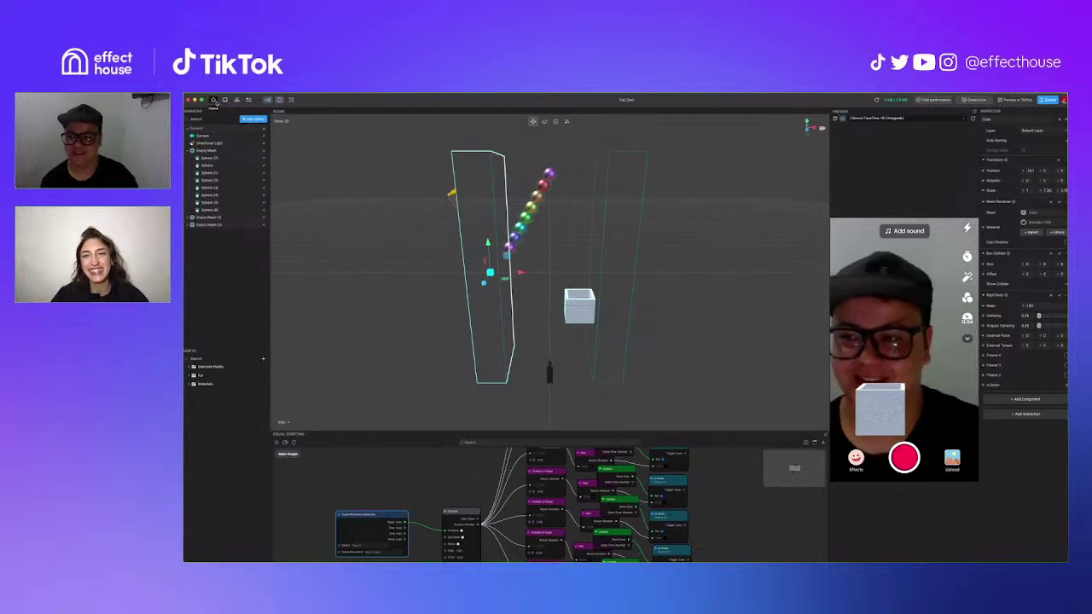
Step: Close the colored-spheres project without saving and open the Jenga_v1 project
{"action": "left_click", "coordinate": [214, 100]}
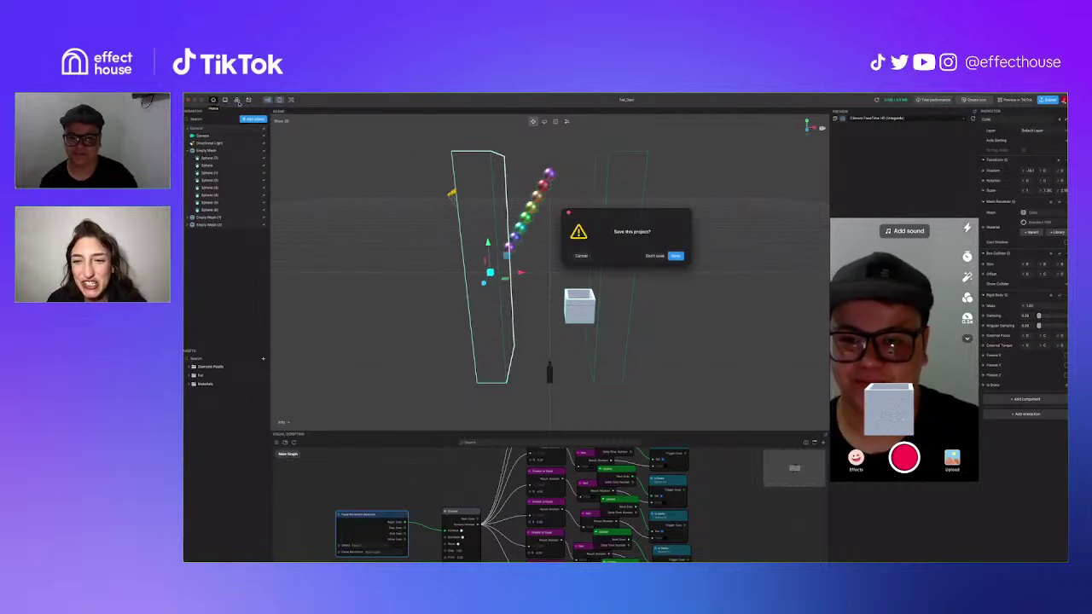
{"action": "left_click", "coordinate": [655, 256]}
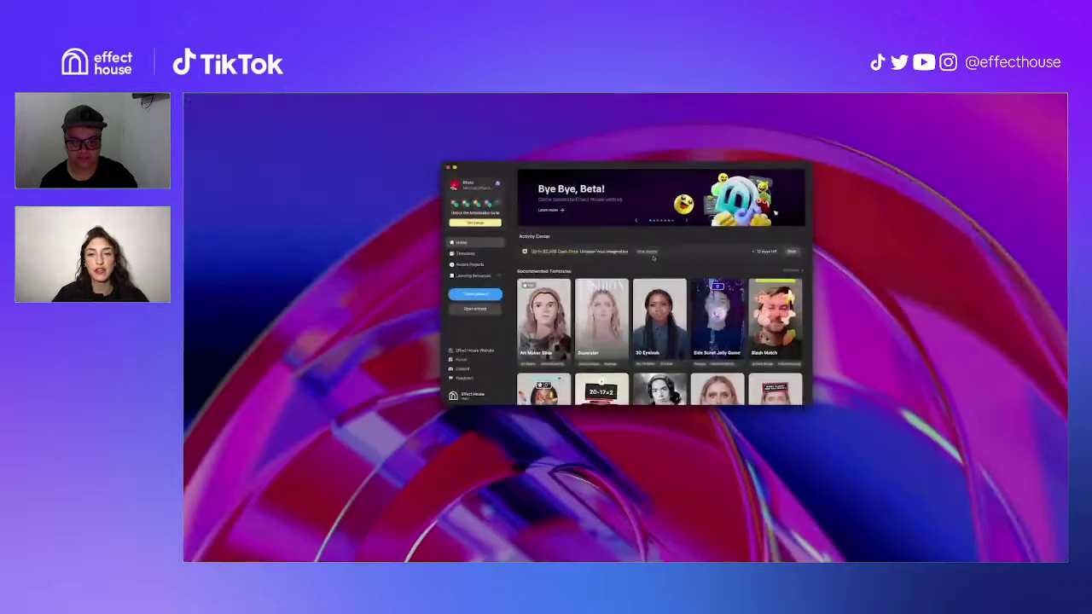
{"action": "left_click", "coordinate": [491, 313]}
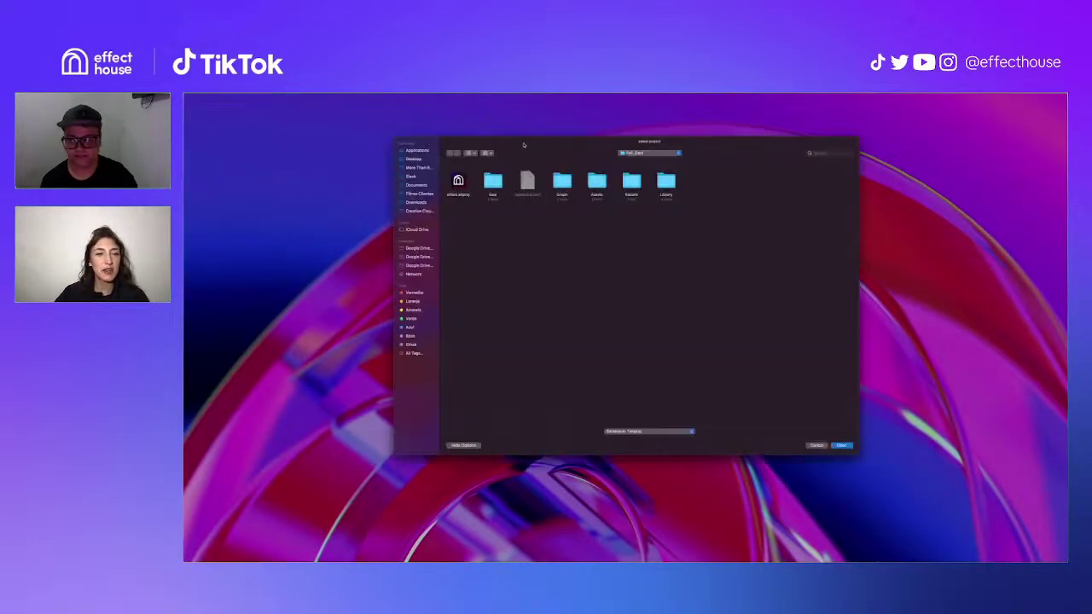
{"action": "key", "text": "Escape"}
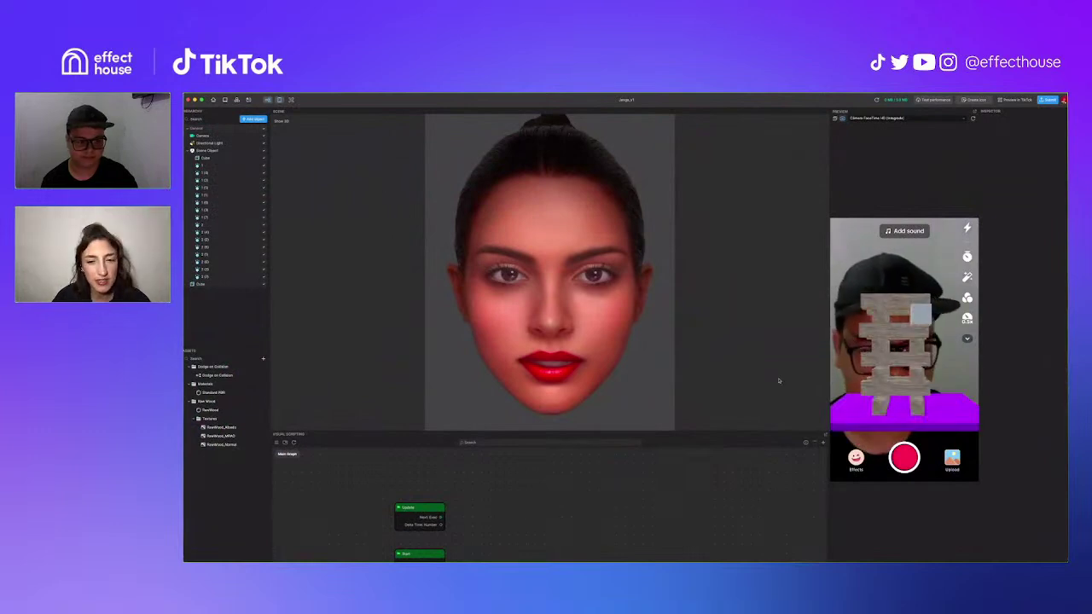
Step: Enlarge the 3D scene, view the block tower at an angle, and move the small cube slightly away from it toward the camera
{"action": "left_click_drag", "start_coordinate": [718, 431], "coordinate": [718, 478]}
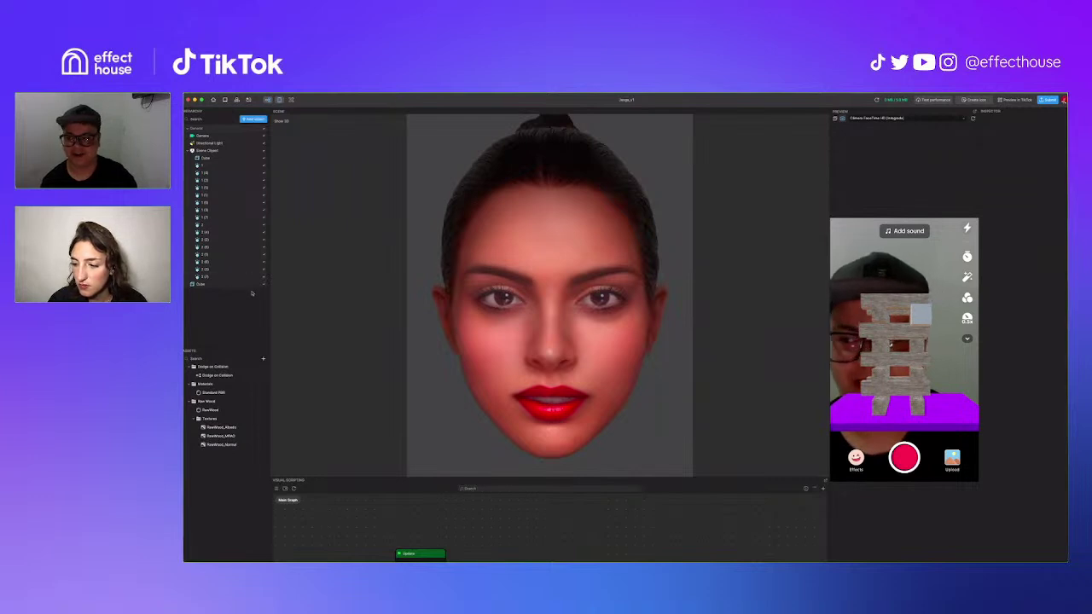
{"action": "left_click", "coordinate": [219, 285]}
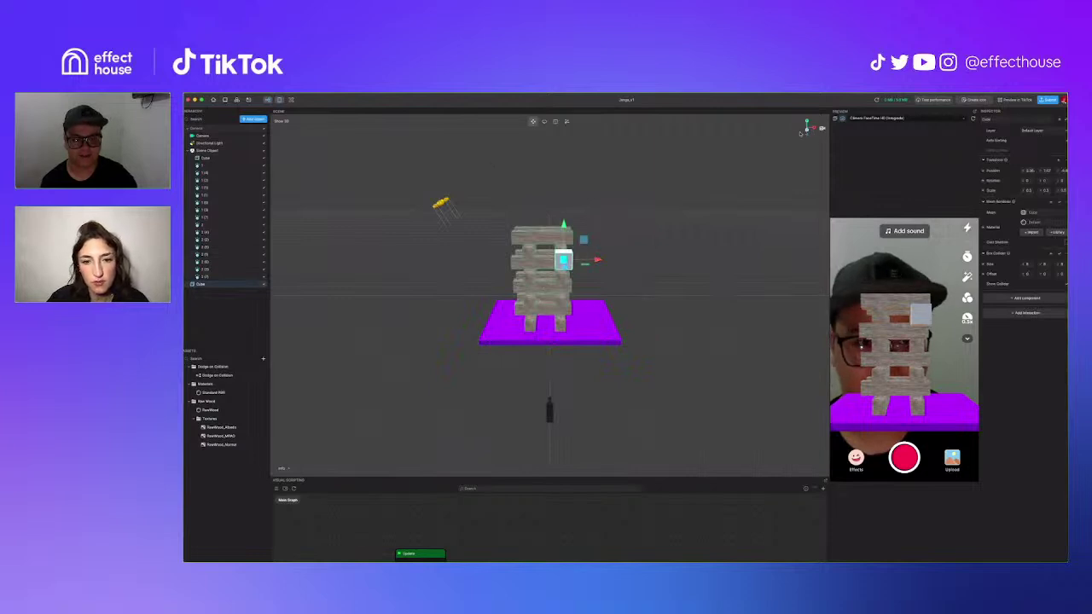
{"action": "left_click_drag", "start_coordinate": [793, 133], "coordinate": [683, 150], "text": "alt"}
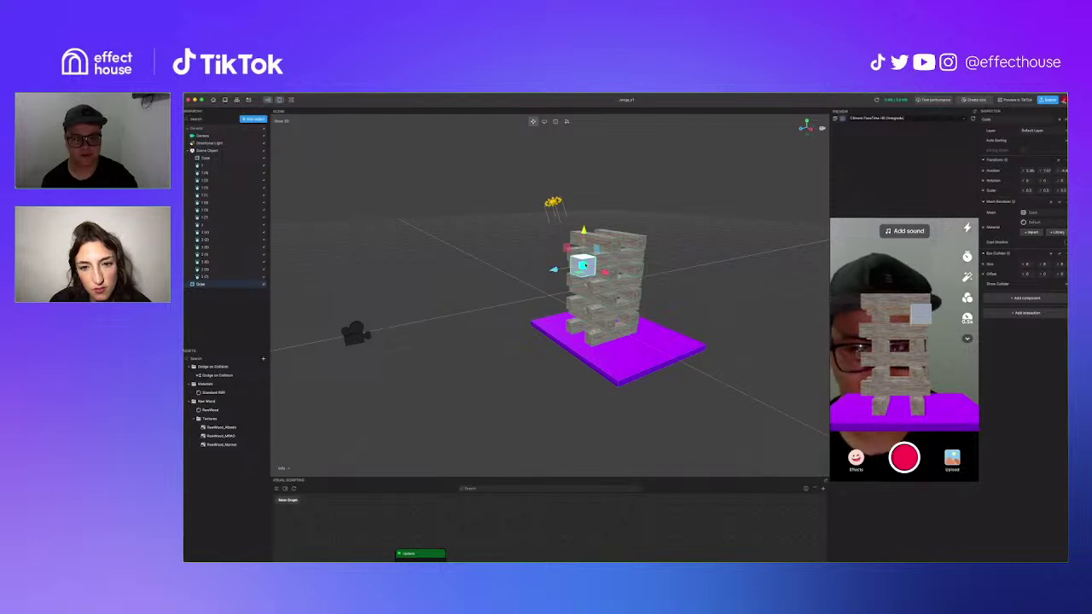
{"action": "left_click_drag", "start_coordinate": [582, 265], "coordinate": [559, 269]}
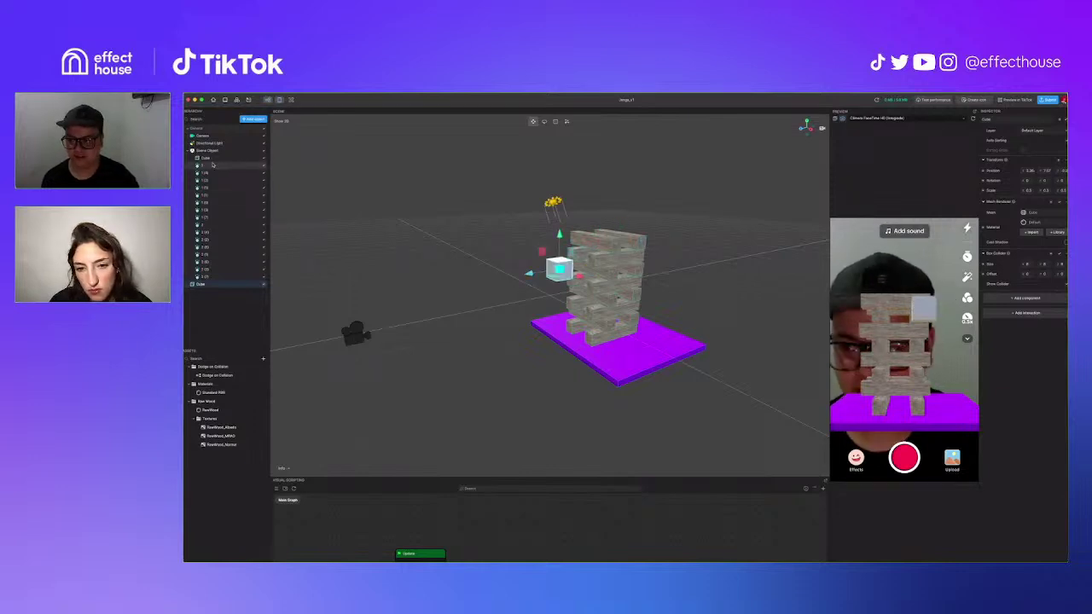
Step: Show the physics components shared by all the wooden blocks, and push the cube through the tower to its far side
{"action": "left_click", "coordinate": [214, 278]}
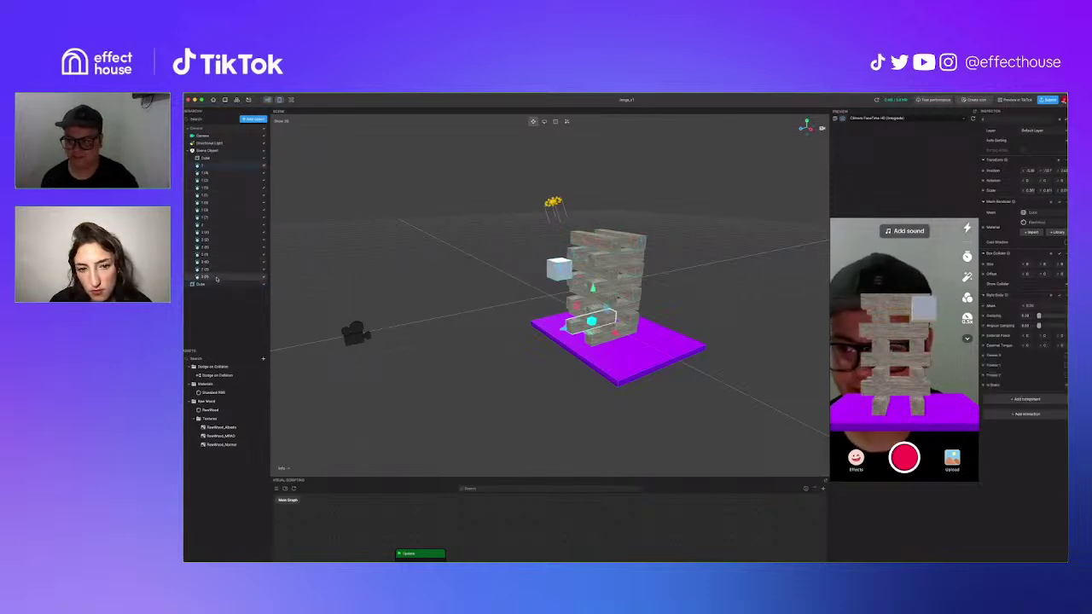
{"action": "left_click", "coordinate": [214, 166], "text": "shift"}
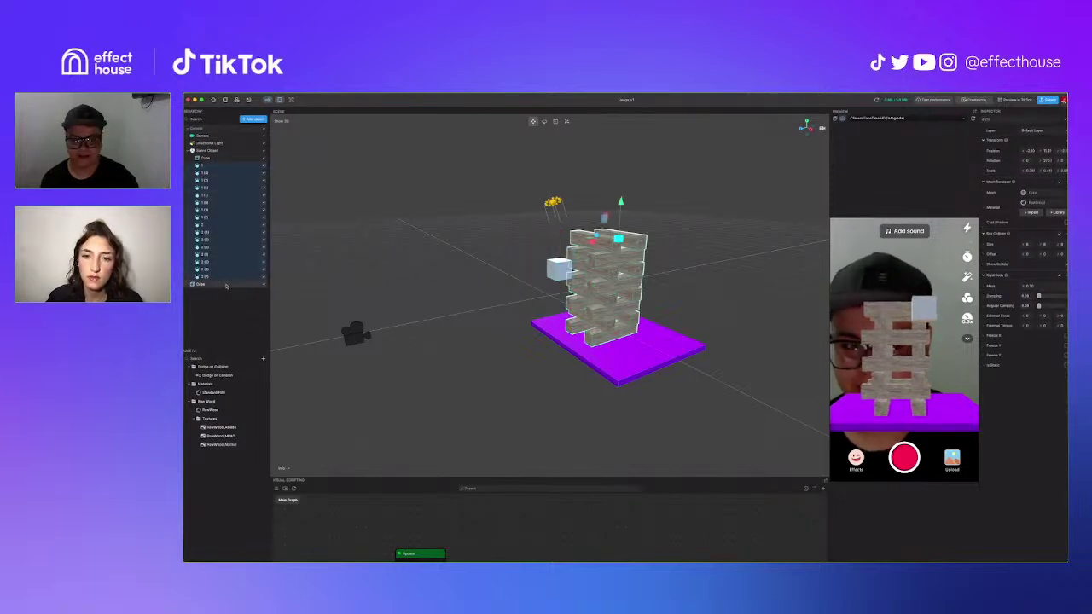
{"action": "left_click", "coordinate": [559, 269]}
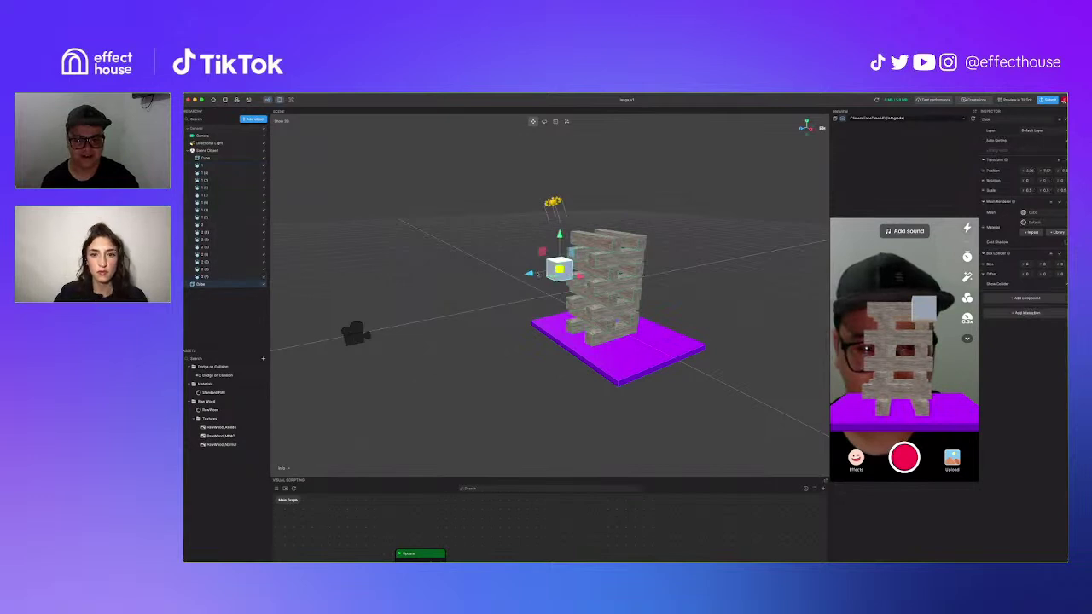
{"action": "left_click_drag", "start_coordinate": [559, 269], "coordinate": [711, 246]}
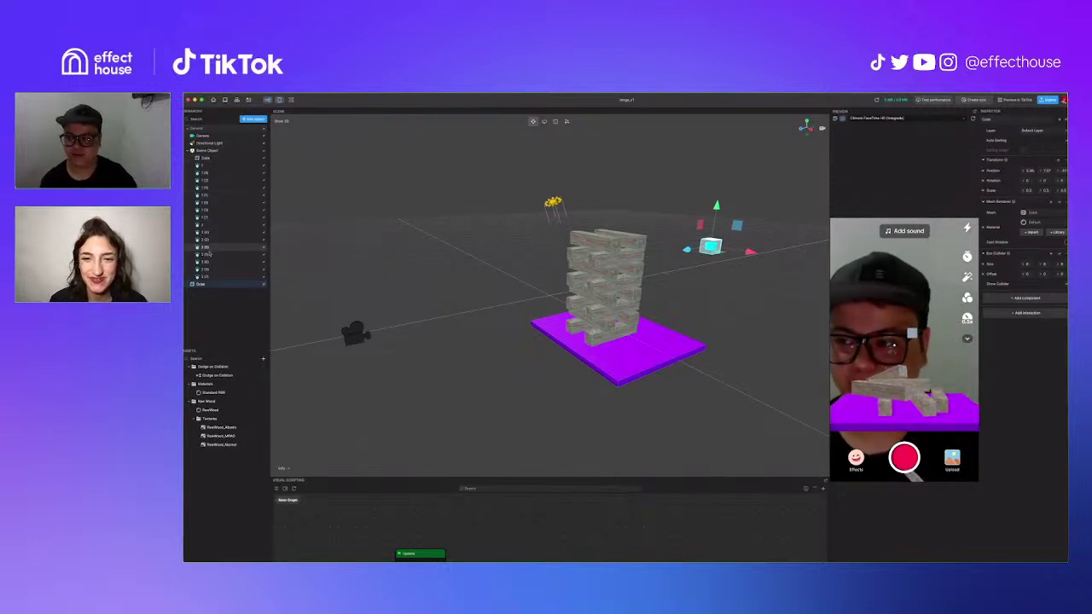
Step: Inspect the rigid body and box collider components of individual wooden blocks in the tower
{"action": "left_click", "coordinate": [217, 169]}
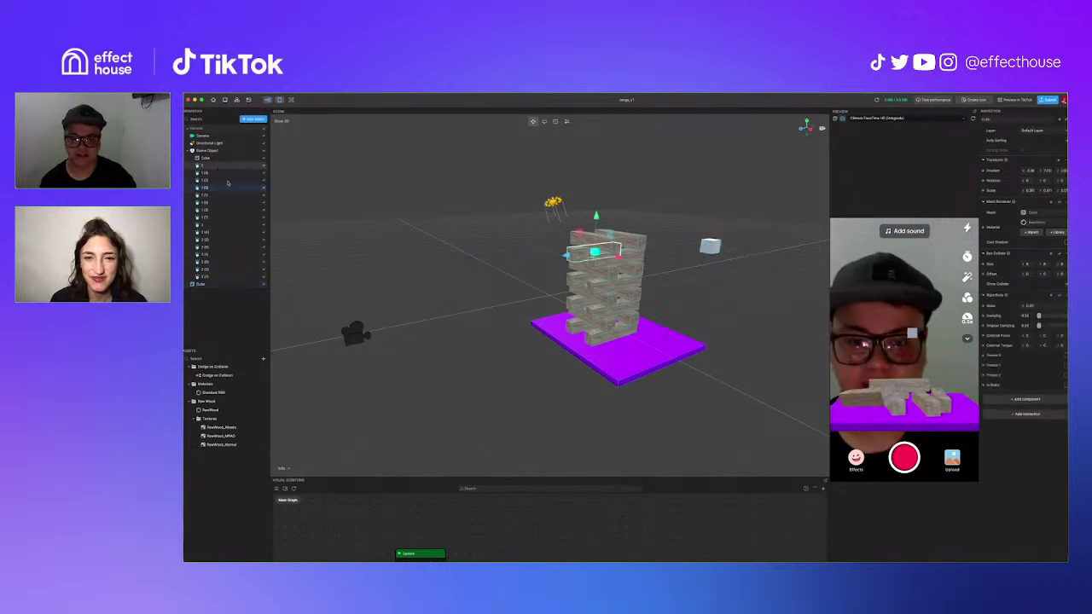
{"action": "left_click", "coordinate": [229, 185]}
{"action": "left_click", "coordinate": [220, 187]}
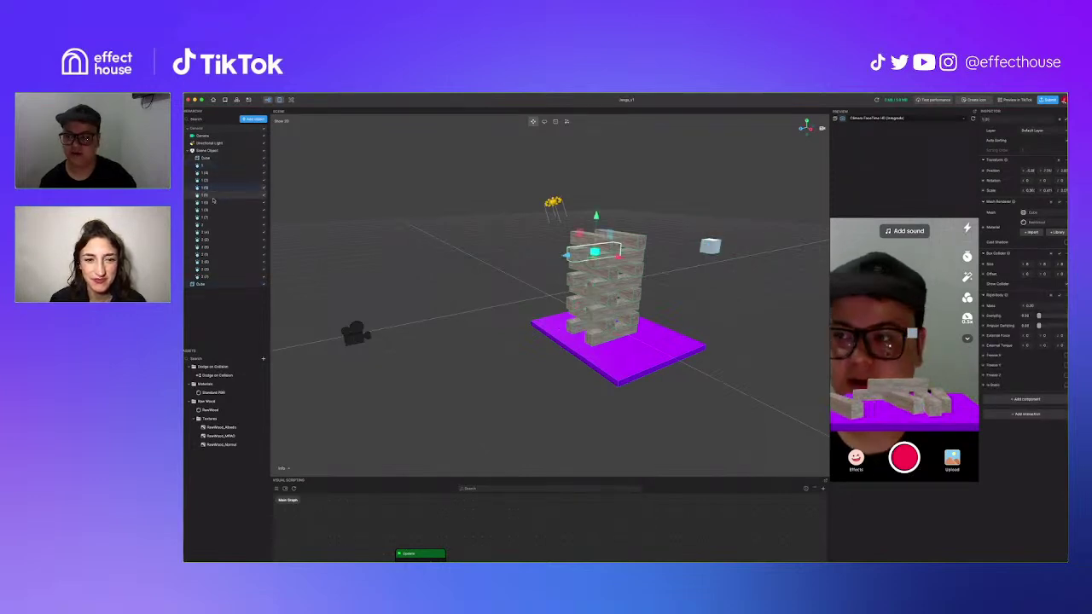
{"action": "left_click", "coordinate": [219, 158]}
{"action": "left_click", "coordinate": [214, 195]}
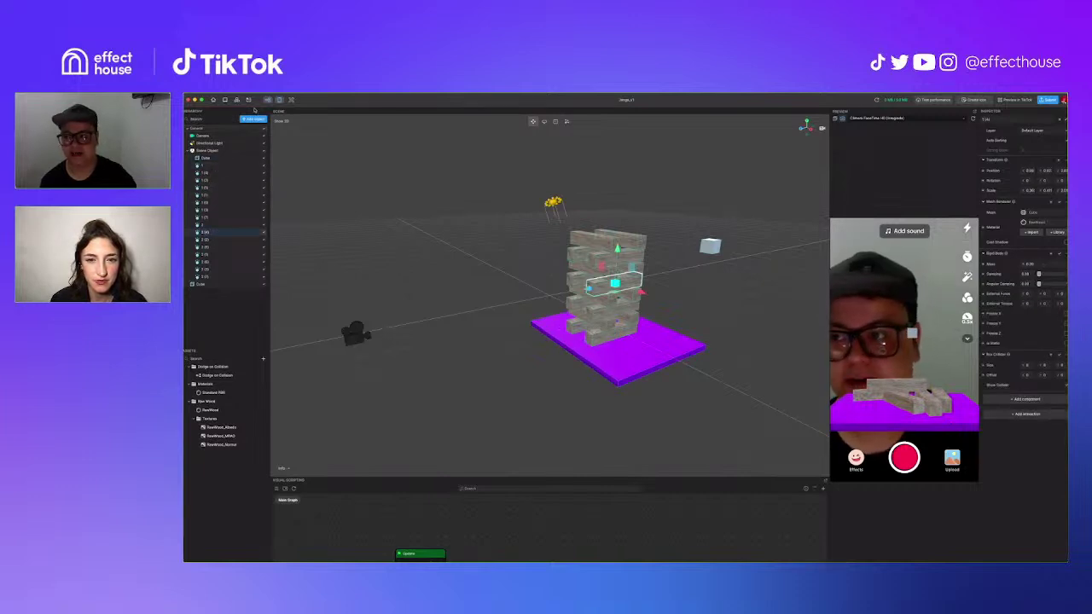
Step: Look through the Visual Scripting assets in the Asset Library and show its Materials category
{"action": "left_click", "coordinate": [238, 99]}
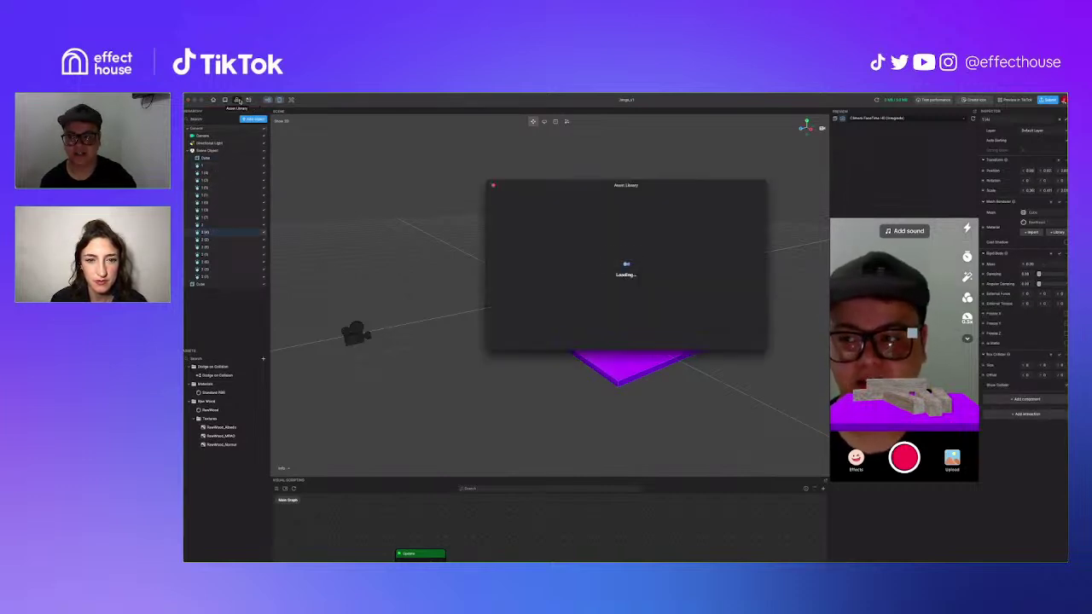
{"action": "left_click_drag", "start_coordinate": [519, 185], "coordinate": [476, 185]}
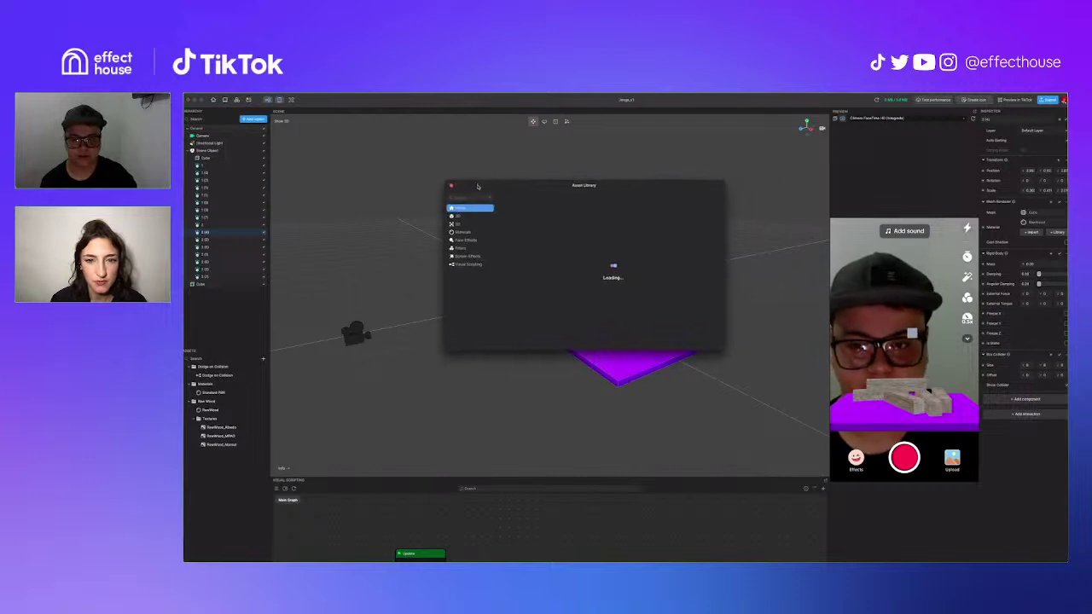
{"action": "left_click", "coordinate": [466, 264]}
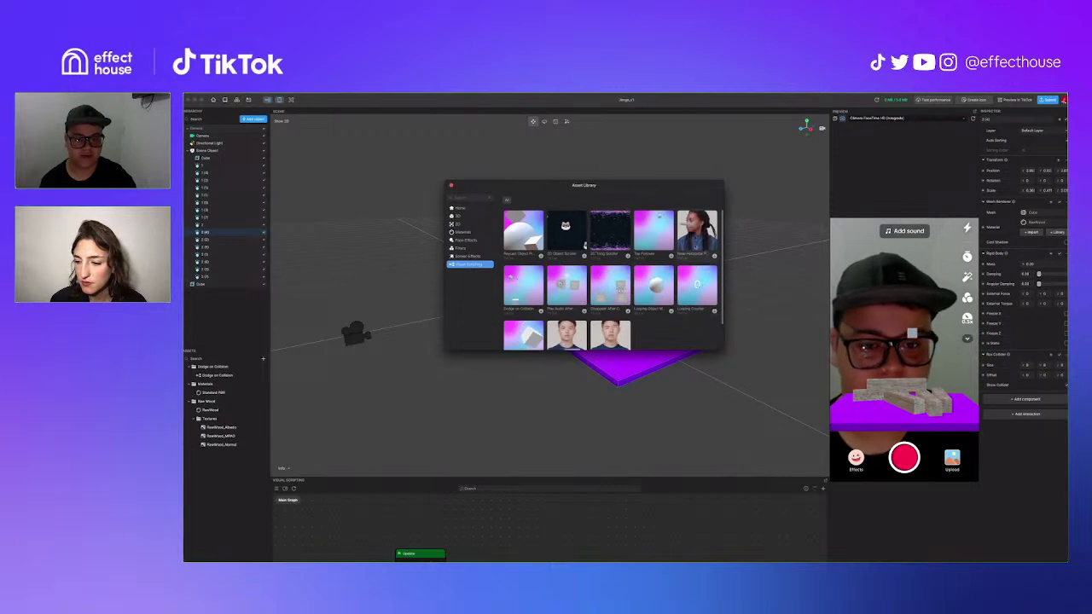
{"action": "scroll", "coordinate": [701, 241], "scroll_direction": "down", "scroll_amount": 1}
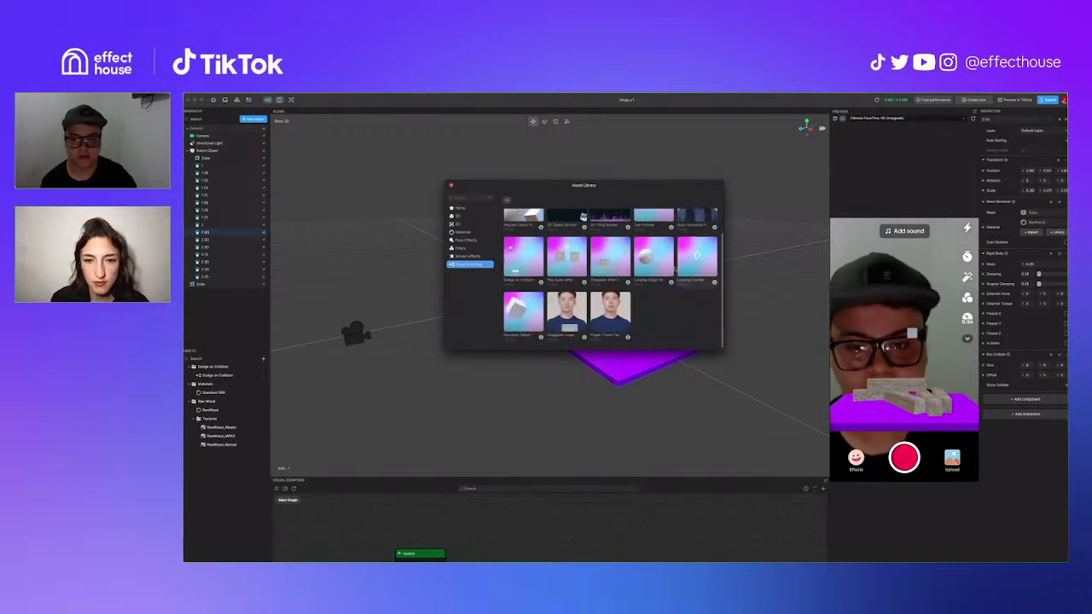
{"action": "scroll", "coordinate": [675, 269], "scroll_direction": "up", "scroll_amount": 1}
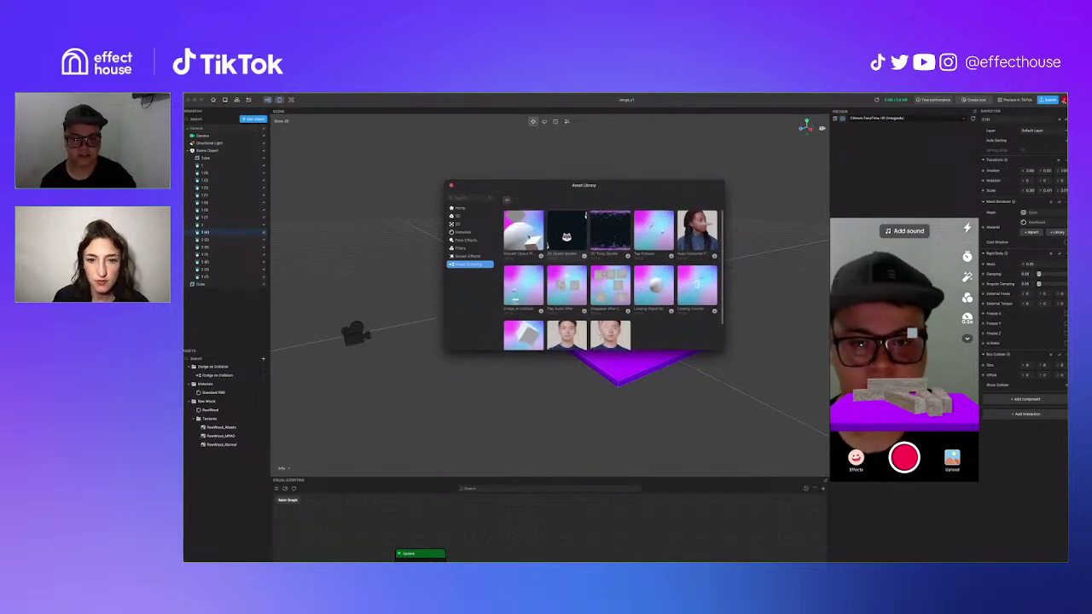
{"action": "left_click", "coordinate": [463, 232]}
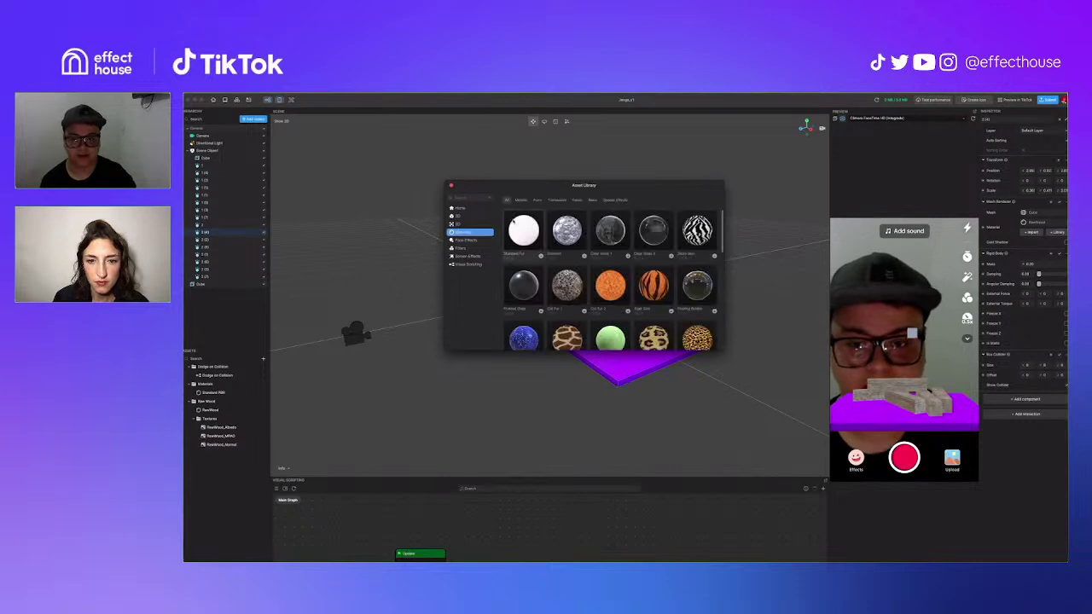
Step: Look through the material assets in the Asset Library, and close the library
{"action": "scroll", "coordinate": [597, 264], "scroll_direction": "down", "scroll_amount": 1}
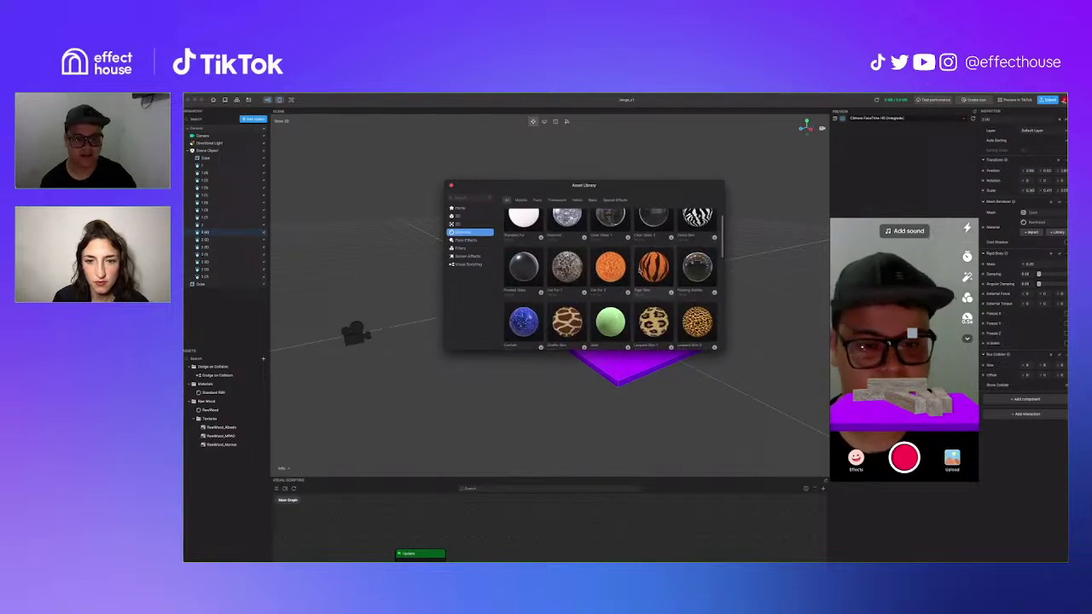
{"action": "scroll", "coordinate": [597, 281], "scroll_direction": "down", "scroll_amount": 3}
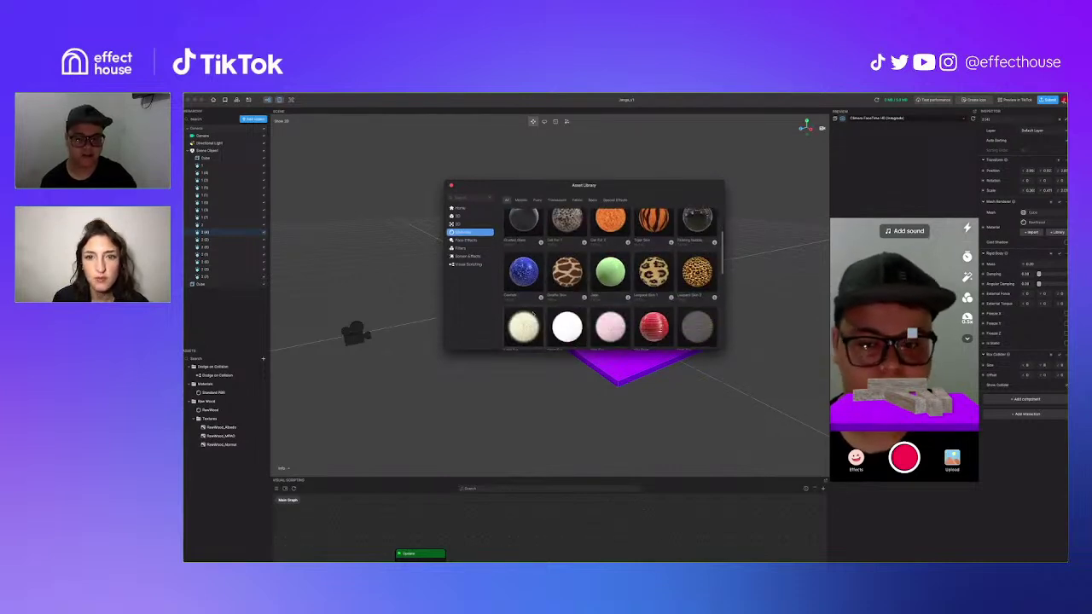
{"action": "scroll", "coordinate": [573, 311], "scroll_direction": "down", "scroll_amount": 6}
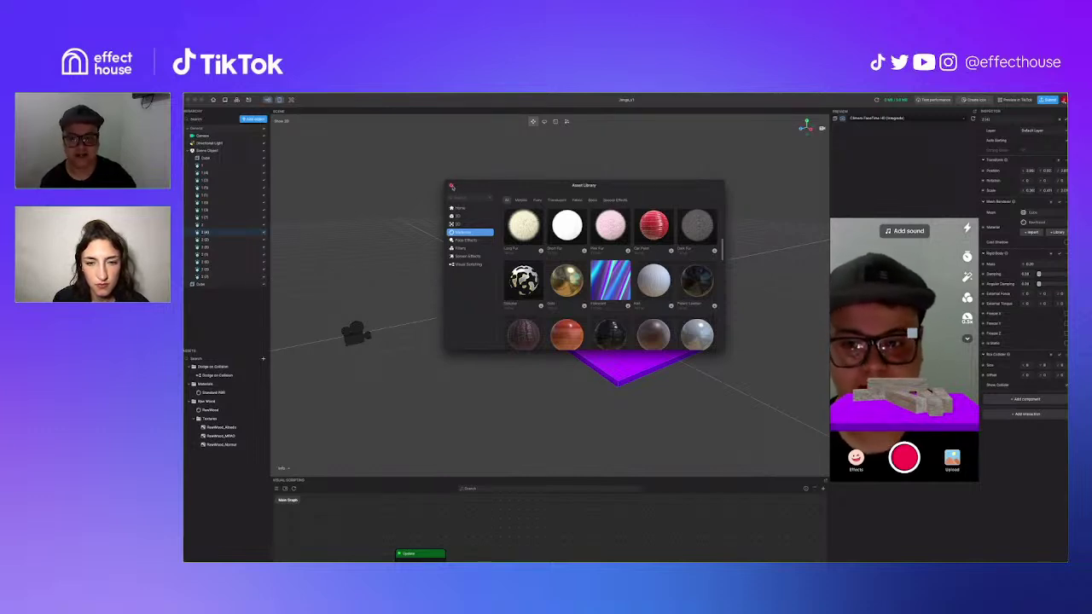
{"action": "left_click", "coordinate": [451, 186]}
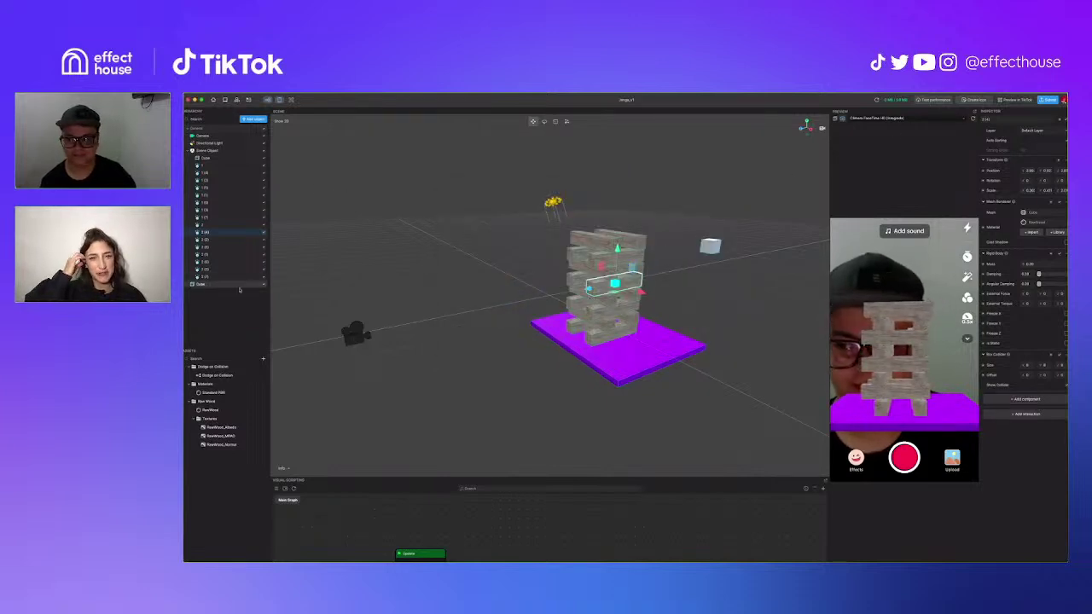
Step: Push the small cube back through the block tower to its camera-facing side, and lower it slightly
{"action": "left_click", "coordinate": [710, 246]}
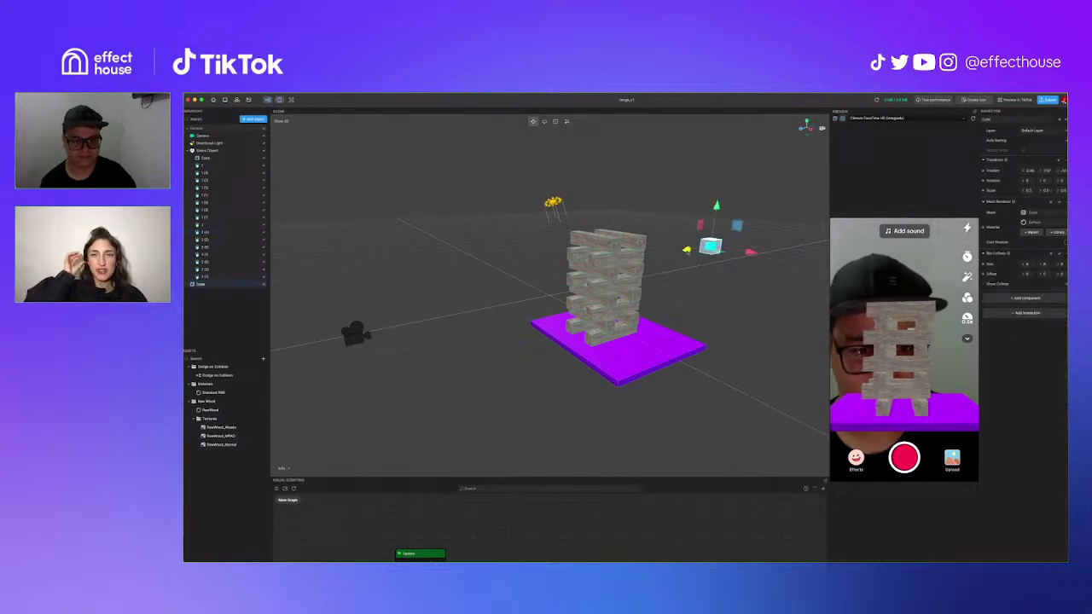
{"action": "left_click_drag", "start_coordinate": [710, 247], "coordinate": [625, 260]}
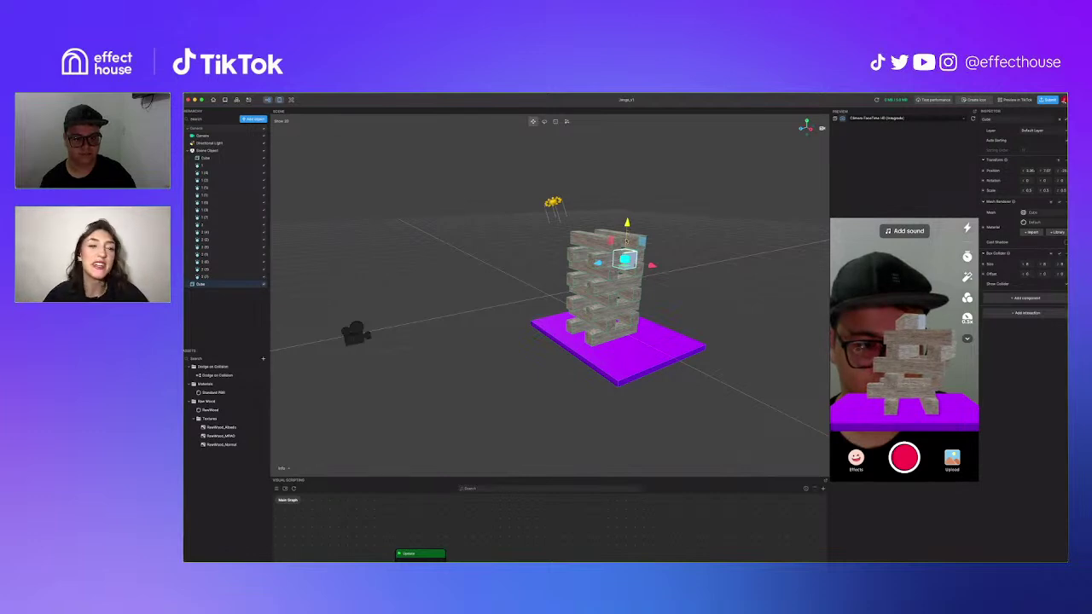
{"action": "left_click_drag", "start_coordinate": [626, 232], "coordinate": [554, 286]}
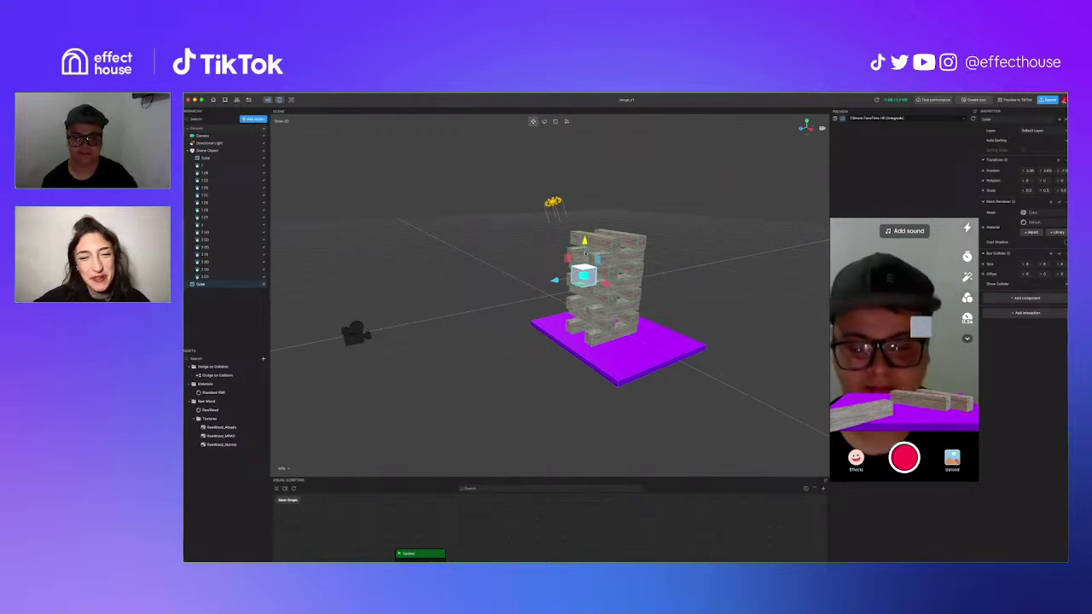
{"action": "left_click_drag", "start_coordinate": [585, 242], "coordinate": [585, 252]}
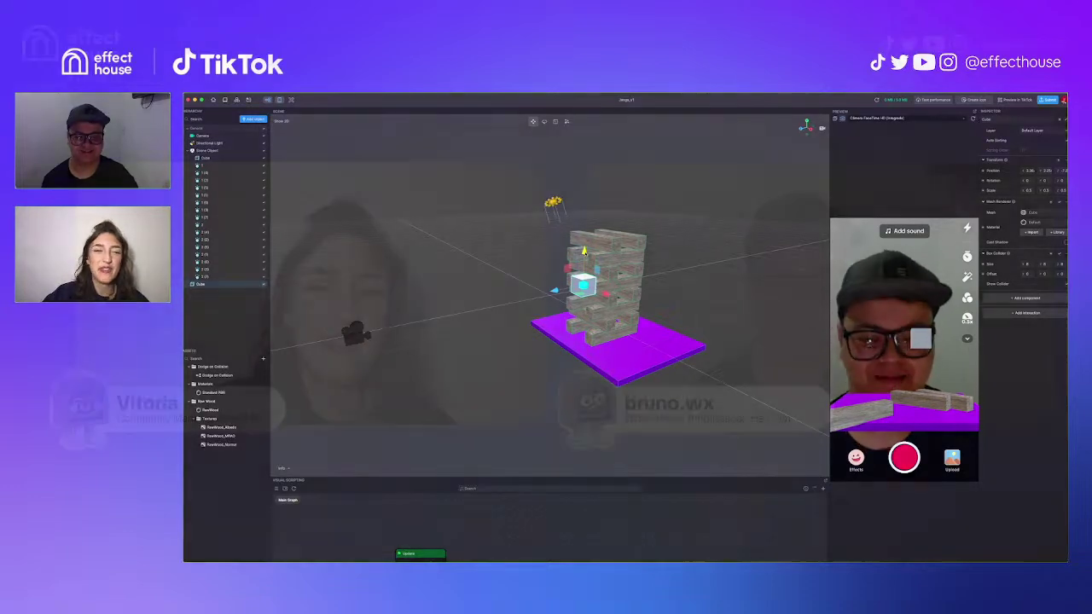